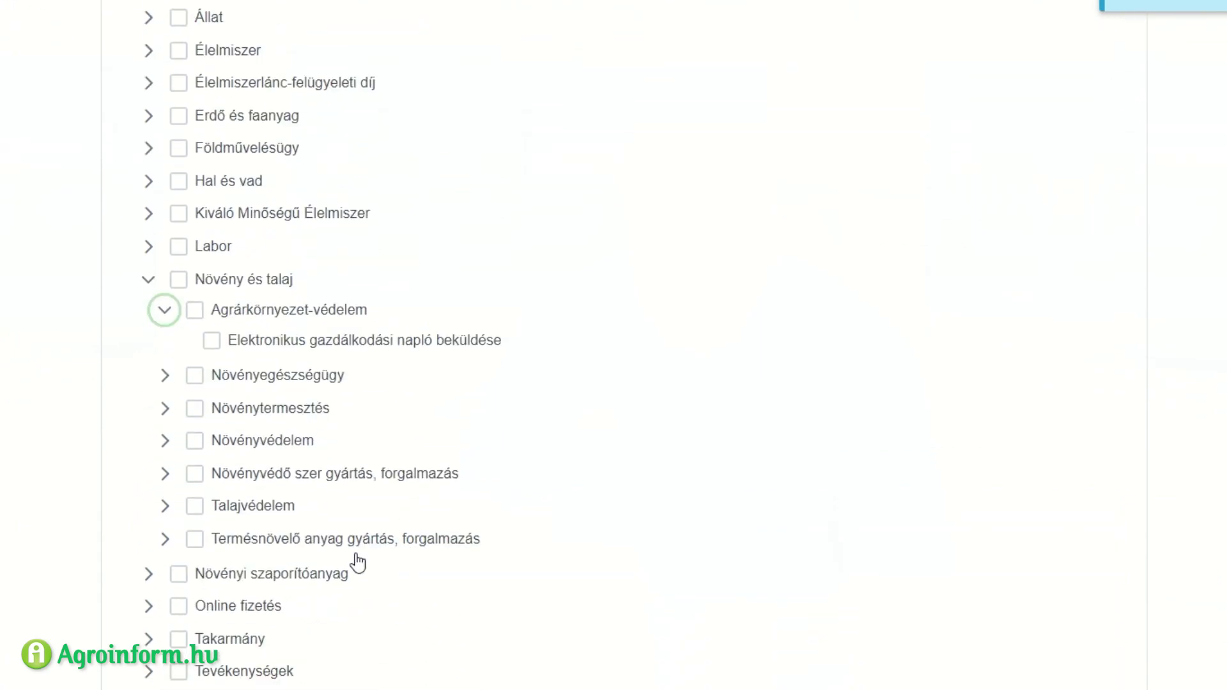
Select the Agrárkörnyezet-védelem case group for the new authorization and make it valid until revoked (Visszavonásig hatályos)
click(211, 314)
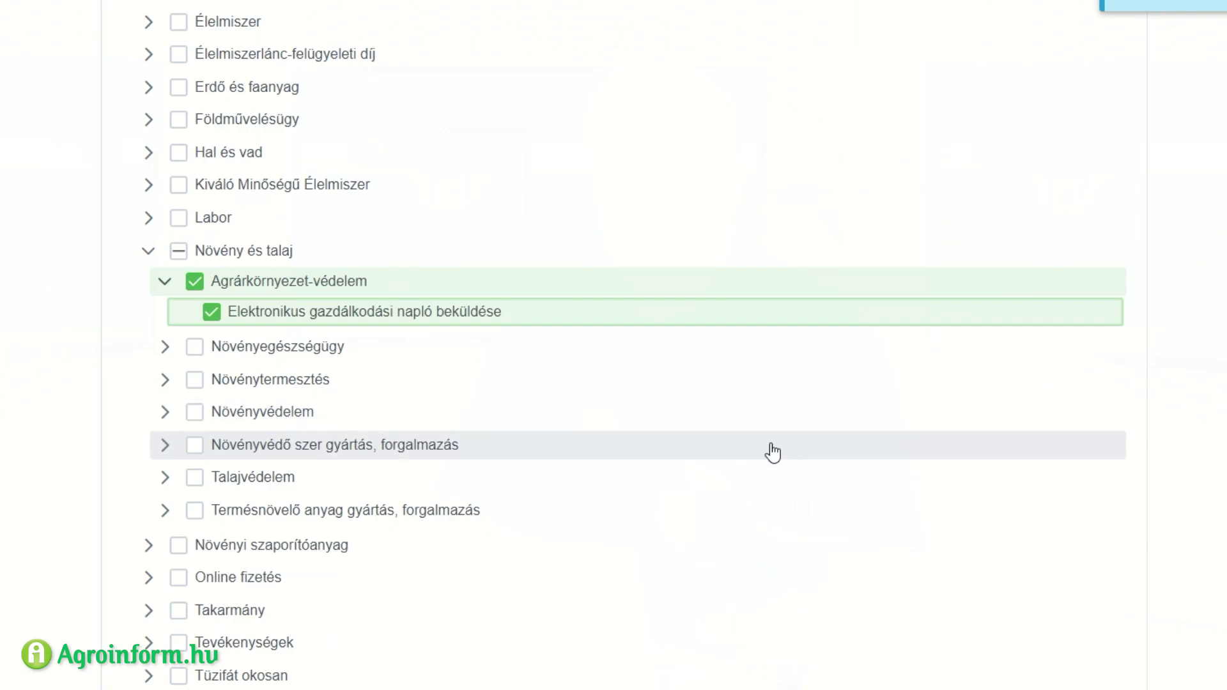
scroll(857, 501, up, 7)
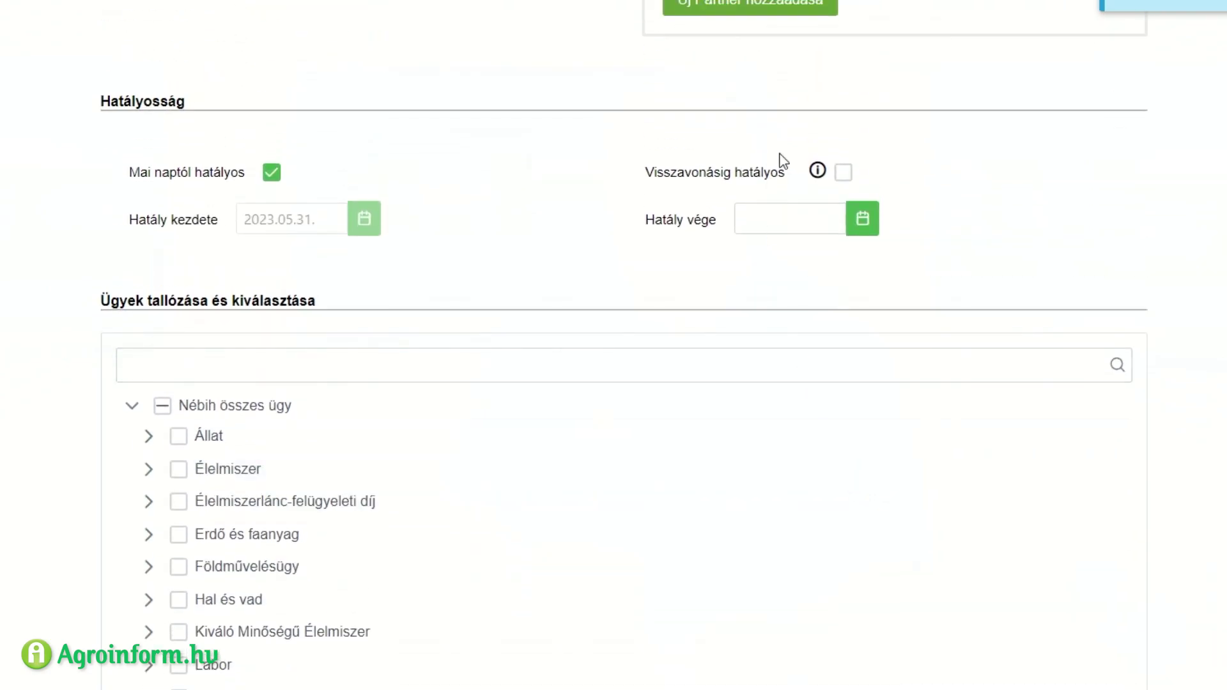
click(842, 173)
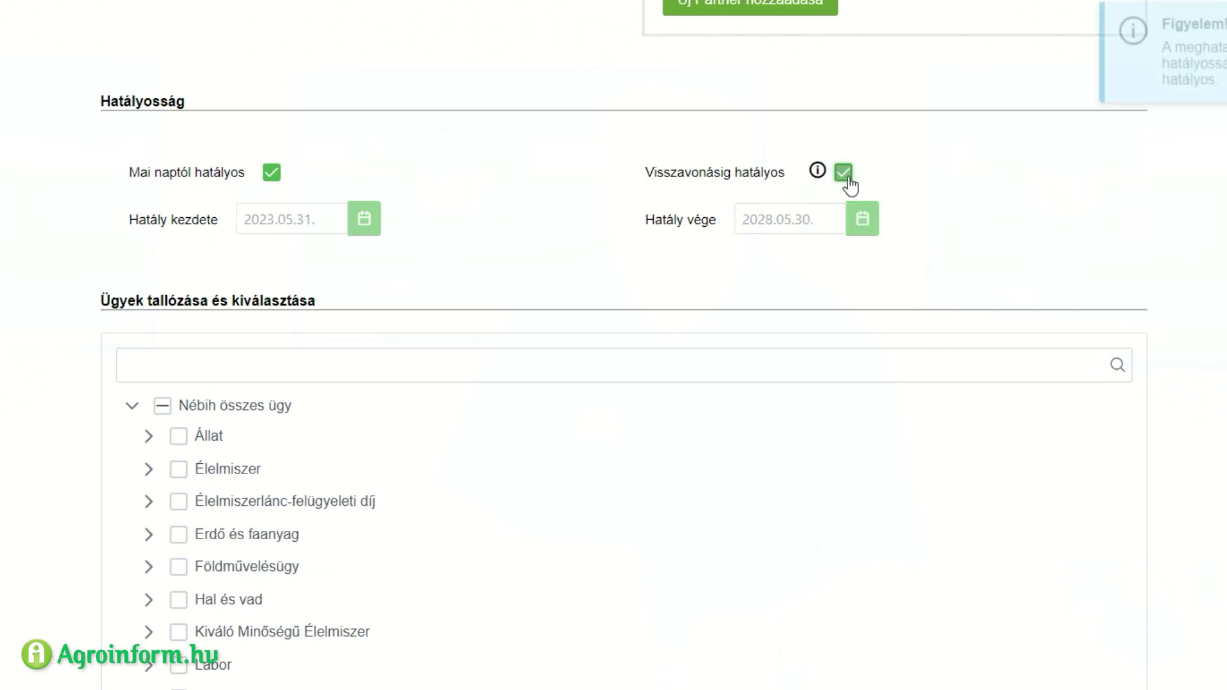
scroll(1067, 313, down, 7)
scroll(1069, 310, down, 2)
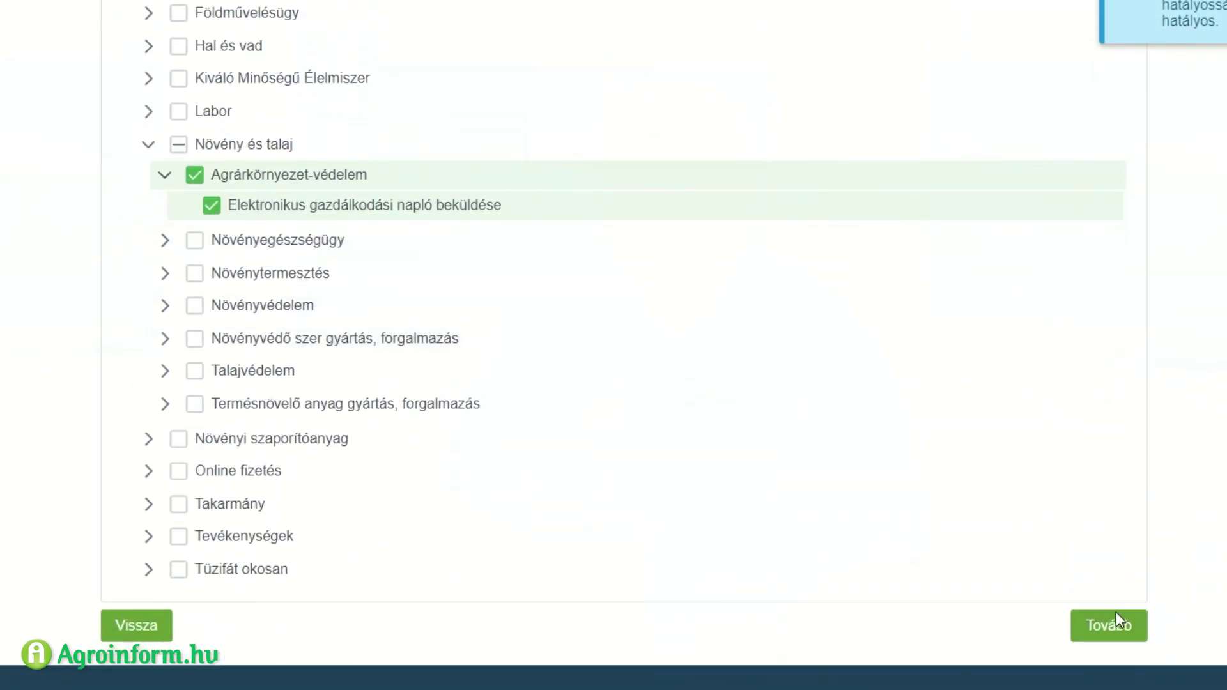
scroll(1196, 600, up, 20)
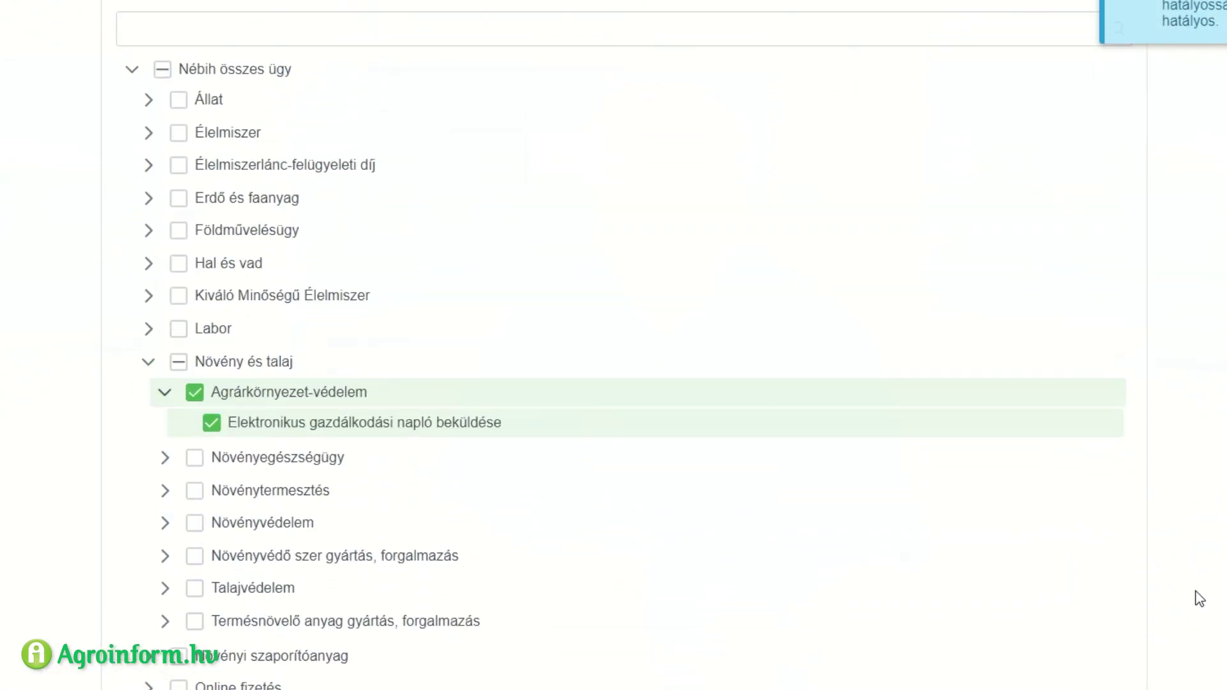
scroll(1002, 447, up, 5)
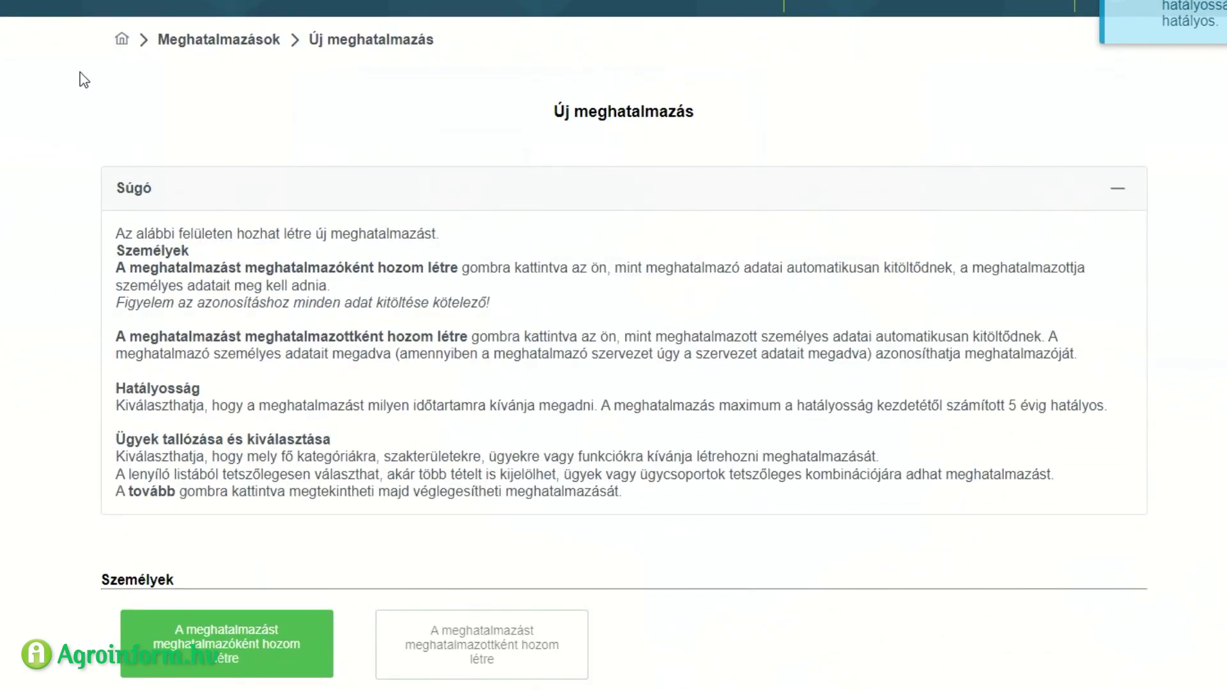
Open the 2023 farming log in the Elektronikus Gazdálkodási Napló (e-GN) and start a new work session in it
click(122, 40)
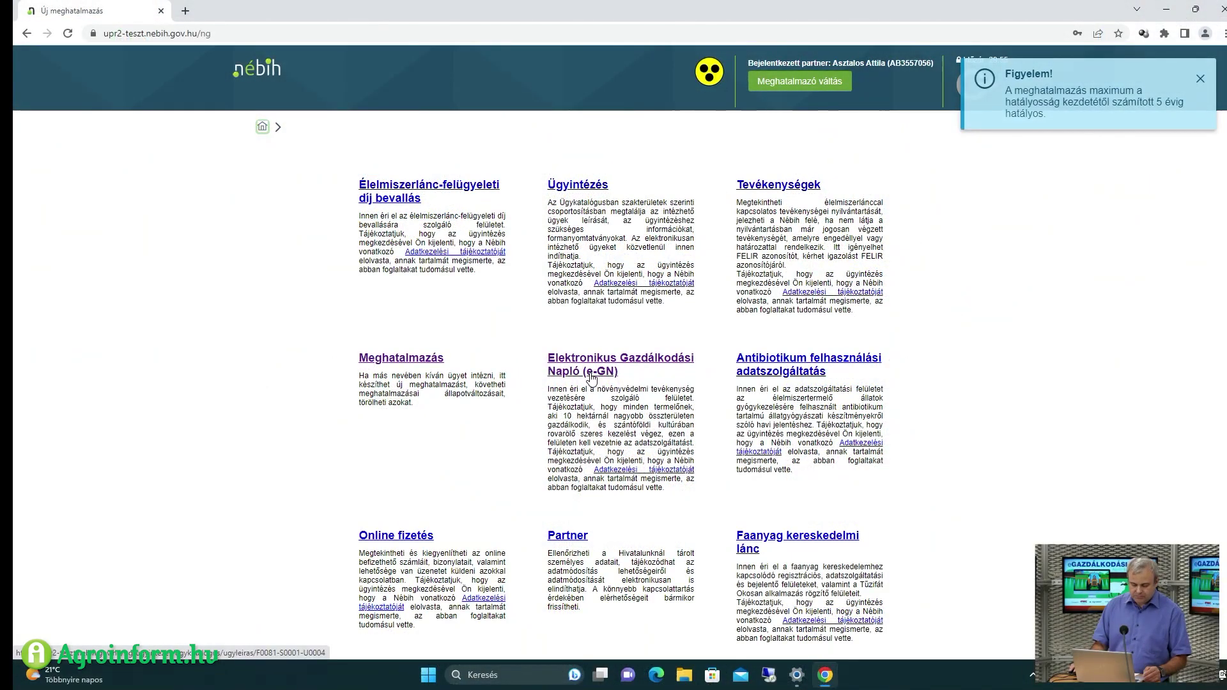
click(583, 365)
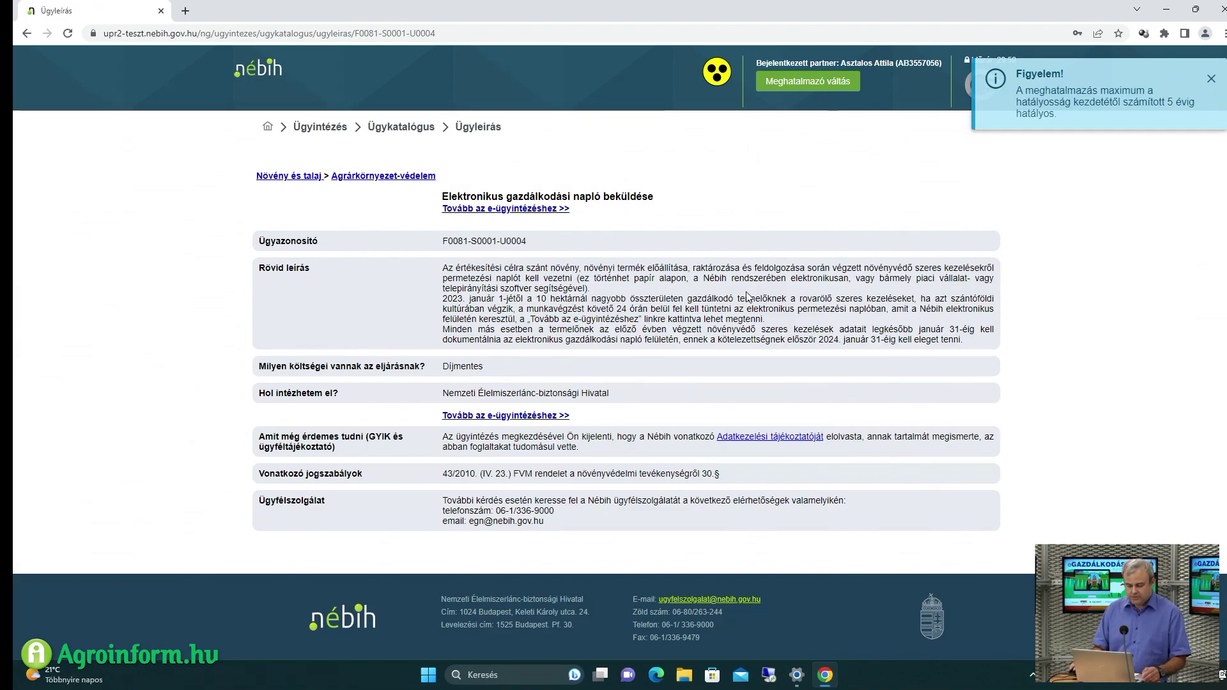
click(498, 210)
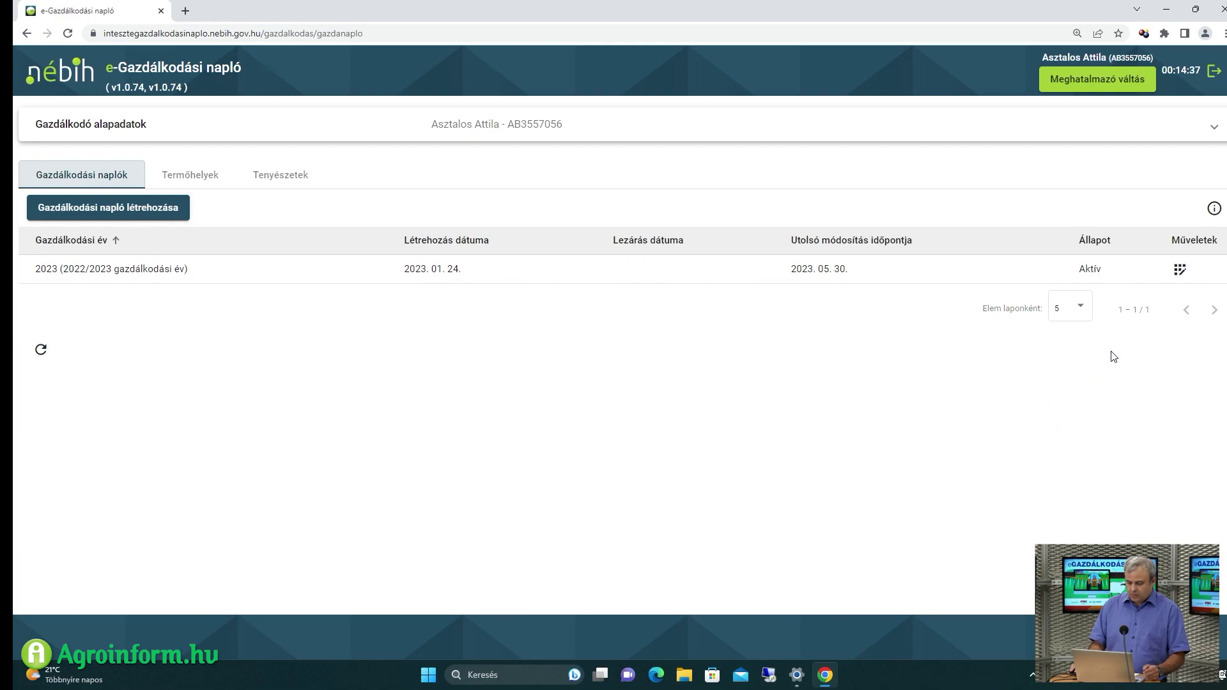
click(1179, 271)
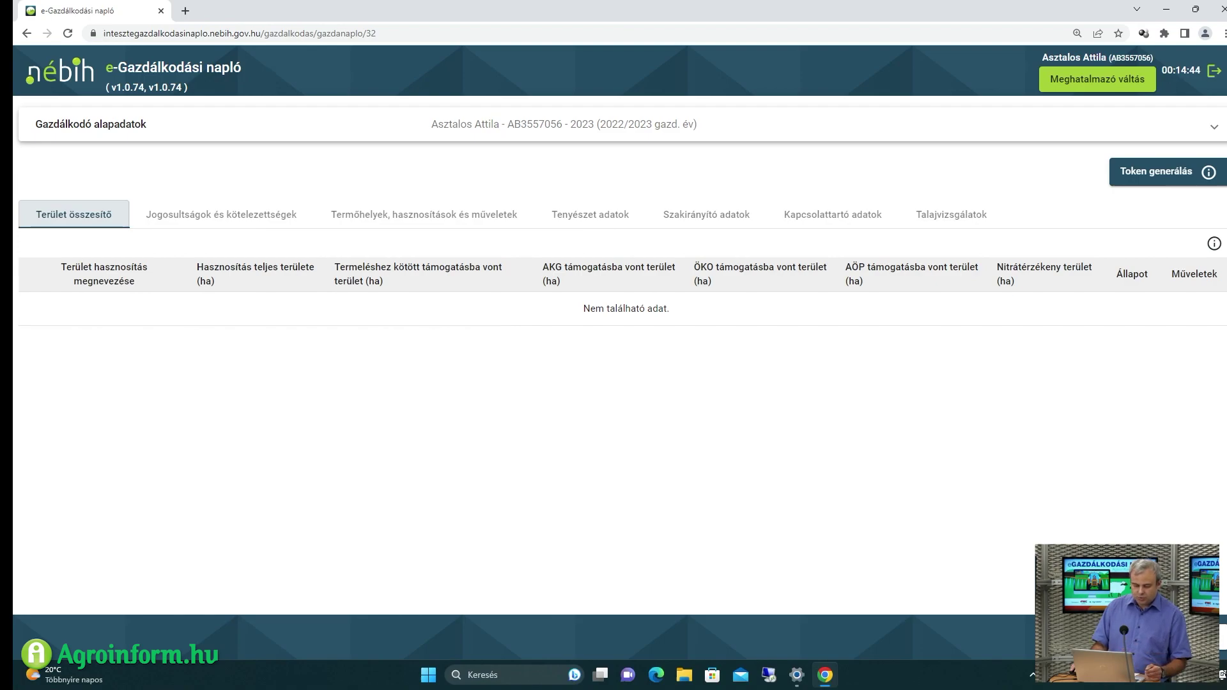
click(1090, 636)
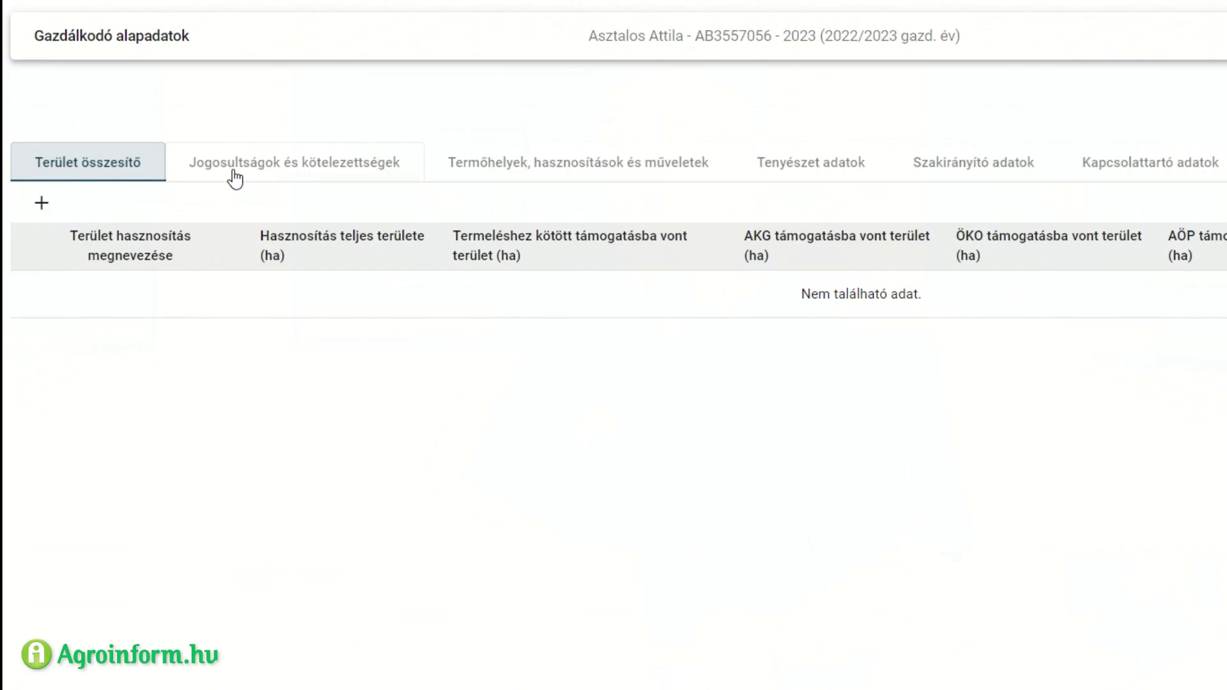
Add the entitlement/obligation Permetezési napló vezetés to the farming log and finalize the entry
click(234, 179)
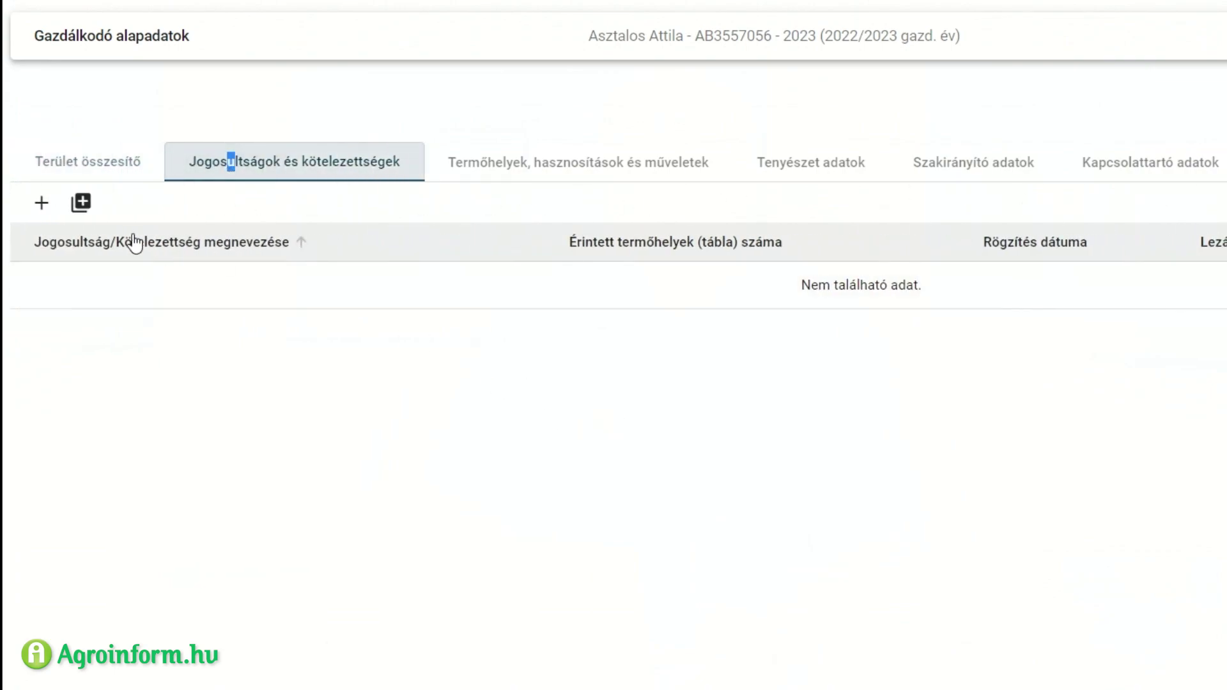
click(41, 203)
click(472, 367)
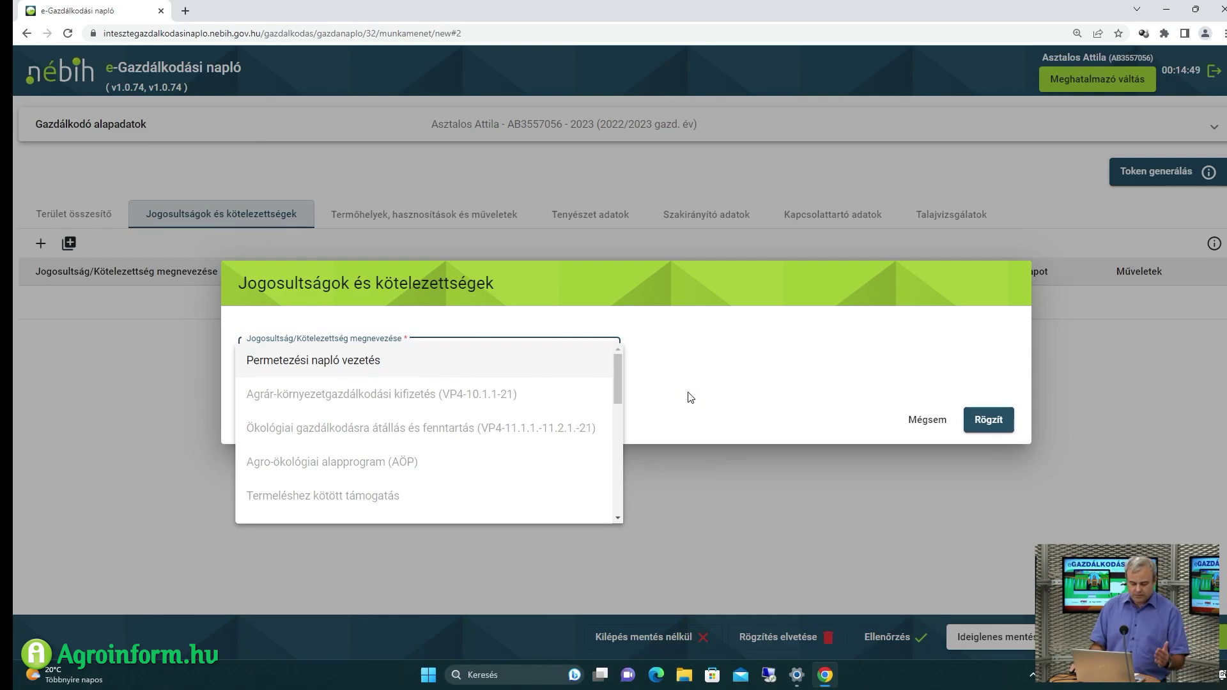
mouse_move(618, 379)
mouse_down()
mouse_move(616, 390)
mouse_move(609, 377)
mouse_up()
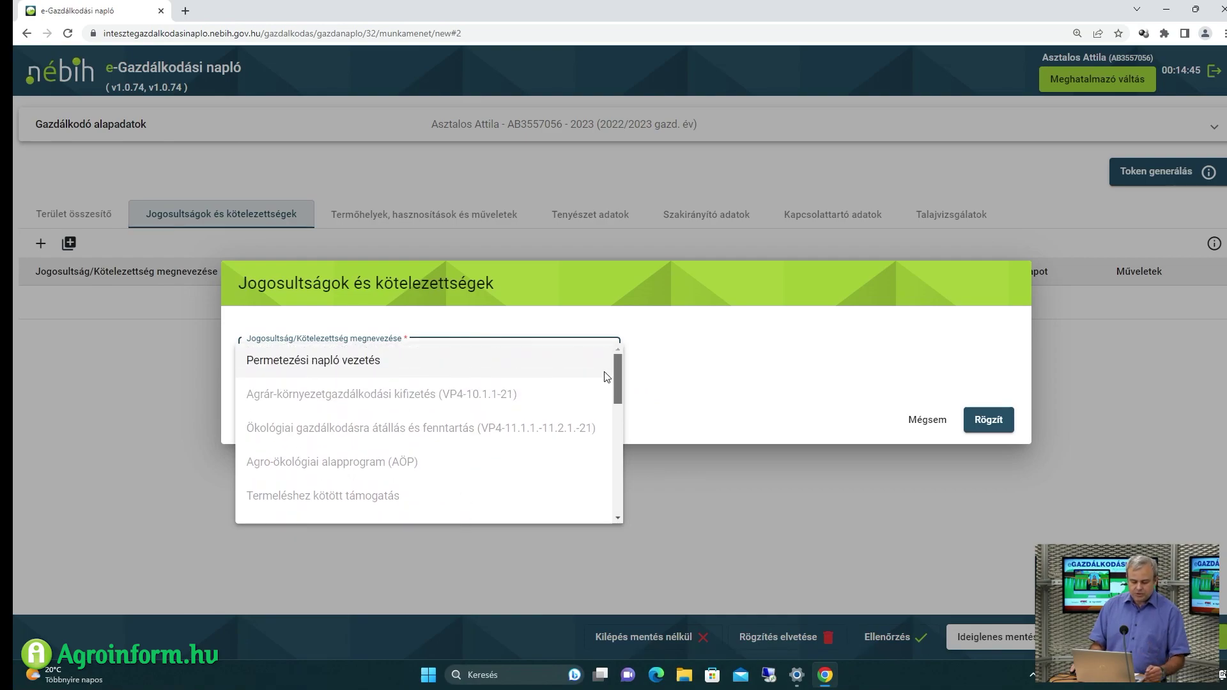
scroll(606, 376, down, 1)
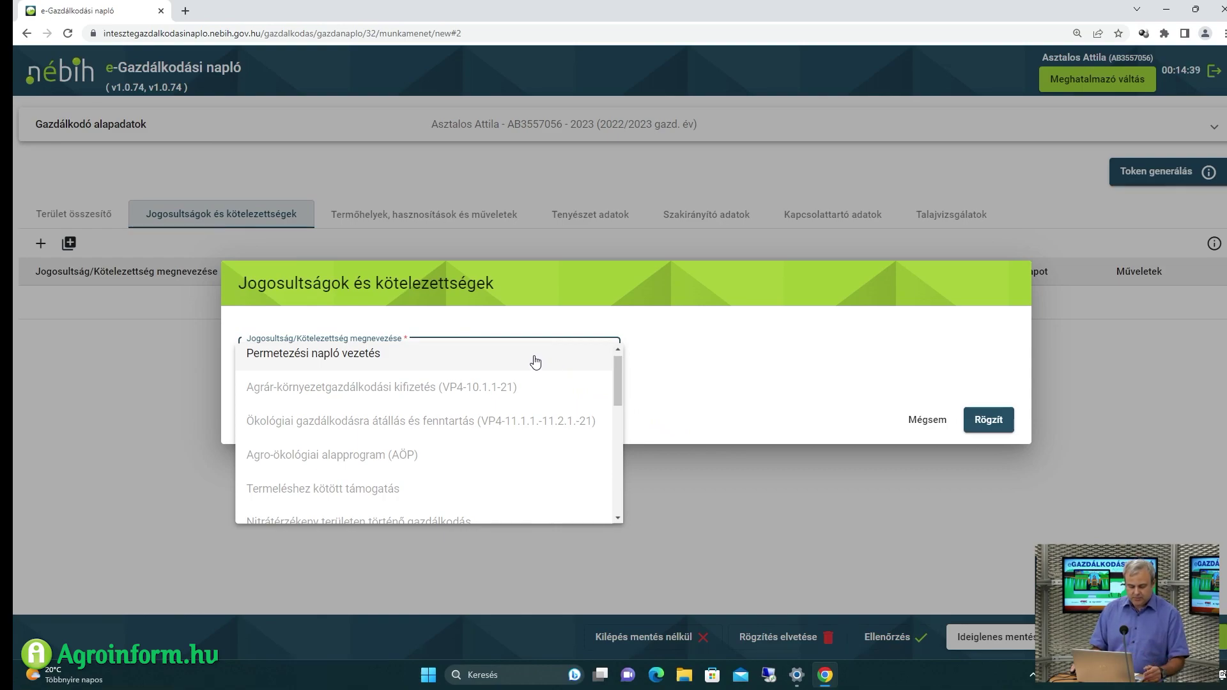
click(490, 363)
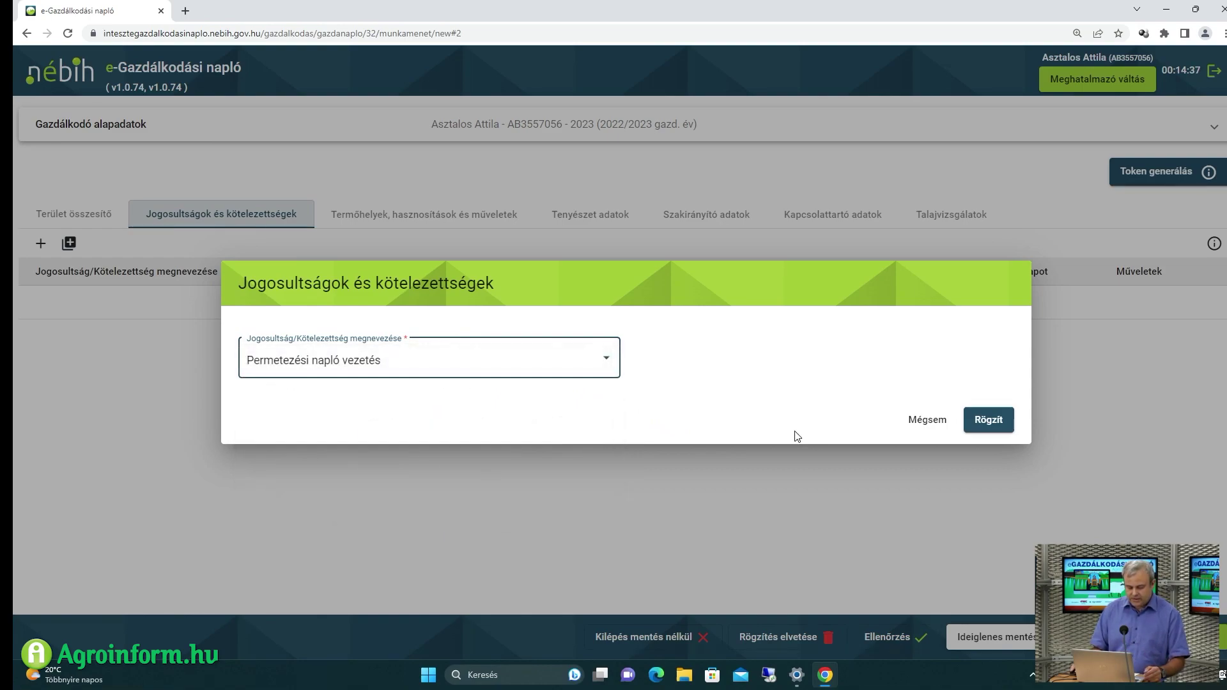
click(974, 422)
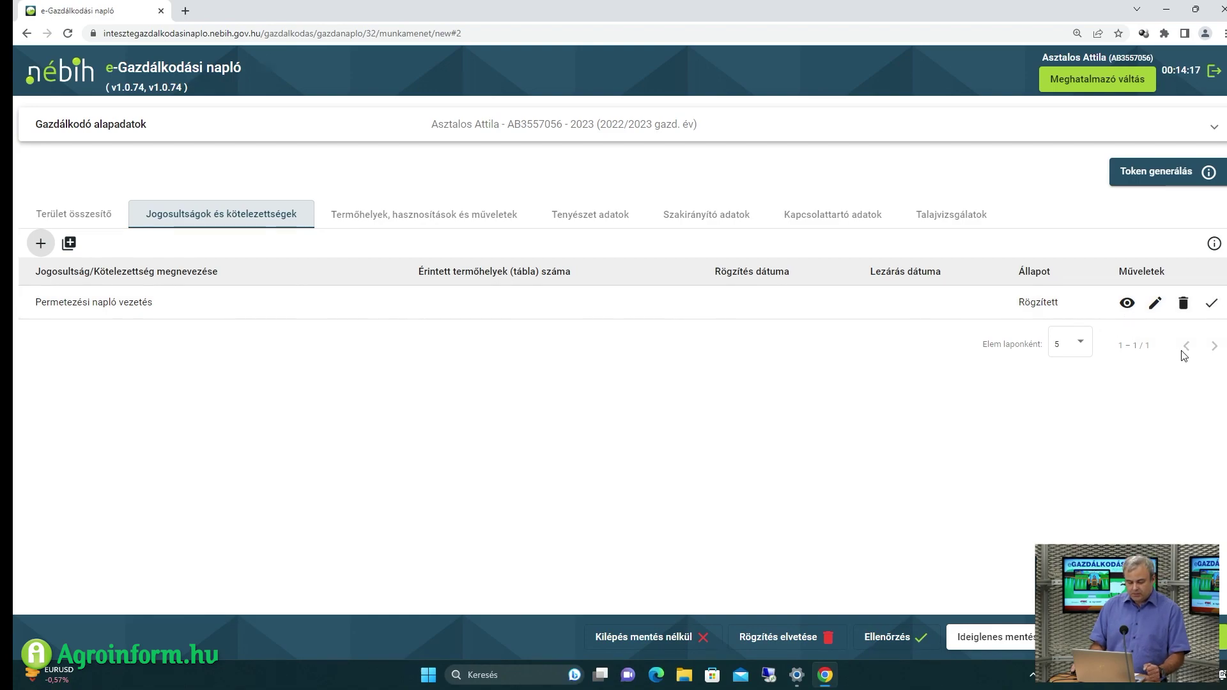
click(1209, 303)
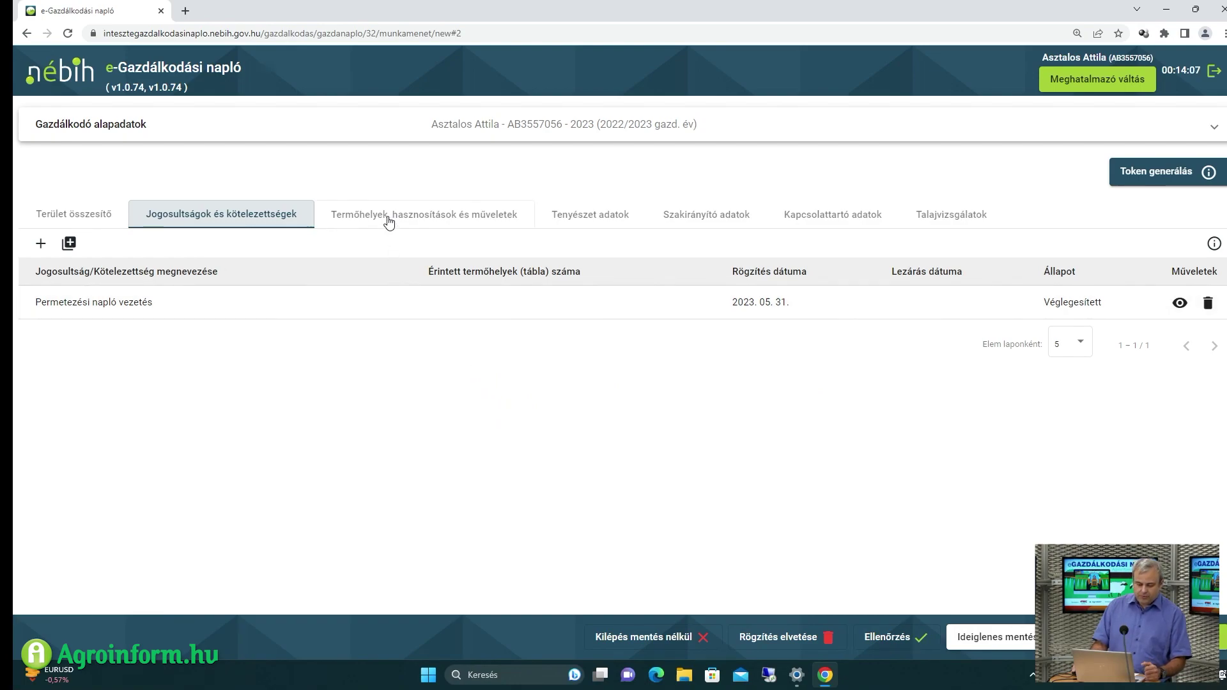
Start a new growing-site record under Termőhelyek, hasznosítások és műveletek and try to save it with empty fields
click(423, 221)
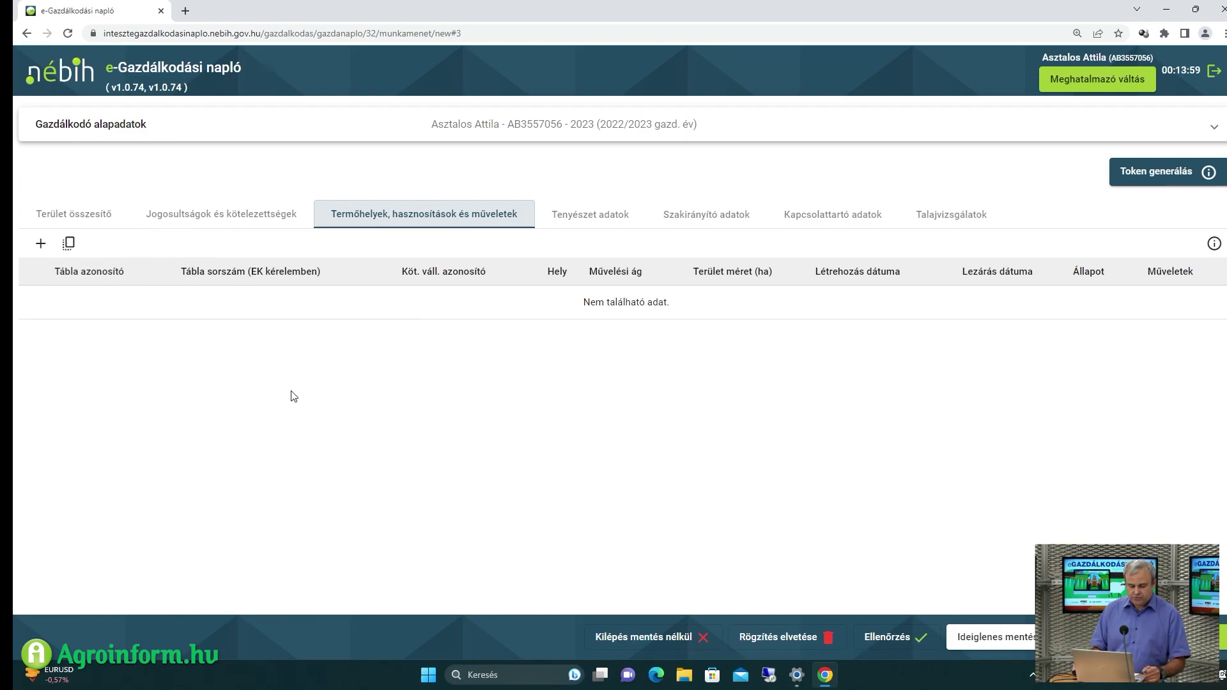
click(38, 244)
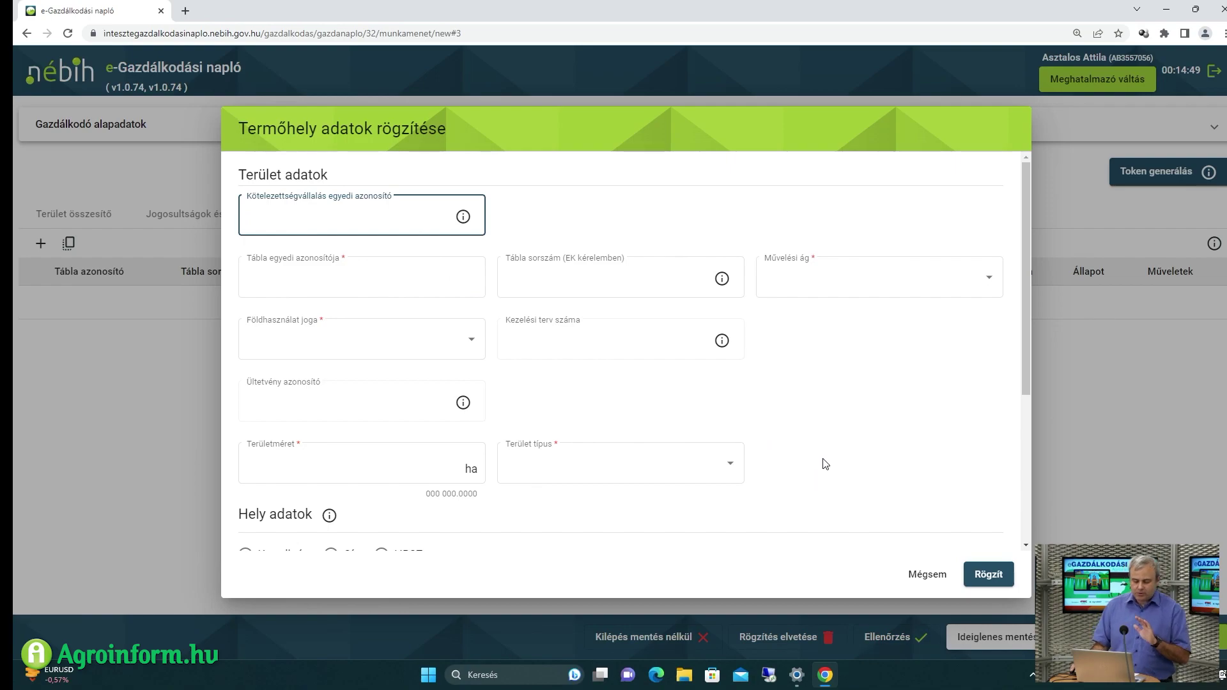
drag(1026, 348, 1026, 493)
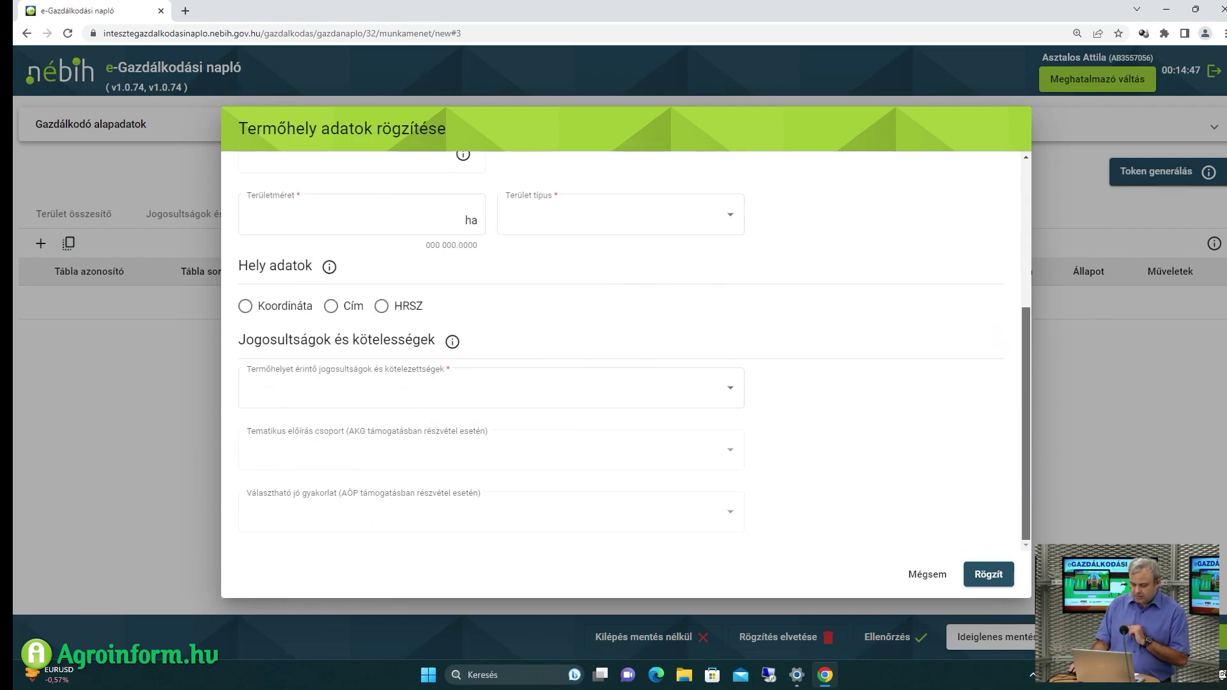
click(1000, 576)
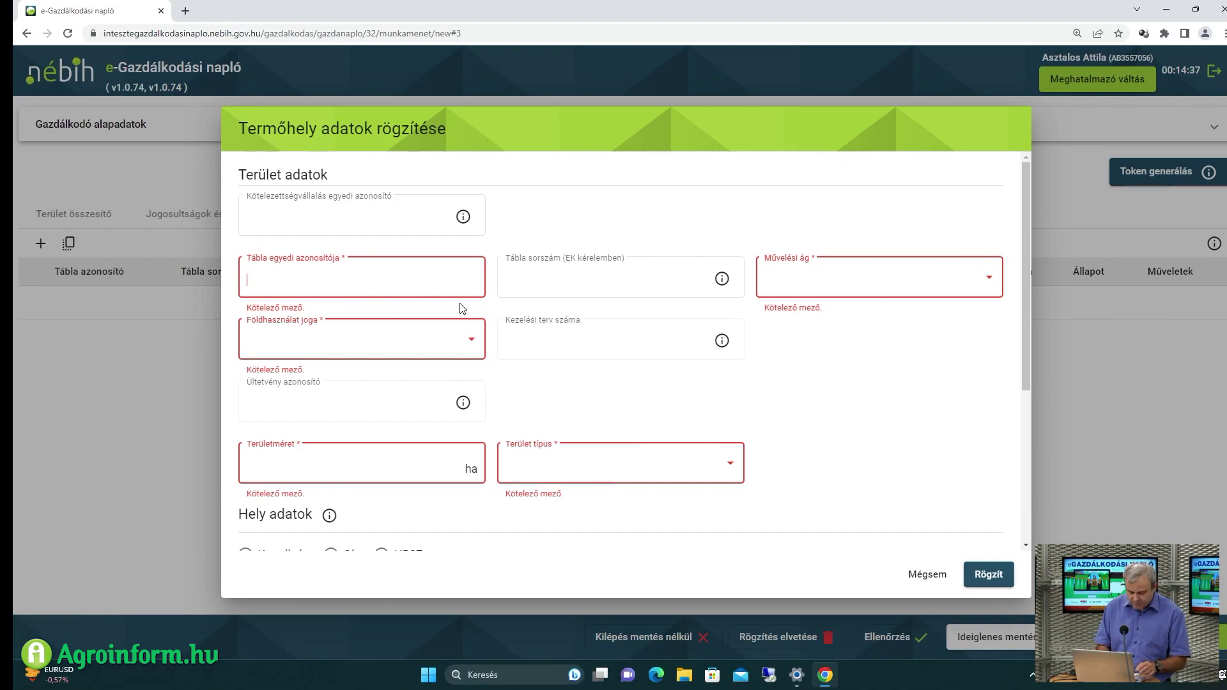
Set the plot's unique identifier (Tábla egyedi azonosítója) to szánto1, leaving the Tábla sorszám field empty
text(szánto1)
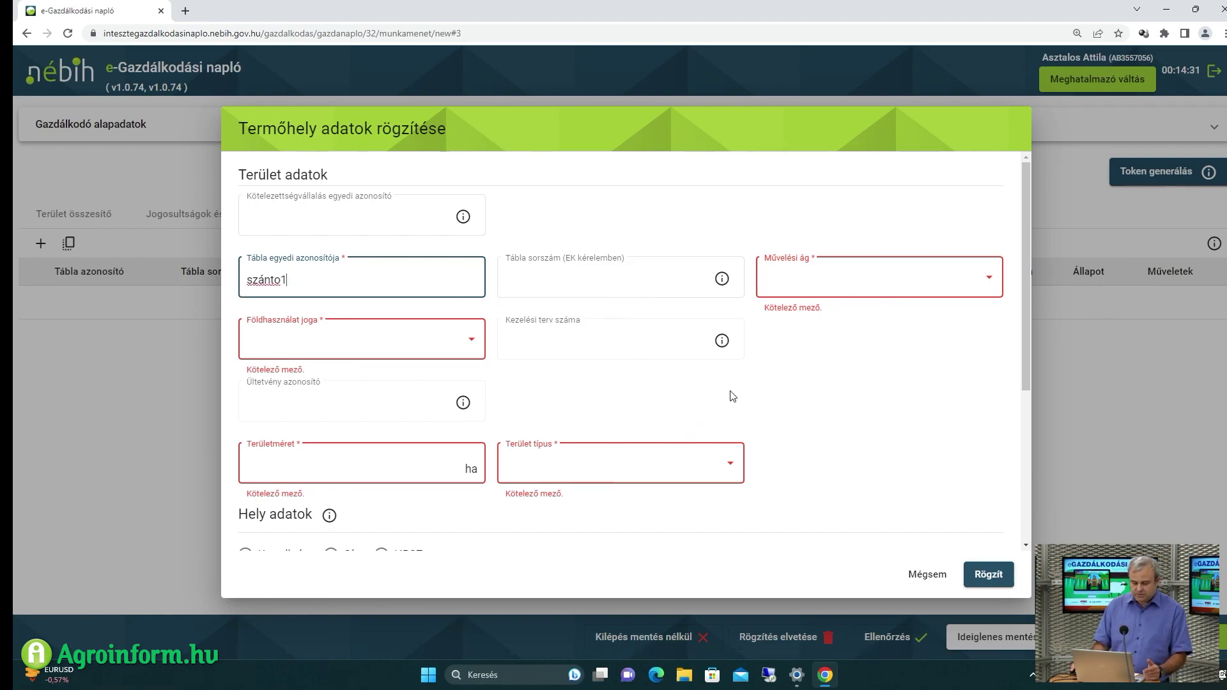
click(544, 277)
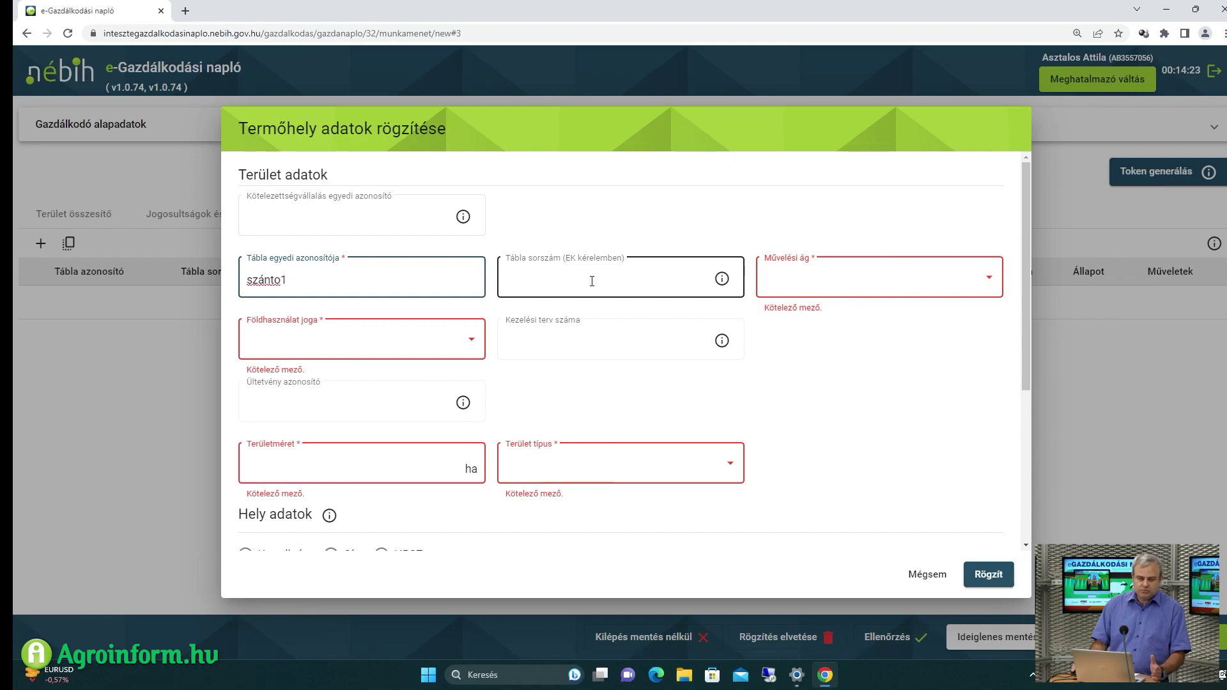
click(817, 404)
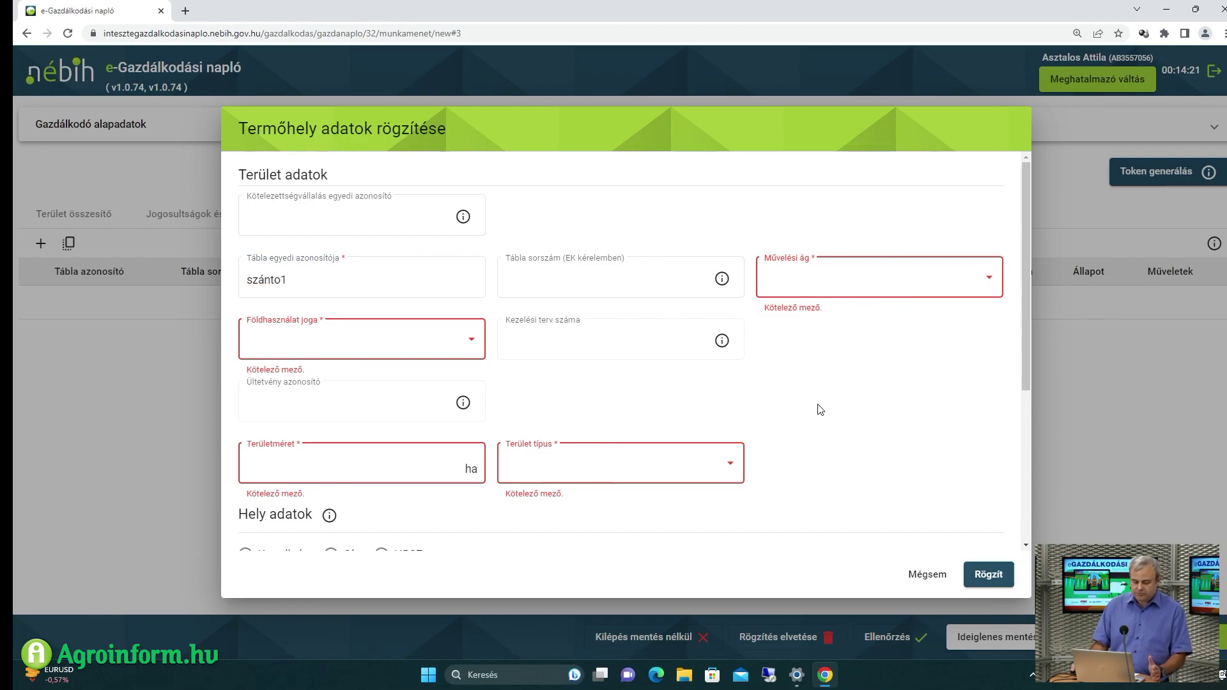
Set the plot's Művelési ág to szántó and its Földhasználat joga to tulajdon
scroll(821, 409, down, 1)
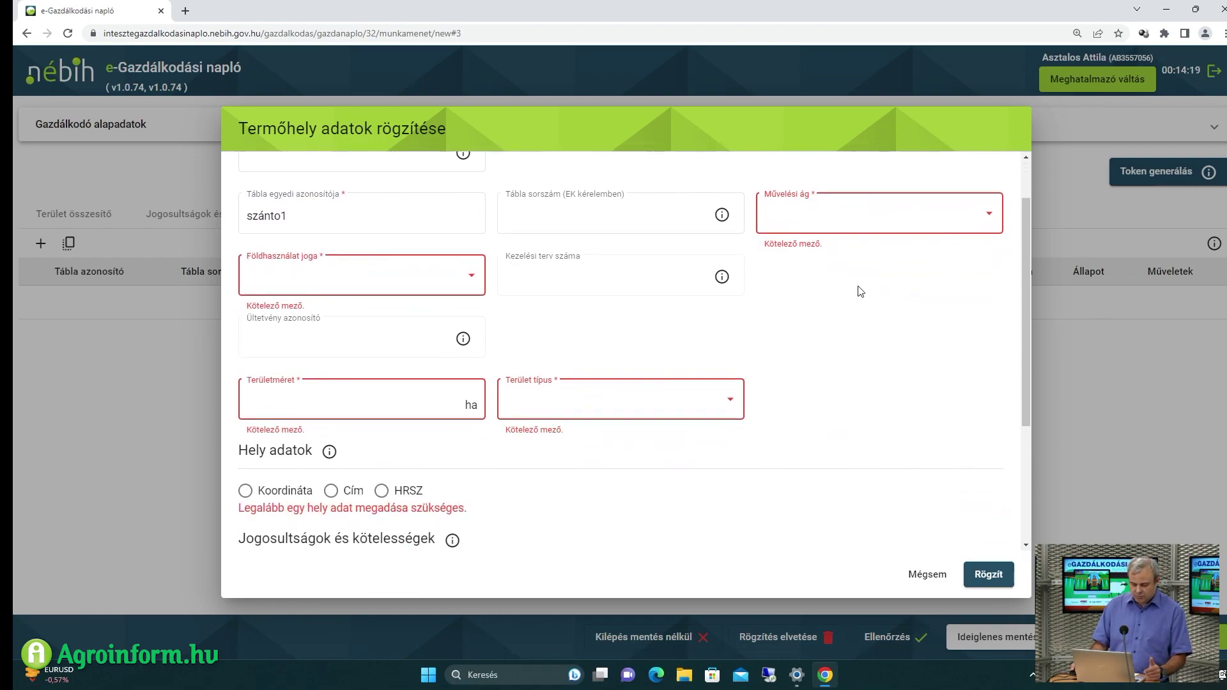
click(971, 218)
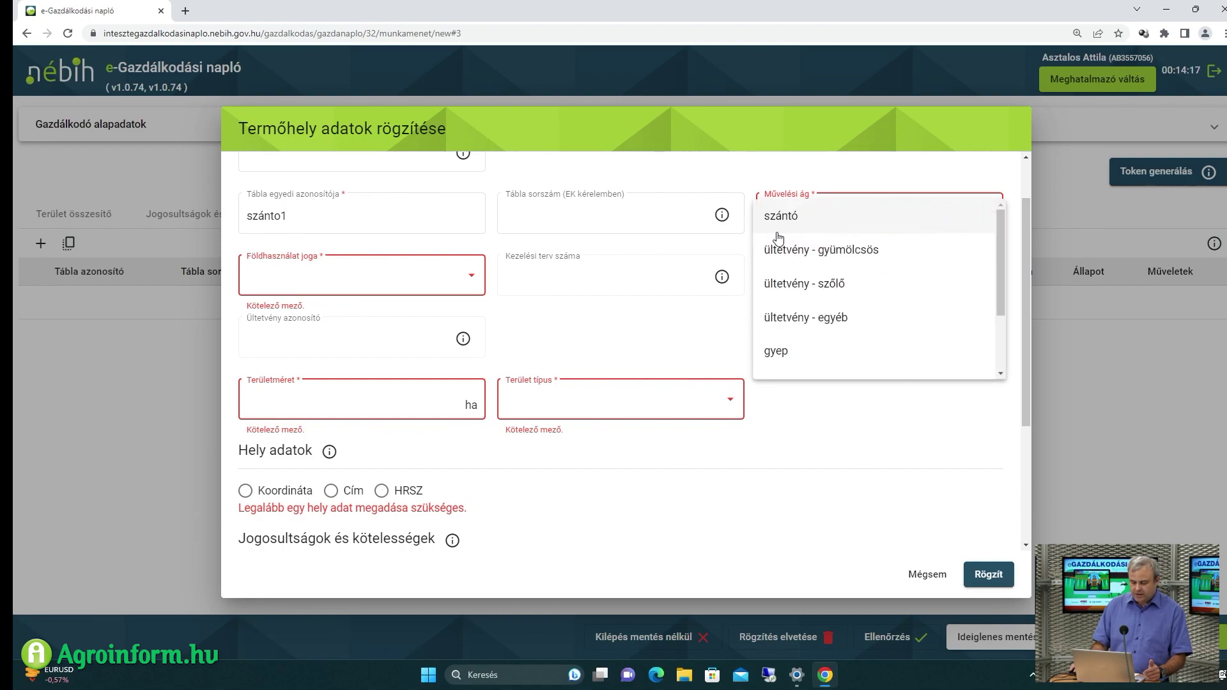
click(819, 224)
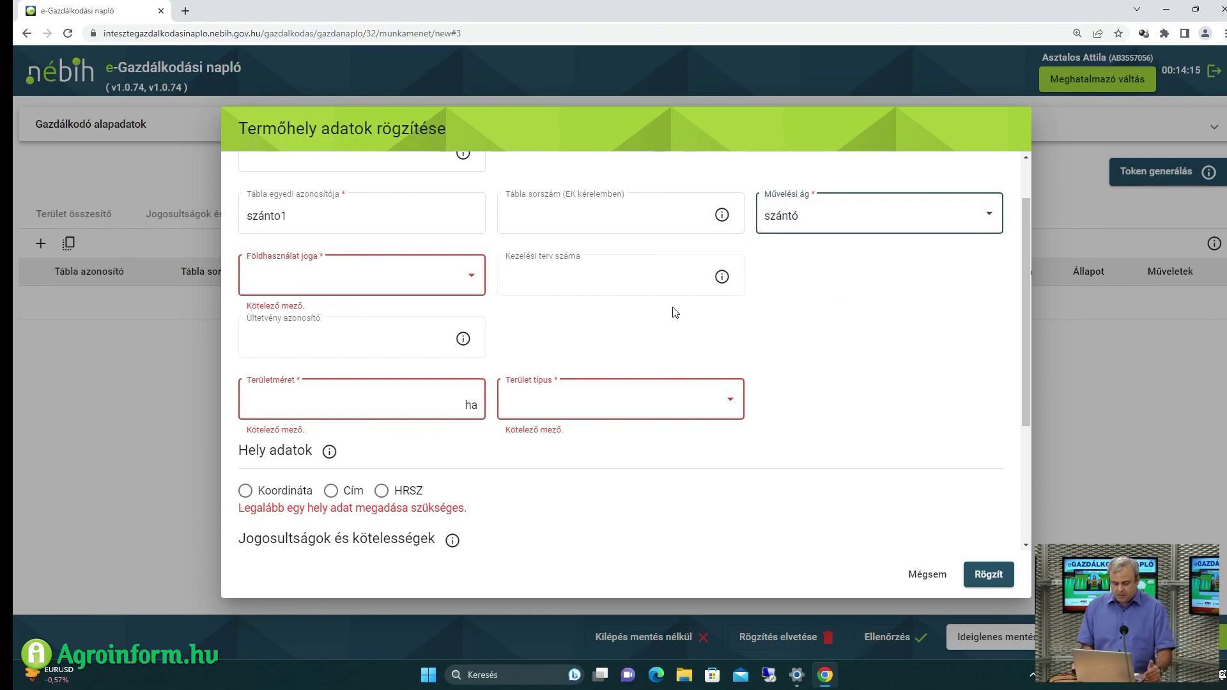
click(928, 215)
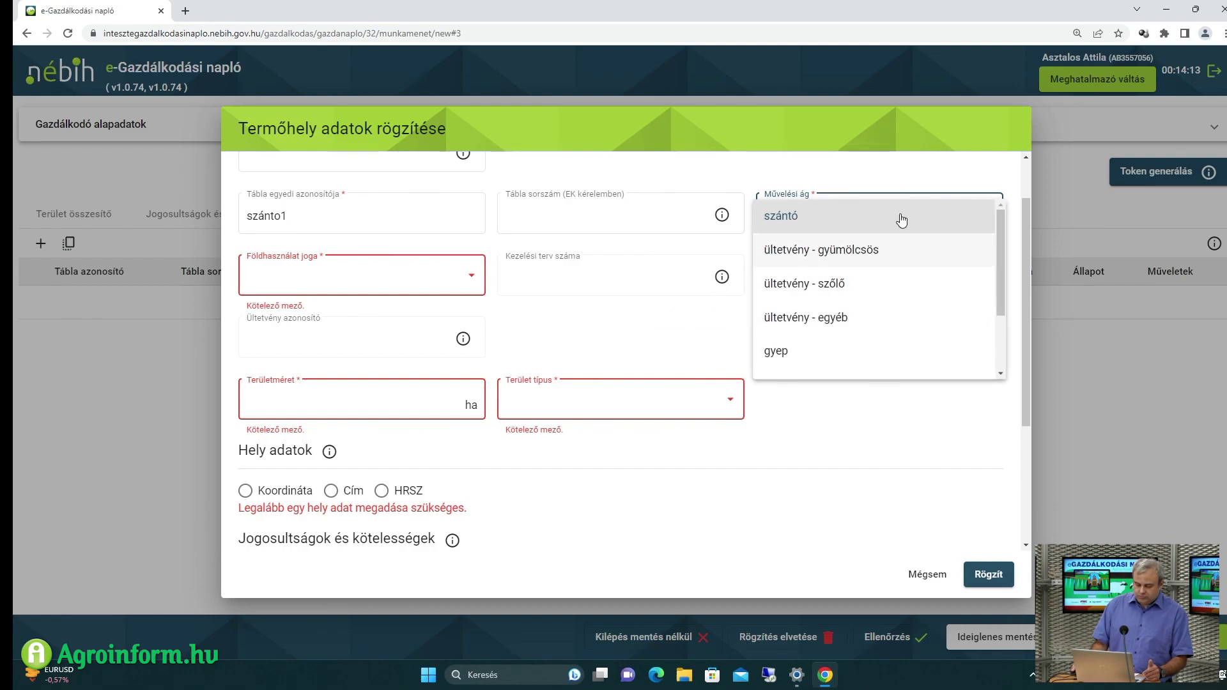
click(862, 224)
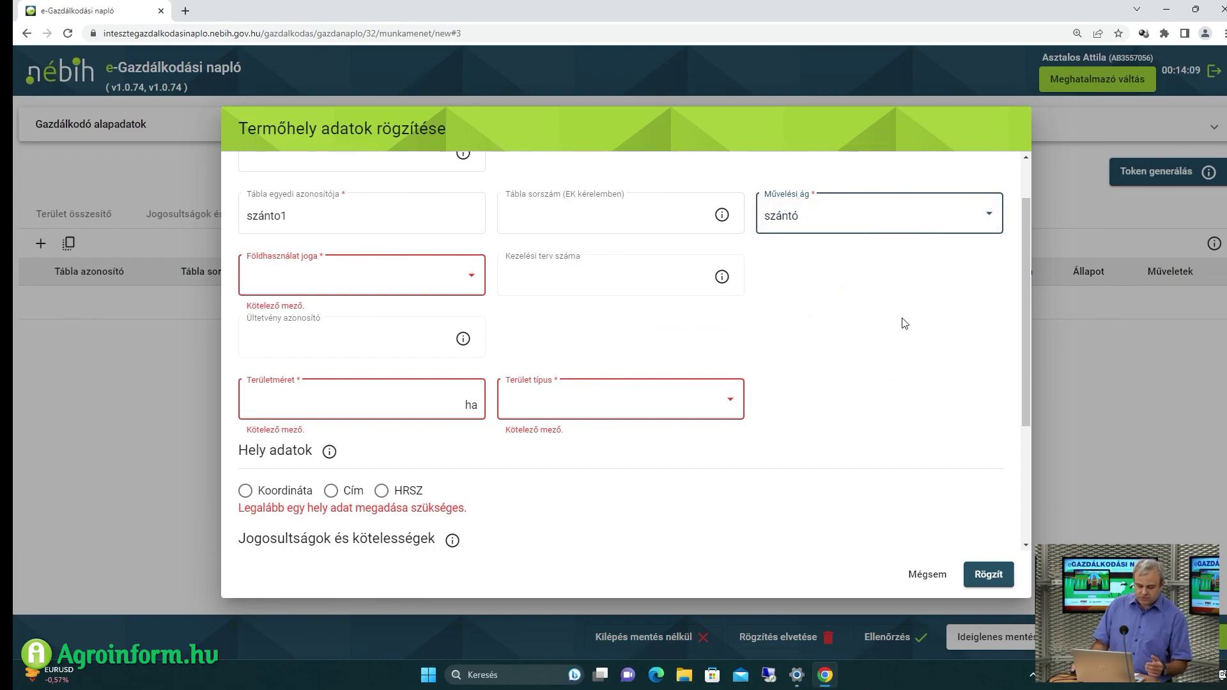
click(446, 281)
click(334, 285)
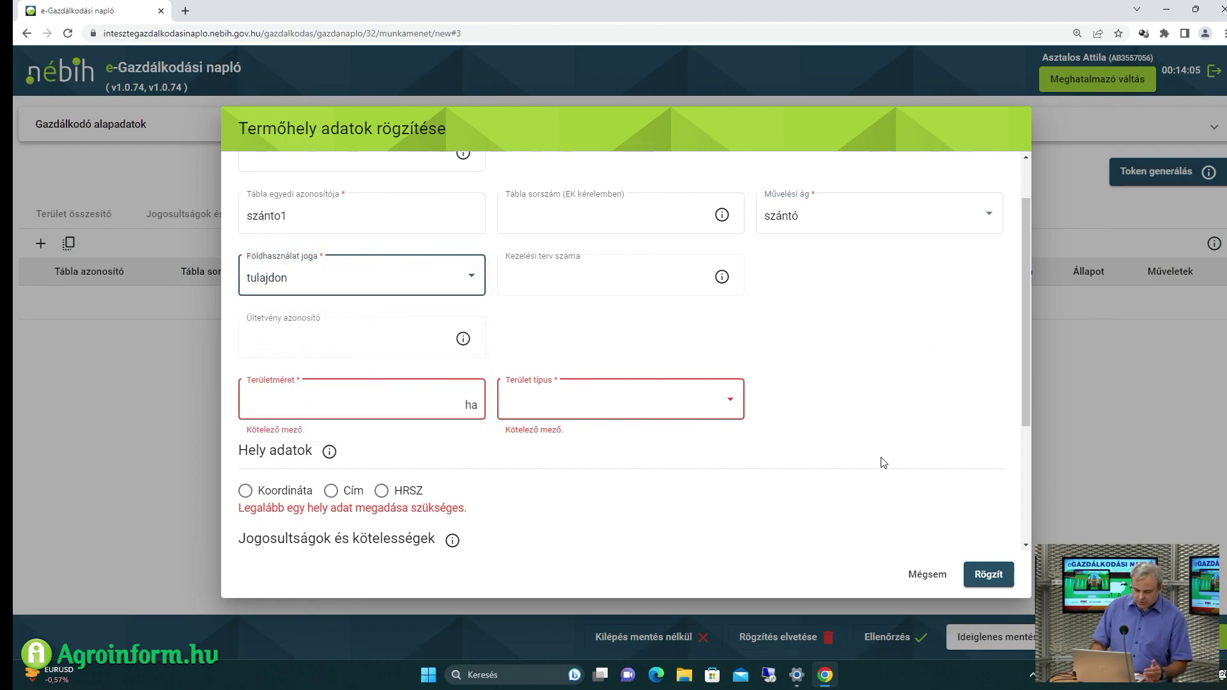
Change the plot's Művelési ág to ültetvény - szőlő and activate the Ültetvény azonosító field
scroll(850, 435, down, 1)
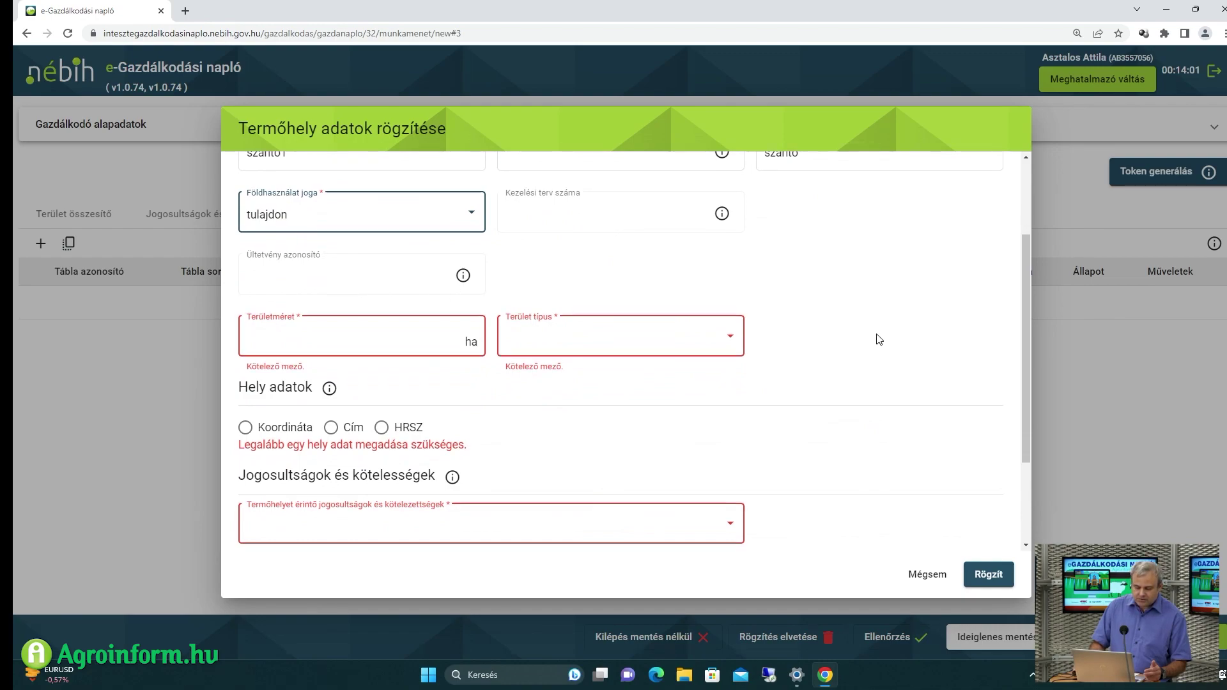
scroll(879, 340, up, 2)
click(923, 279)
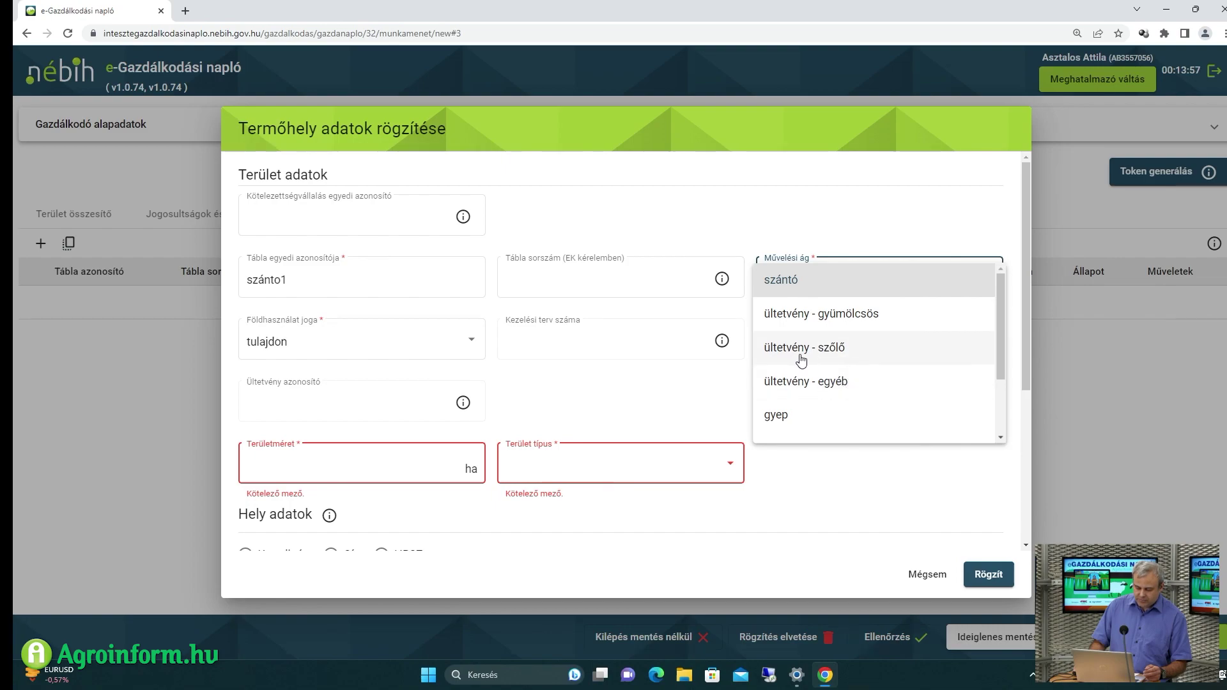
click(836, 349)
click(367, 417)
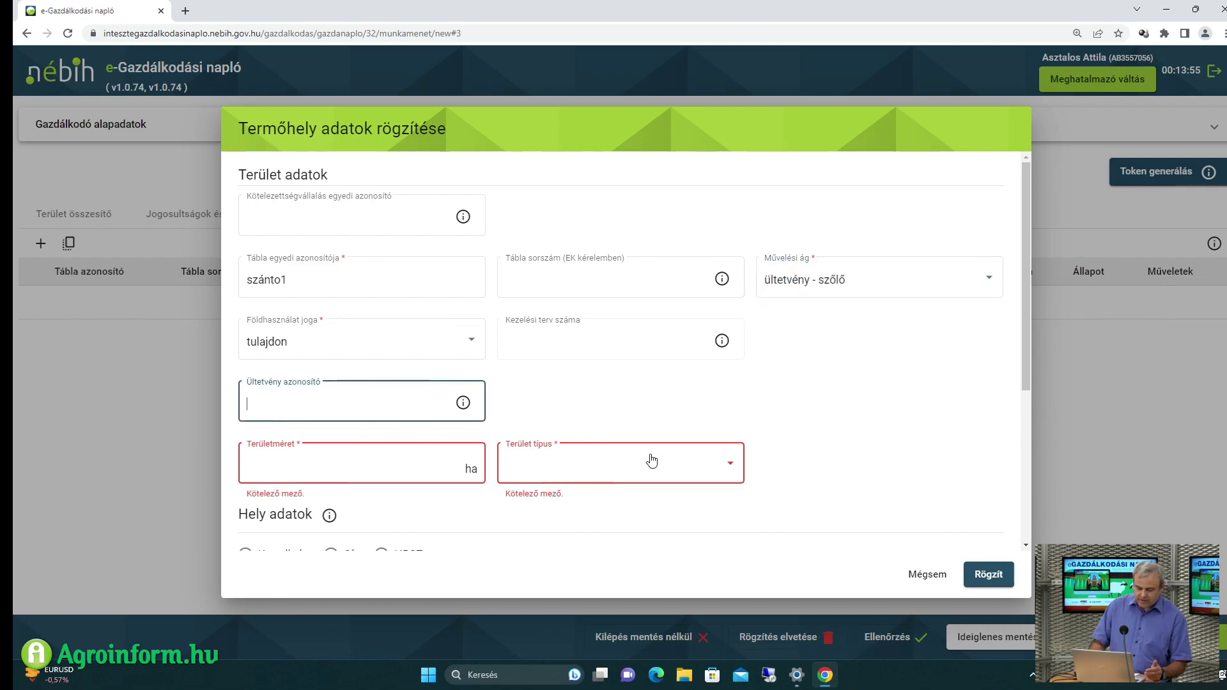
Switch the Művelési ág to nádas and activate the Kezelési terv száma field
click(832, 299)
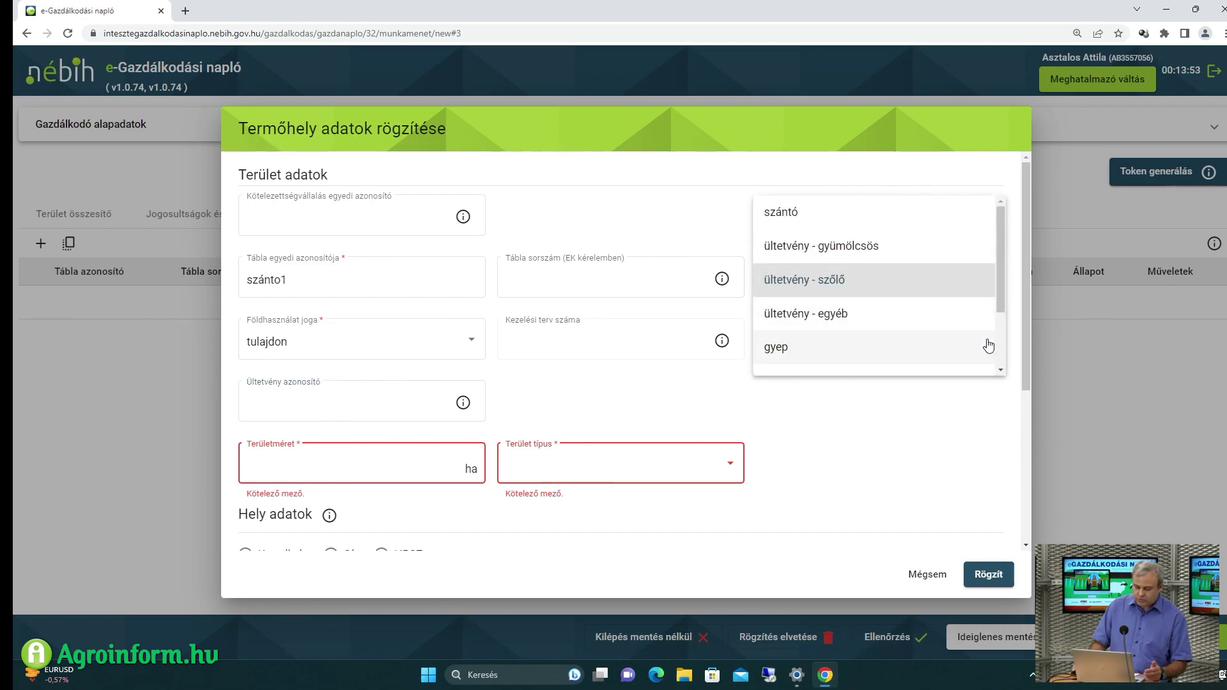
scroll(998, 282, down, 3)
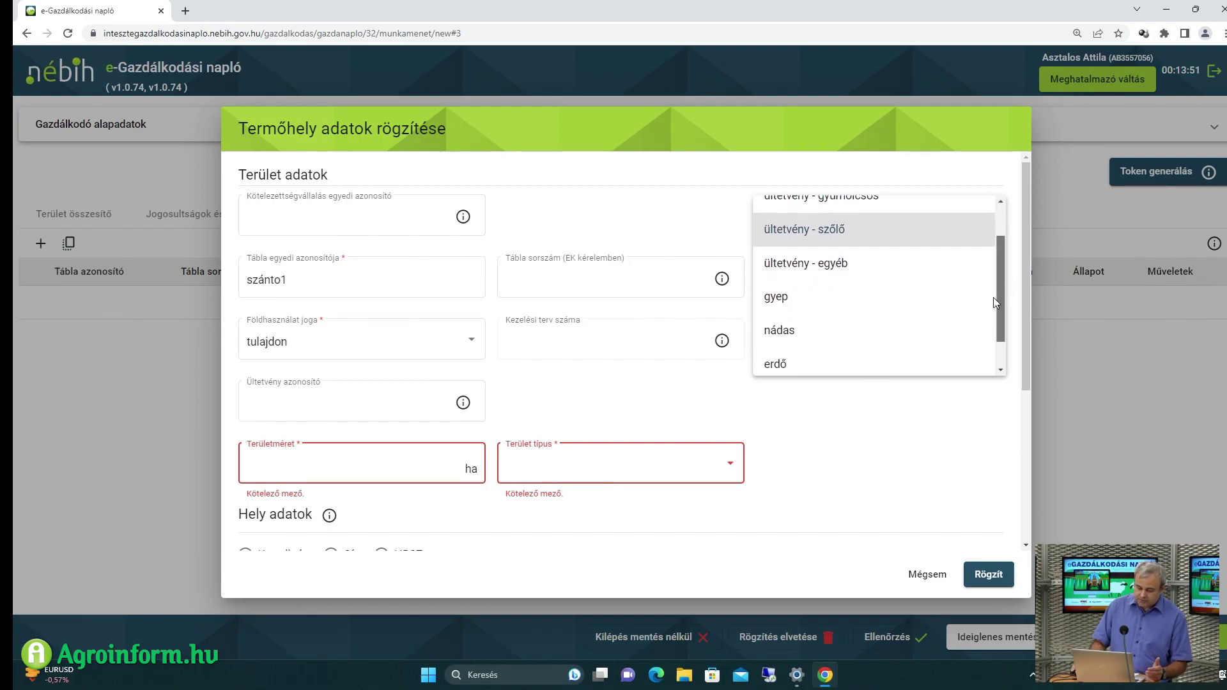
scroll(981, 300, up, 3)
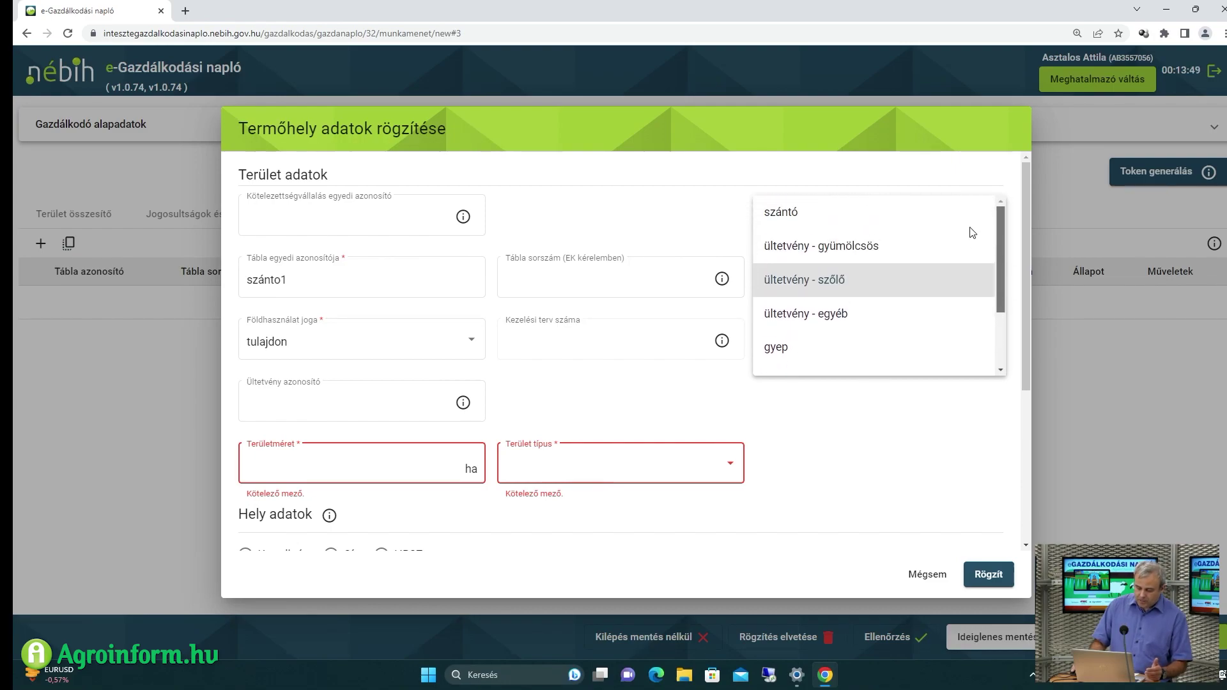
scroll(952, 320, down, 3)
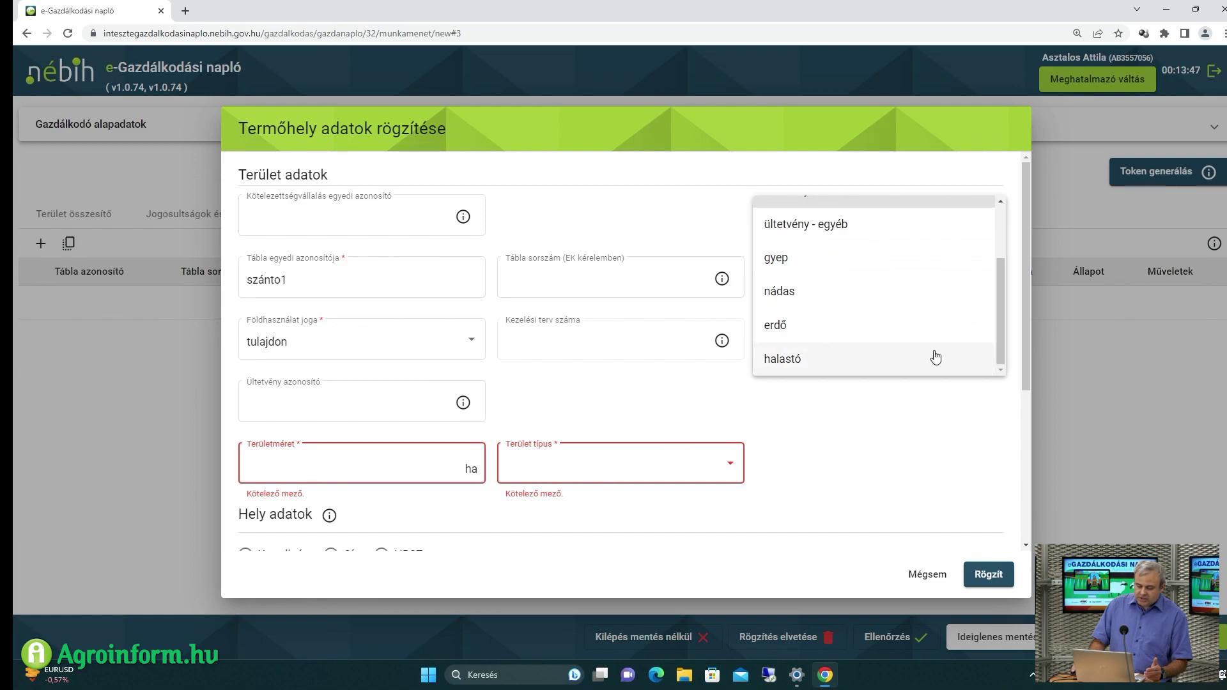
click(788, 291)
click(658, 335)
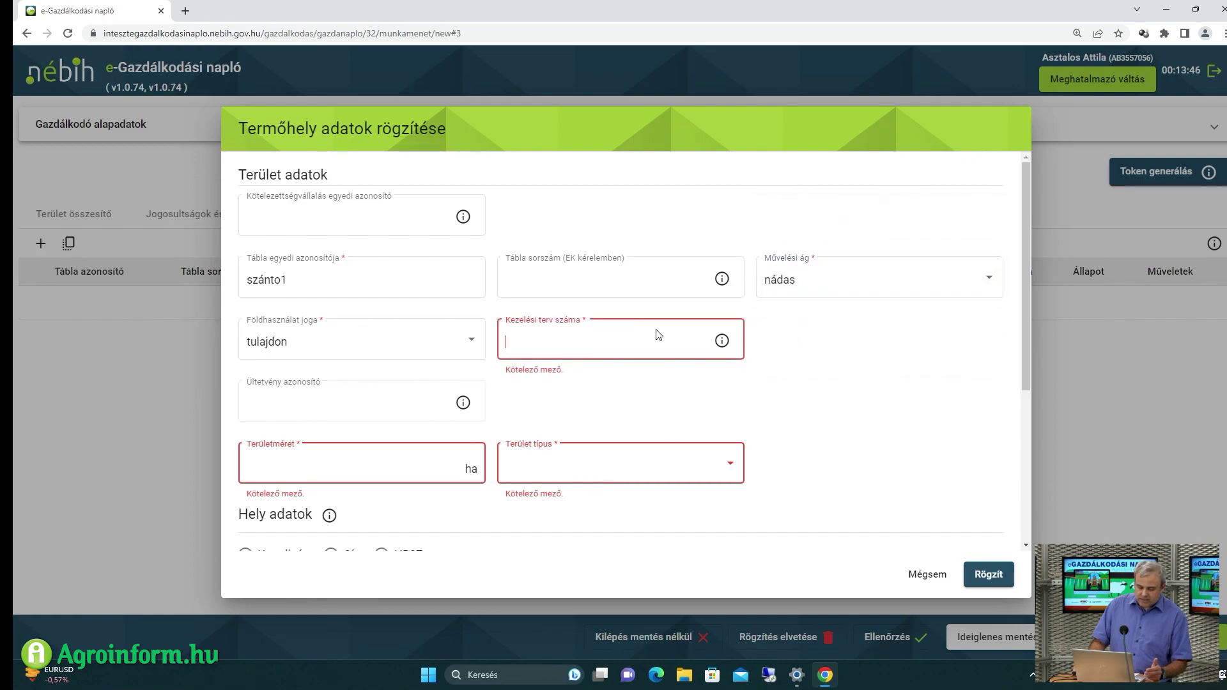
Set the plot's Művelési ág back to szántó
click(983, 287)
scroll(958, 318, up, 3)
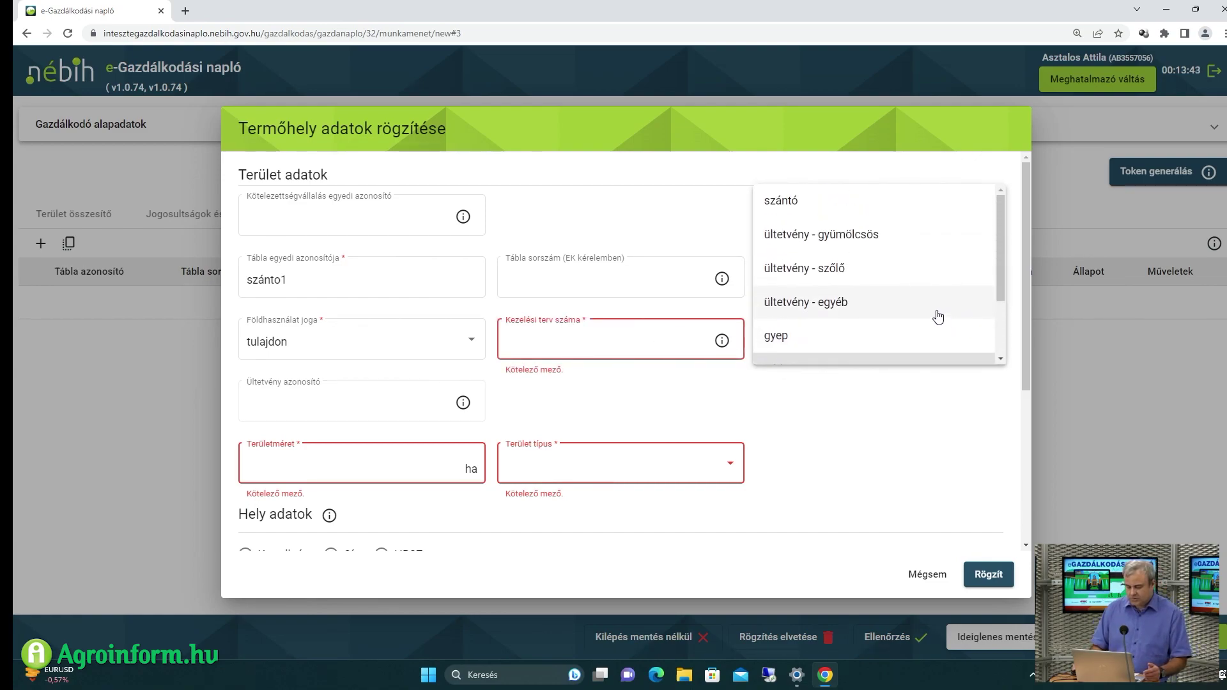
click(807, 209)
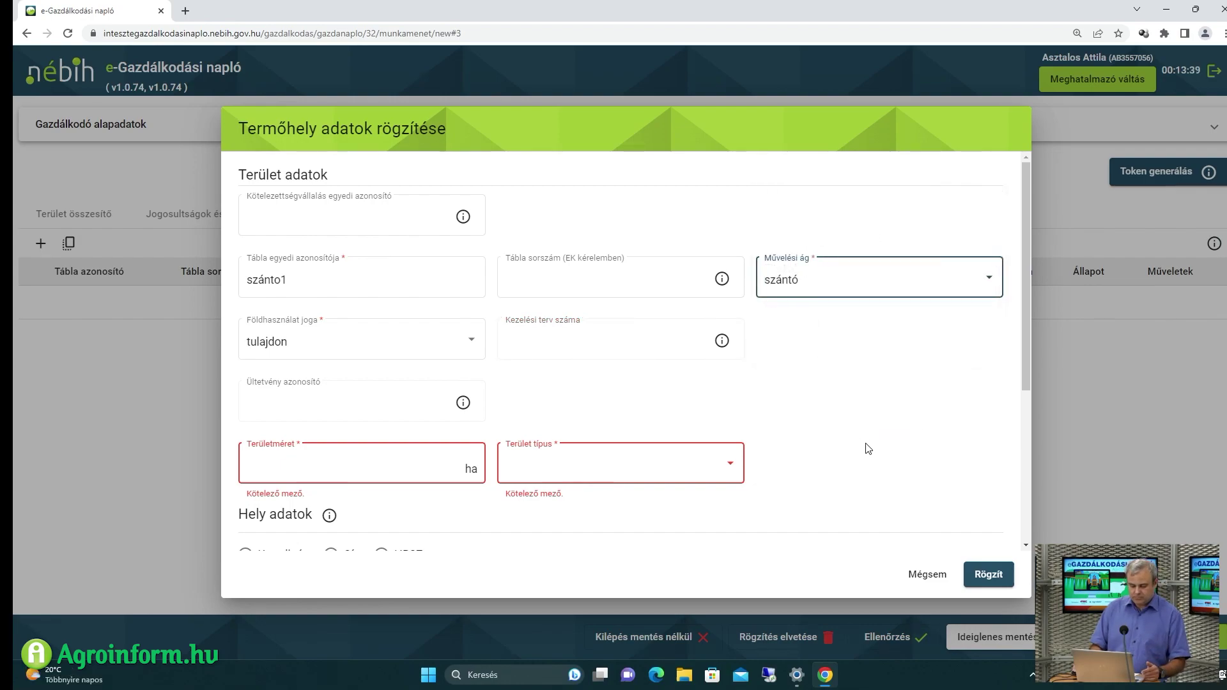
Set the plot's Területméret to 12.4556 ha and its Terület típus to szabadföld
scroll(869, 447, down, 2)
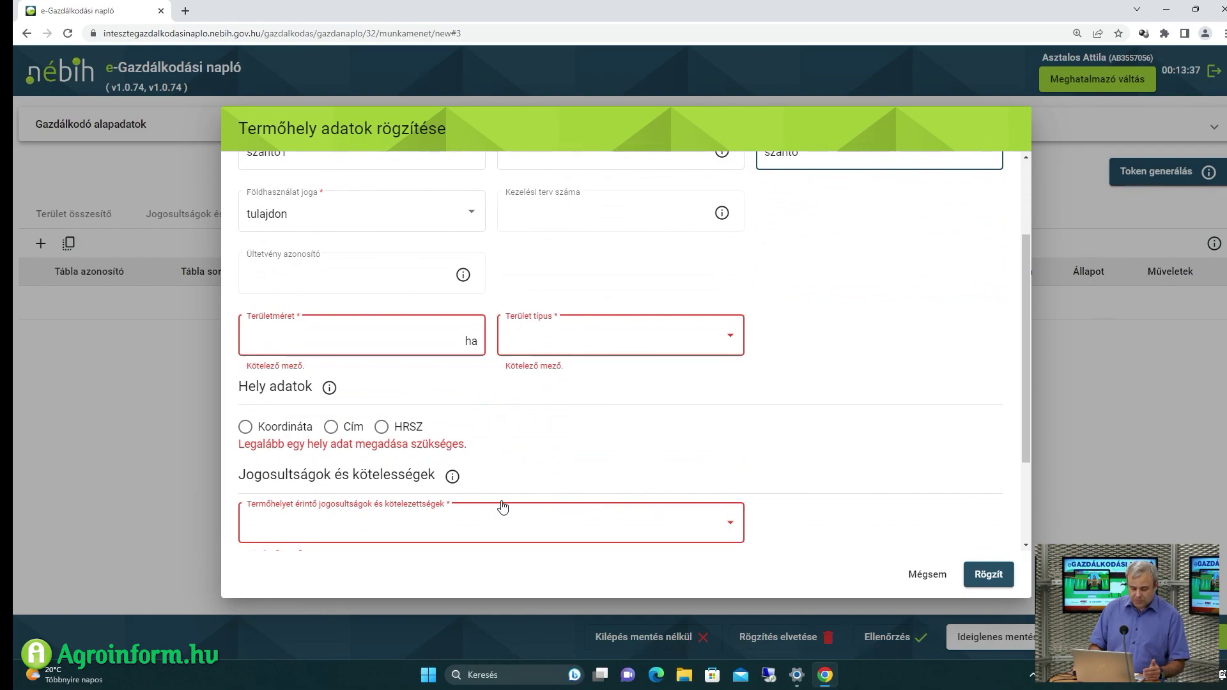
click(320, 331)
text(1)
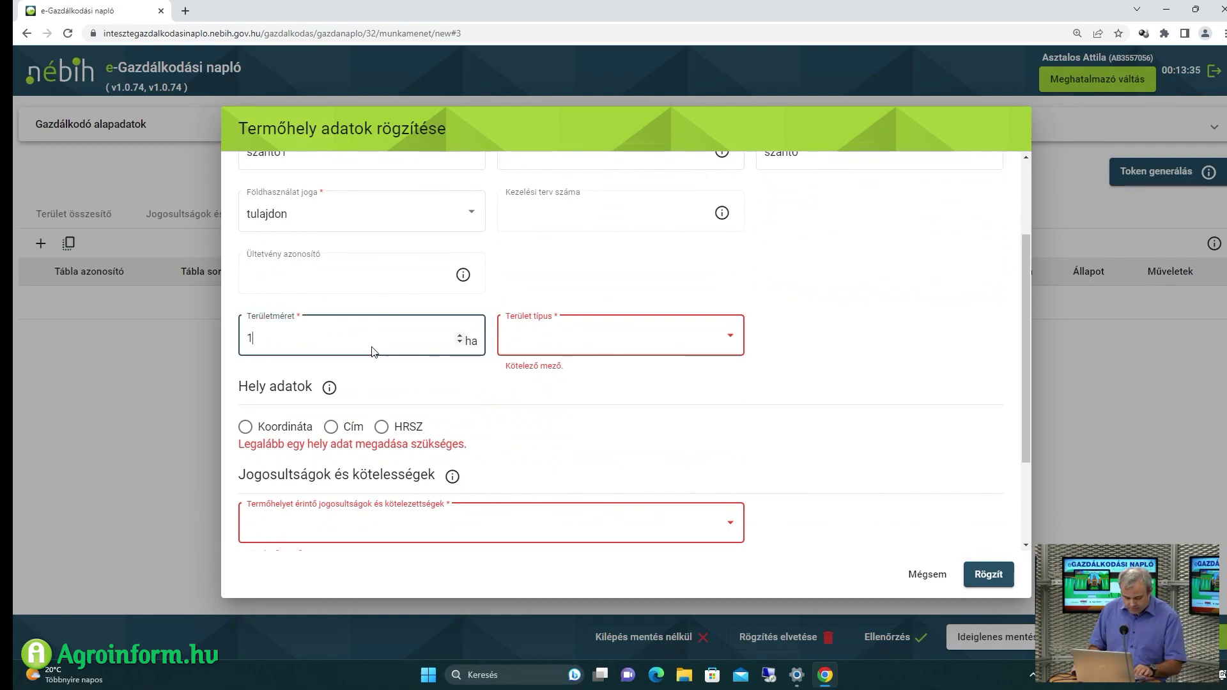
text(2.45567)
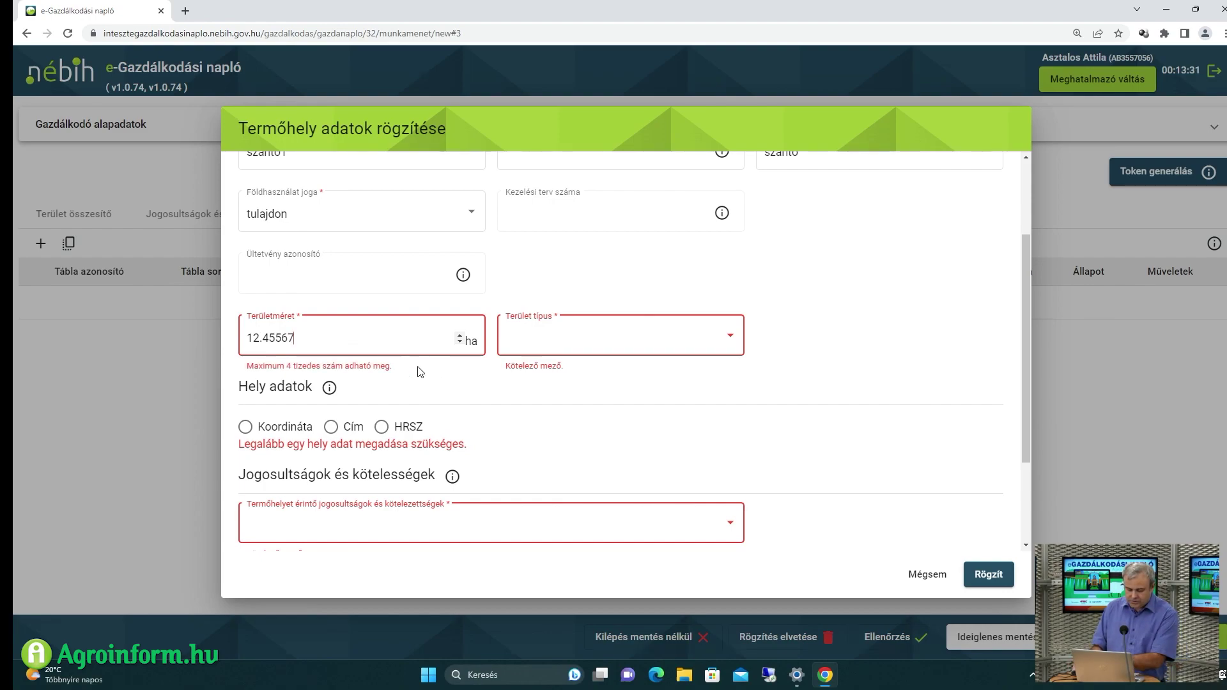
key(BackSpace)
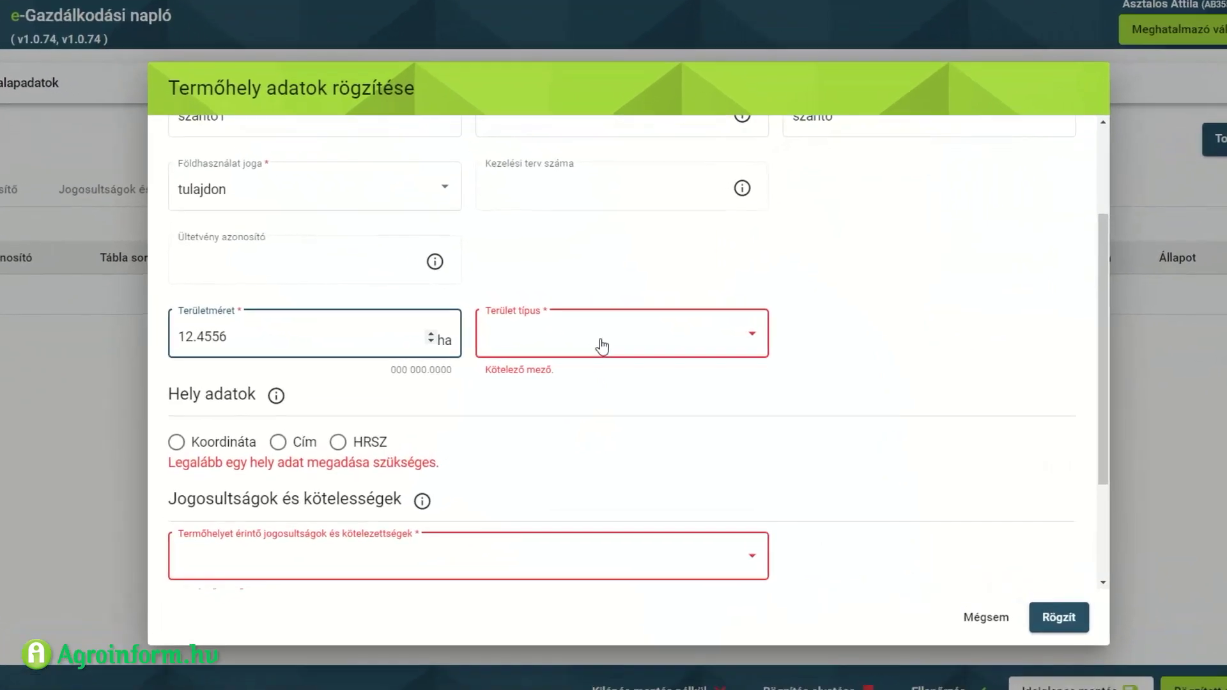
click(572, 349)
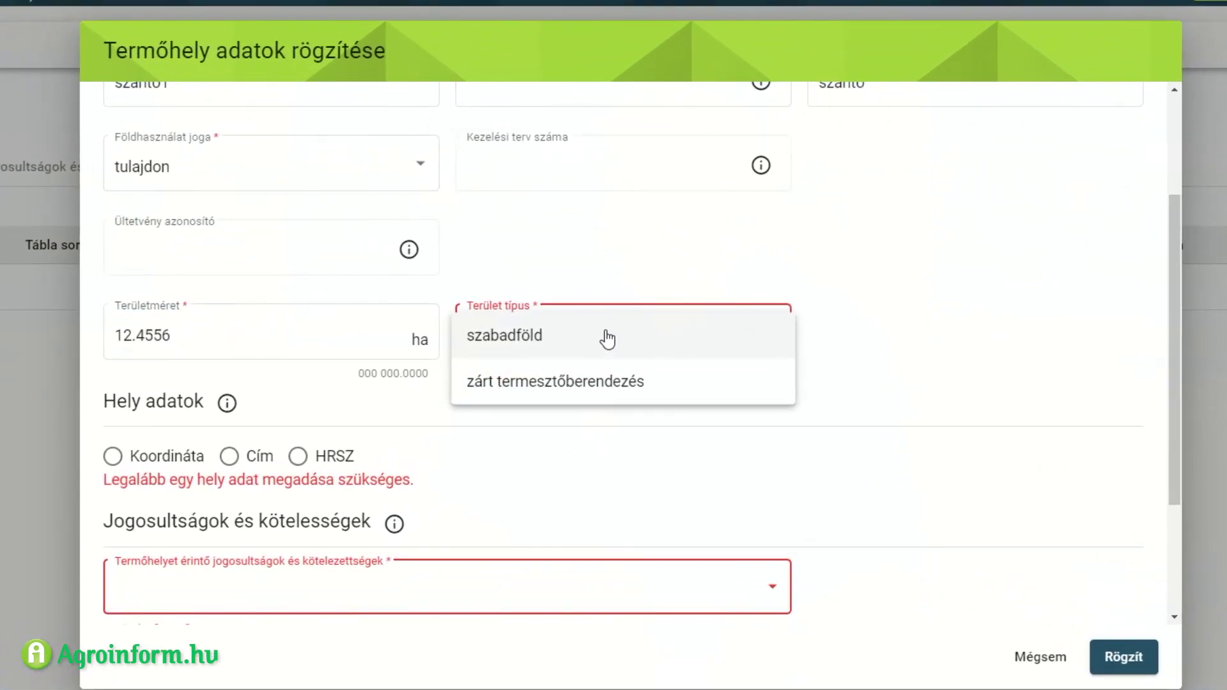
click(559, 348)
Choose Koordináta as the plot's location data and set its Szélesség to 47.234567
scroll(823, 412, down, 3)
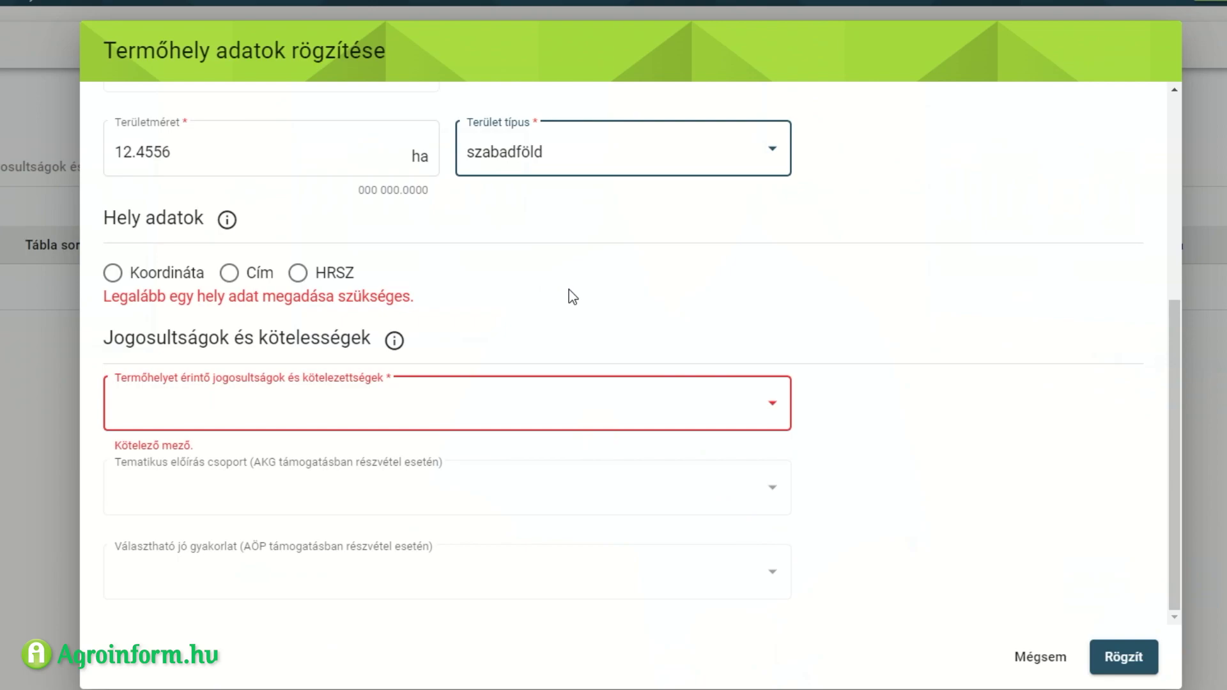
click(118, 278)
scroll(592, 328, down, 3)
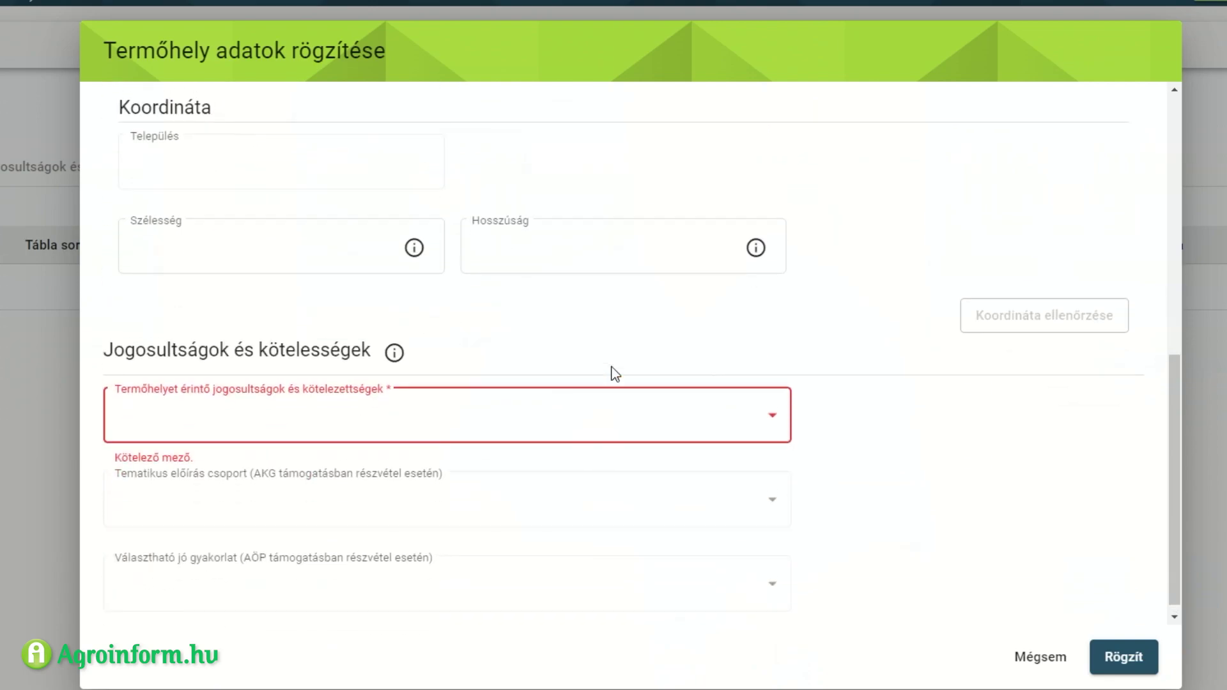
scroll(613, 373, up, 3)
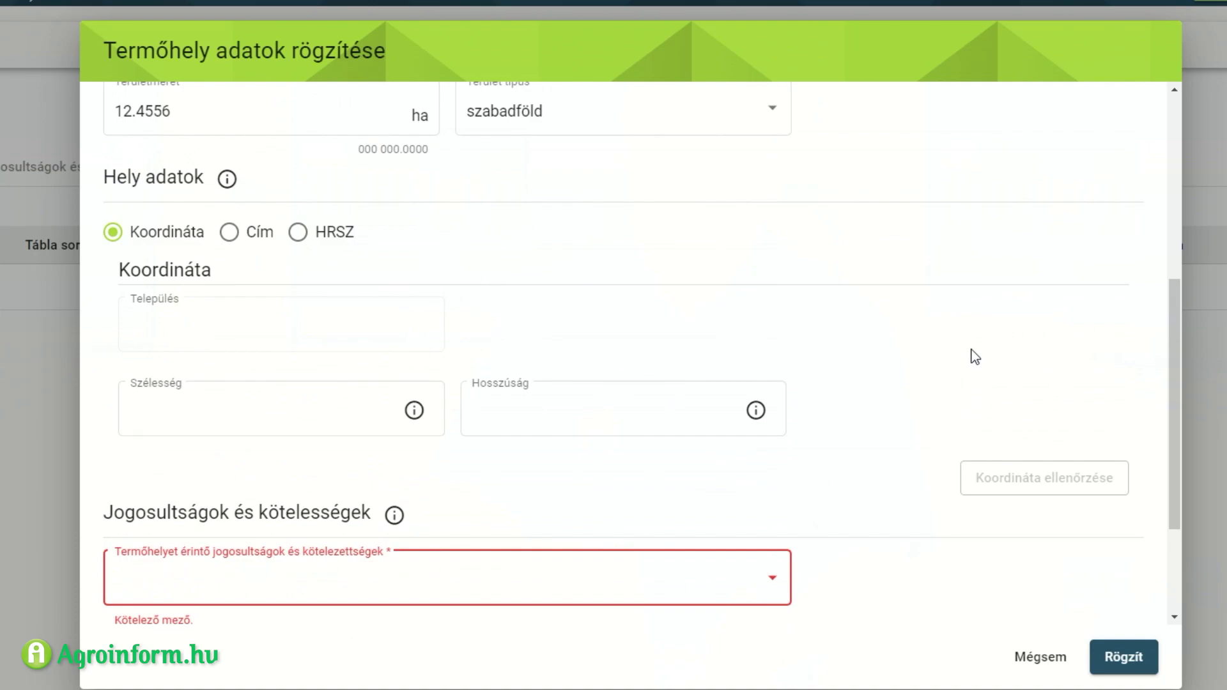
click(225, 412)
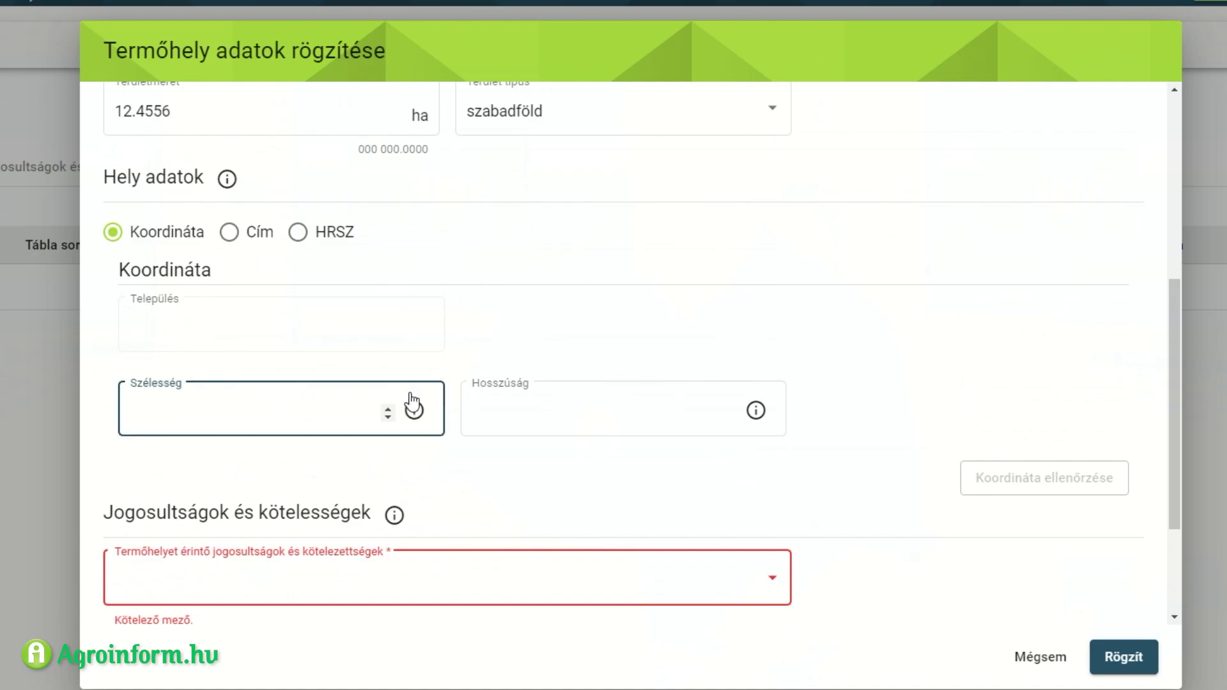
text(47)
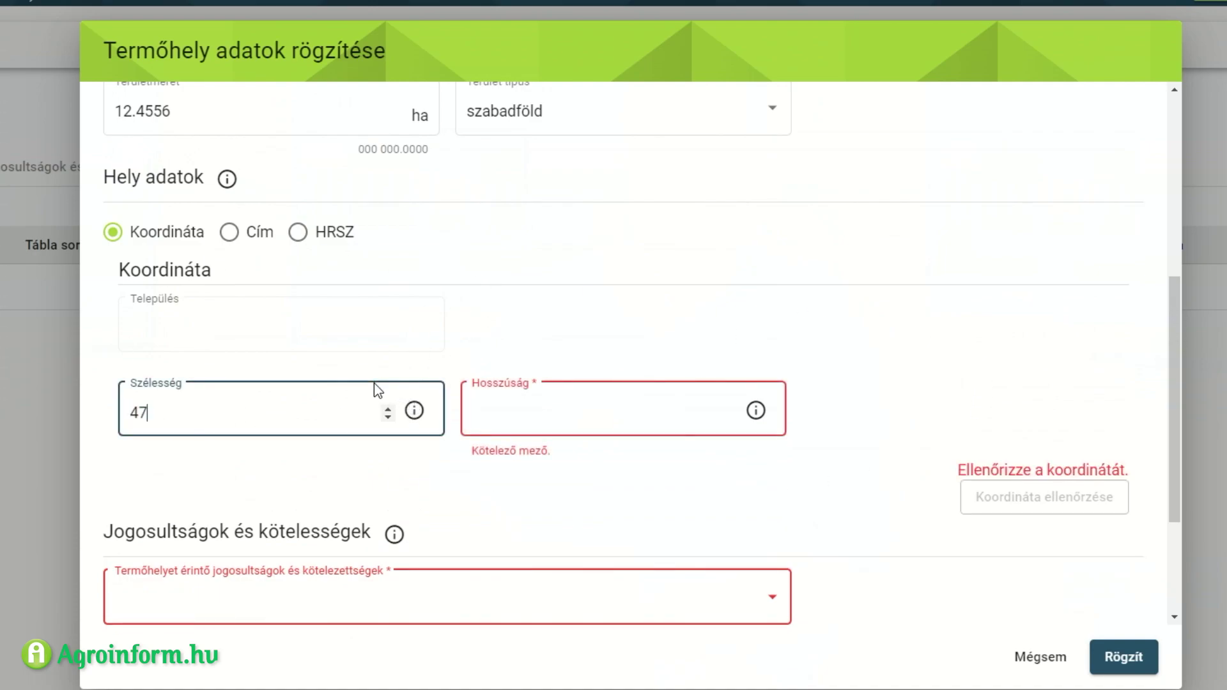
text(.2345677)
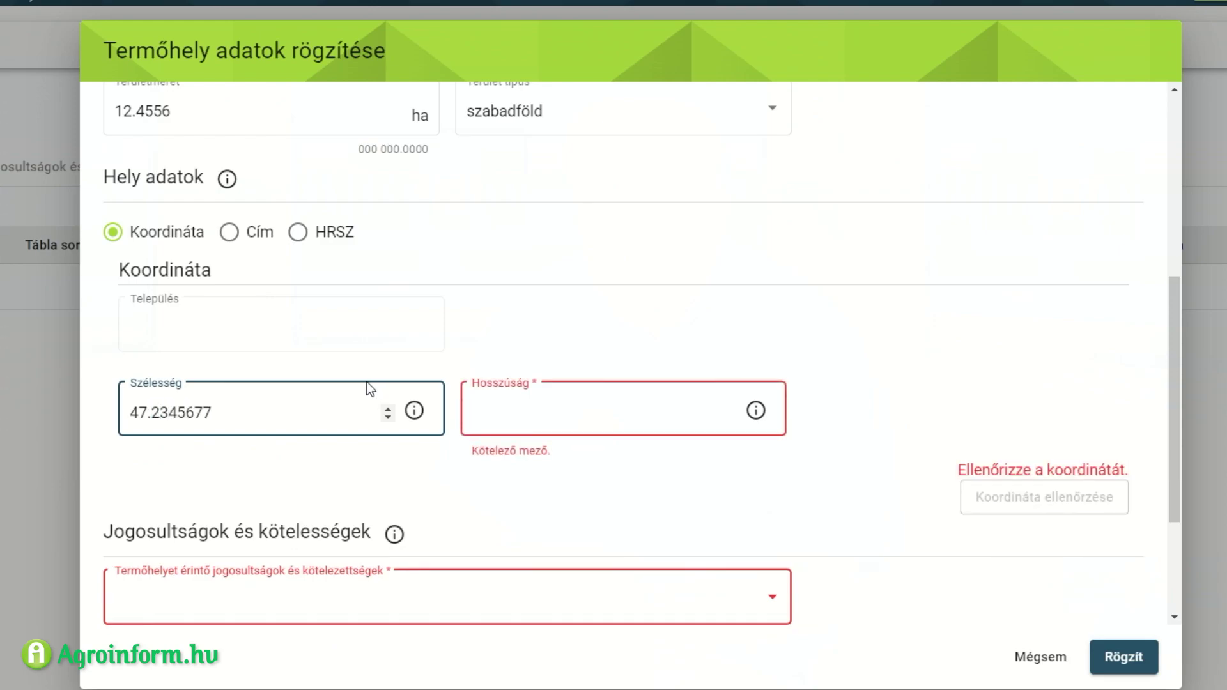
key(BackSpace)
Set the coordinate's Hosszúság to 21.34567 and have the coordinate verified
click(597, 410)
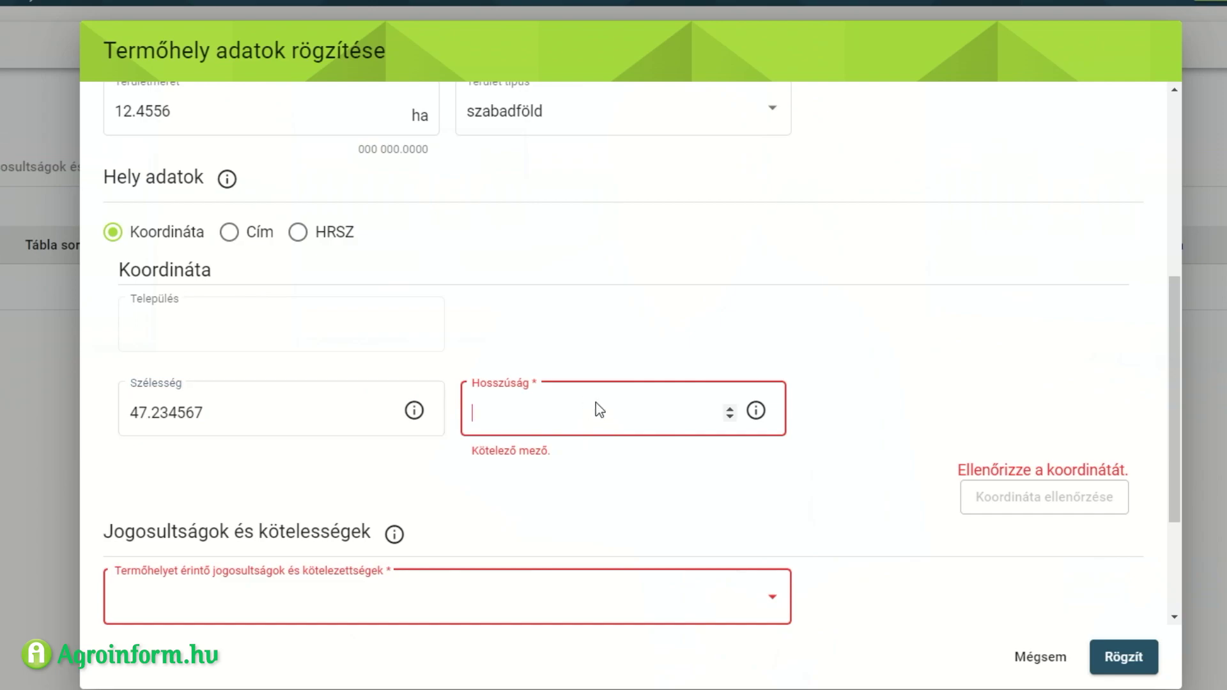
text(21.34567)
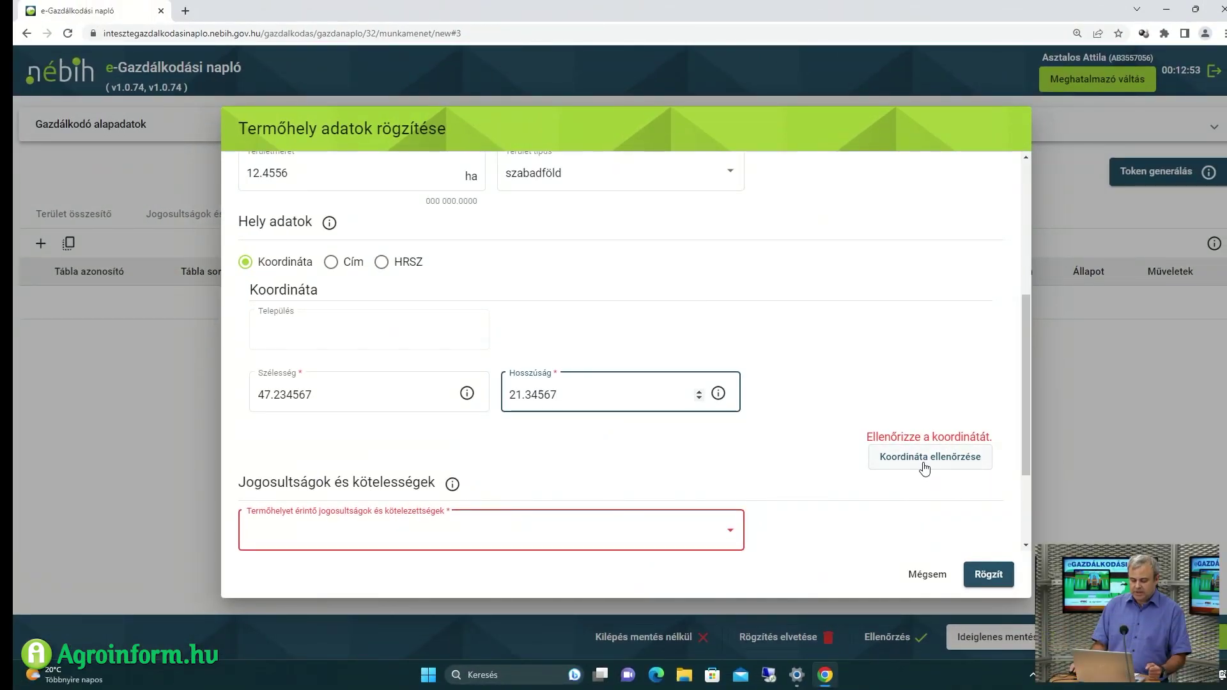
click(922, 465)
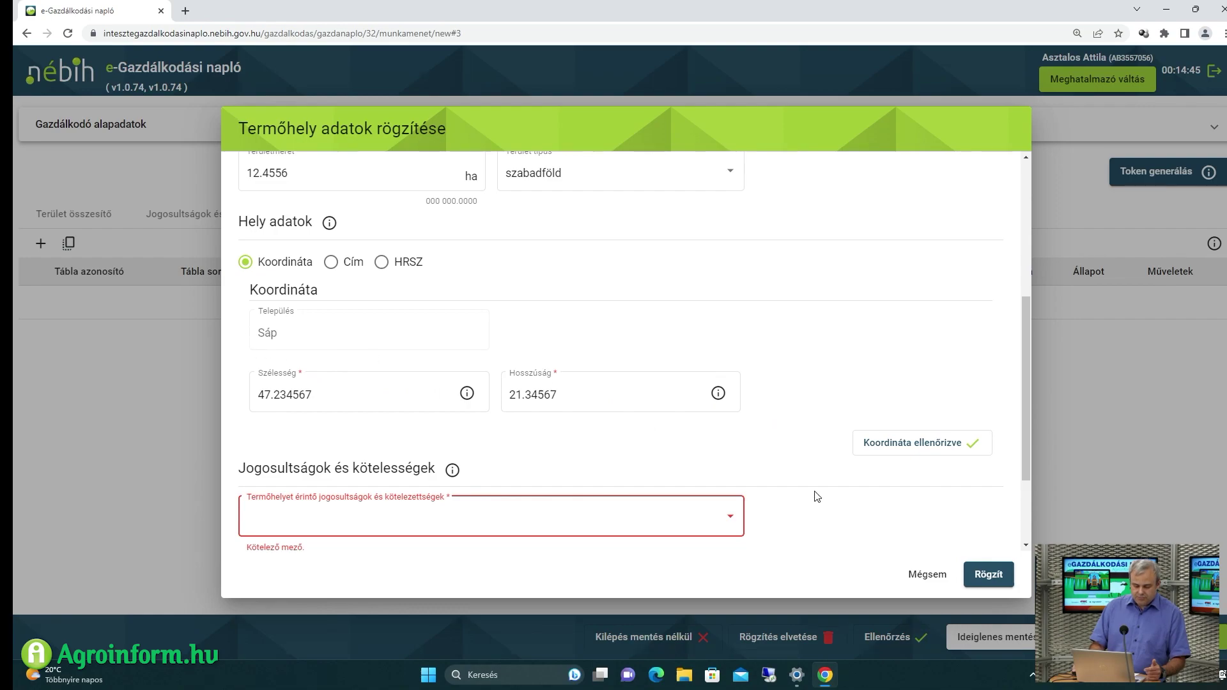
Switch the plot's location data type to Cím and view the address fields
scroll(818, 496, down, 1)
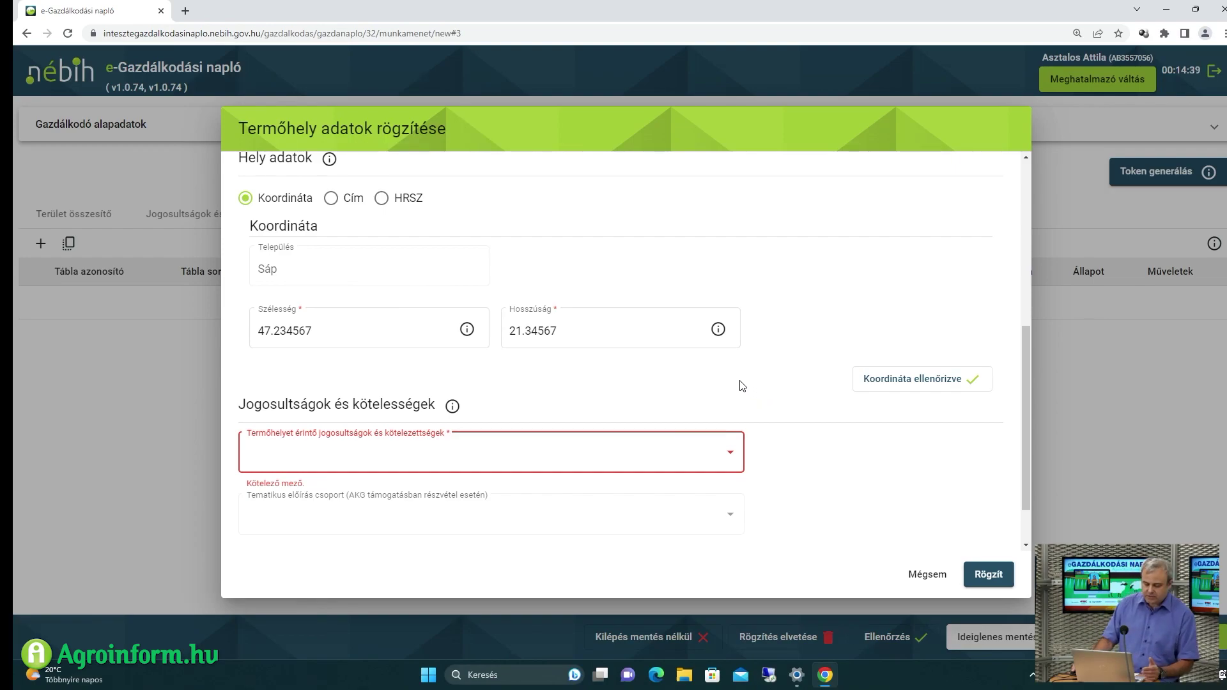
scroll(741, 389, down, 1)
scroll(790, 395, up, 3)
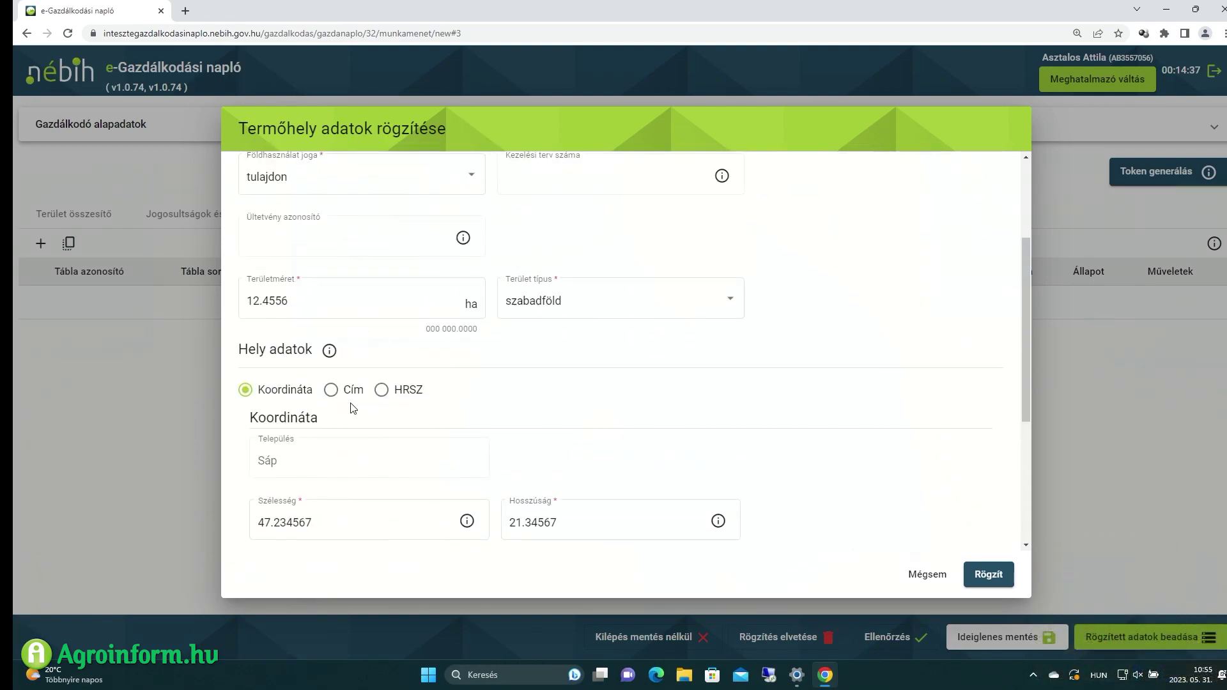
click(339, 393)
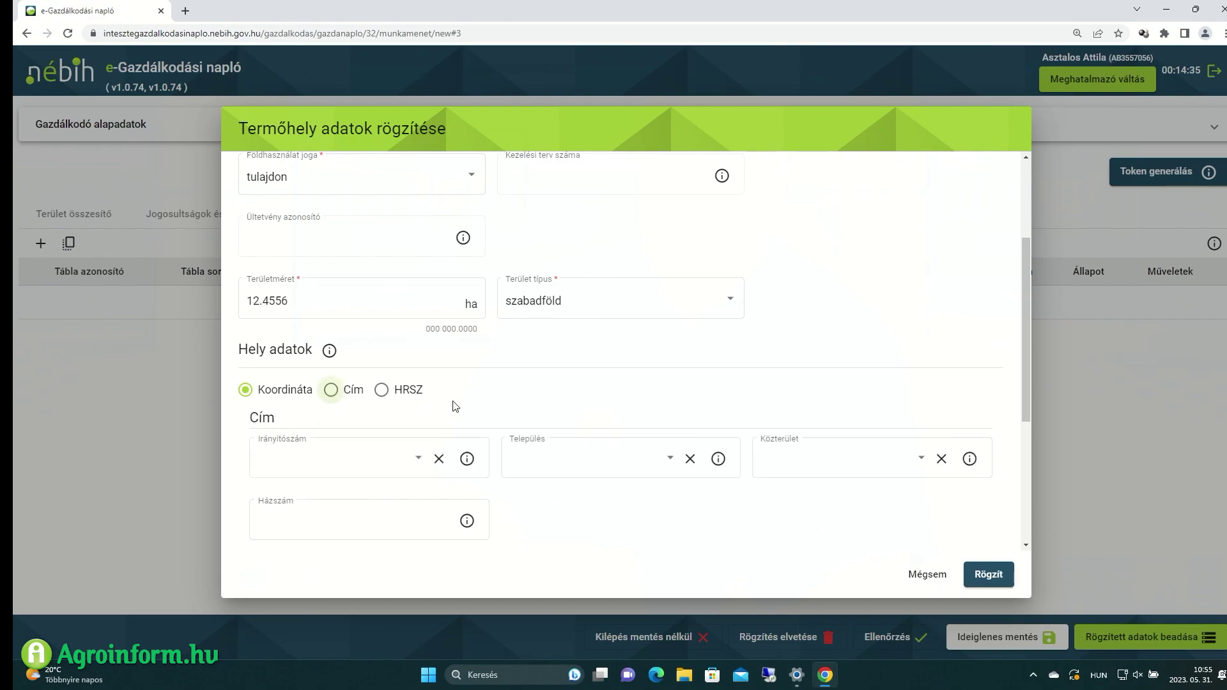
scroll(561, 393, down, 5)
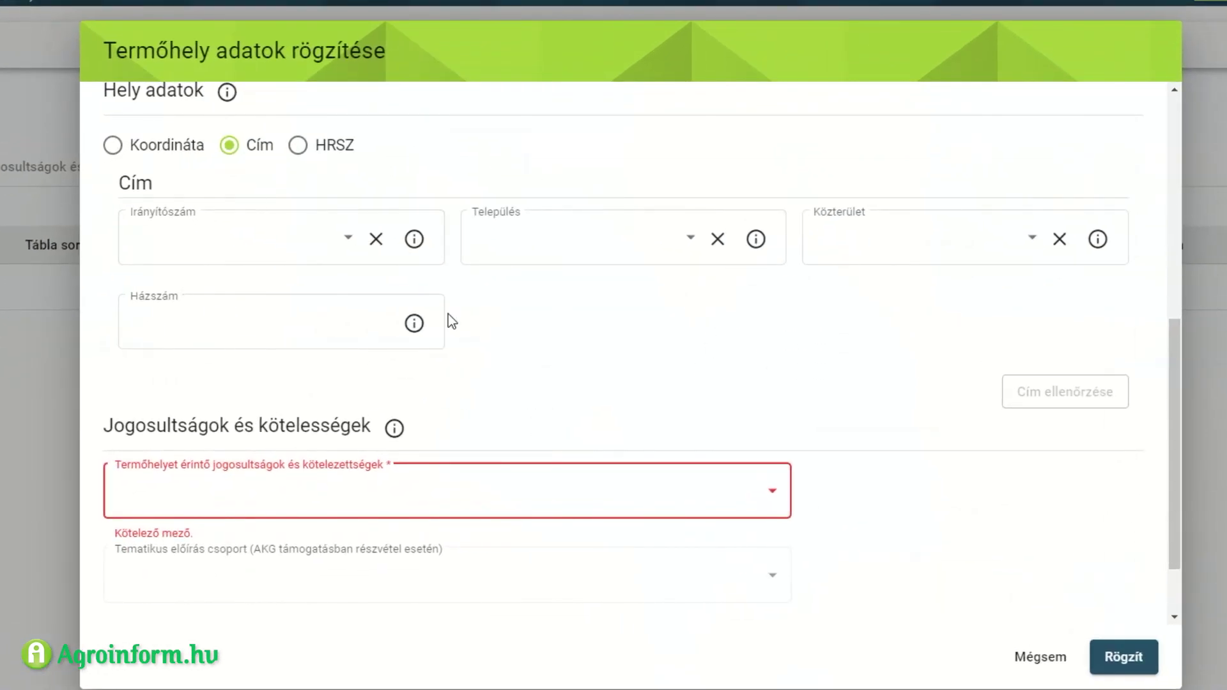
Choose HRSZ as the location data type and set the Település to Hódmezővásárhely
click(298, 145)
scroll(755, 471, down, 1)
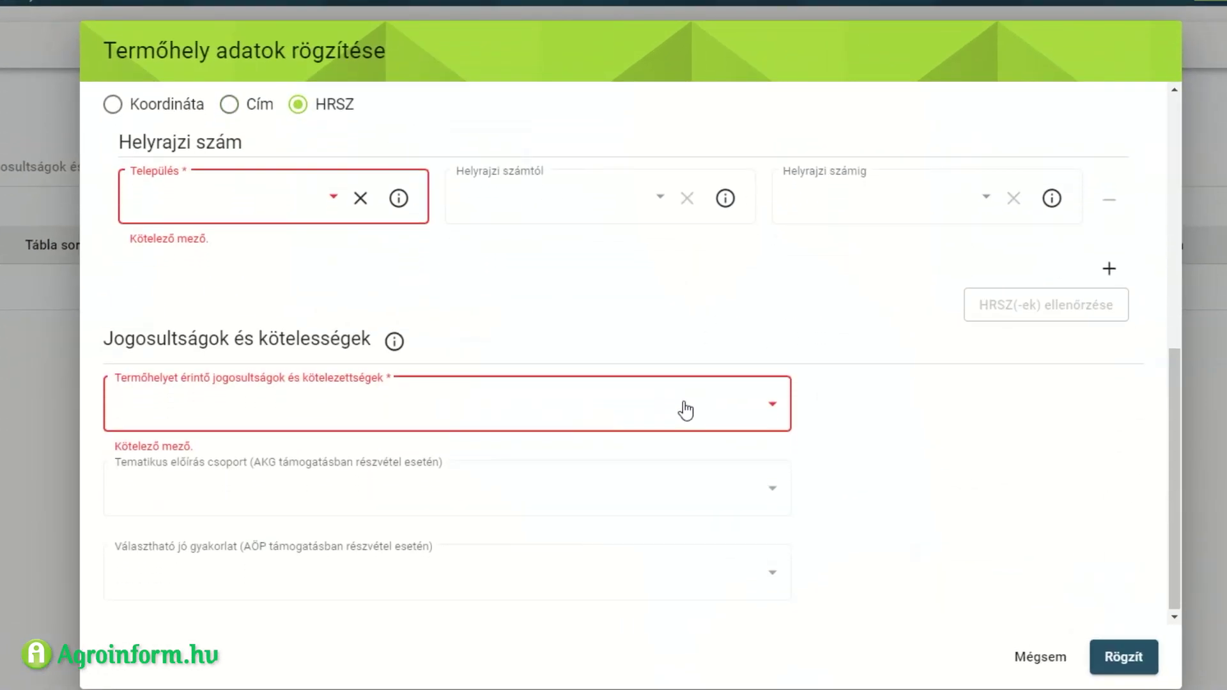
click(293, 198)
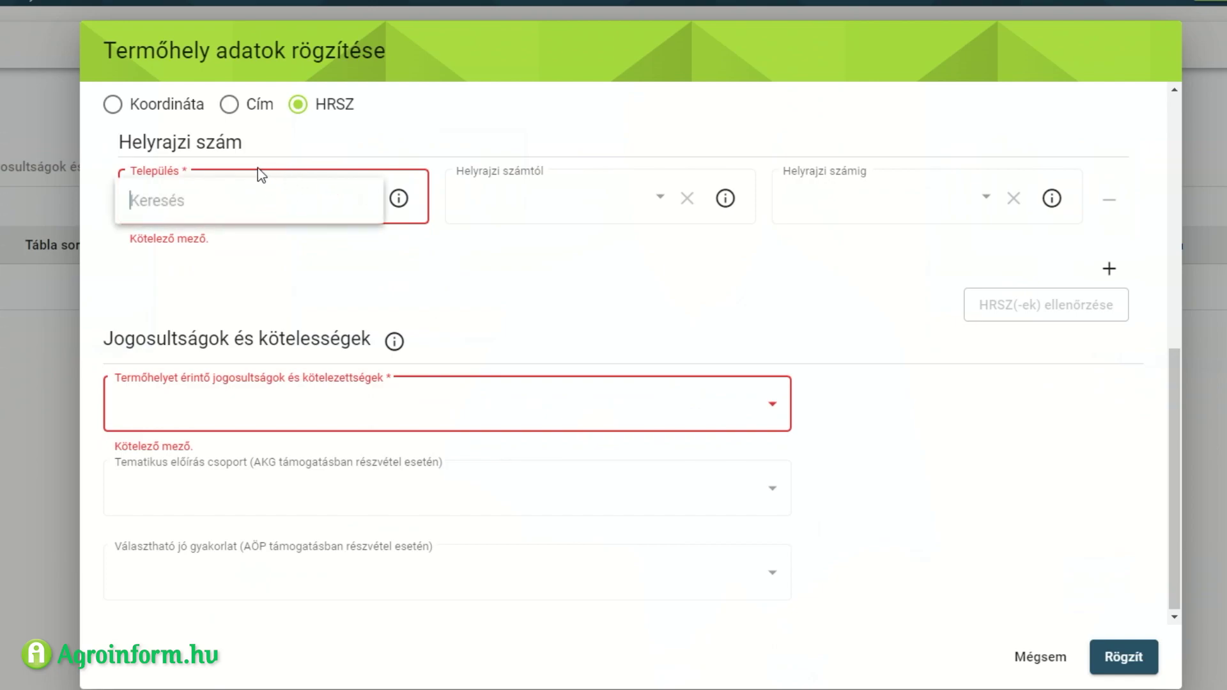
text(H)
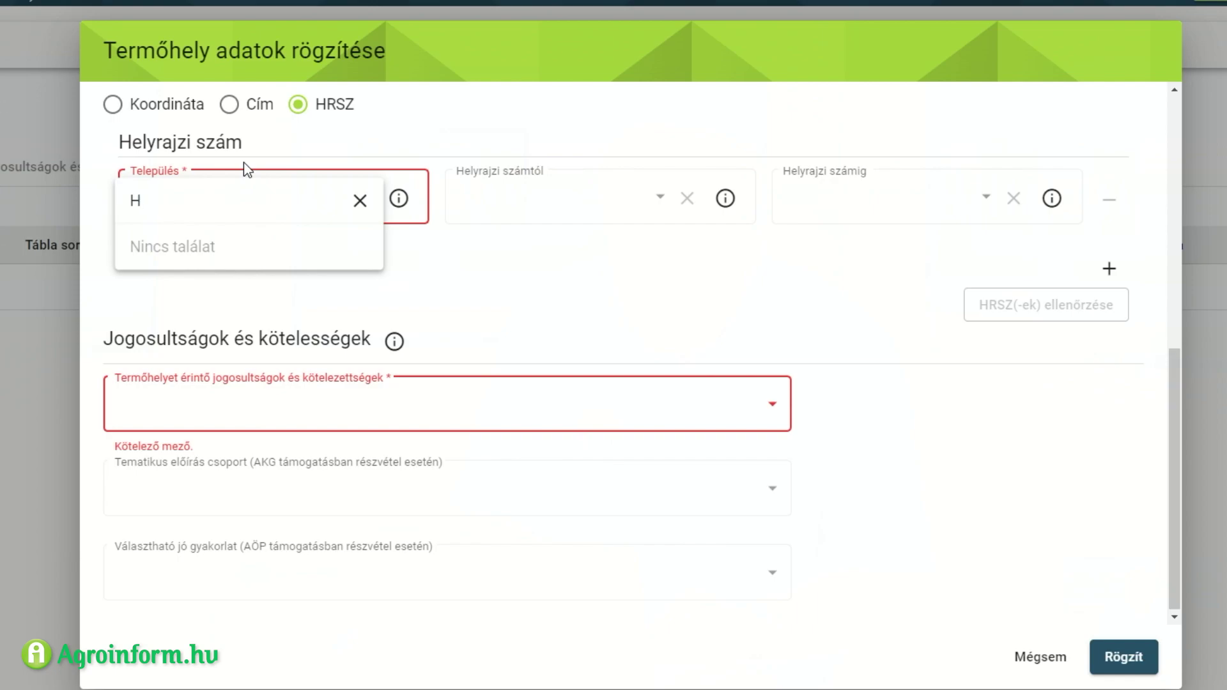
text(ódmezőv)
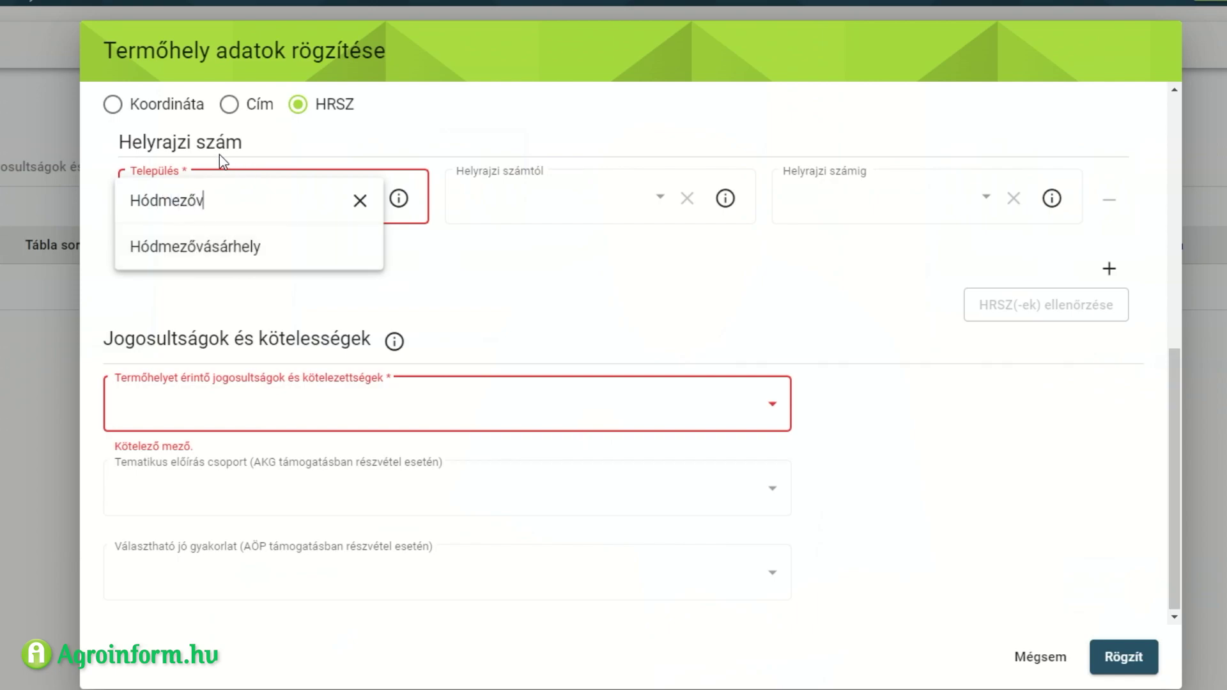
click(167, 251)
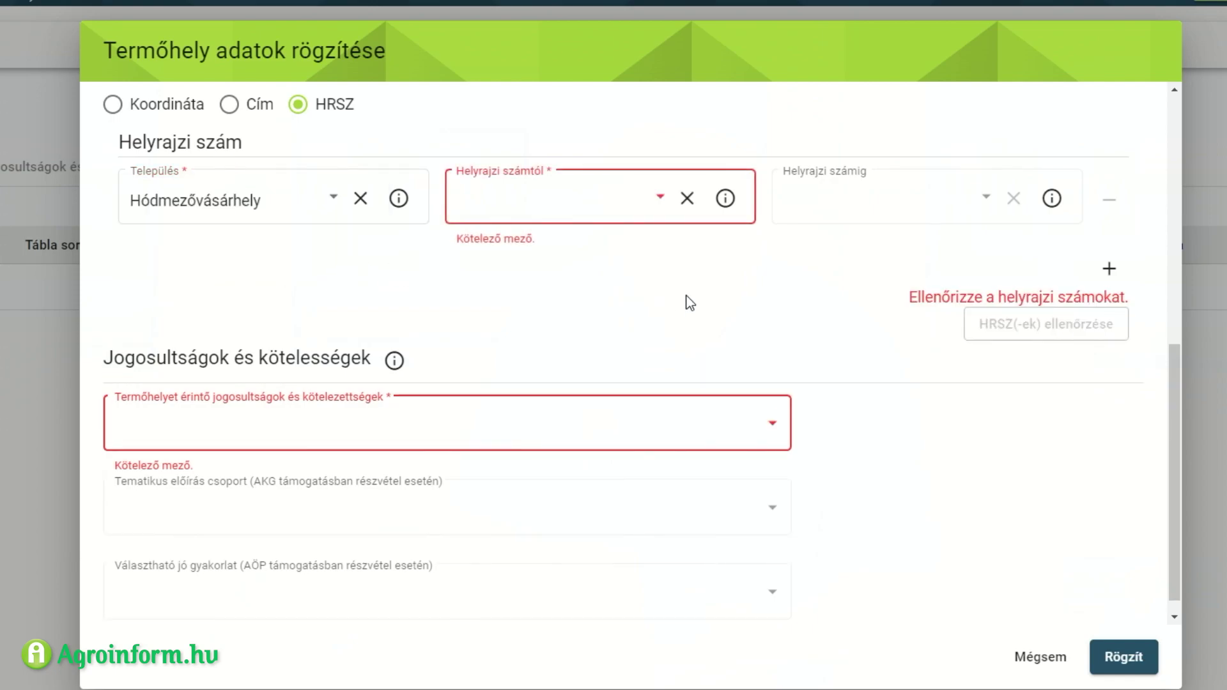
Search the starting parcel numbers for 033 and set Helyrajzi számtól to 033/1
click(574, 216)
click(541, 203)
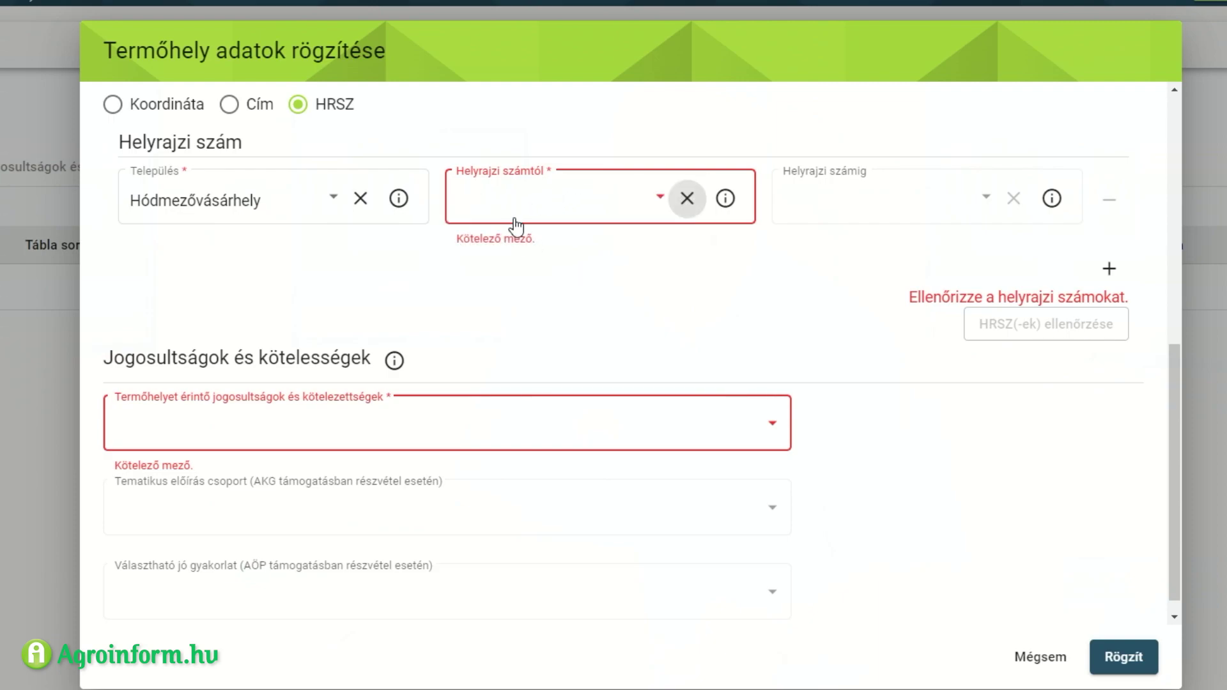
click(515, 200)
text(033)
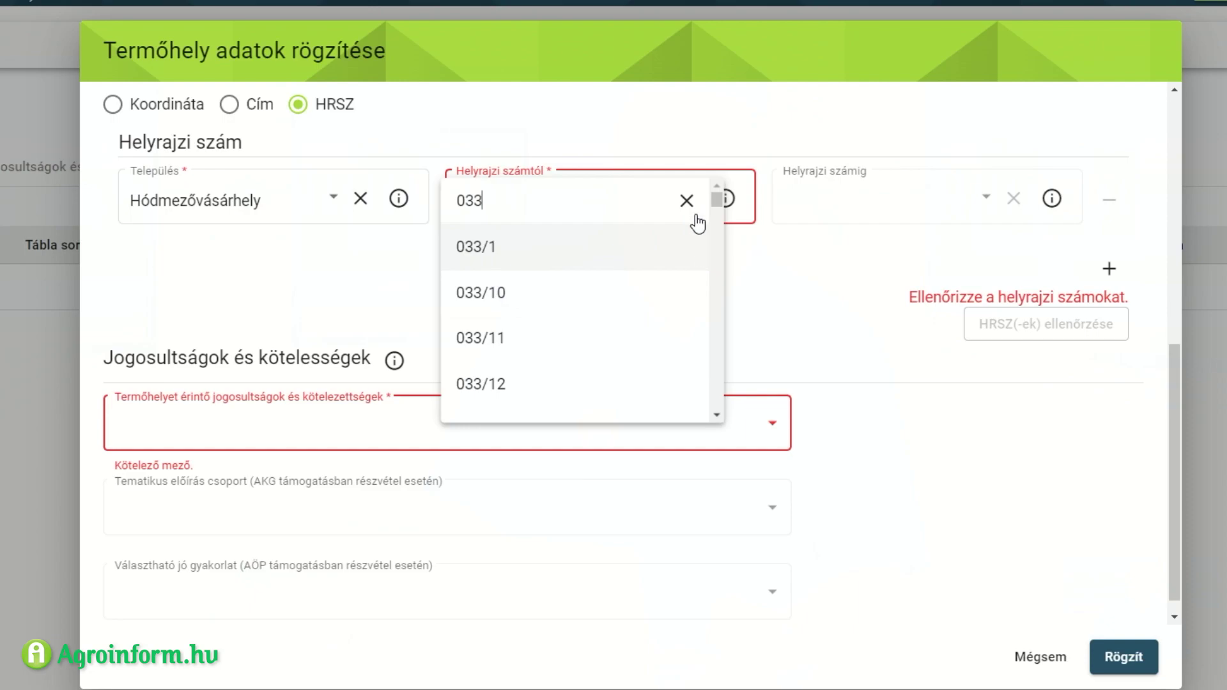
mouse_move(716, 197)
mouse_down()
mouse_move(718, 278)
mouse_move(702, 193)
mouse_up()
click(561, 251)
Set Helyrajzi számig to 033/13 and have the parcel number range verified
click(841, 209)
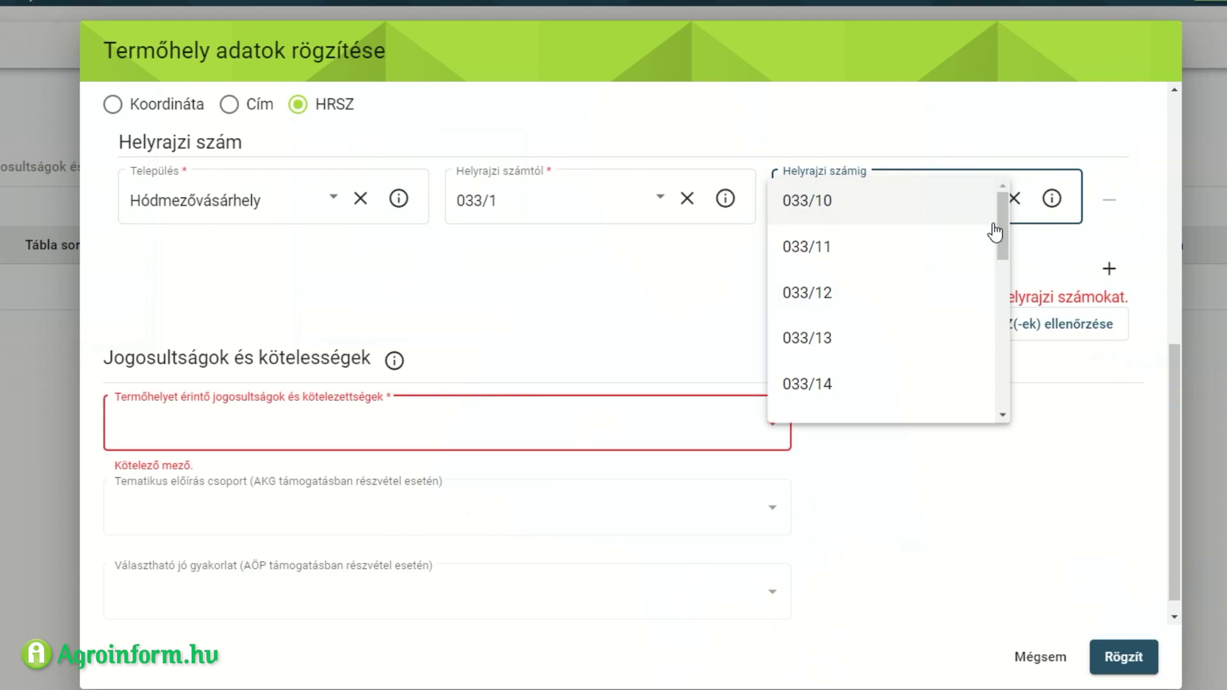
drag(997, 233, 987, 193)
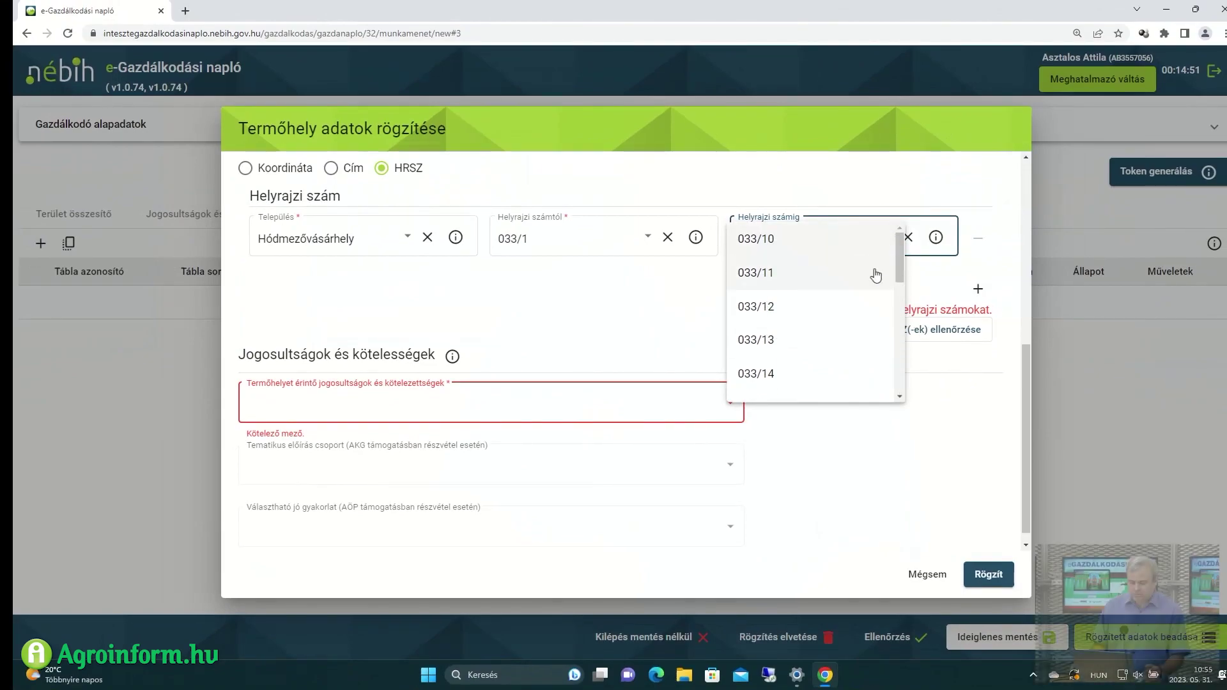
click(856, 345)
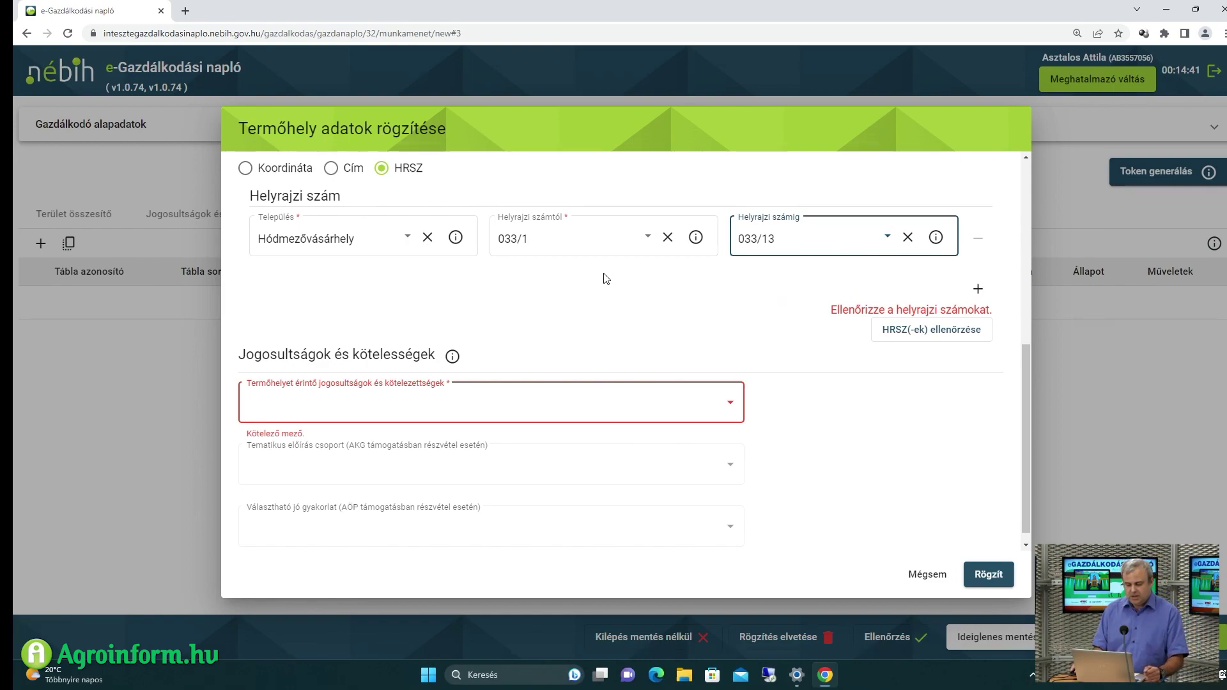
click(952, 330)
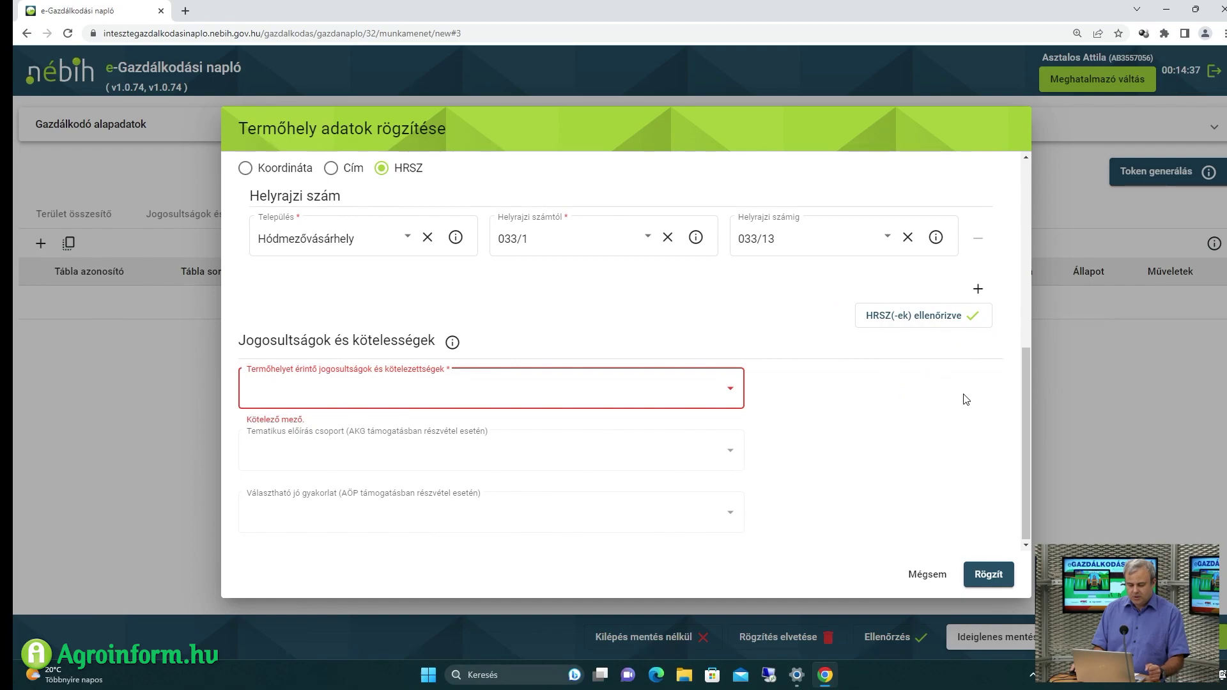
Try adding a second parcel number row for Hódmezővásárhely, and remove that empty row
scroll(801, 419, up, 3)
scroll(810, 402, down, 3)
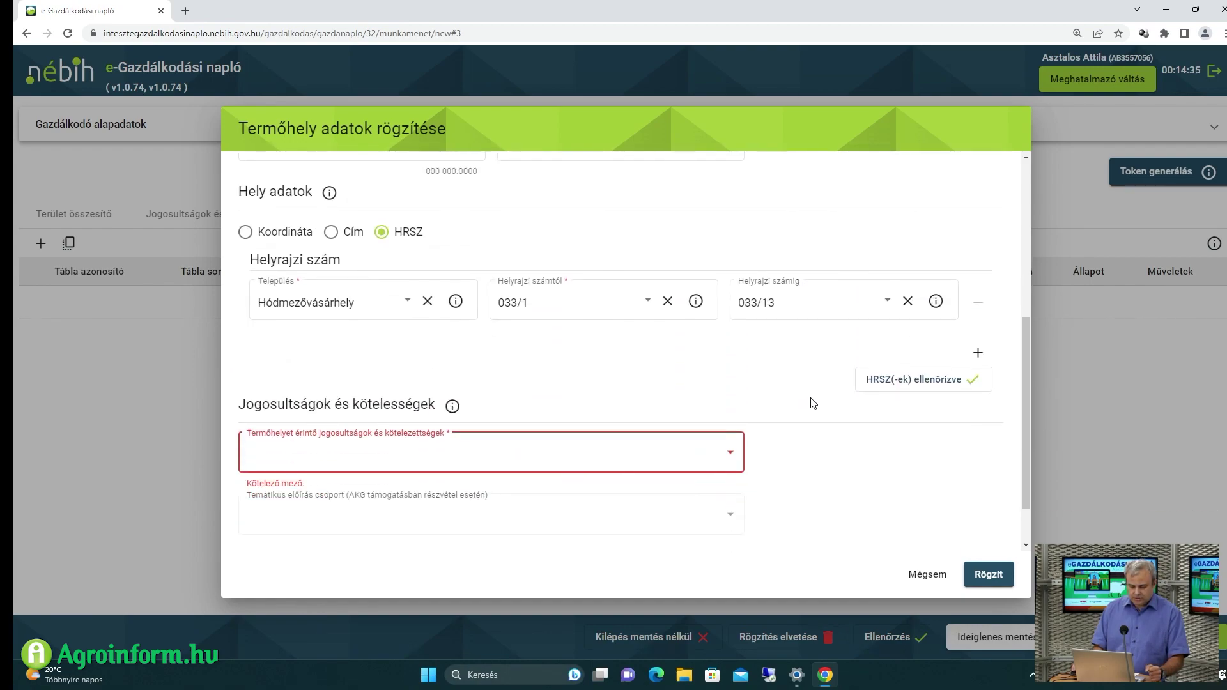
click(977, 289)
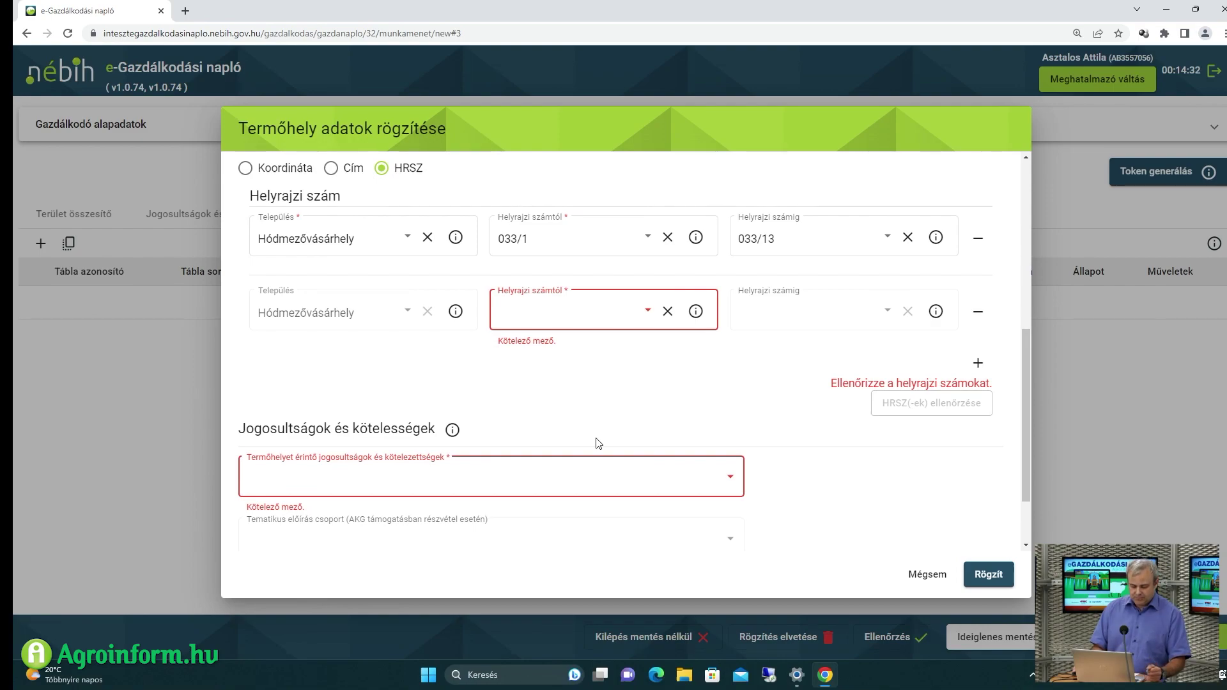
click(979, 316)
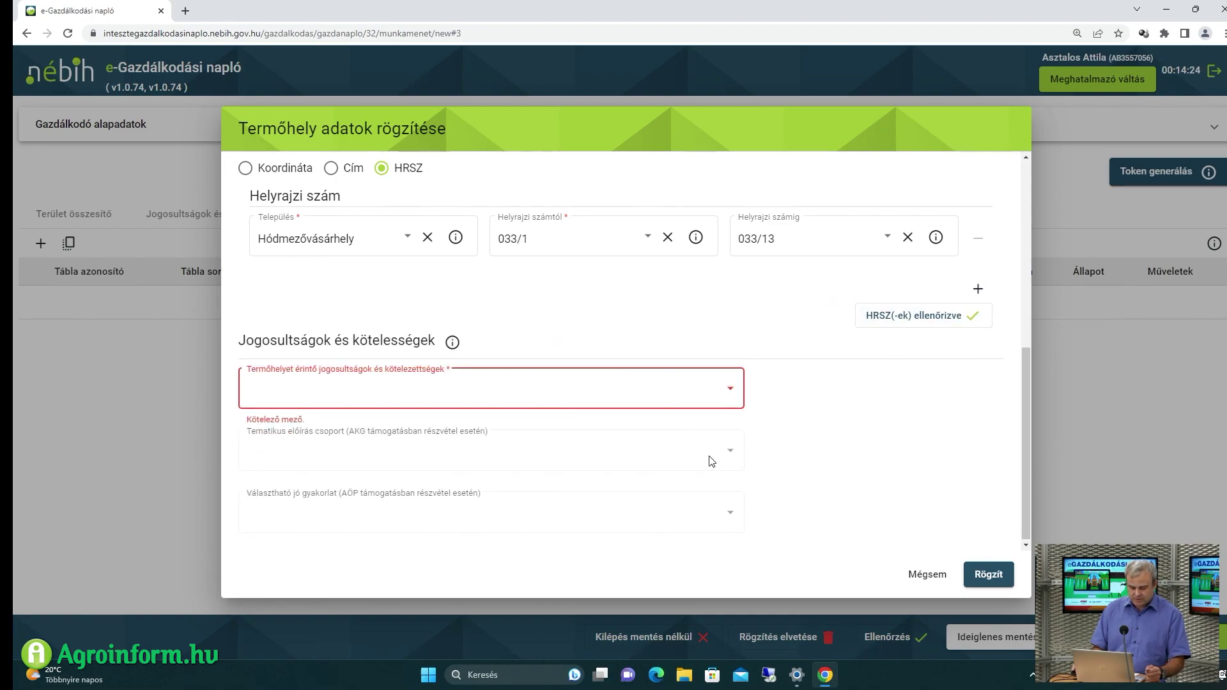
Assign Permetezési napló vezetés as the obligation affecting the growing site
click(715, 399)
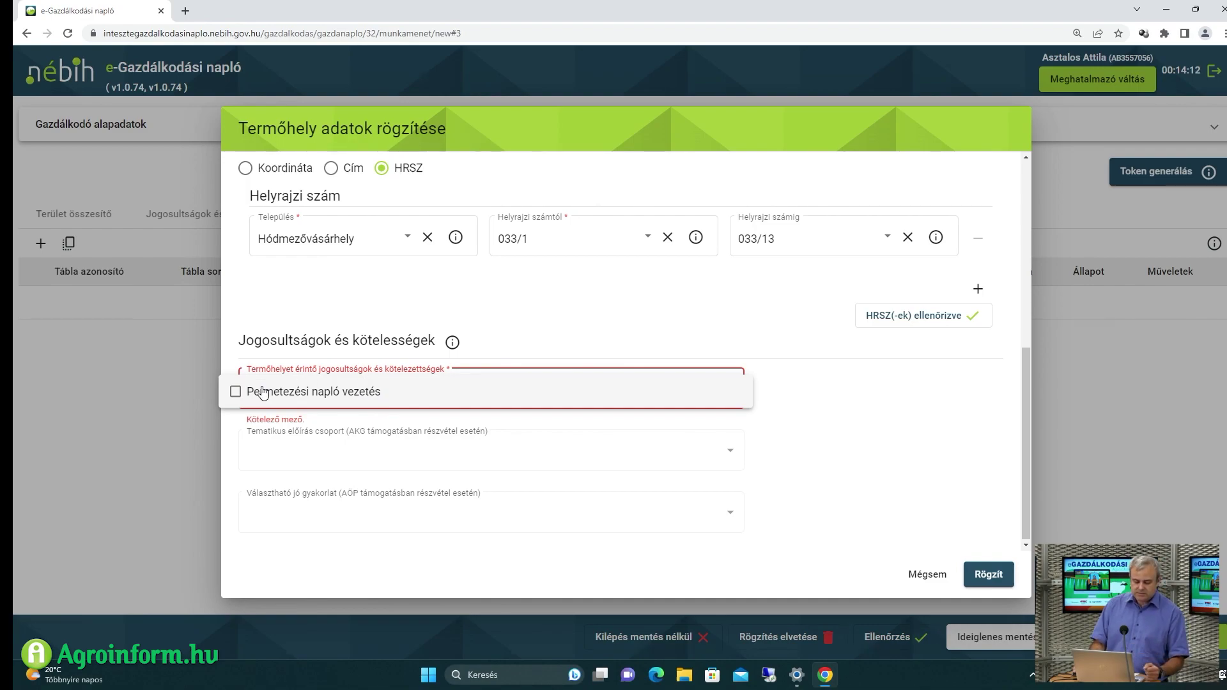
click(236, 393)
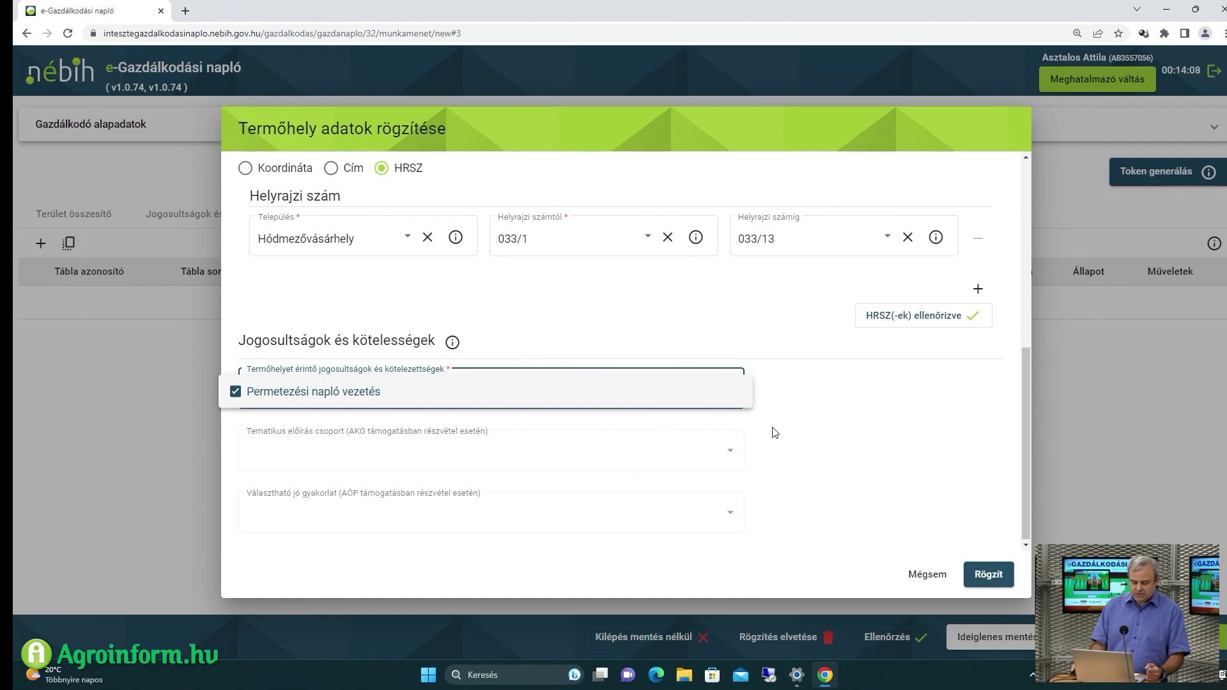
click(815, 426)
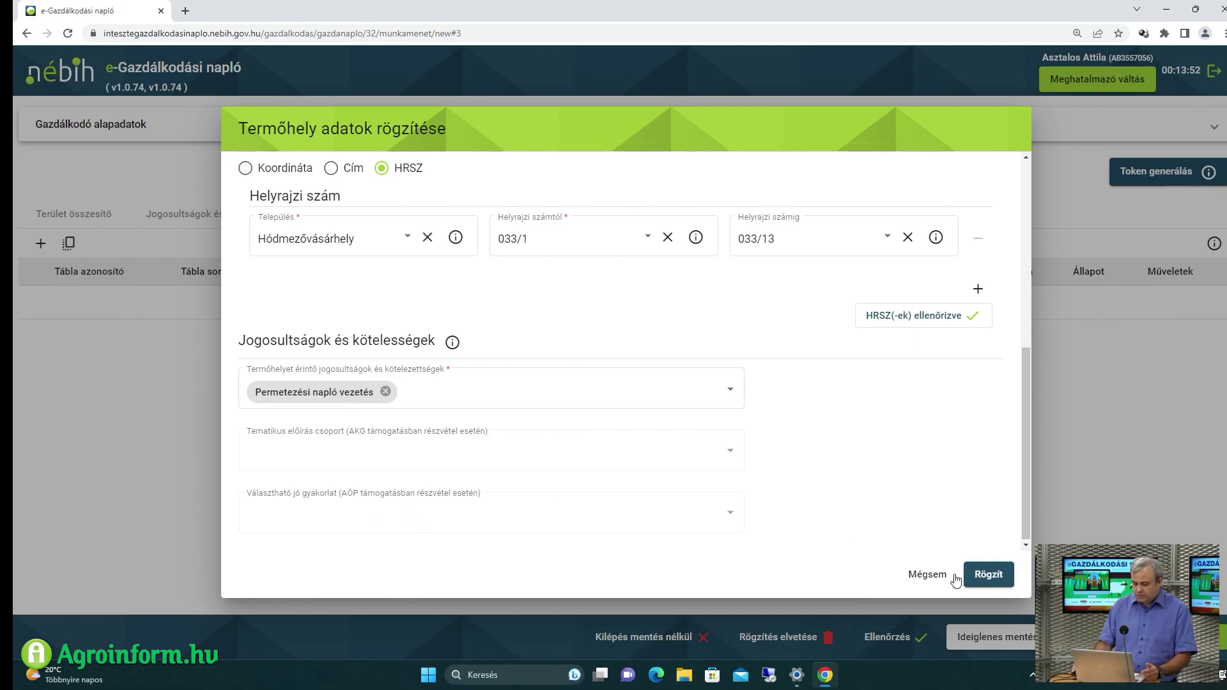
Record the growing site's data, and select and finalise the szánto1 entry in the growing site list
click(981, 575)
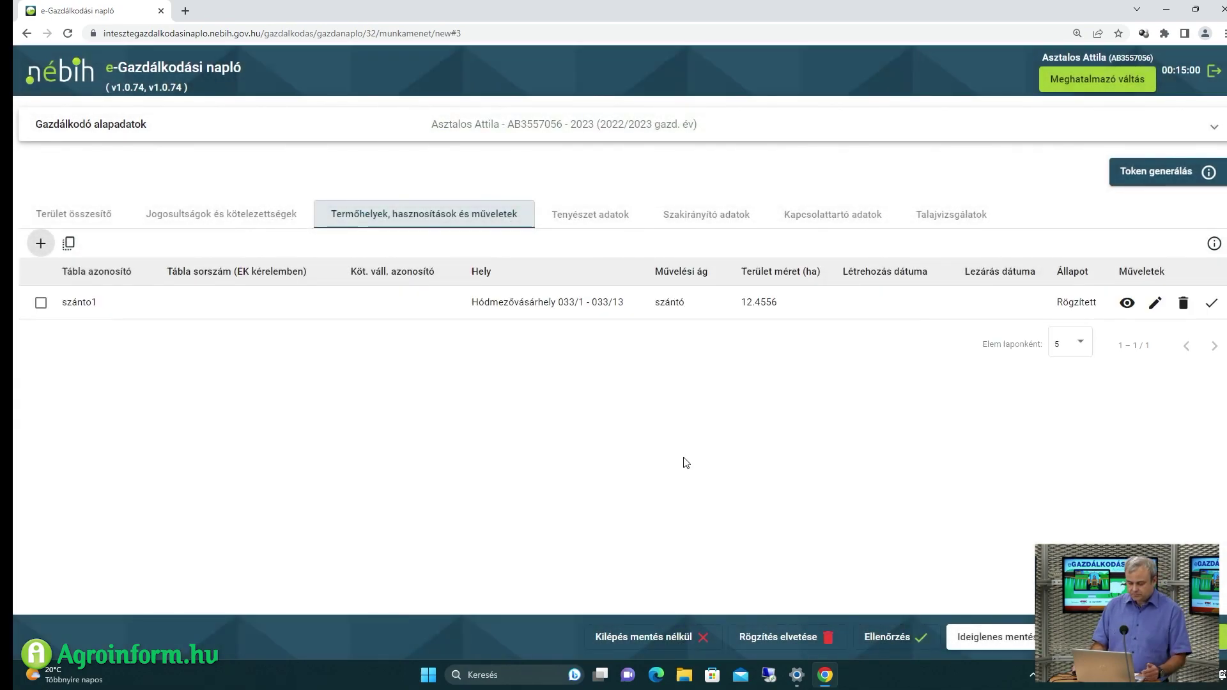
click(41, 302)
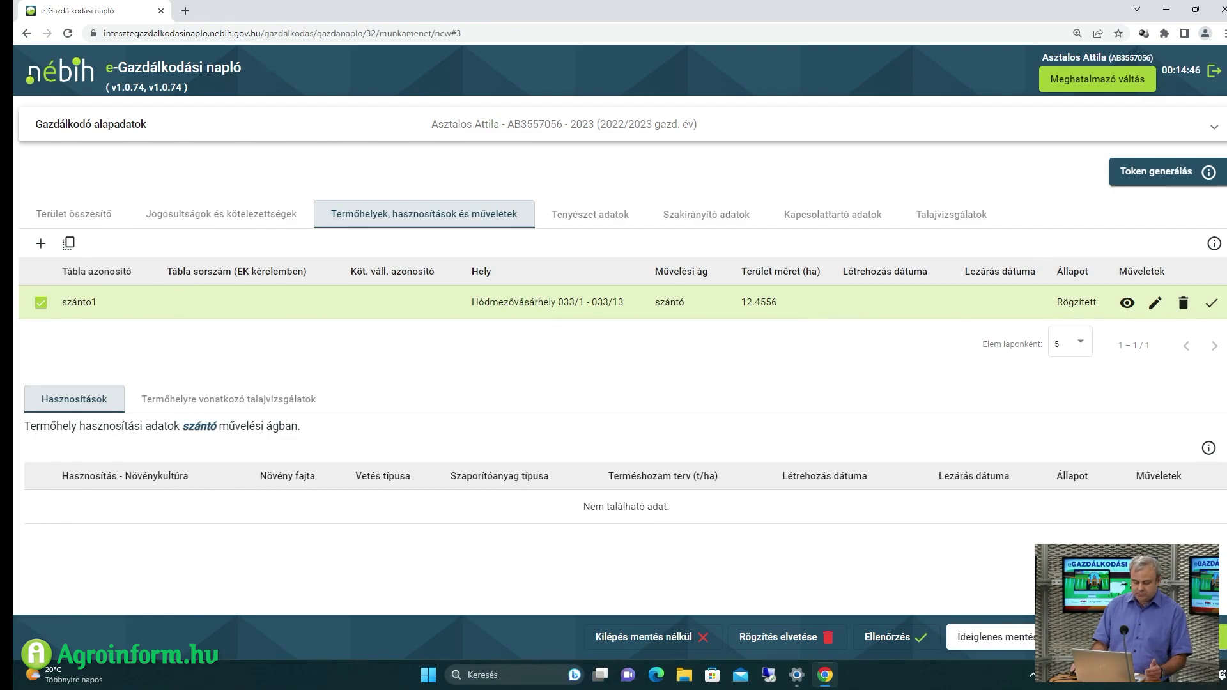
click(1212, 307)
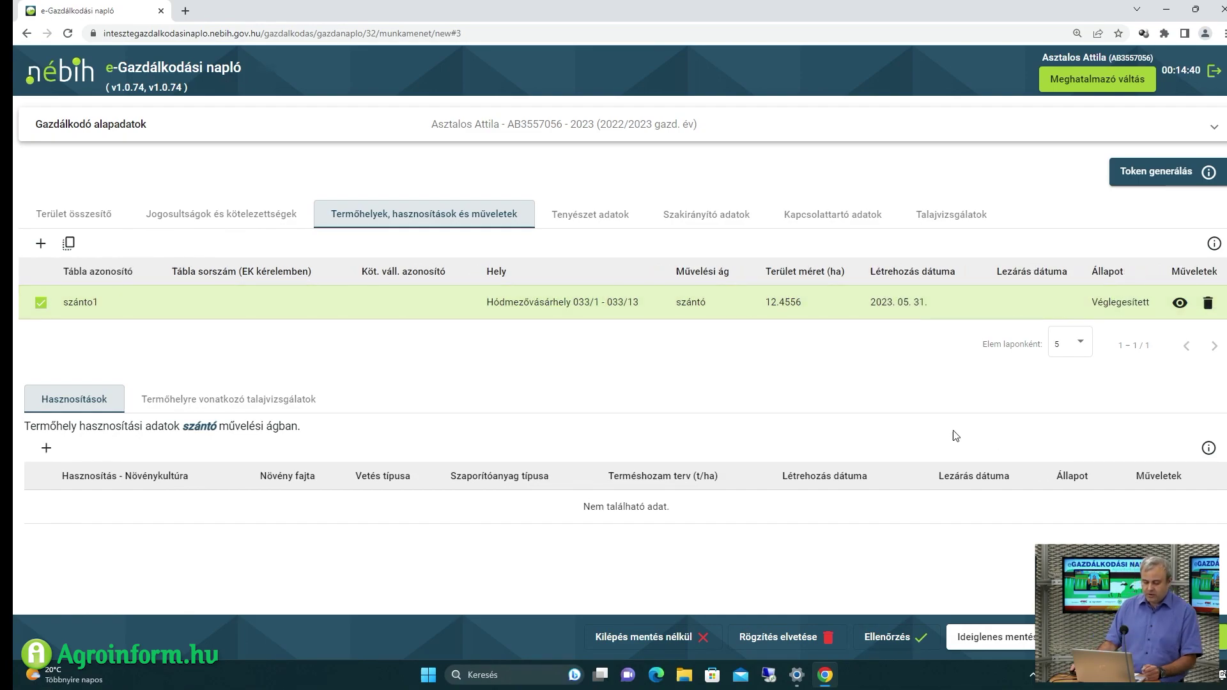
Add a utilisation to szánto1 with sowing type főnövény and Hasznosítás kód IND03 Őszi káposztarepce
click(46, 448)
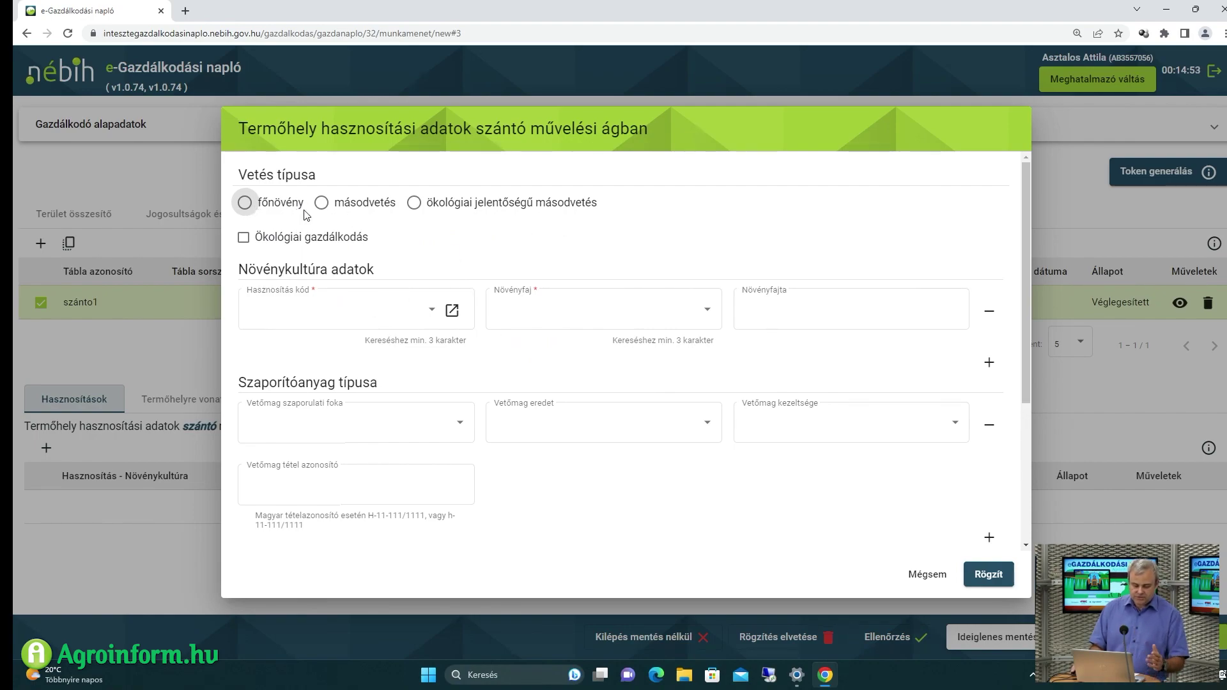
click(244, 203)
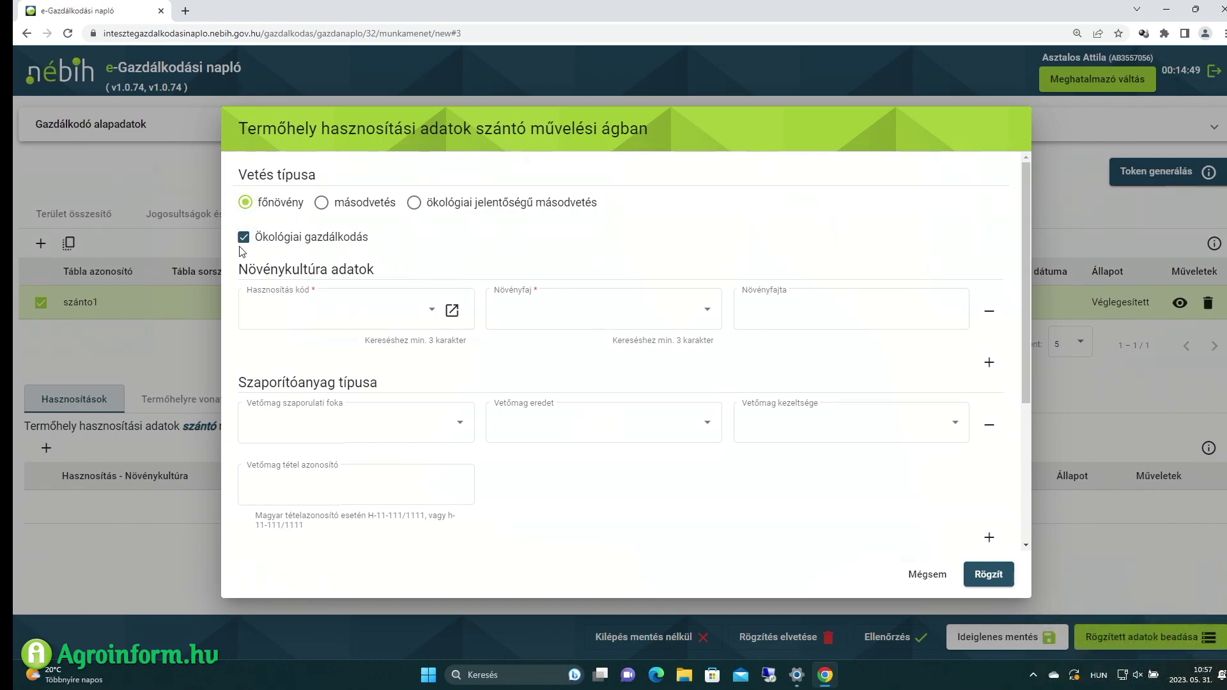
click(357, 310)
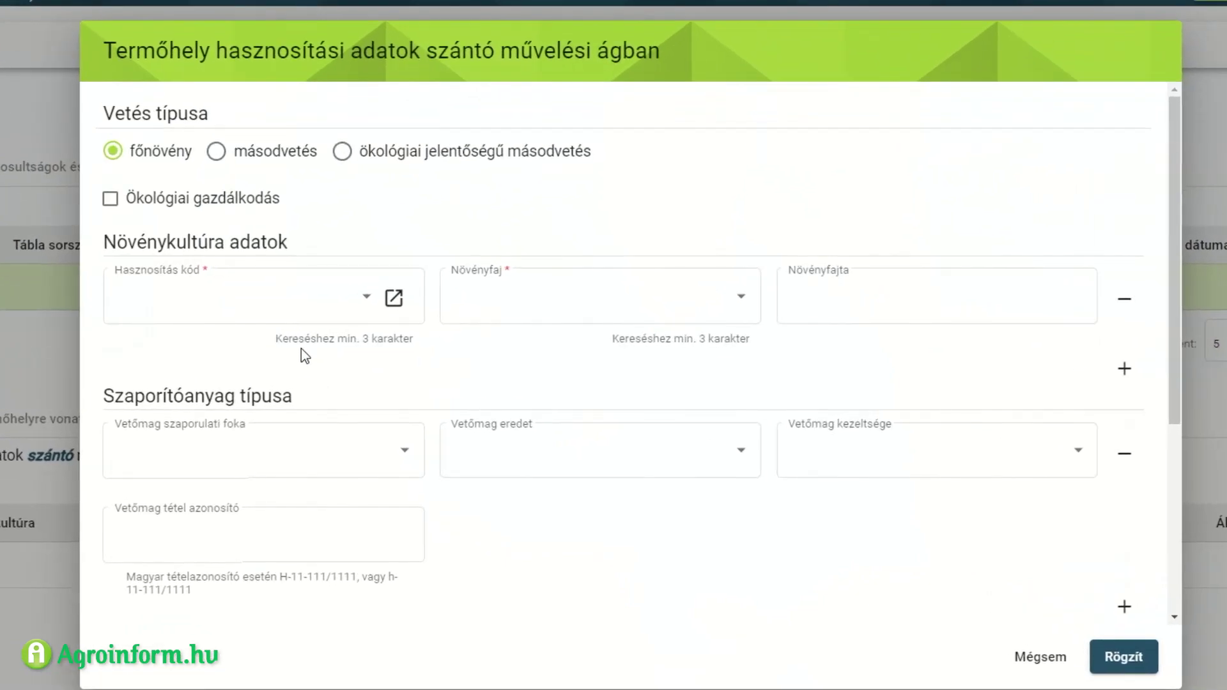
click(255, 304)
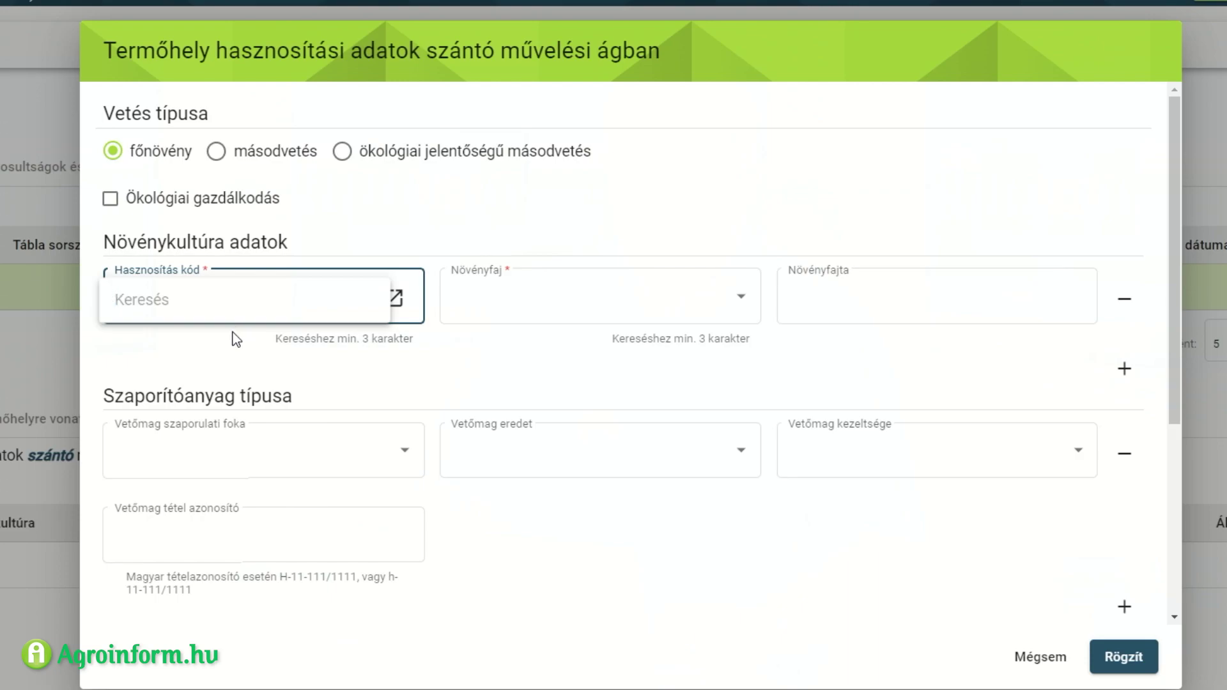
text(re)
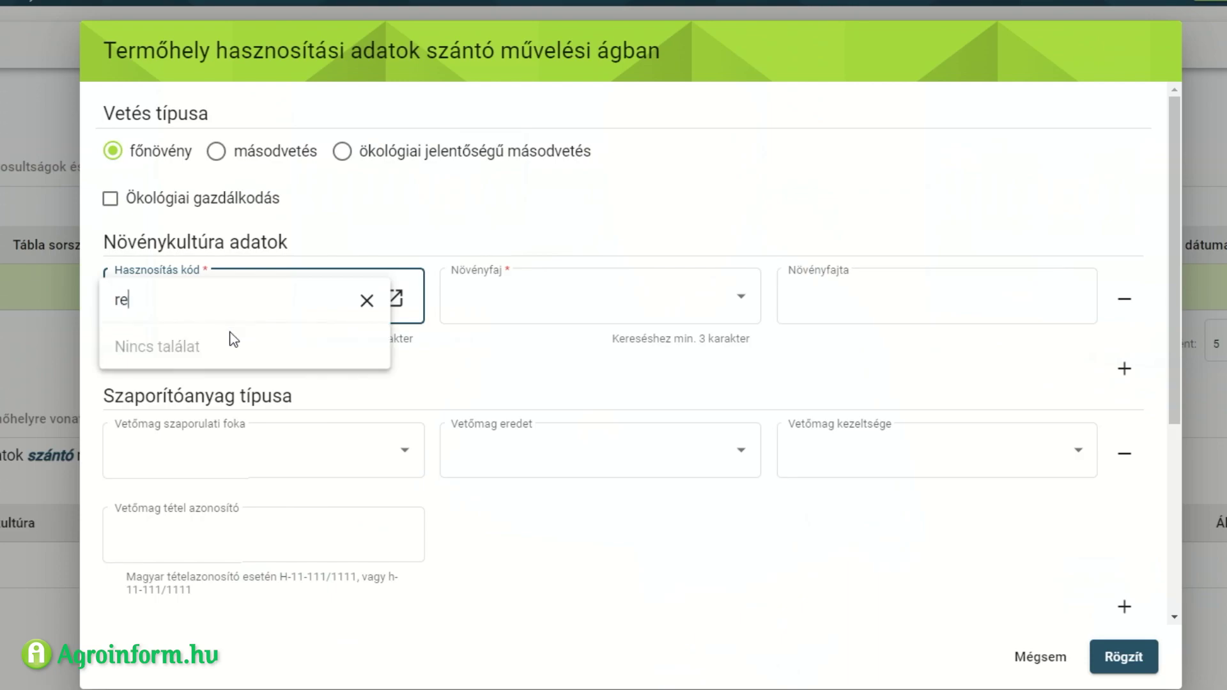
text(pce)
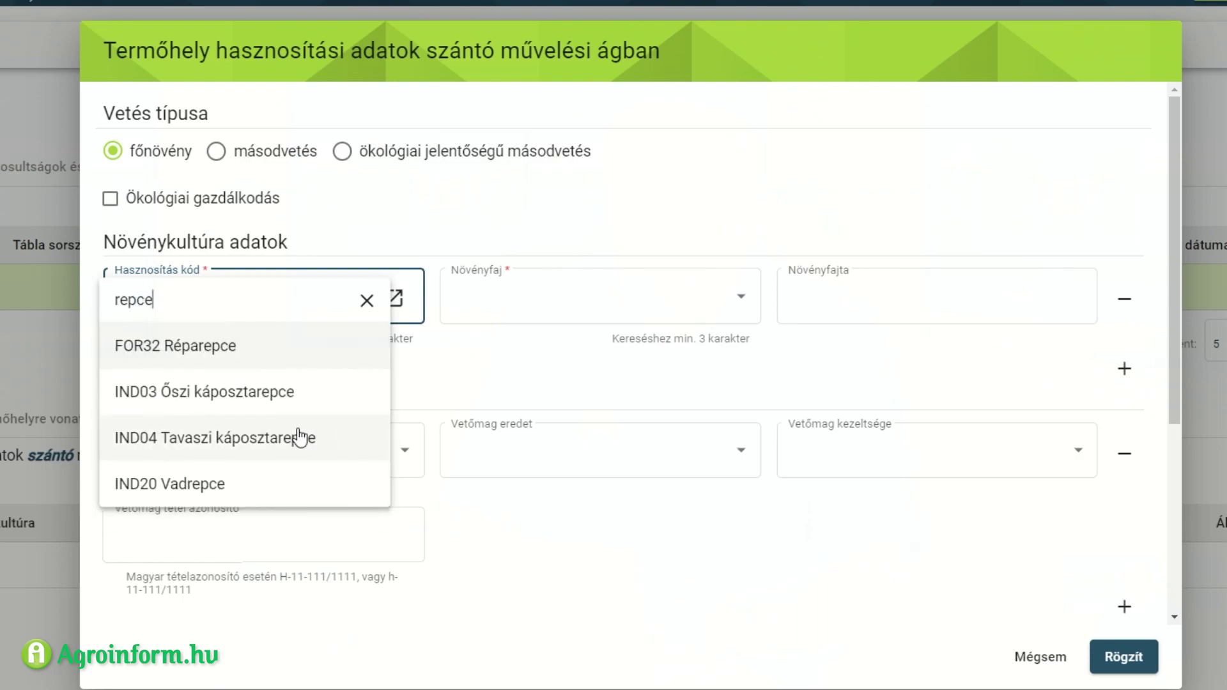
click(253, 392)
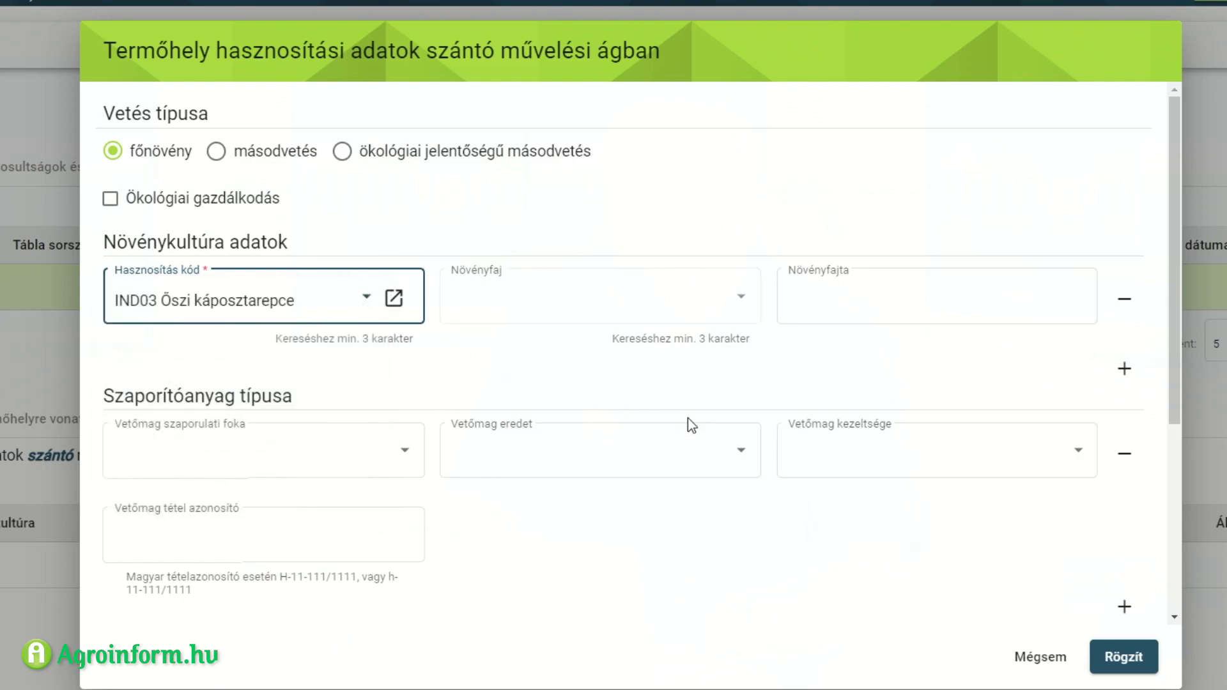
Set the seed's propagation grade to szuper-elit (SE), its origin to the saját termelésű option, and its treatment to natúr (kezeletlen) (N)
scroll(690, 423, down, 2)
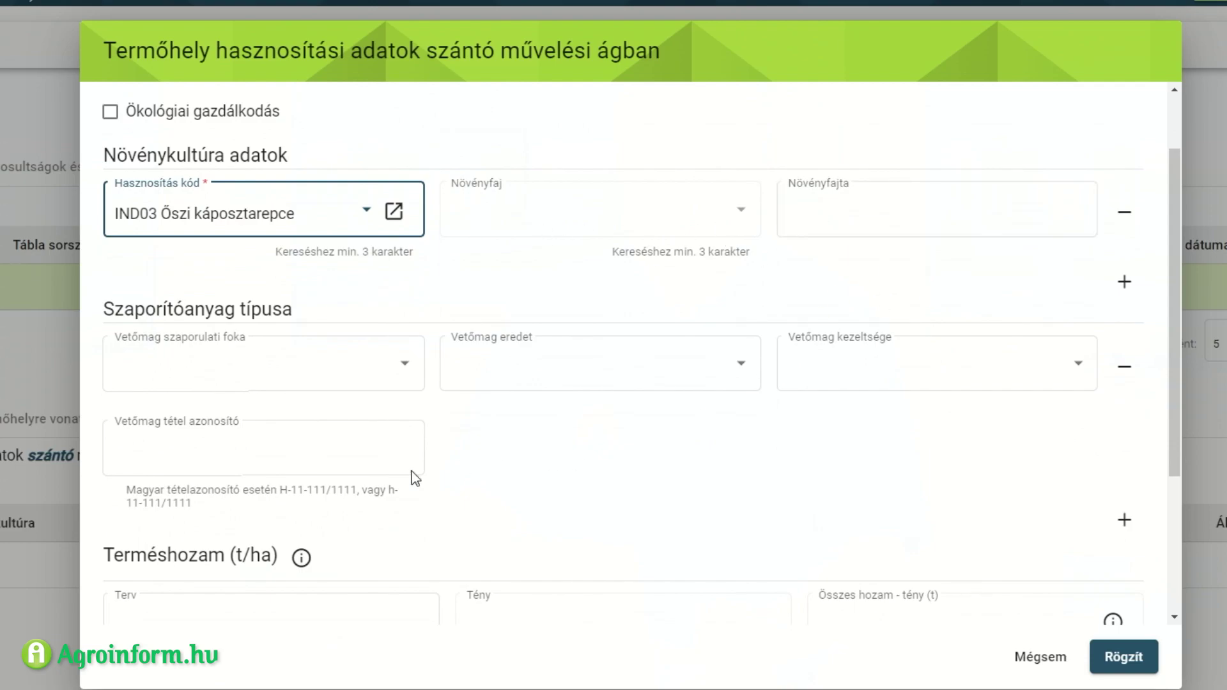
click(409, 376)
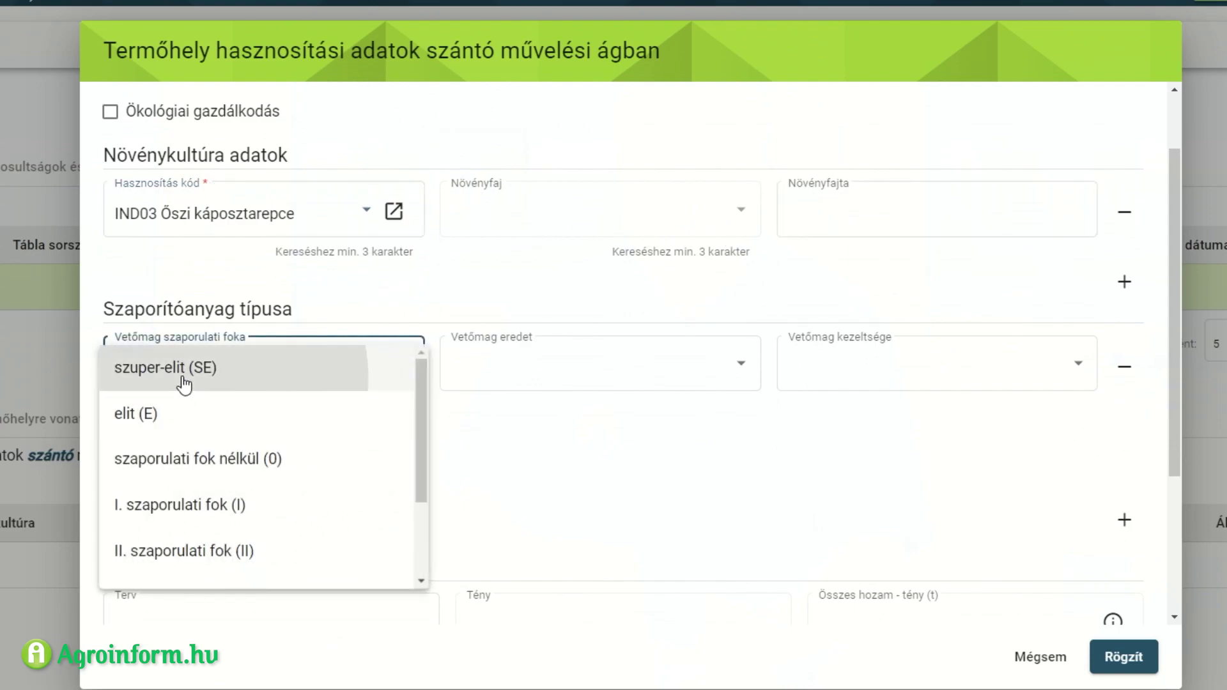
click(184, 369)
click(559, 364)
click(530, 414)
click(1013, 383)
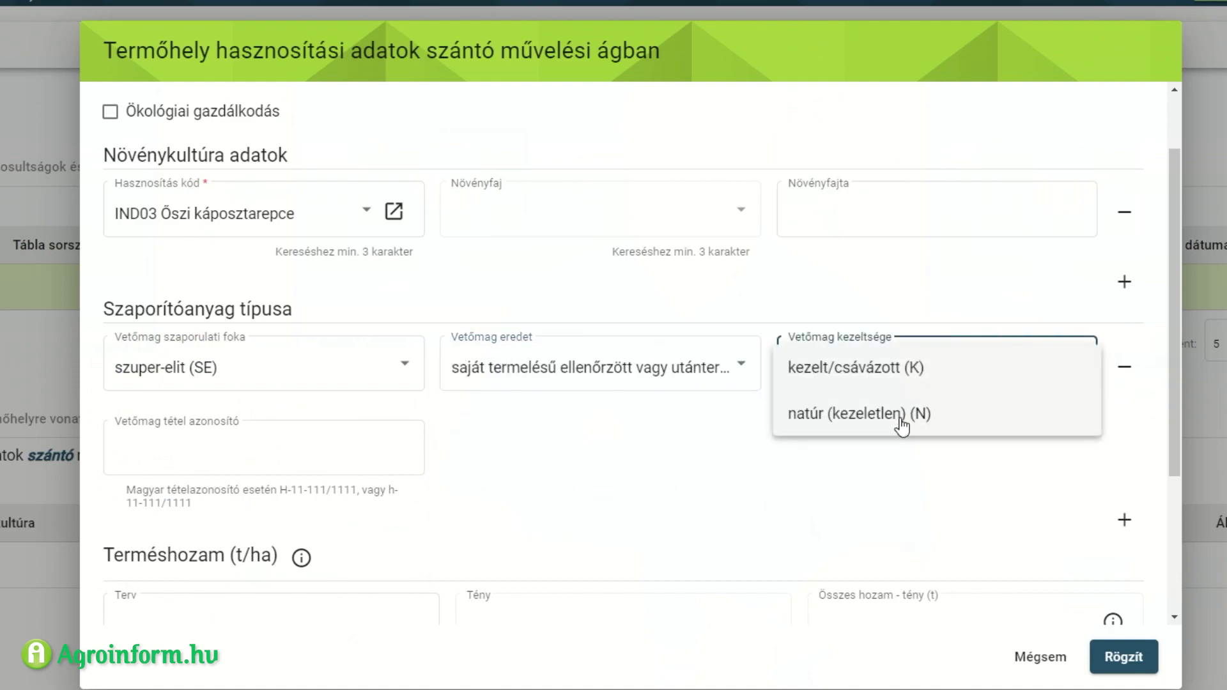
click(902, 414)
Set the planned yield (Terméshozam Terv) to 10 t/ha
scroll(606, 468, down, 2)
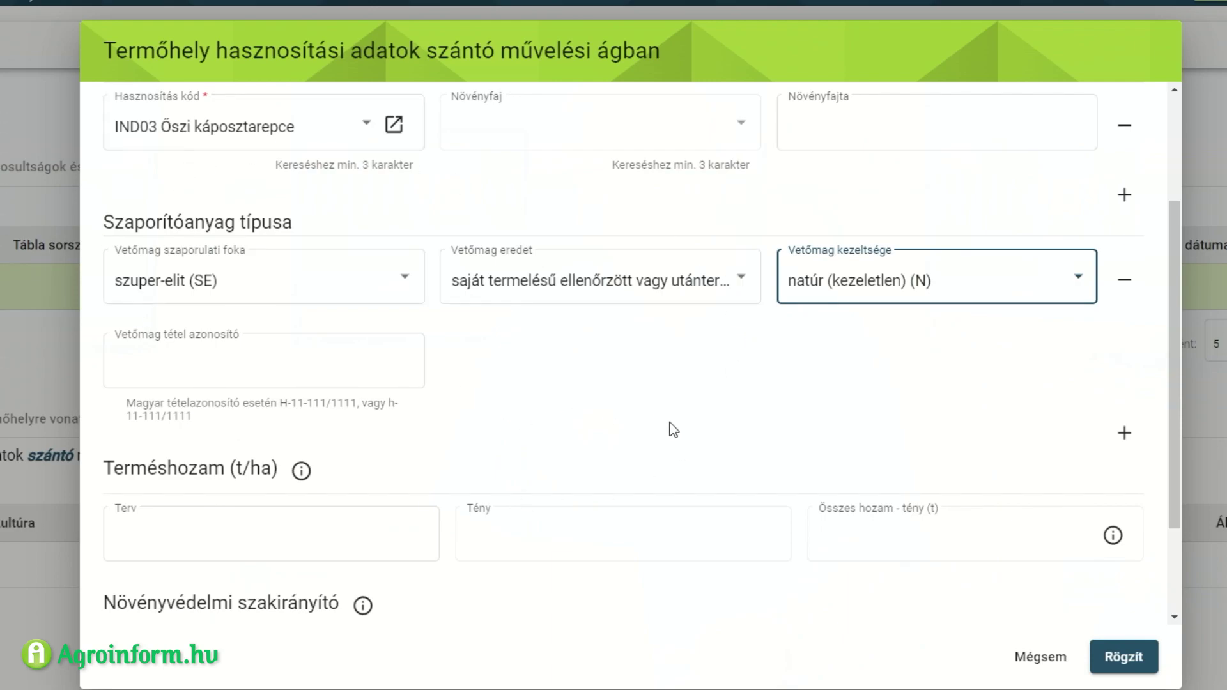
scroll(671, 424, down, 2)
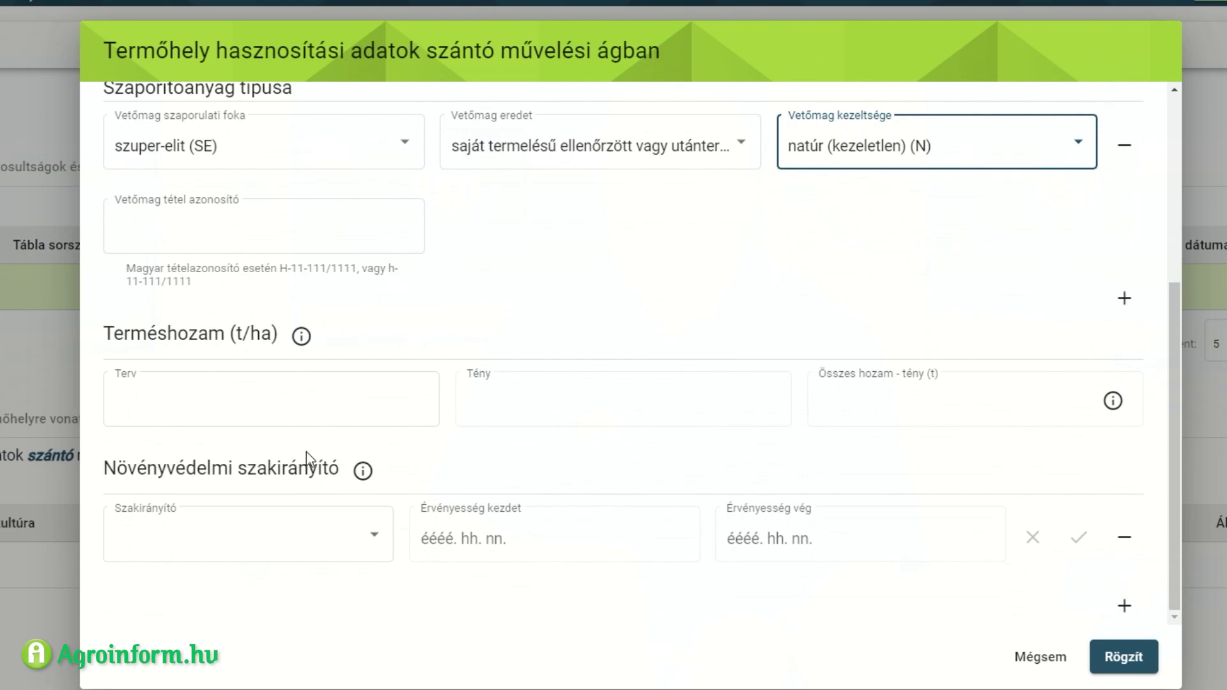
click(246, 397)
text(1)
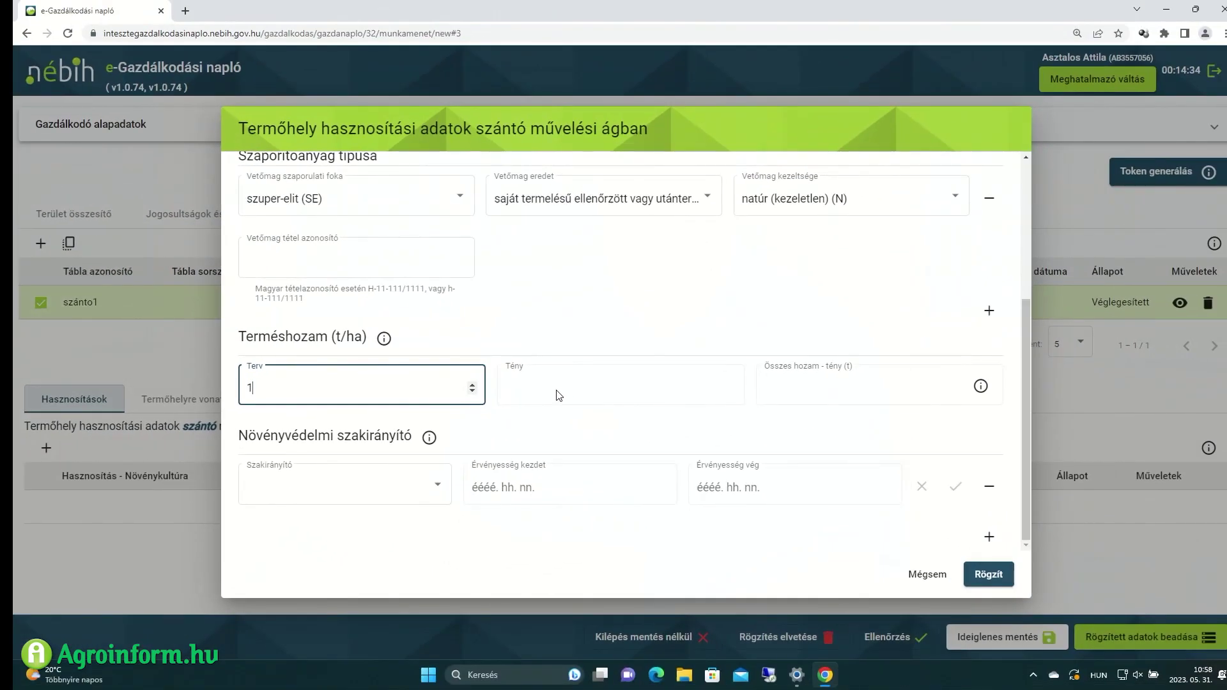
text(0)
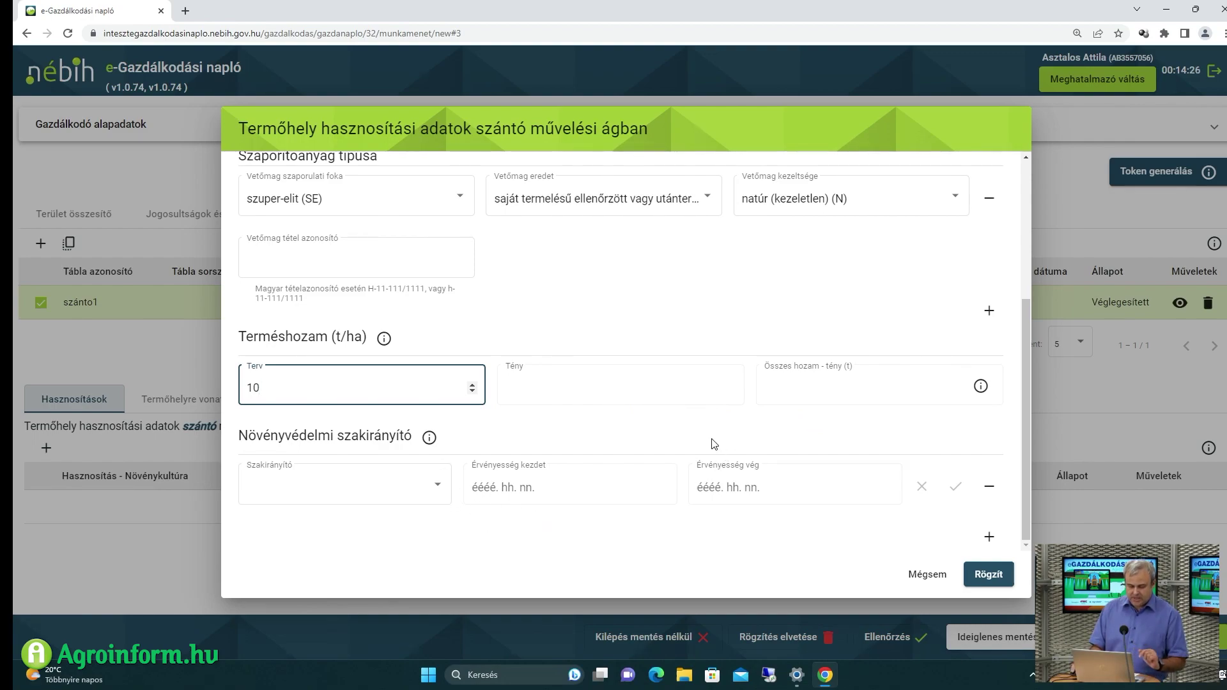
Check the plant protection Szakirányító choices, leave the field empty, and record the utilisation data
click(425, 489)
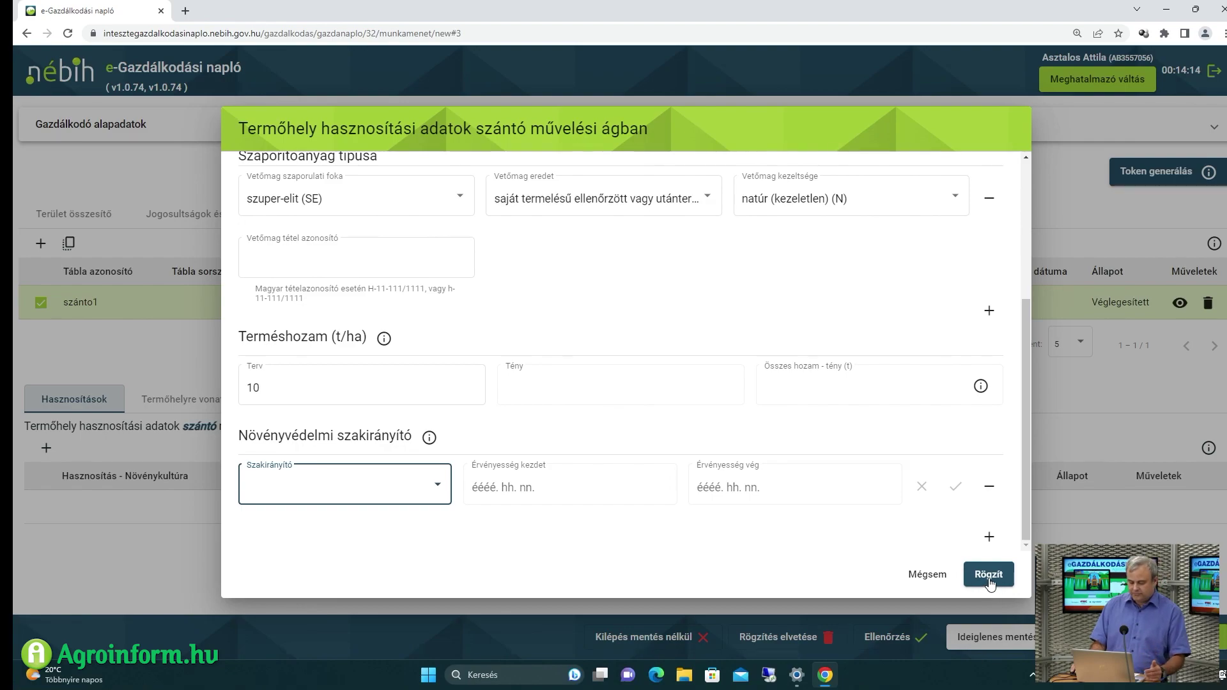
scroll(857, 412, up, 1)
scroll(857, 412, up, 3)
scroll(870, 345, down, 4)
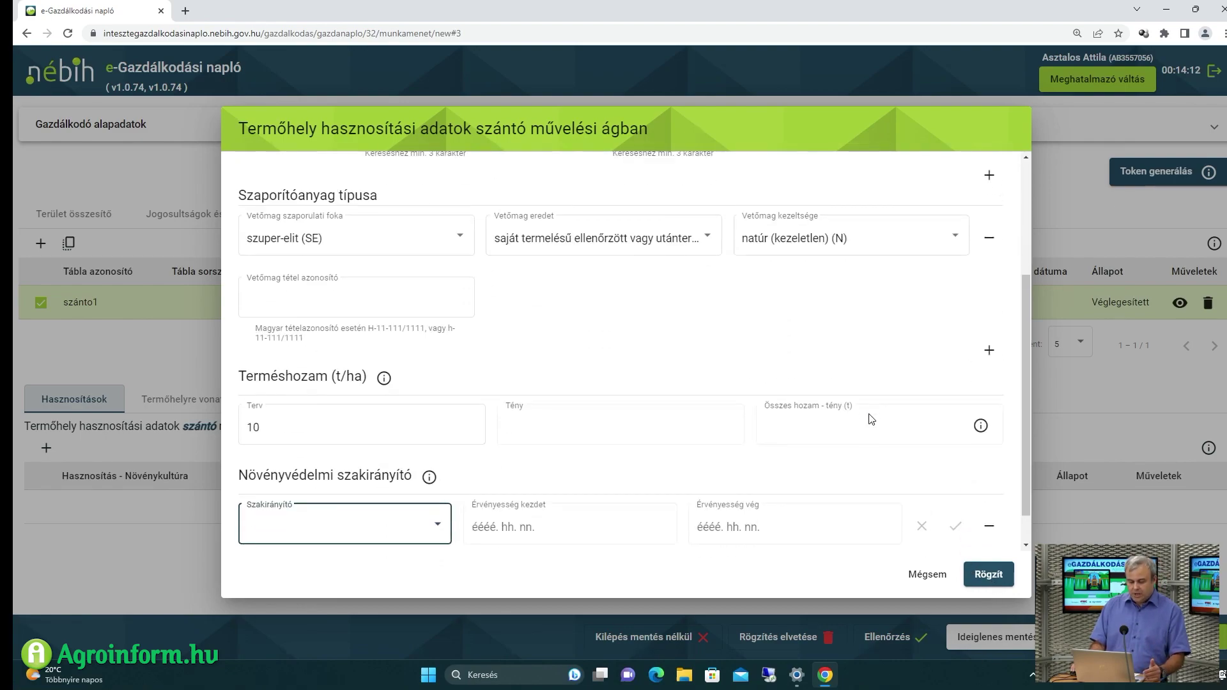
click(988, 575)
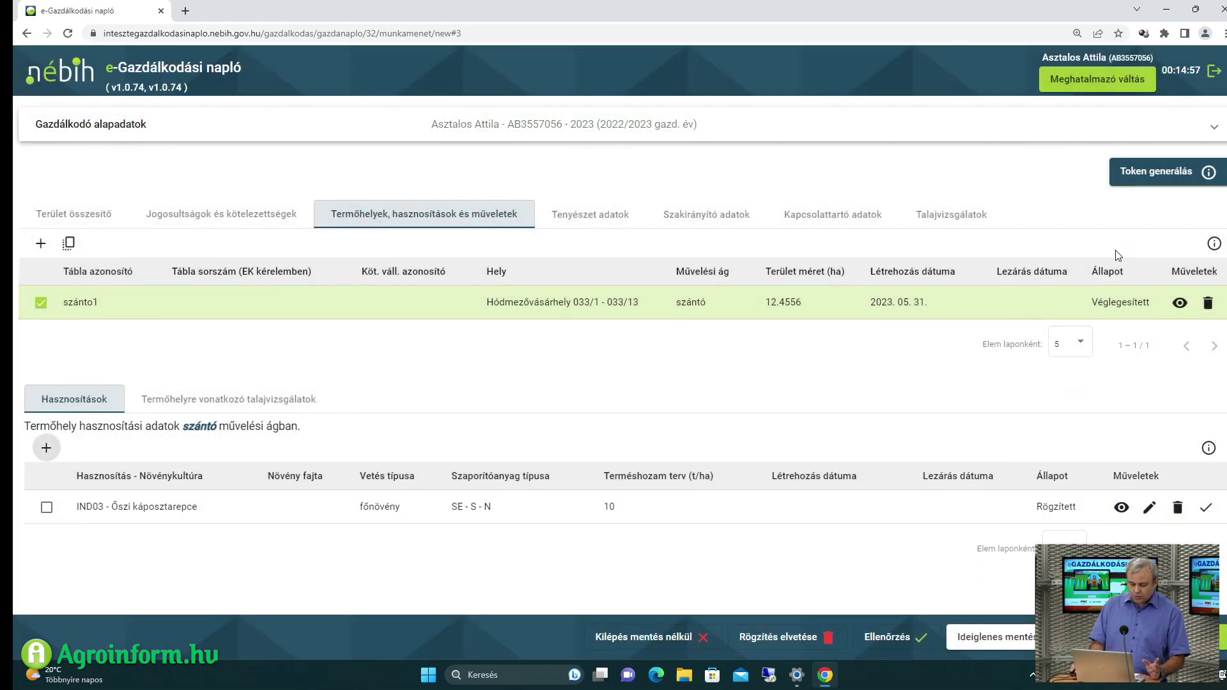
Start a new adviser record of type növényvédelmi szakirányító and choose the adviser through a surname search
click(700, 217)
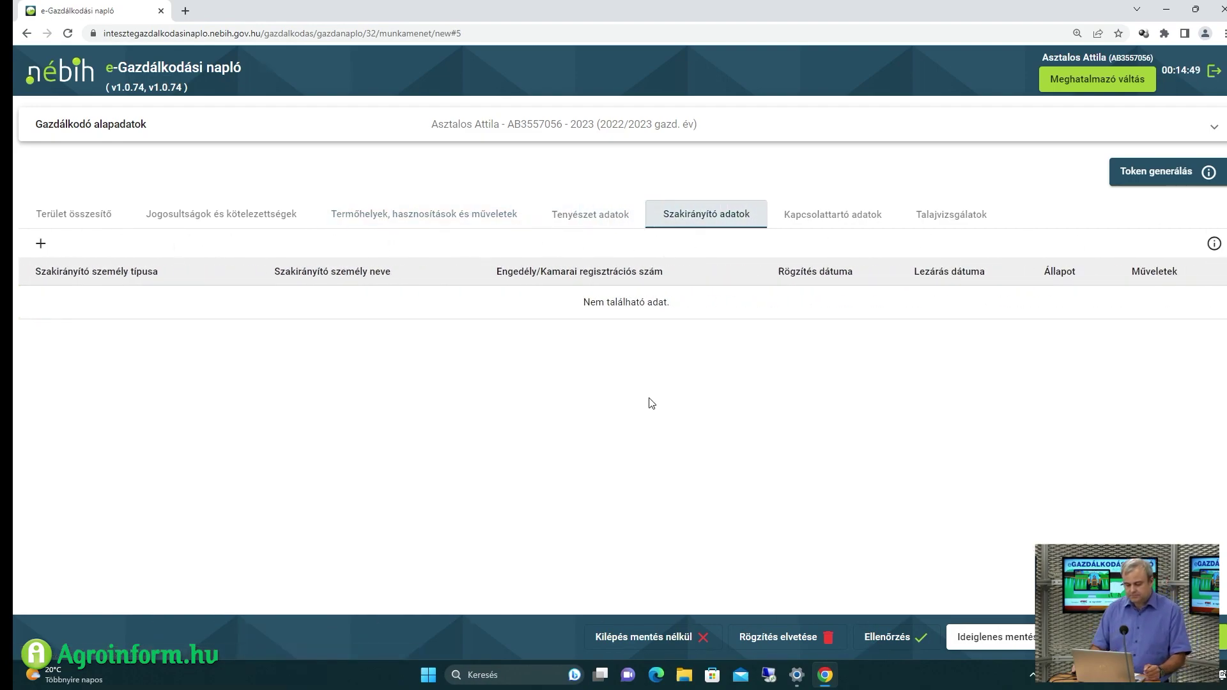
click(38, 244)
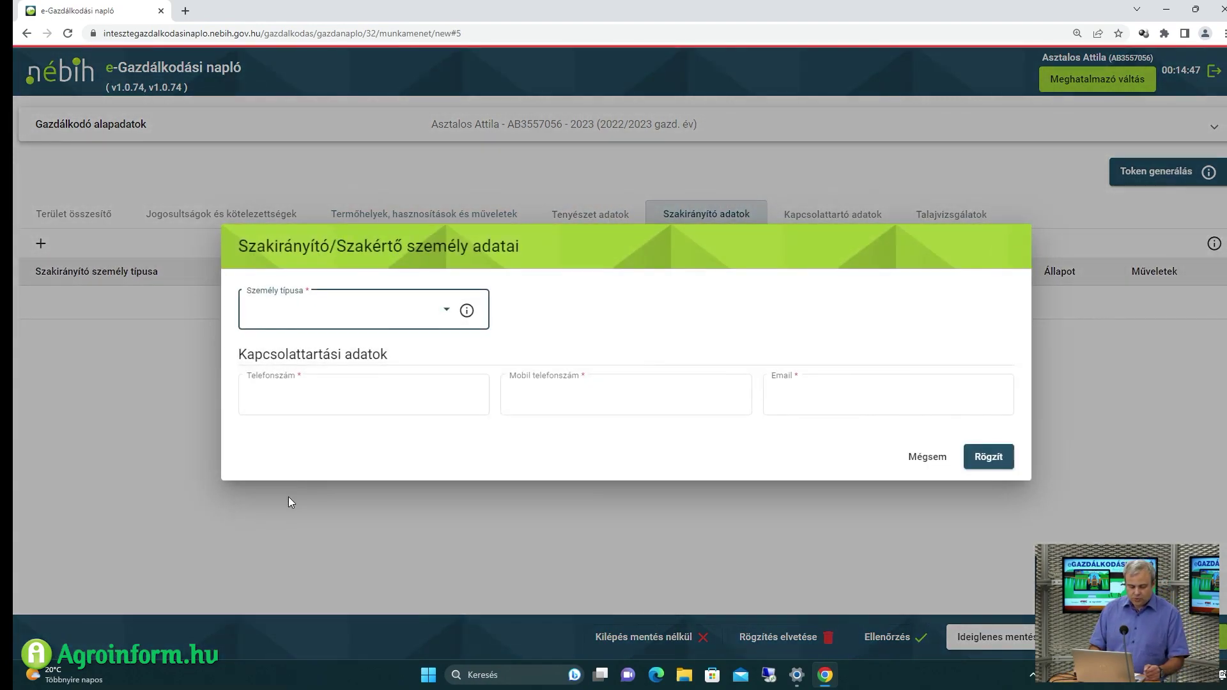
click(379, 332)
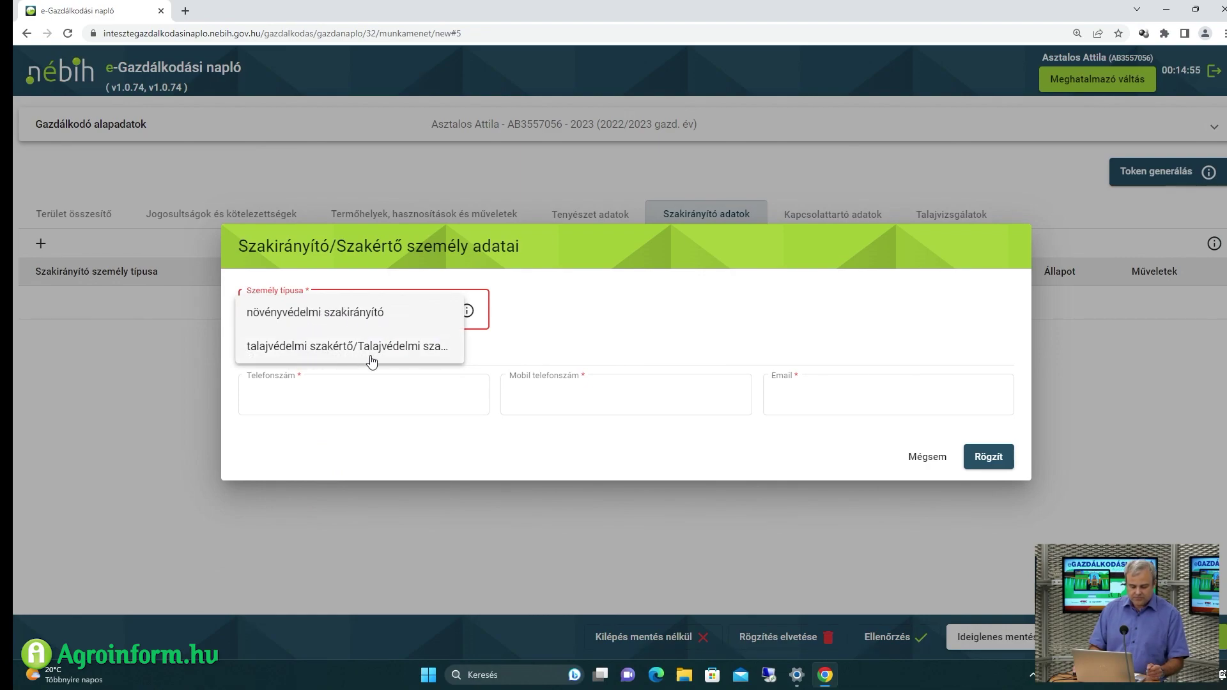
click(337, 318)
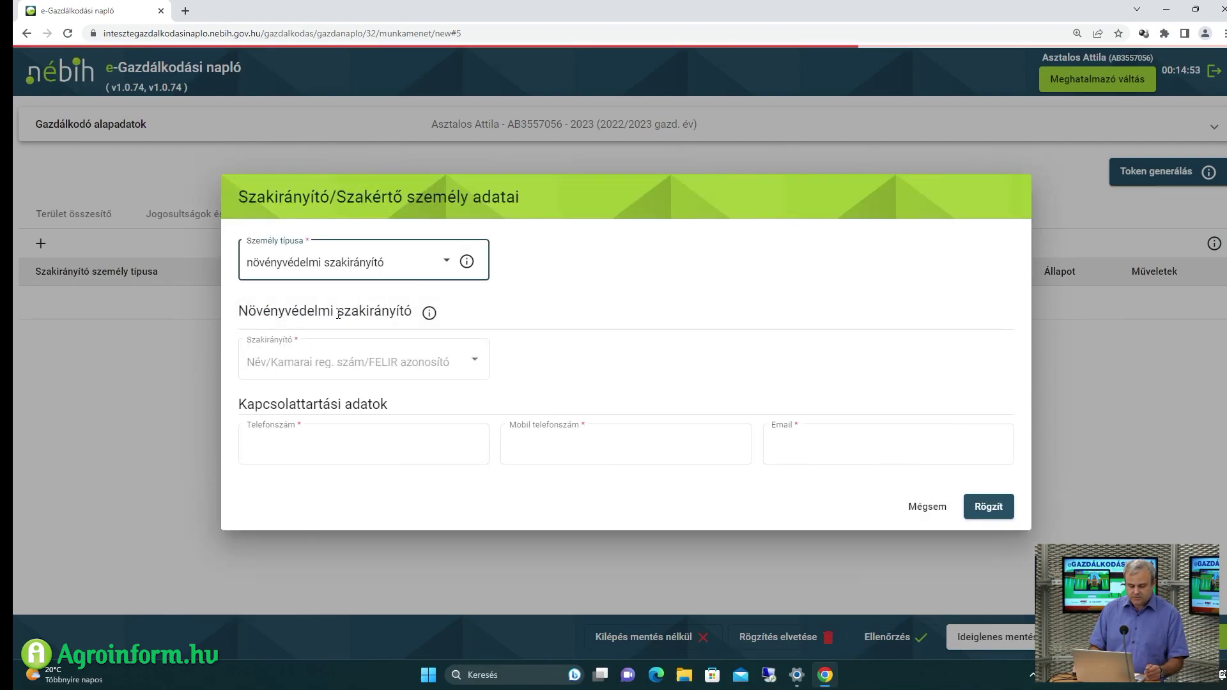
click(376, 362)
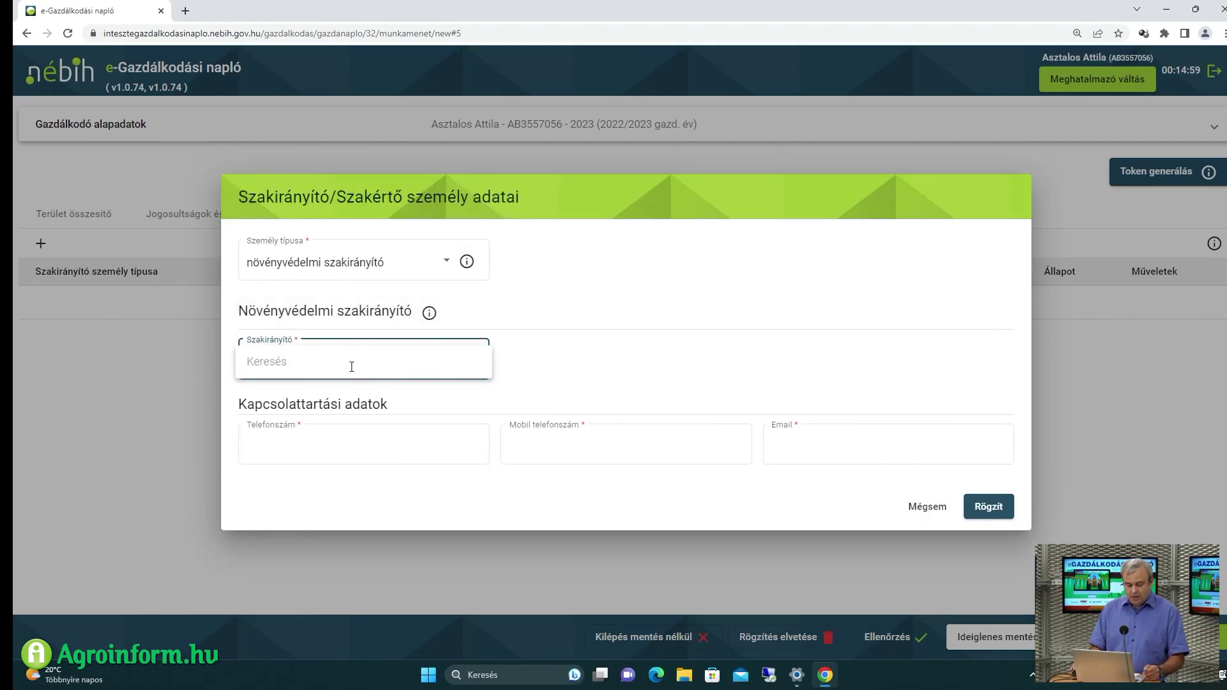
text(nagy)
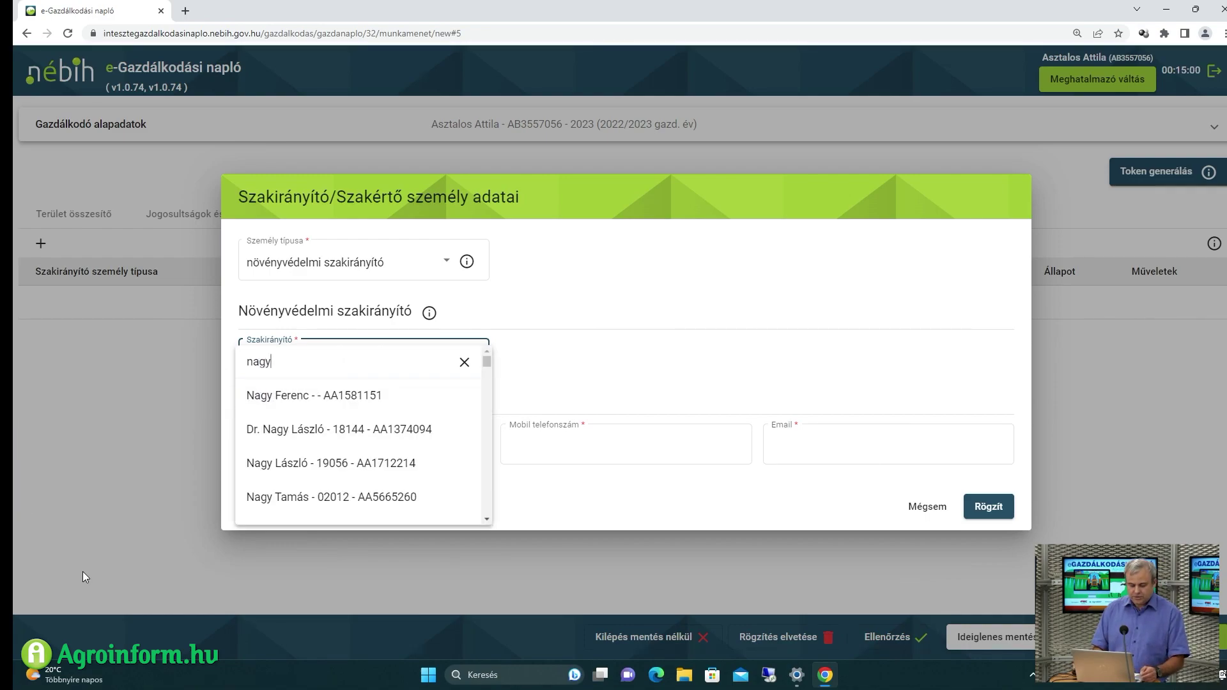
click(350, 431)
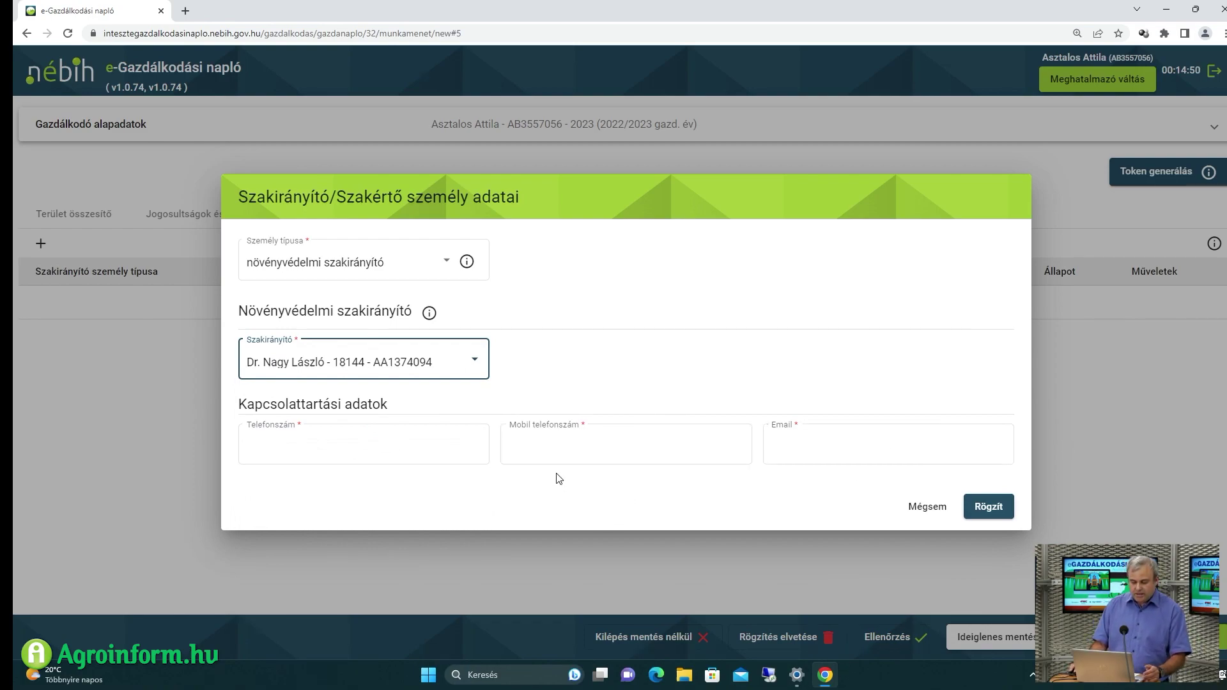
Enter the adviser's mobile phone number, record the adviser and finalise the entry
click(668, 444)
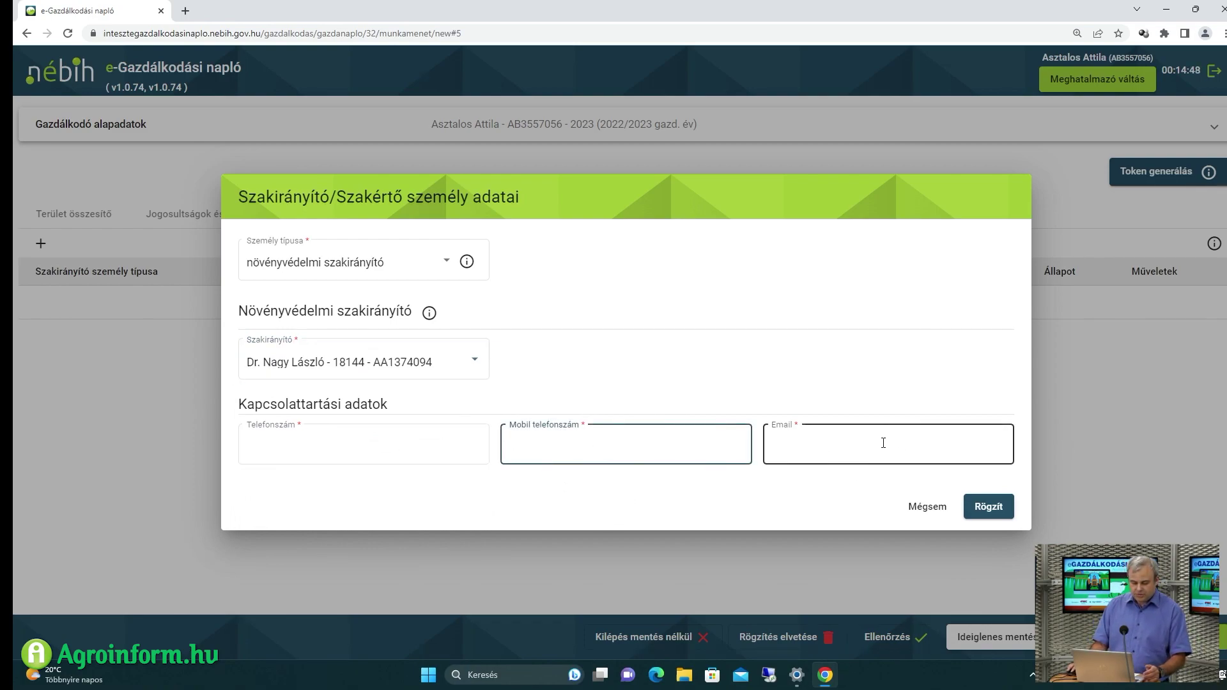
text(+3612333)
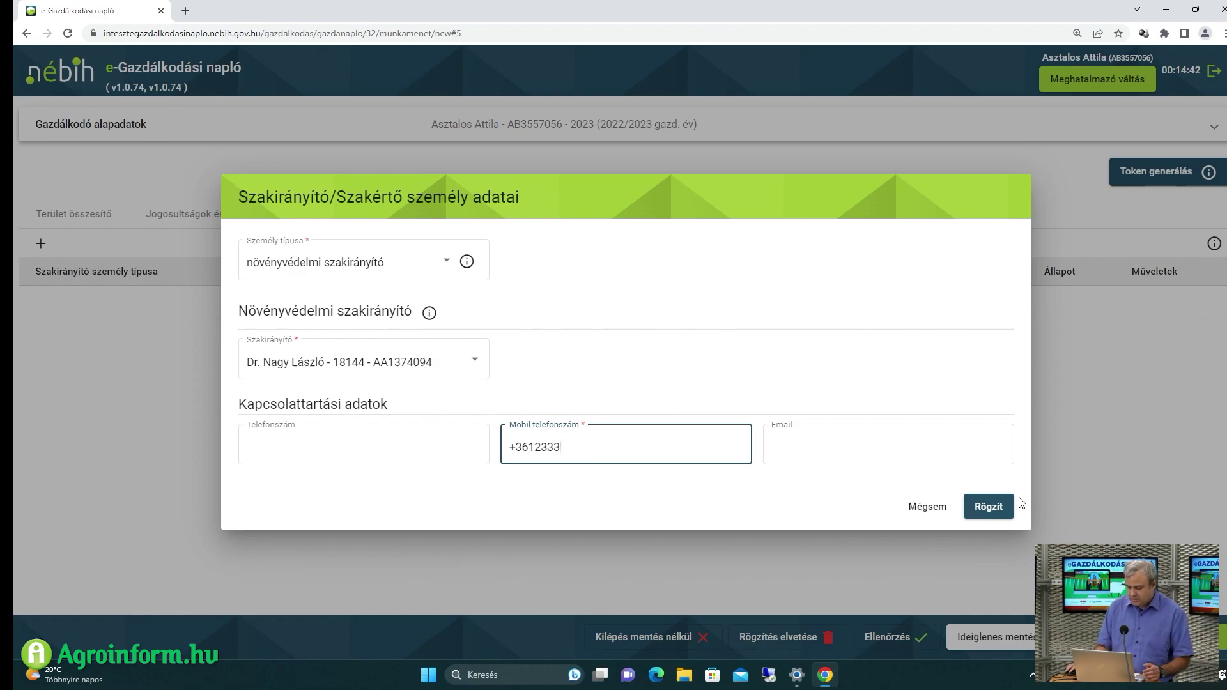
click(988, 507)
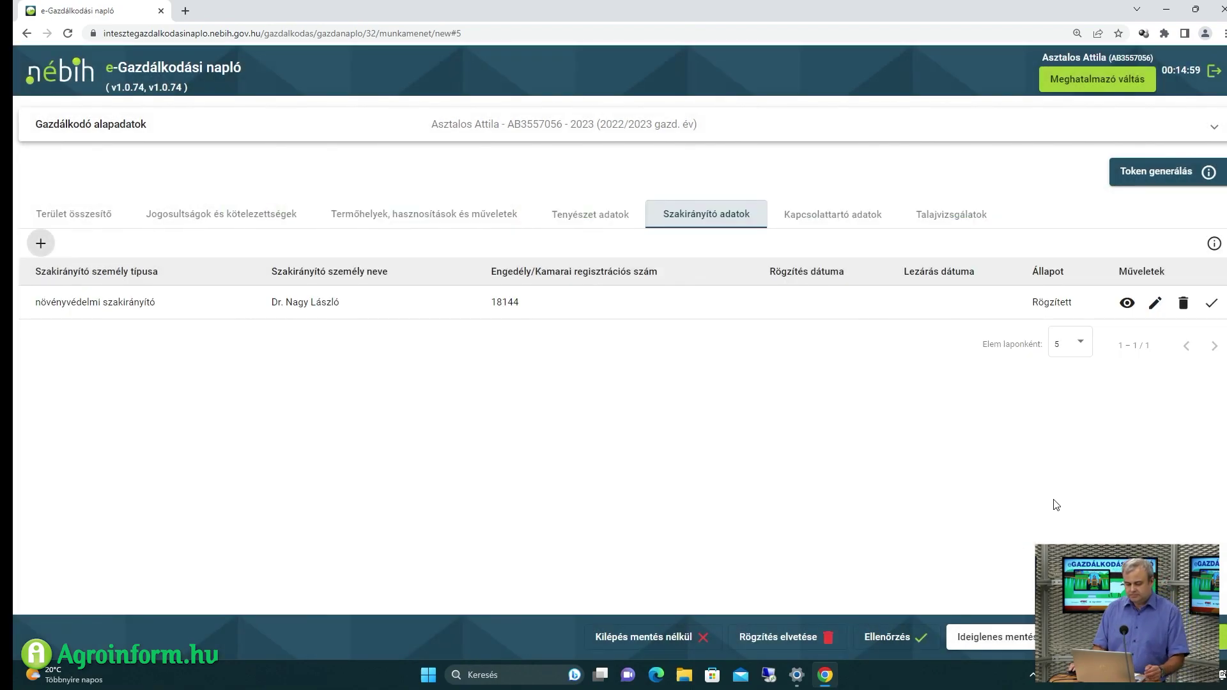
click(1212, 307)
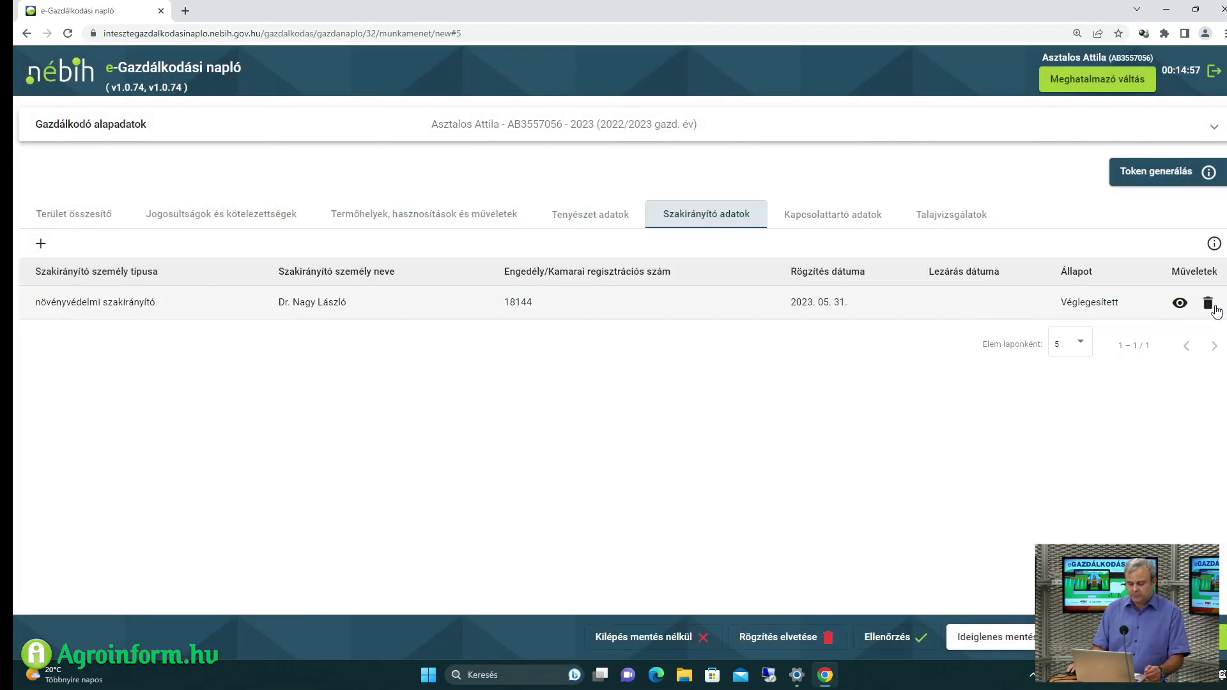
Return to the utilisations of szánto1 and finalise the IND03 Őszi káposztarepce entry
click(433, 218)
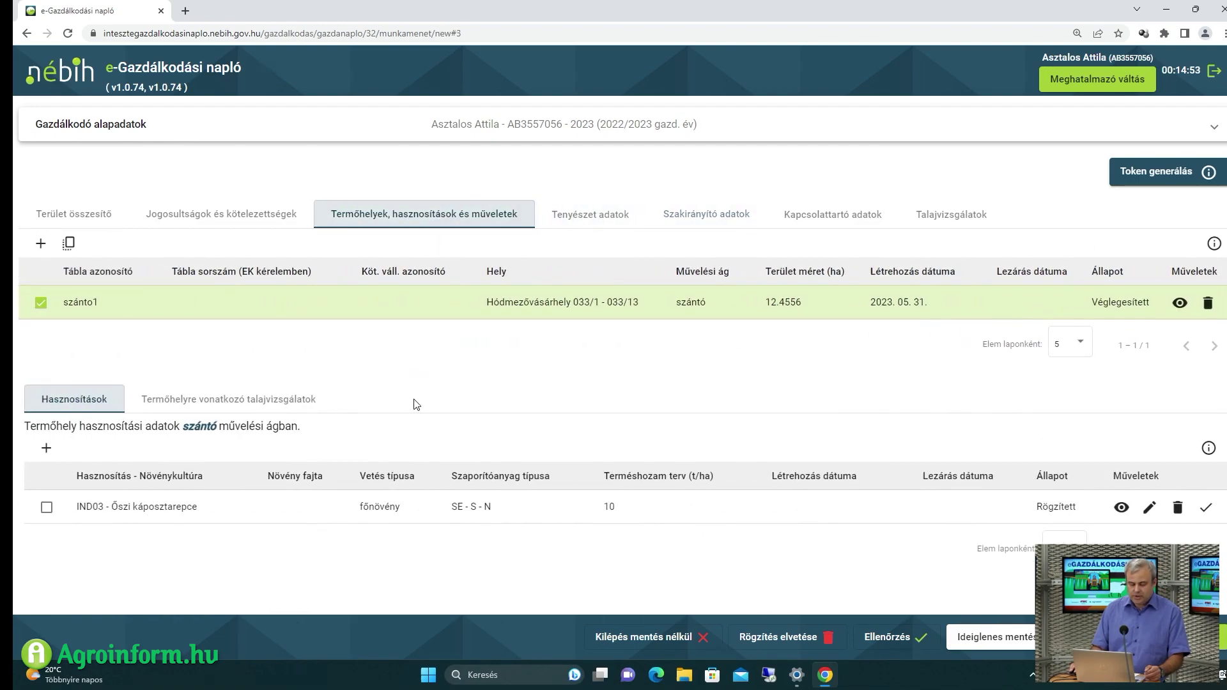
click(46, 508)
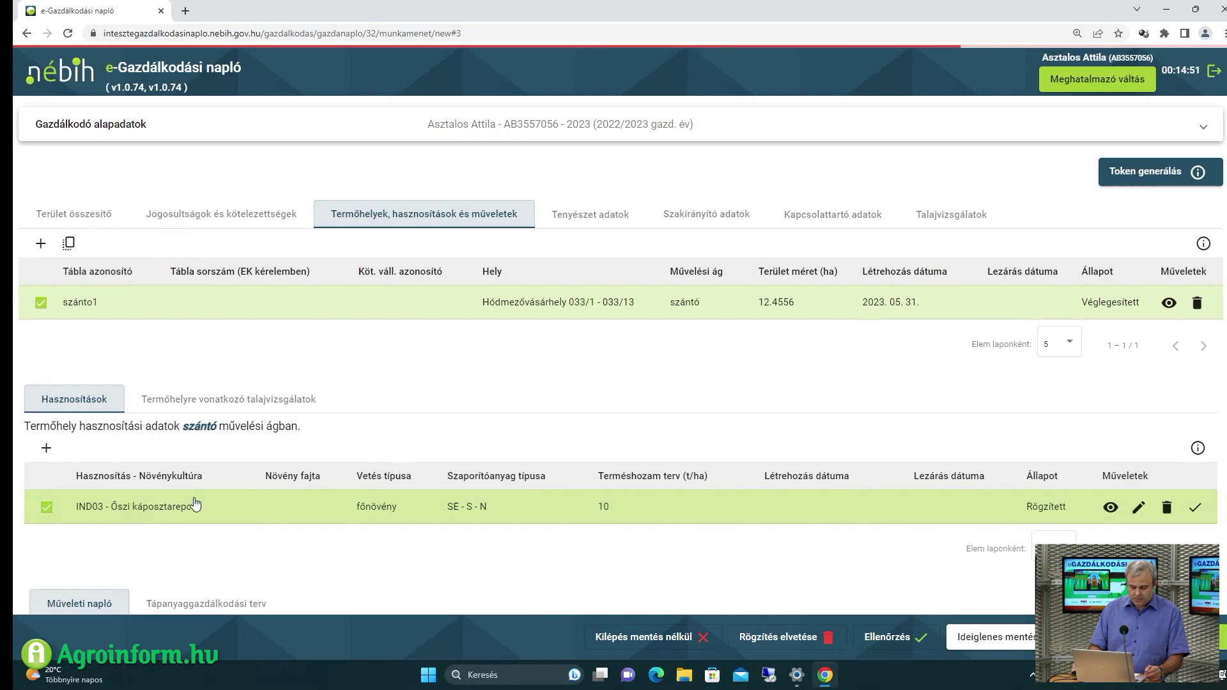
scroll(575, 383, down, 3)
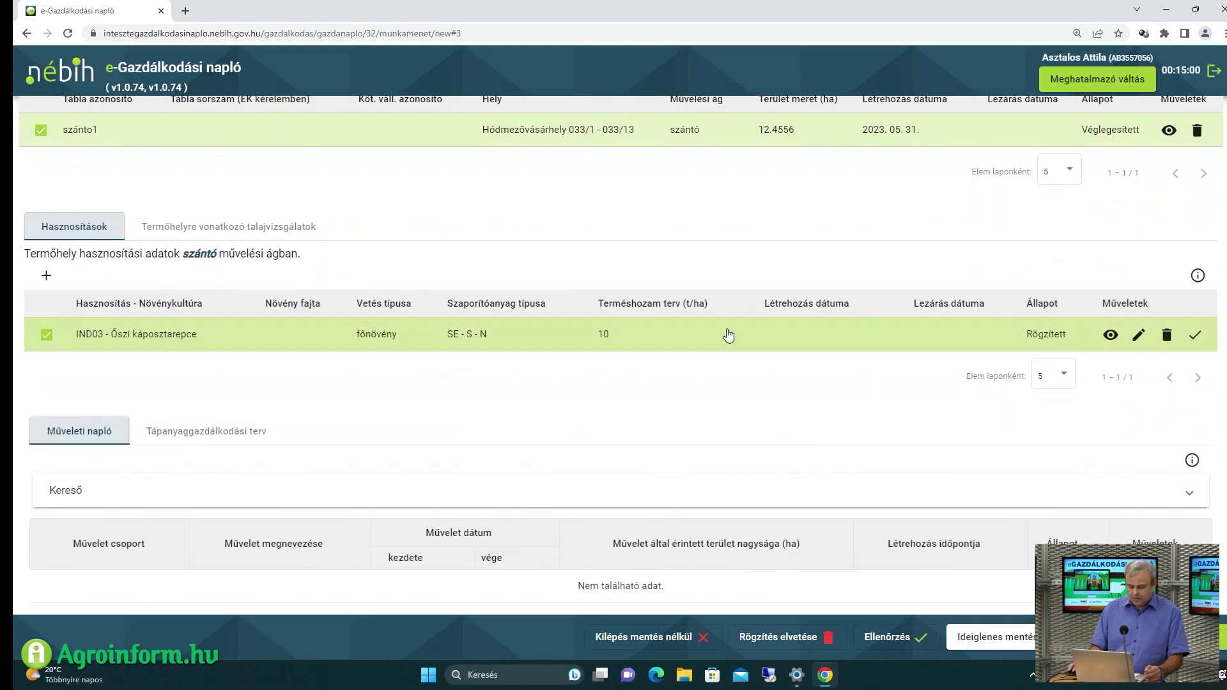
click(50, 336)
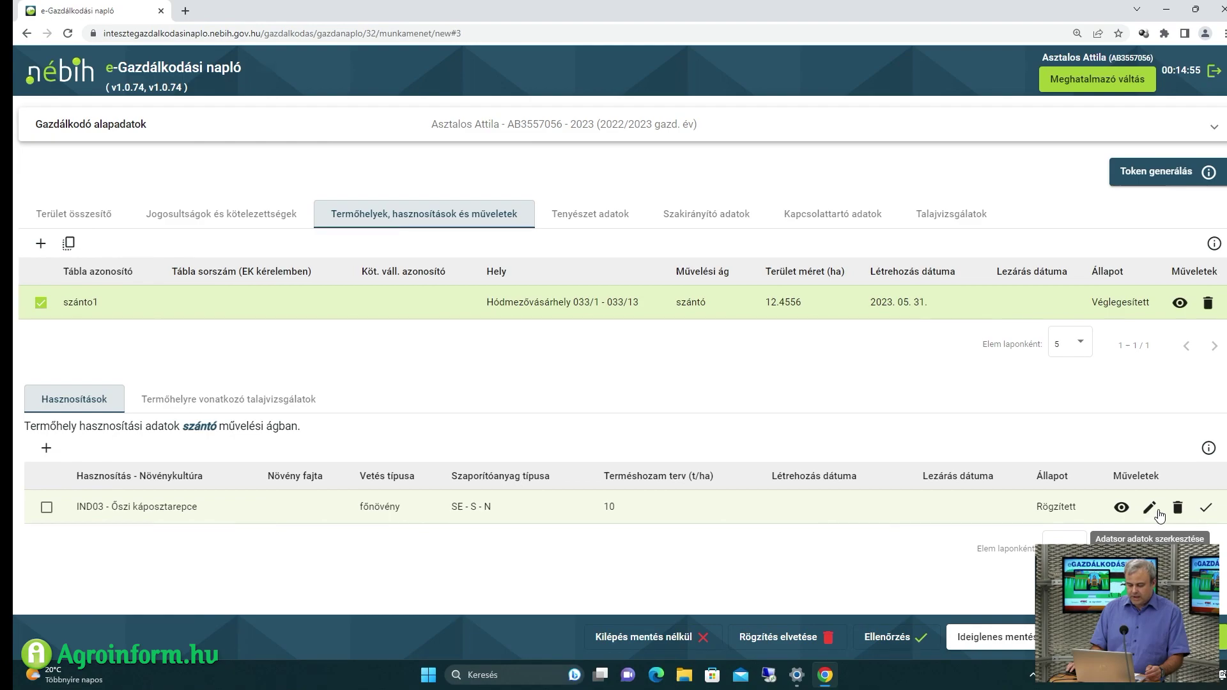
click(1206, 509)
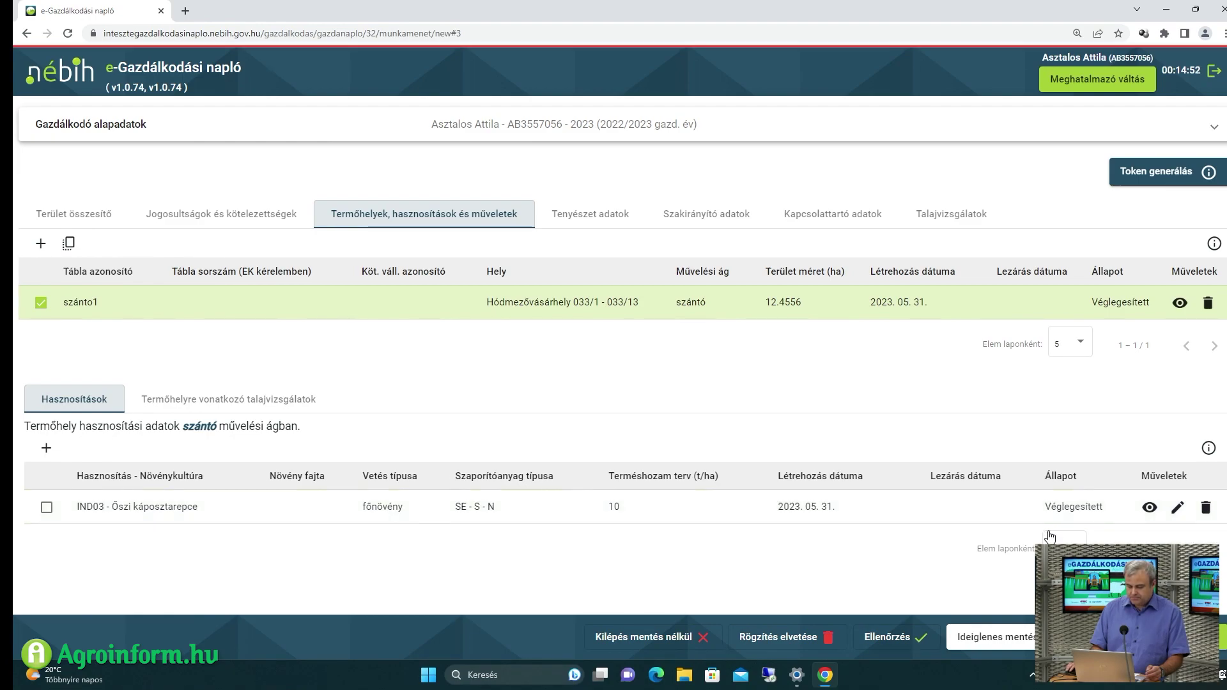
Assign the registered plant protection adviser to the IND03 utilisation, activate the assignment and record the utilisation data
click(1177, 510)
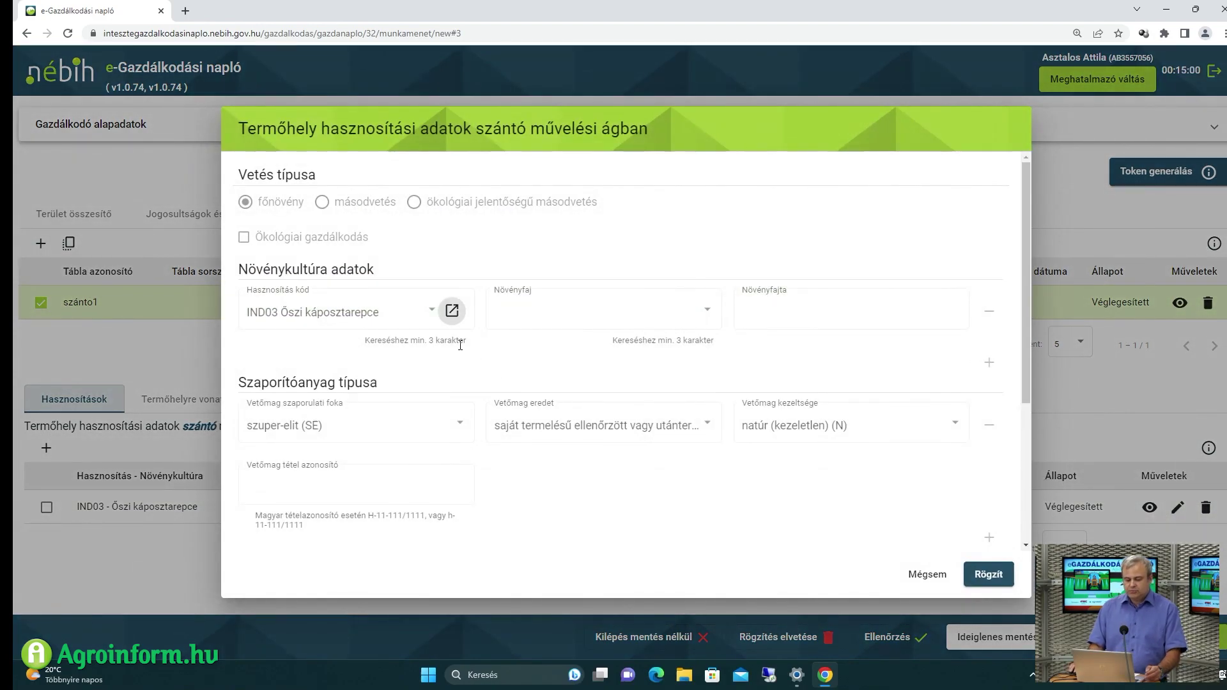
scroll(493, 364, down, 2)
scroll(492, 365, down, 3)
click(424, 487)
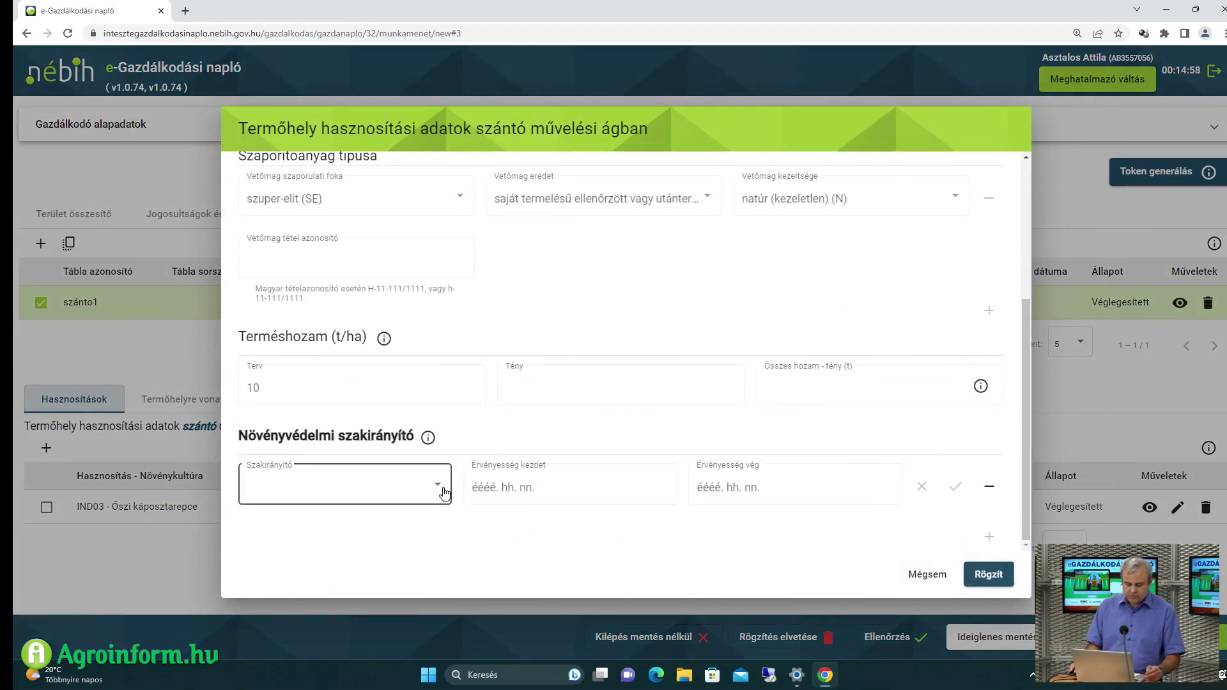
click(363, 495)
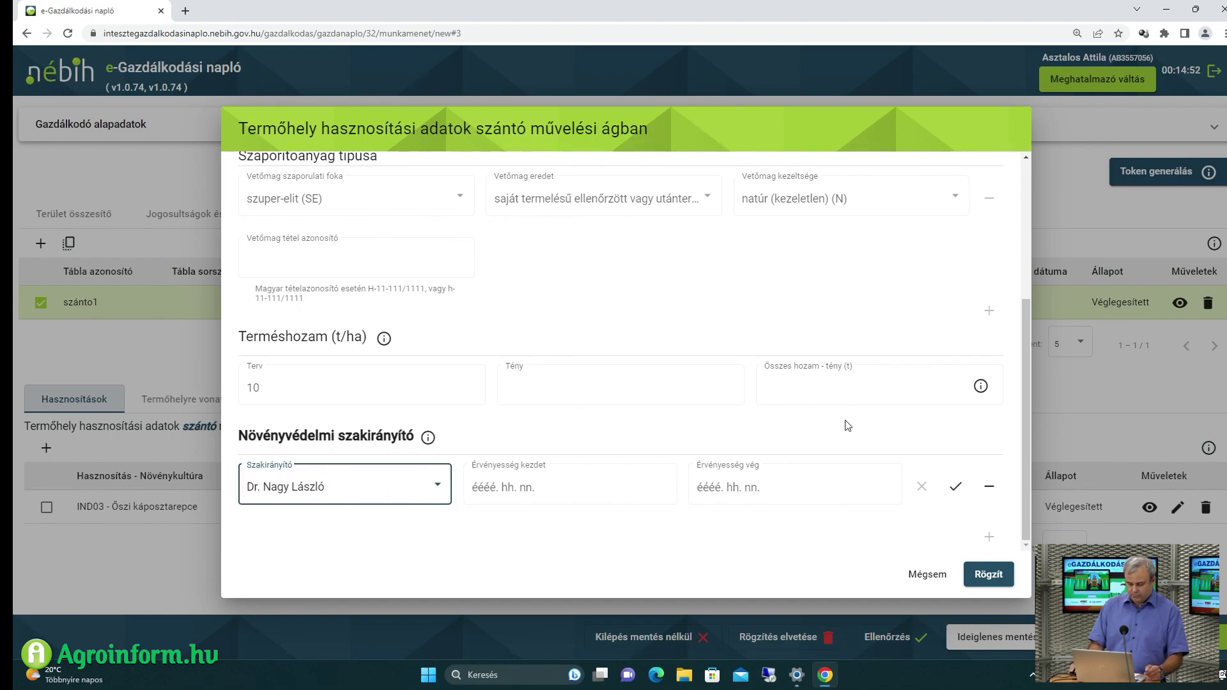
click(955, 488)
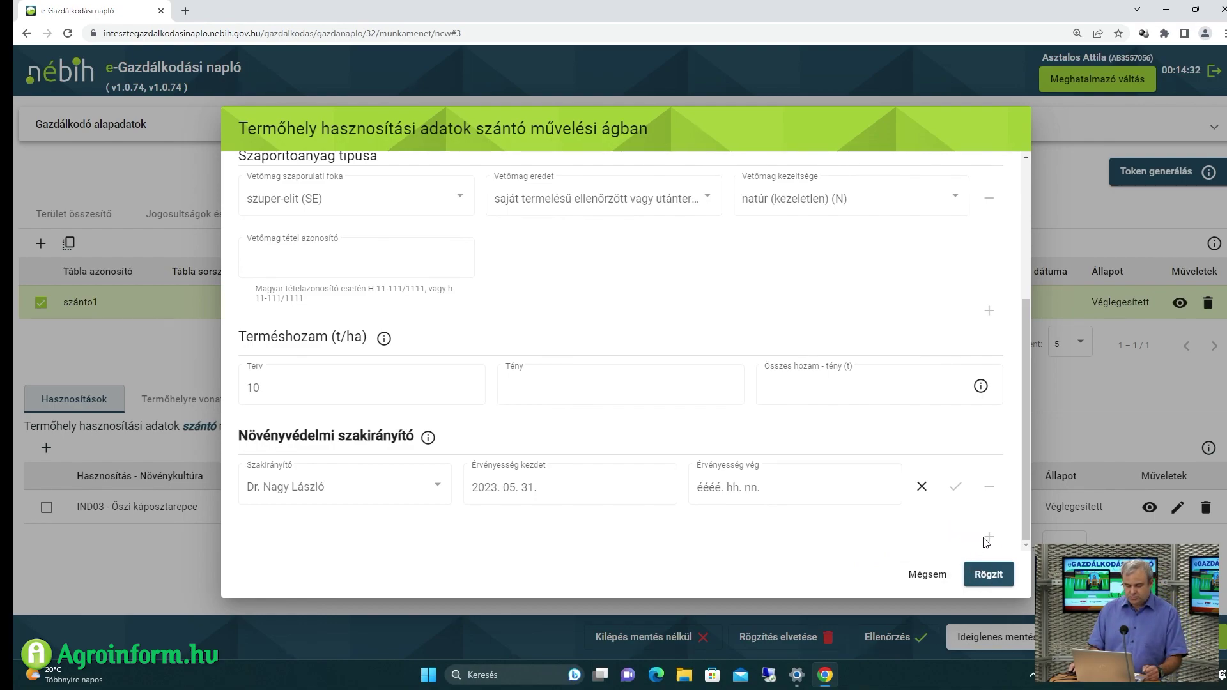
click(987, 575)
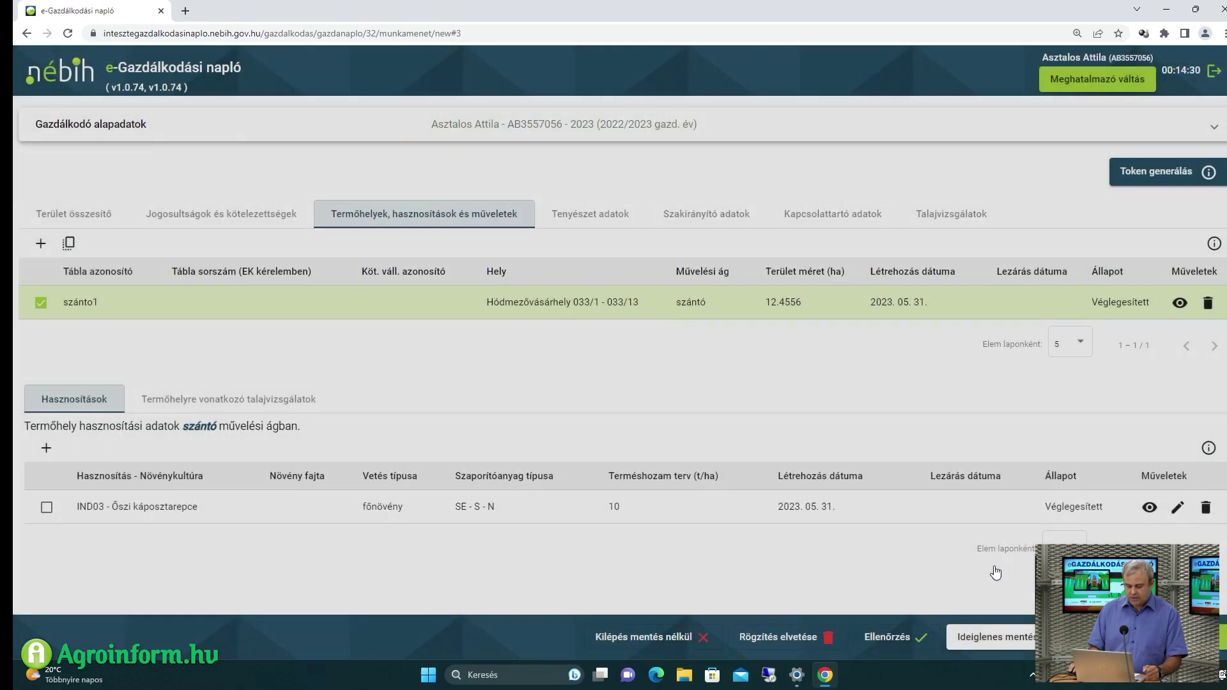
Start a second adviser record of type növényvédelmi szakirányító and pick a different adviser by surname search
click(711, 224)
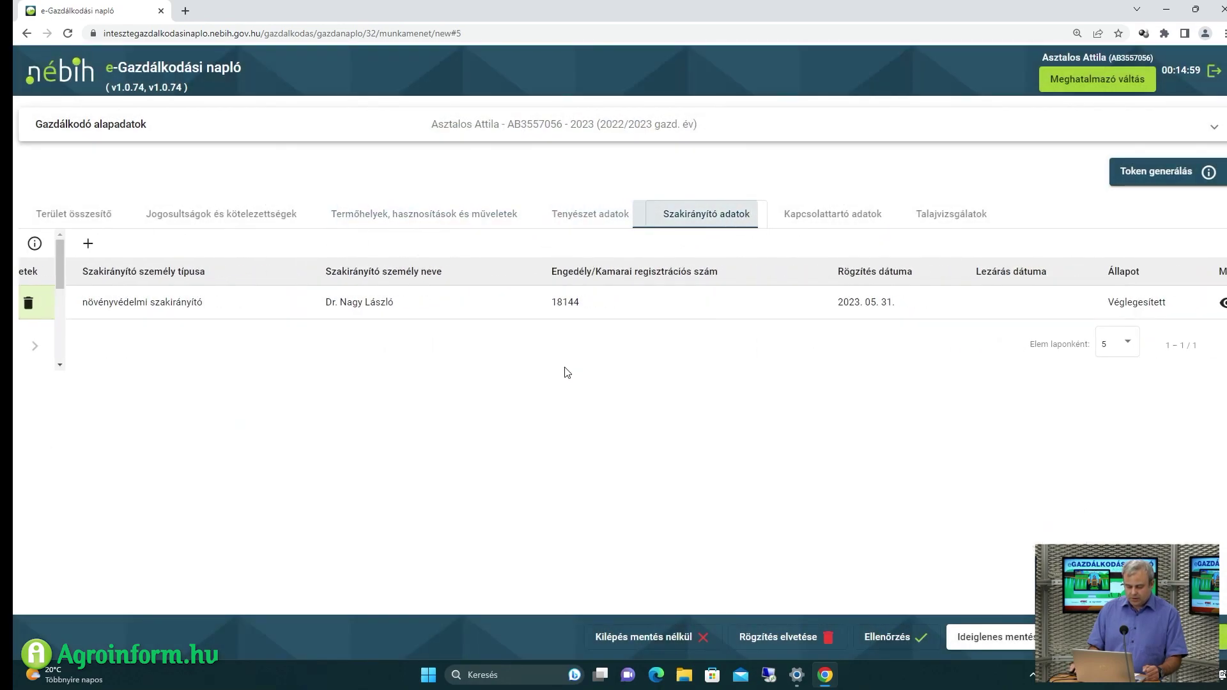
click(41, 243)
click(341, 328)
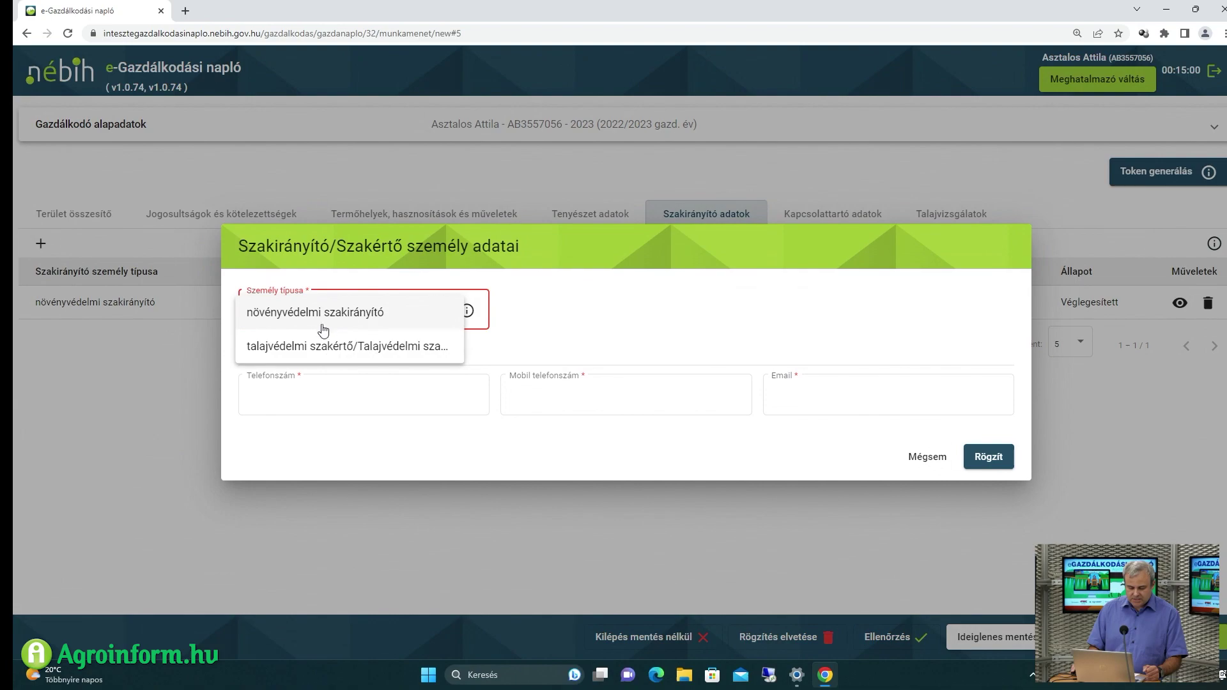
click(305, 310)
click(342, 368)
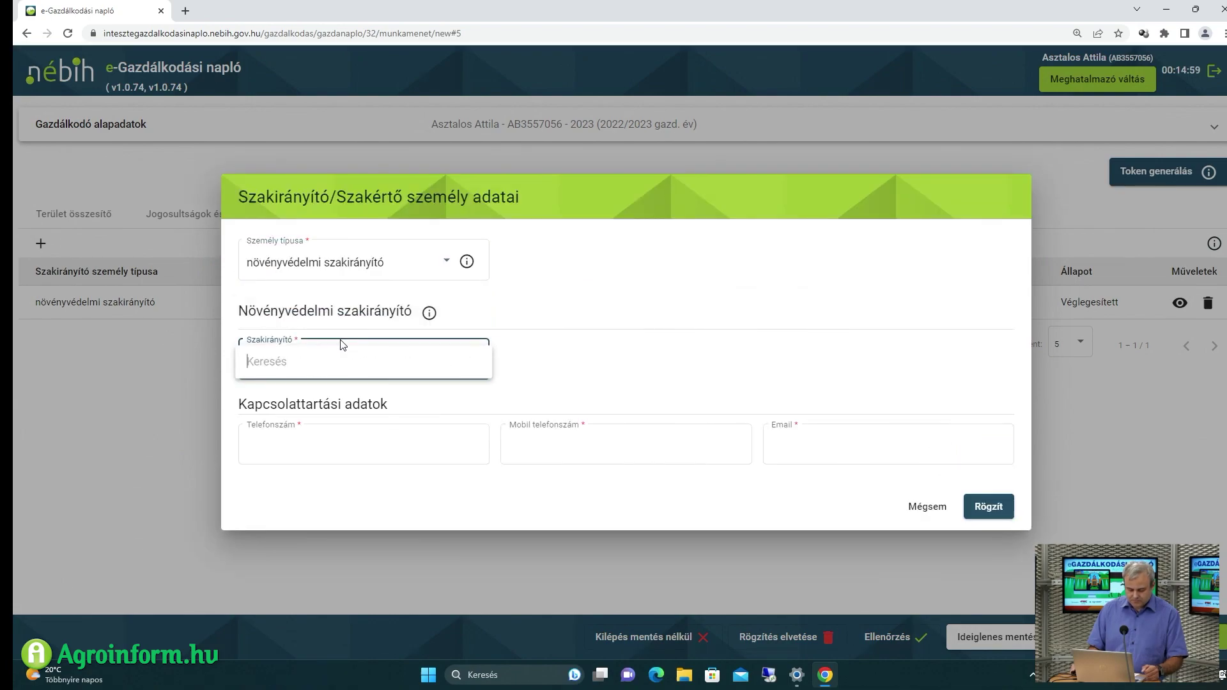
text(kis)
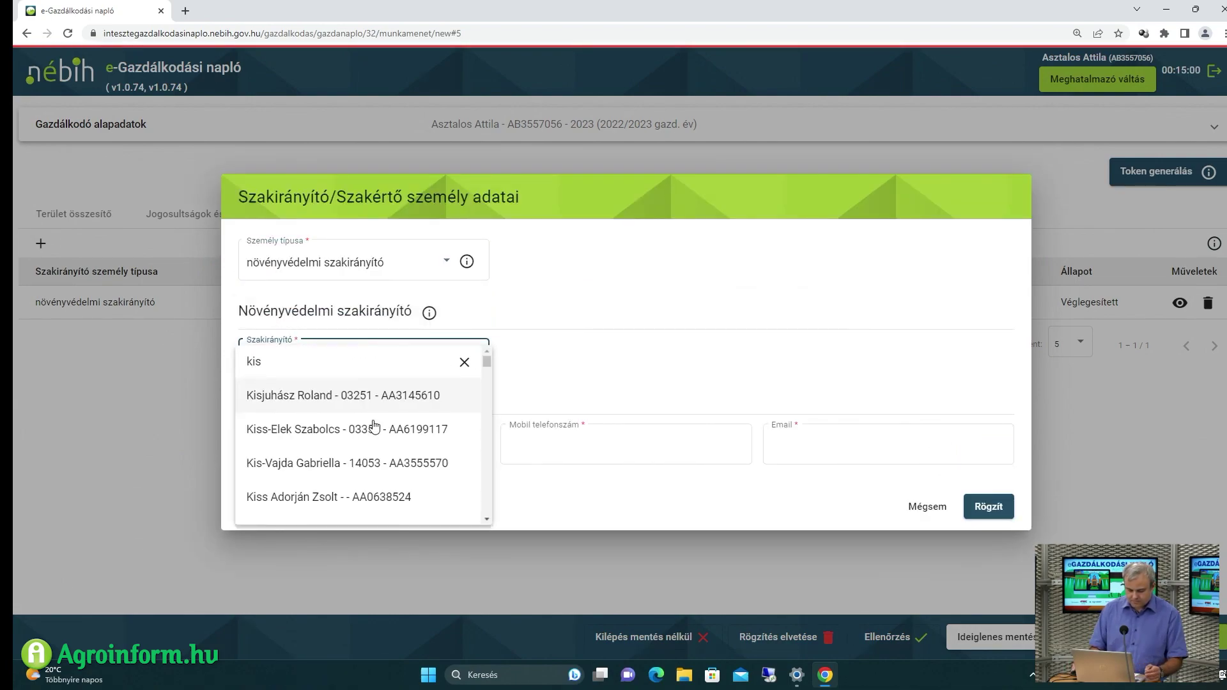
click(371, 427)
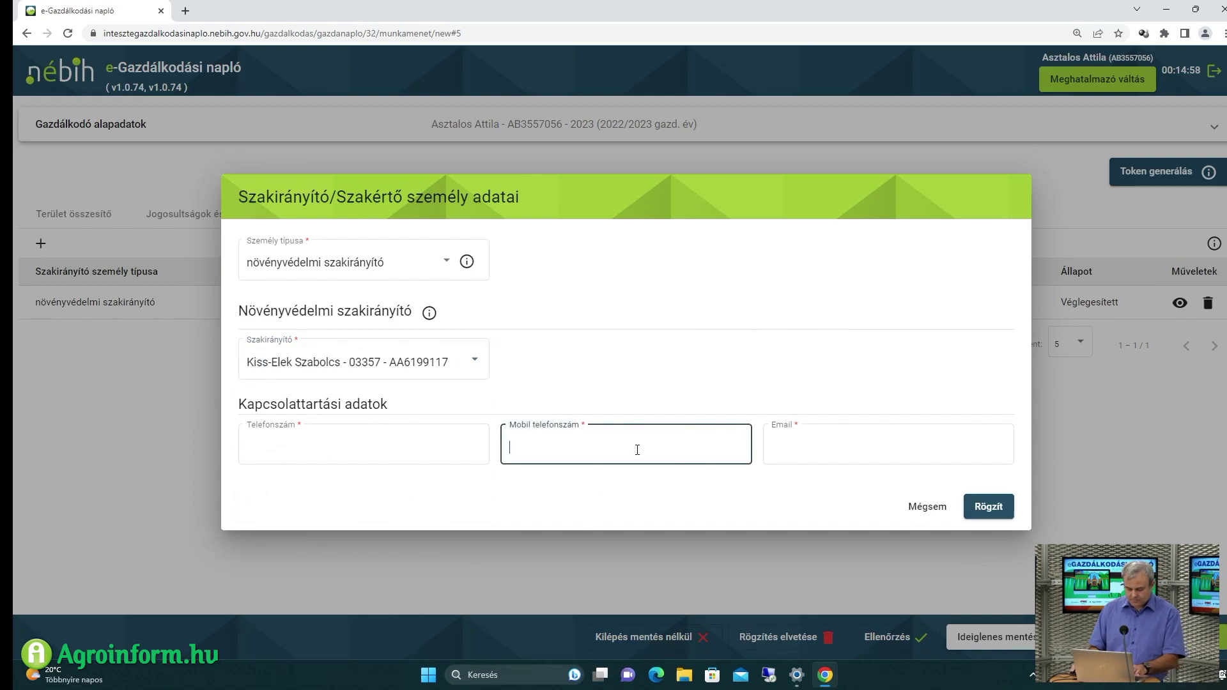
Enter the second adviser's mobile phone number with the +36 country code, then record and finalise the entry
text(5325235)
click(978, 507)
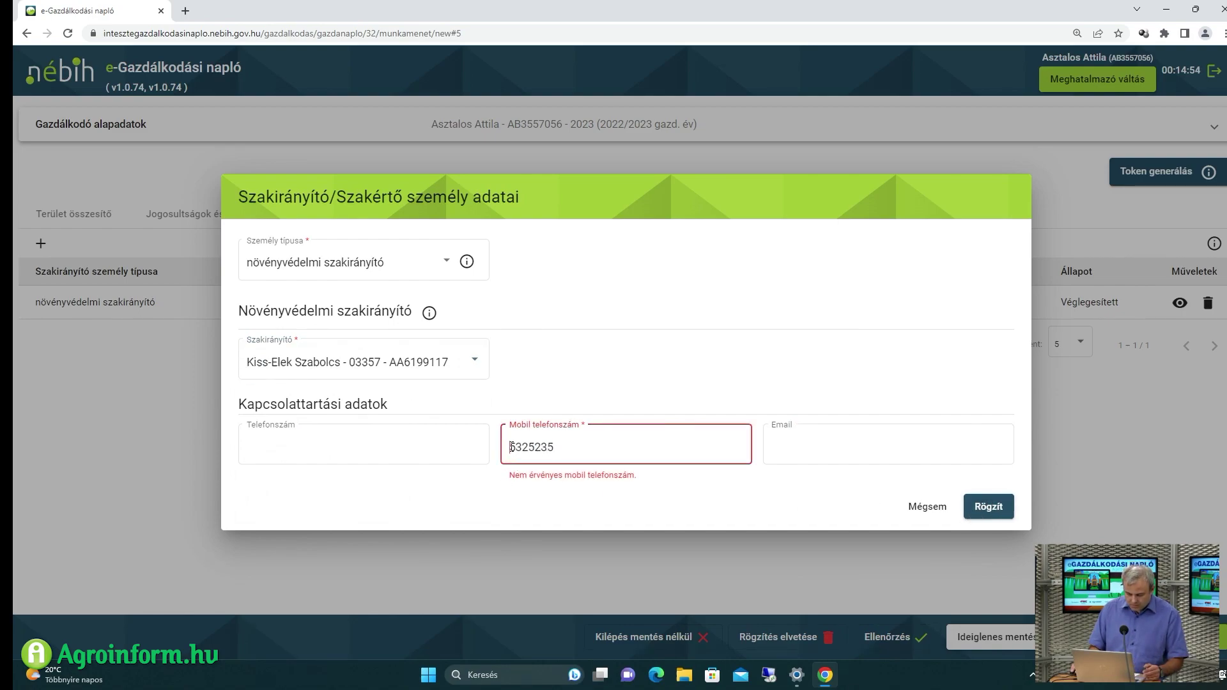
text(+36)
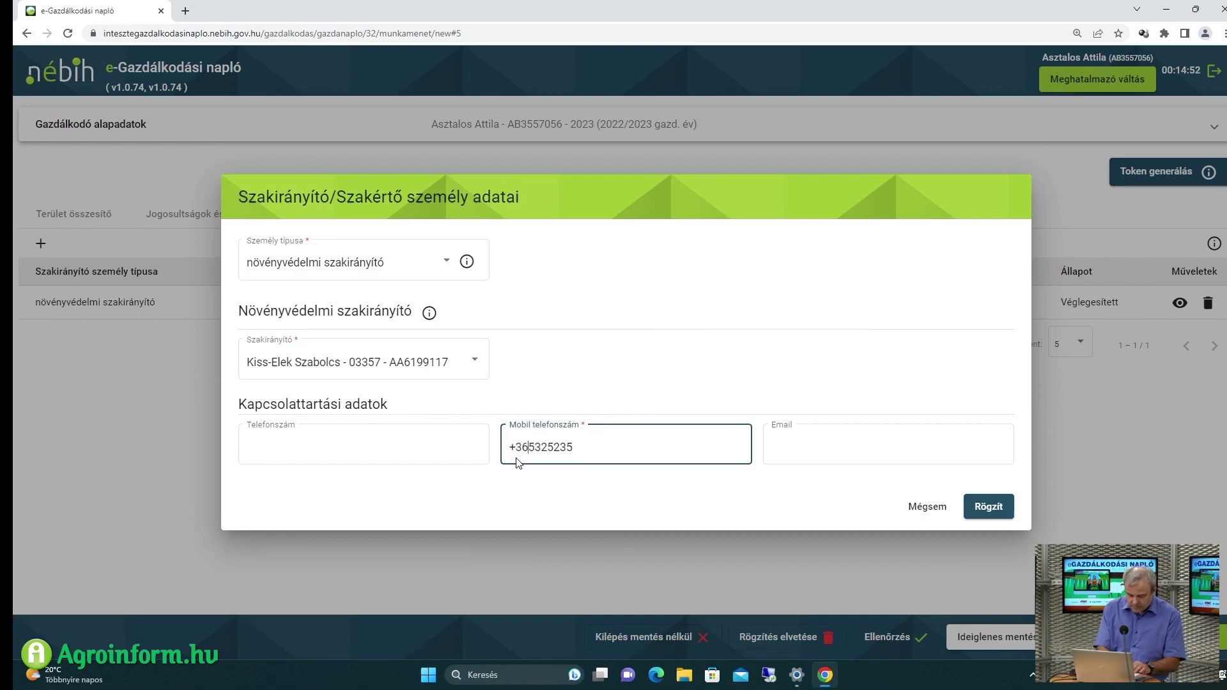
click(988, 507)
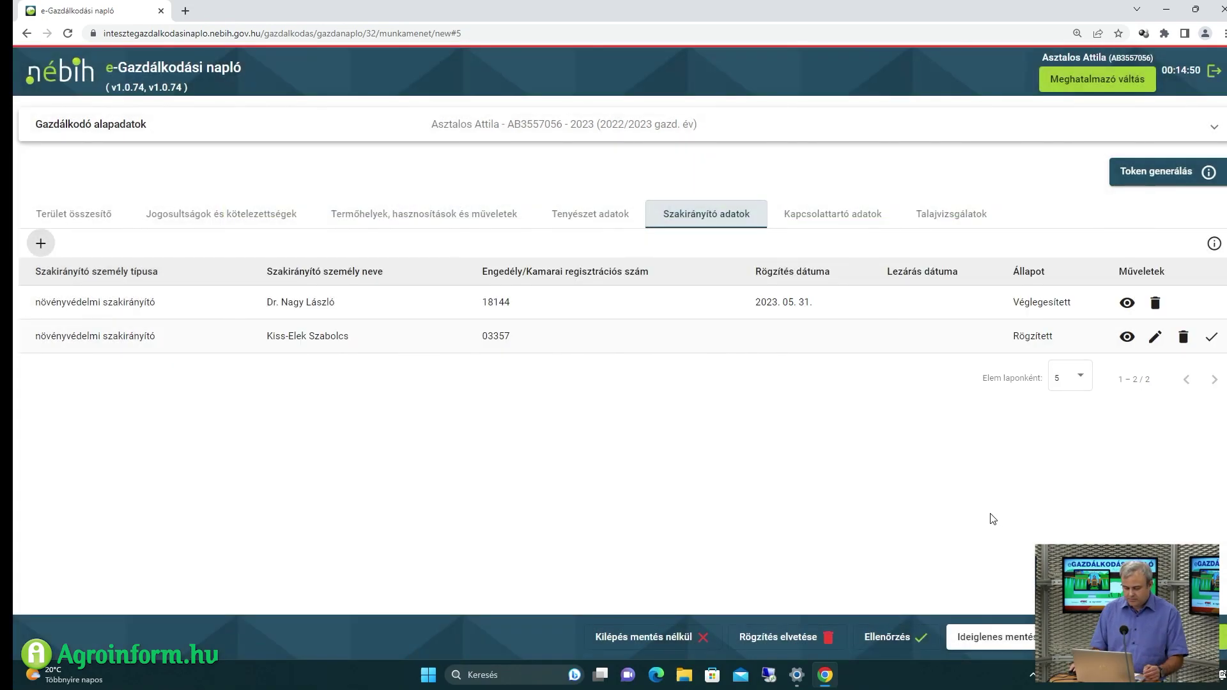
click(1217, 341)
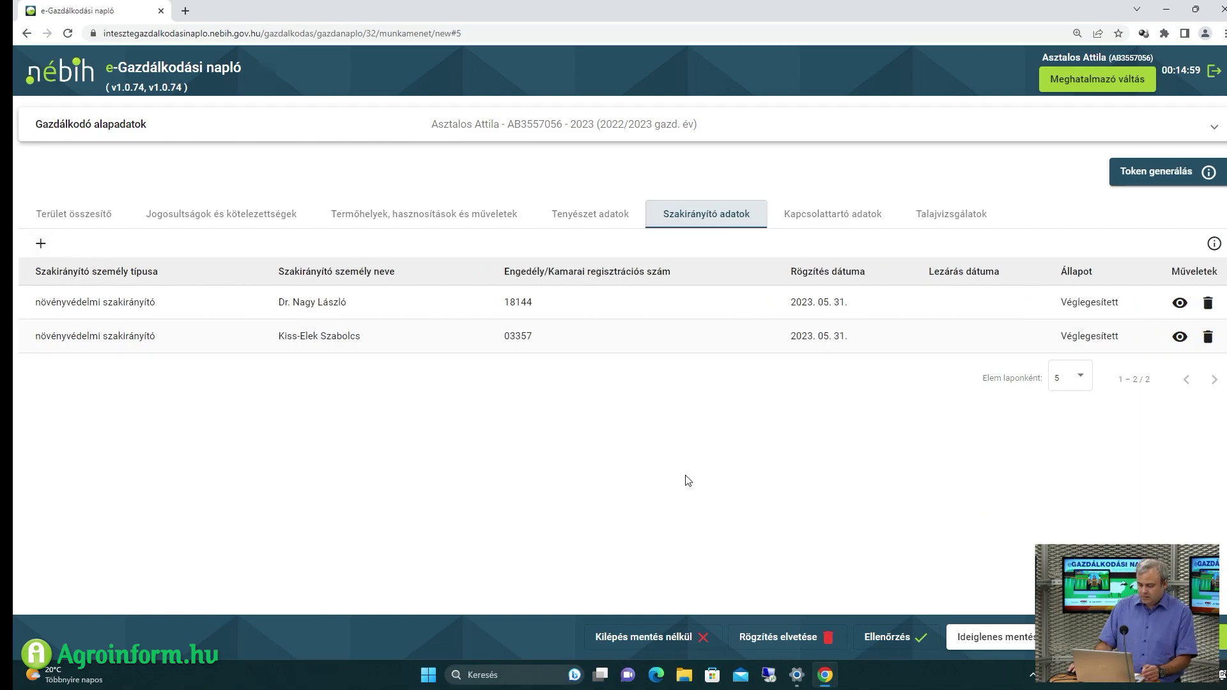
Edit the IND03 Őszi káposztarepce utilisation of szánto1 and add a plant protection adviser row with the second registered adviser
click(376, 217)
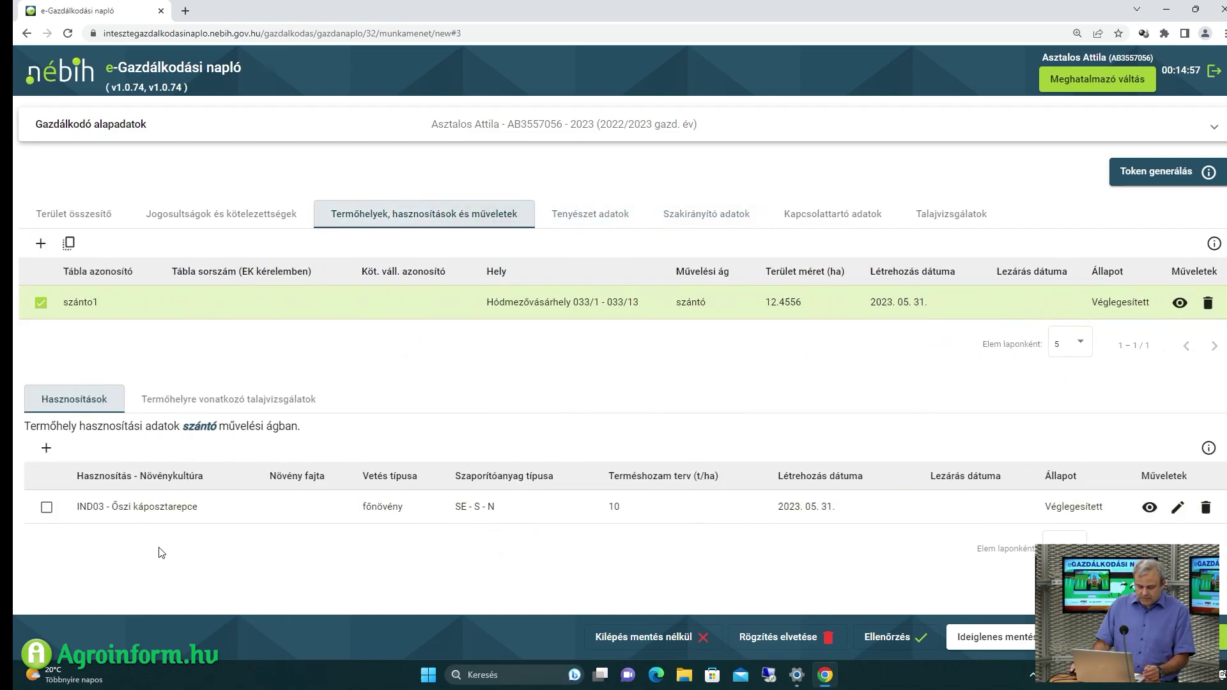
click(1177, 507)
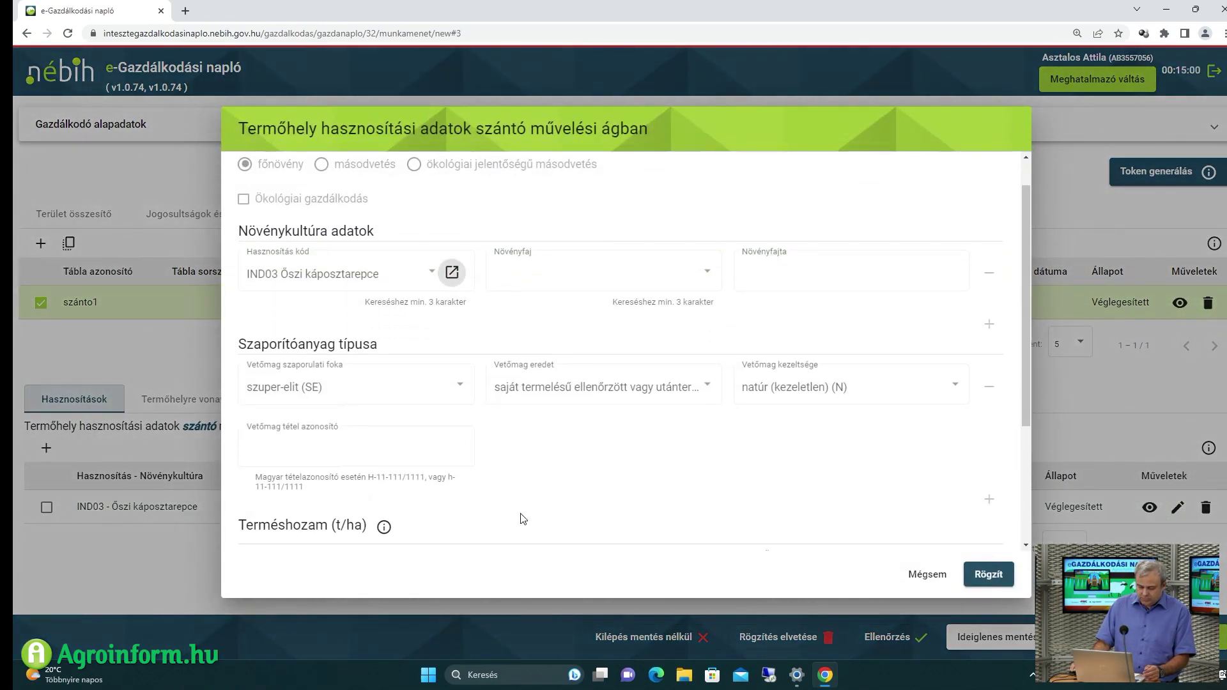
scroll(520, 516, down, 3)
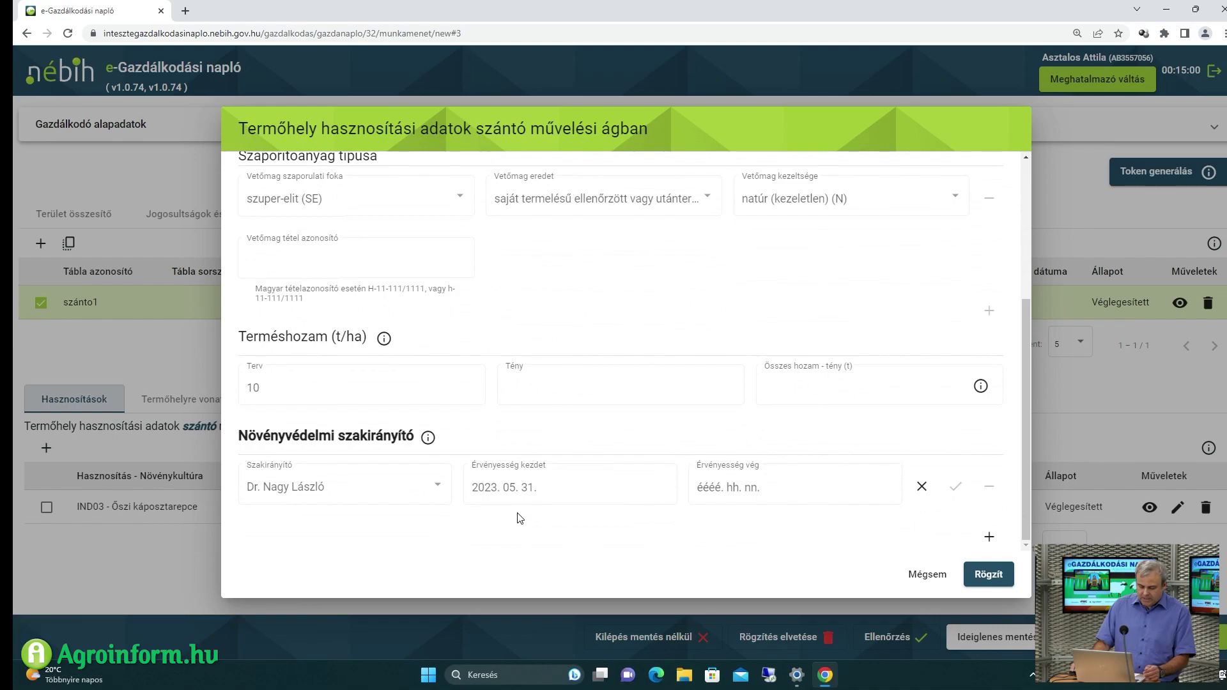
click(990, 538)
scroll(448, 556, down, 1)
click(440, 489)
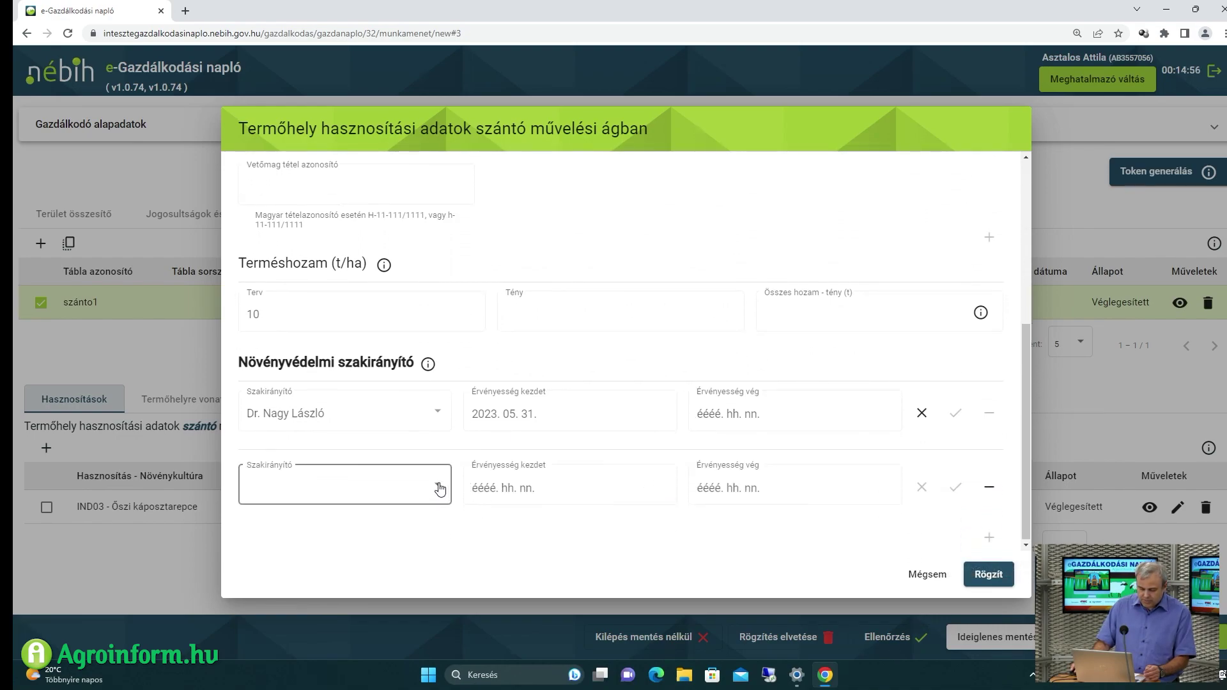
click(313, 525)
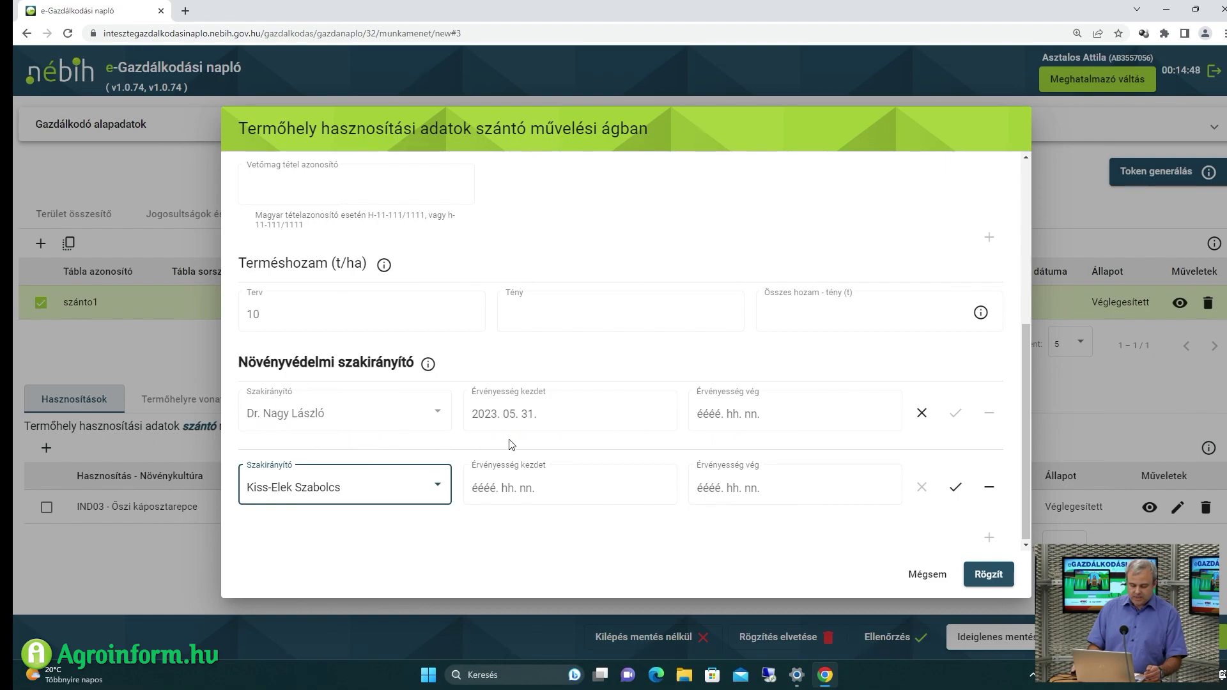
Close the first adviser's assignment on the utilisation and record the utilisation data
click(918, 416)
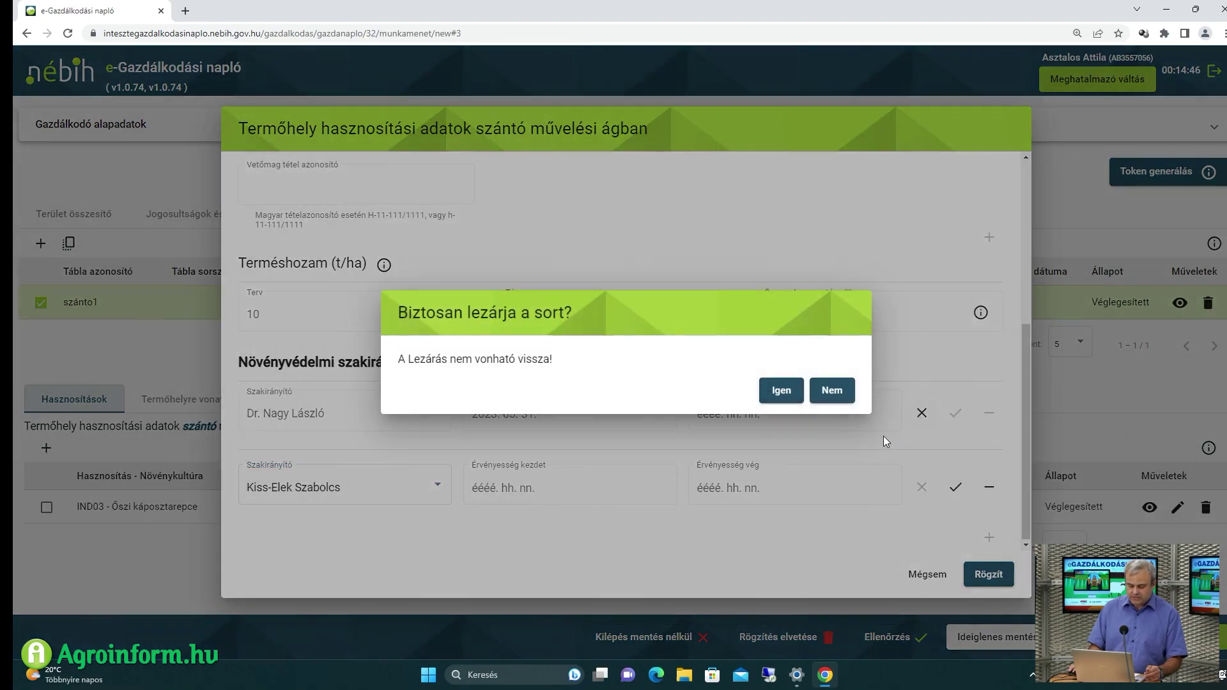
click(832, 392)
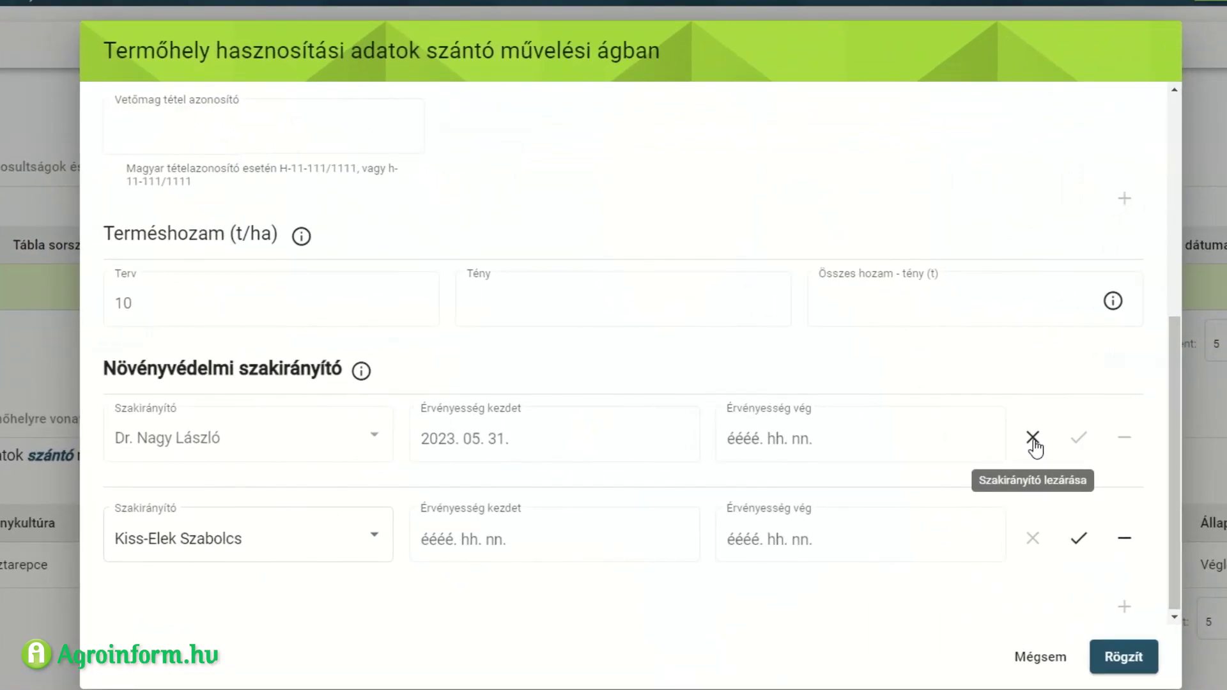
click(1033, 441)
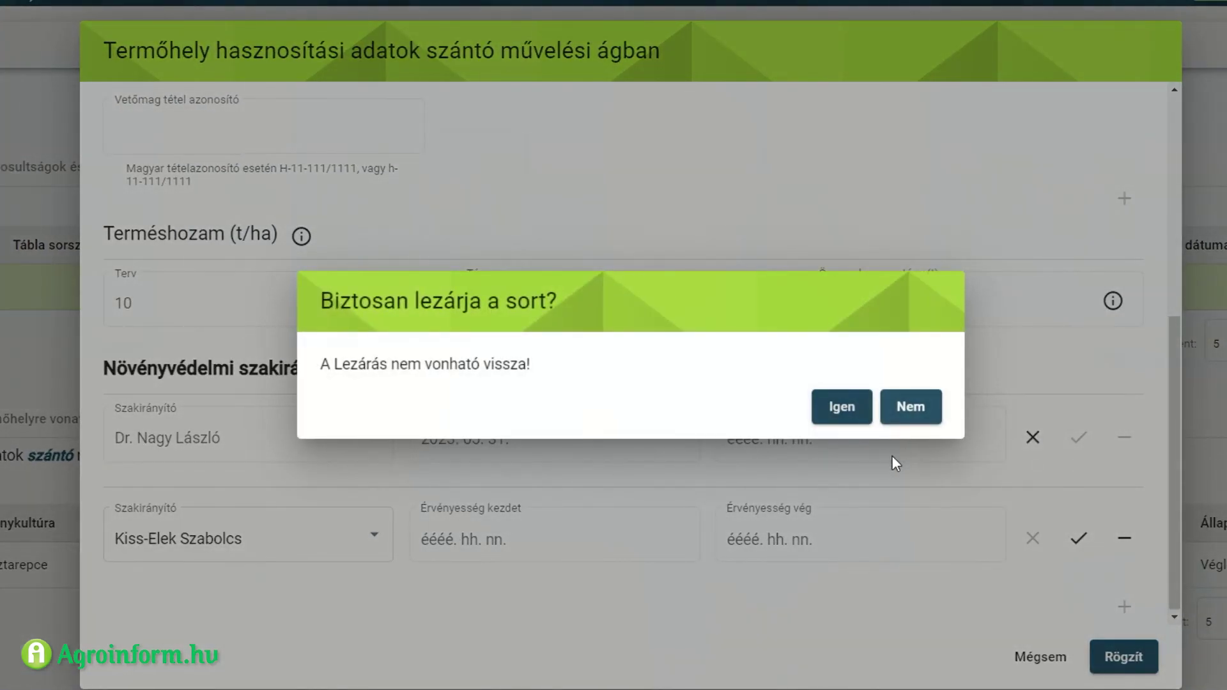
click(848, 412)
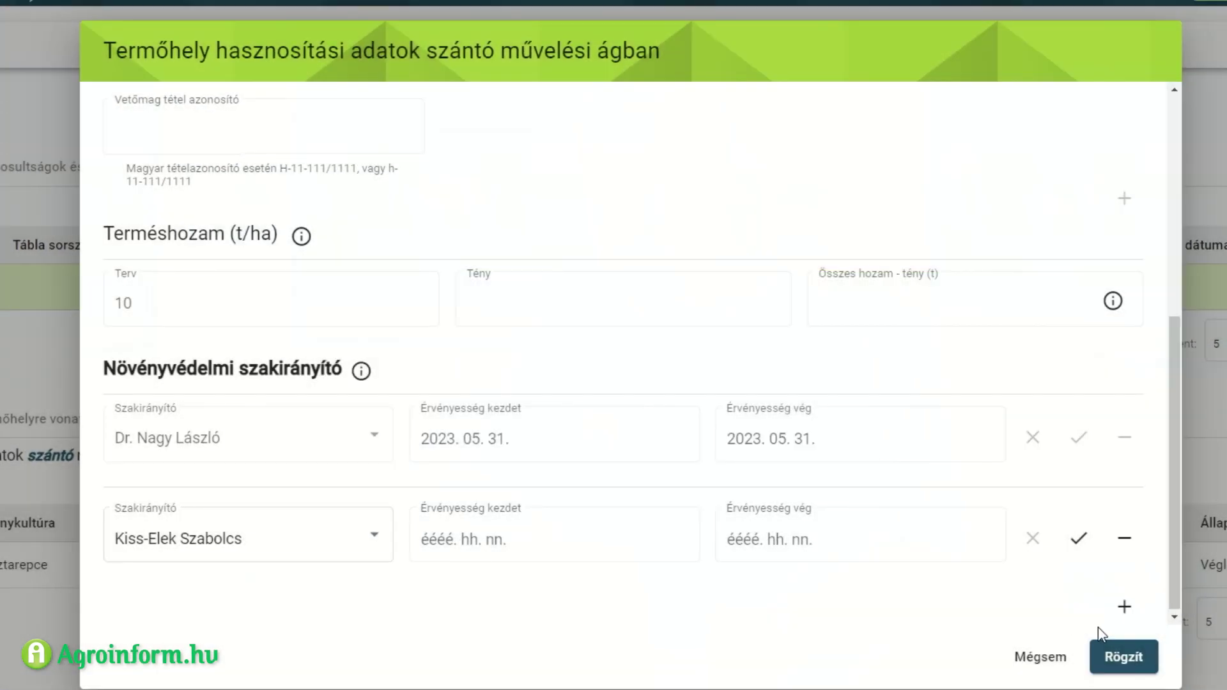
click(1156, 668)
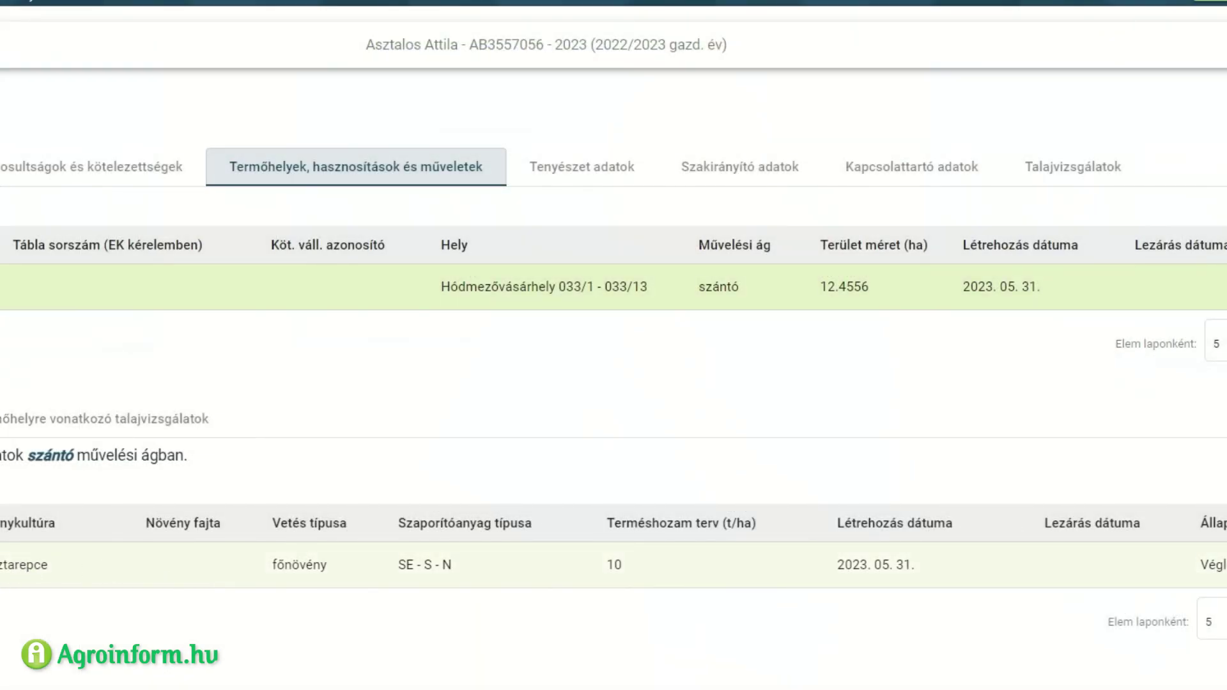
Add a Növényvédelem operation to the IND03 utilisation's operations log with the start date 2023. 05. 29
scroll(296, 527, down, 3)
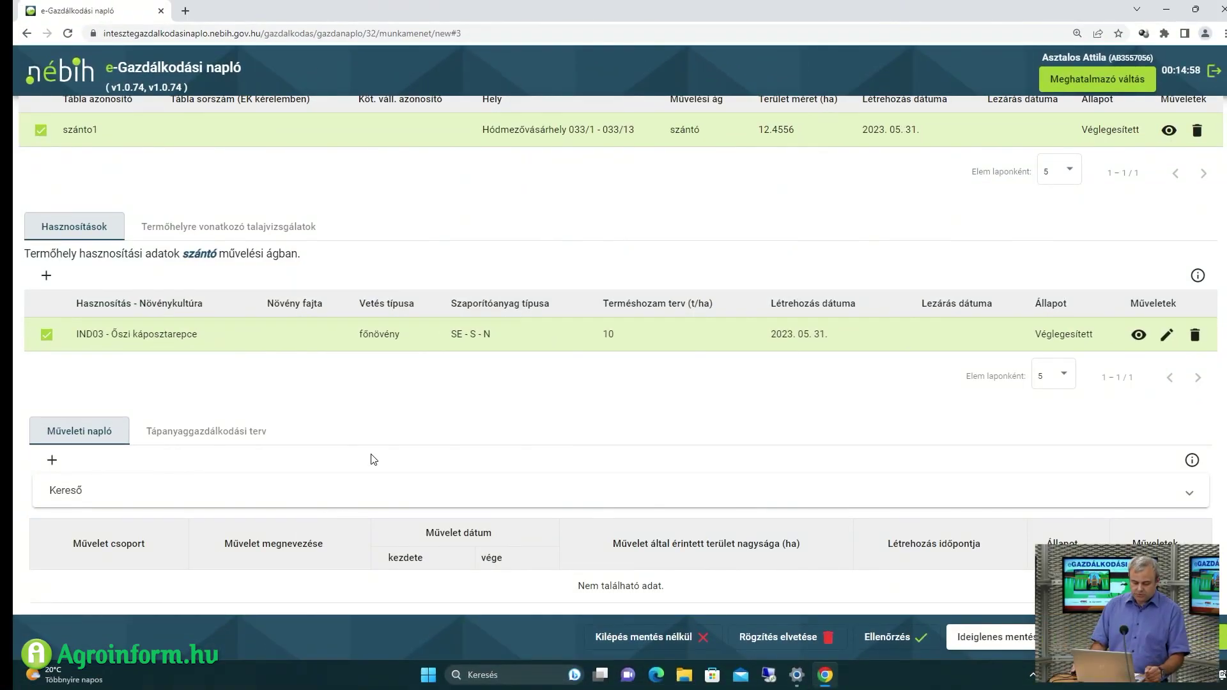
click(51, 464)
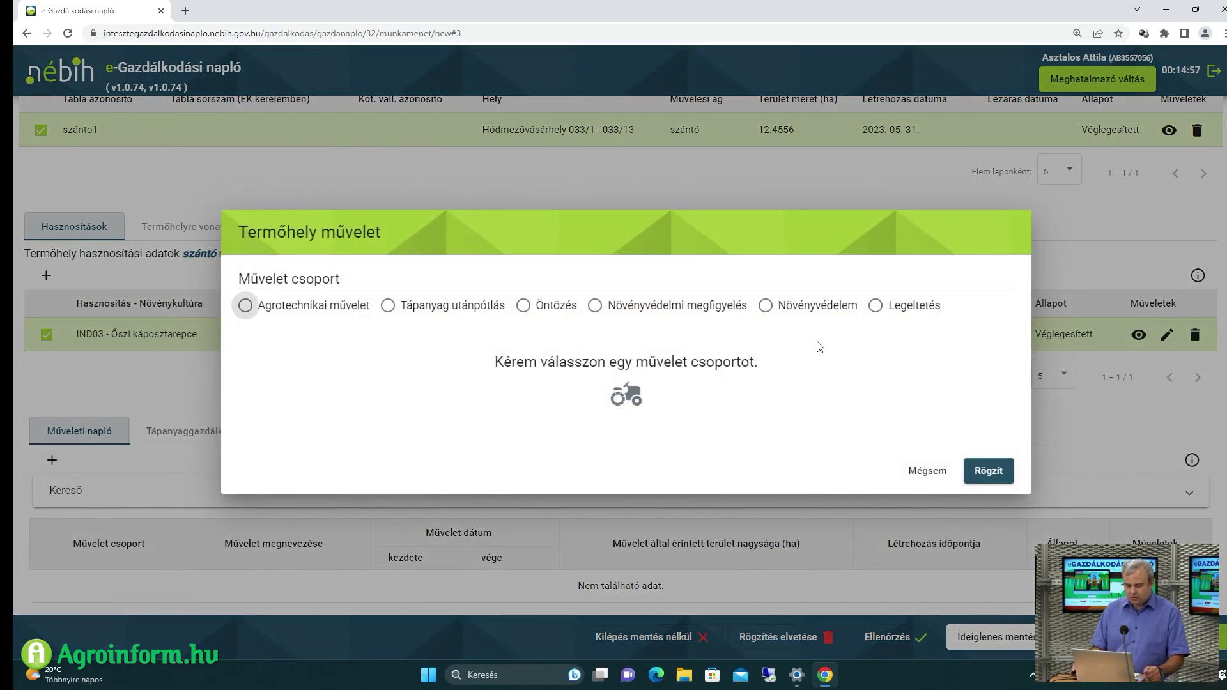
click(765, 306)
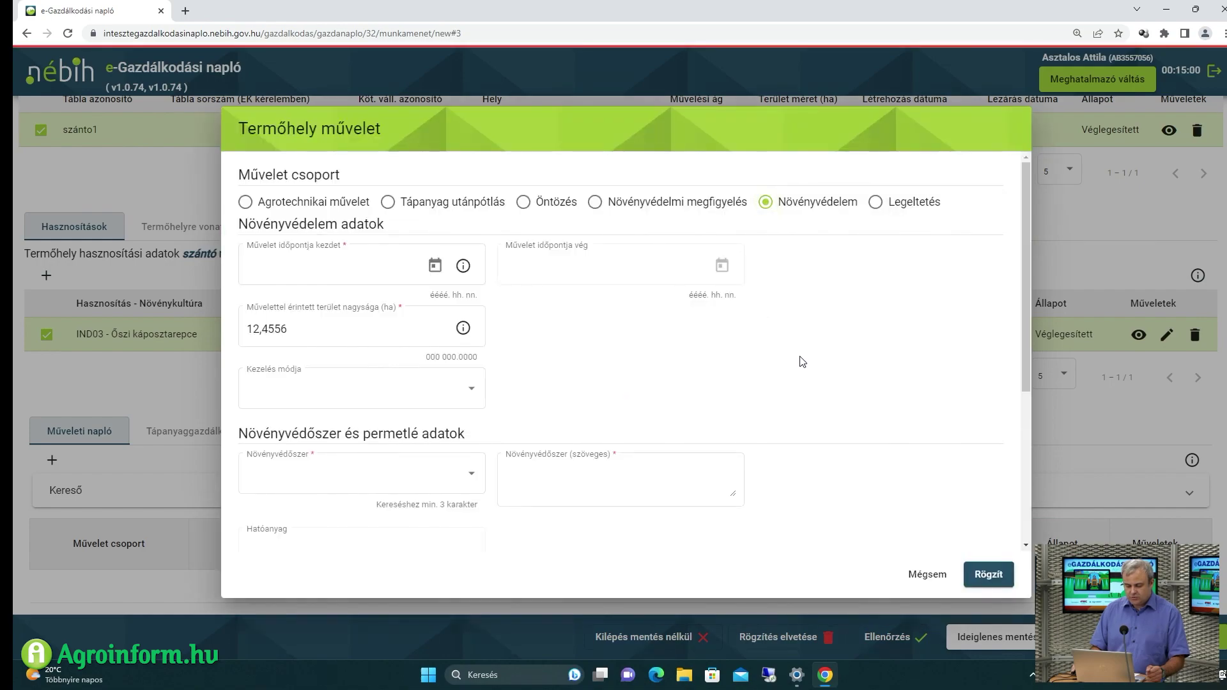
scroll(802, 362, down, 2)
scroll(736, 348, up, 2)
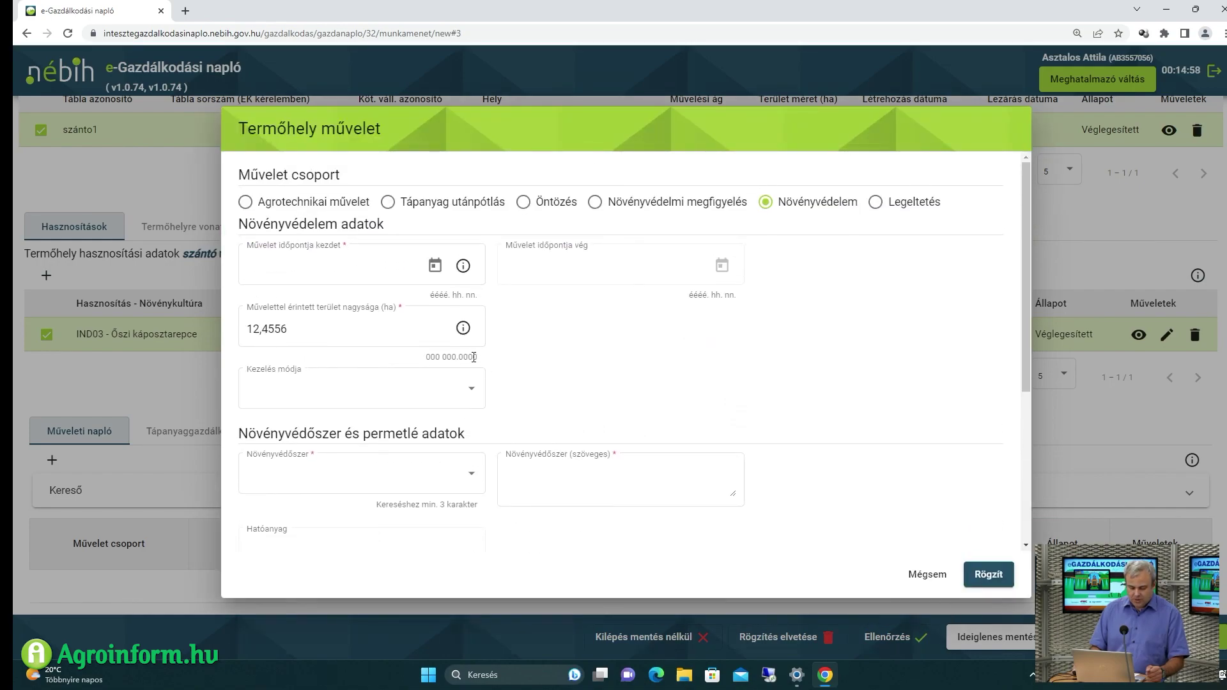
click(434, 266)
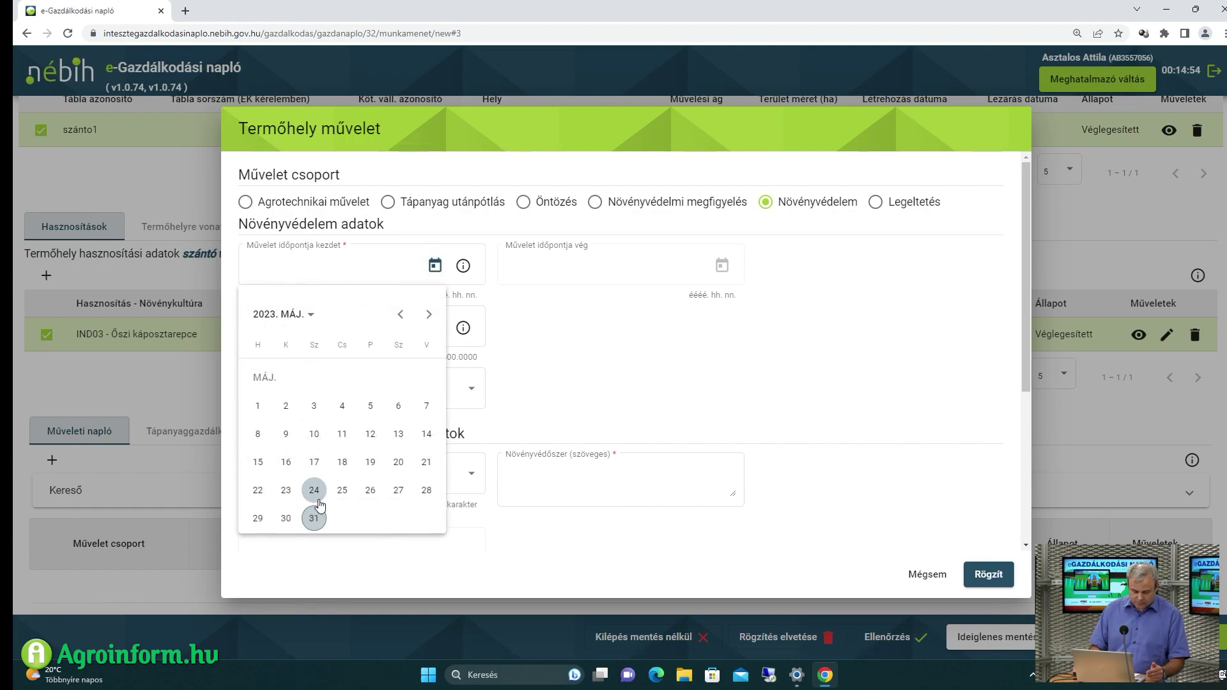
click(259, 518)
scroll(514, 441, down, 2)
scroll(504, 369, up, 2)
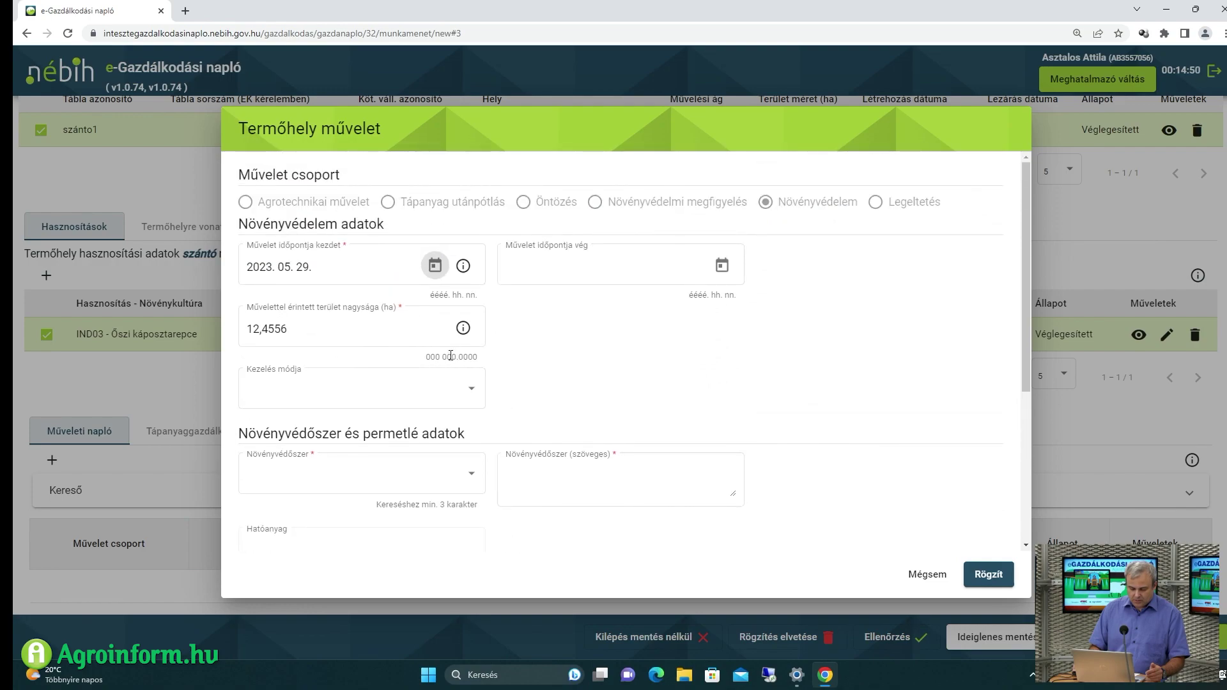
Try to enter 12,4558 ha as the area affected by the operation
click(451, 395)
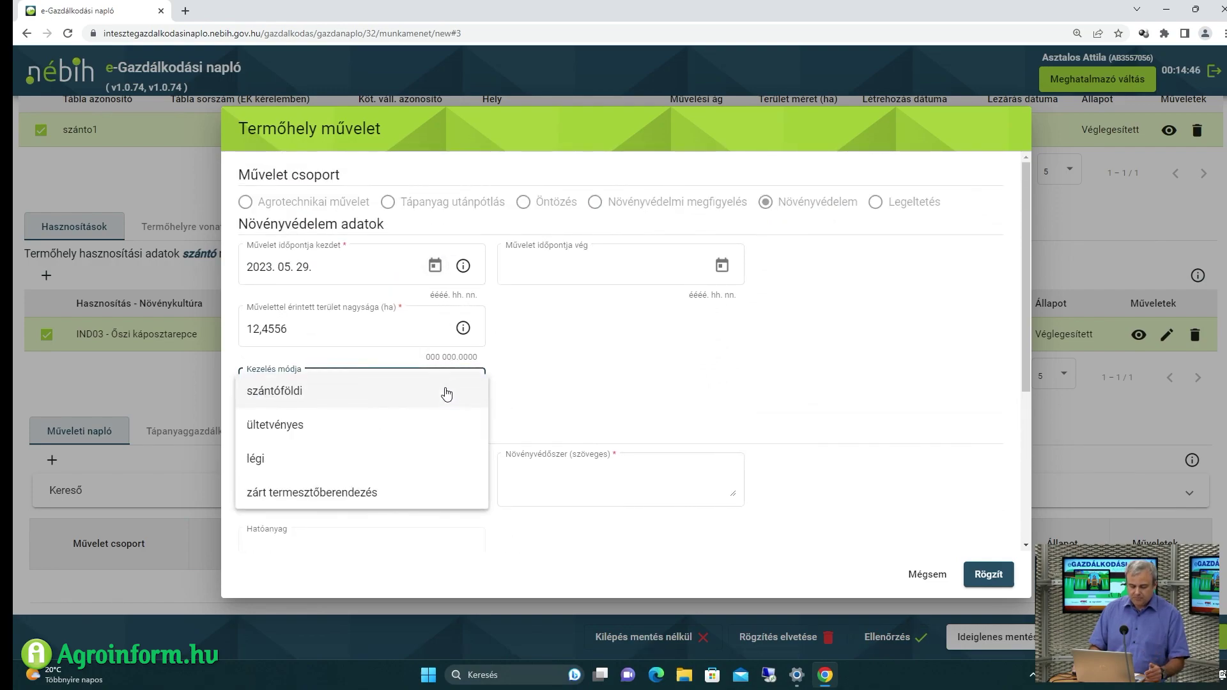
click(318, 325)
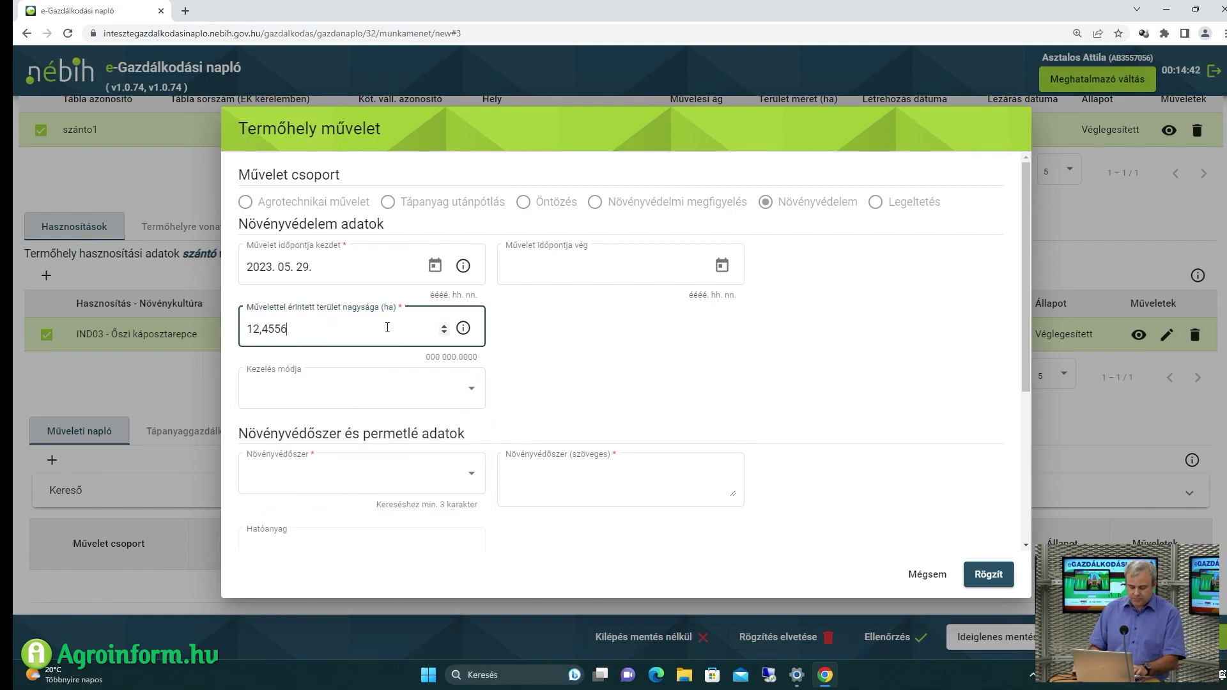
key(BackSpace)
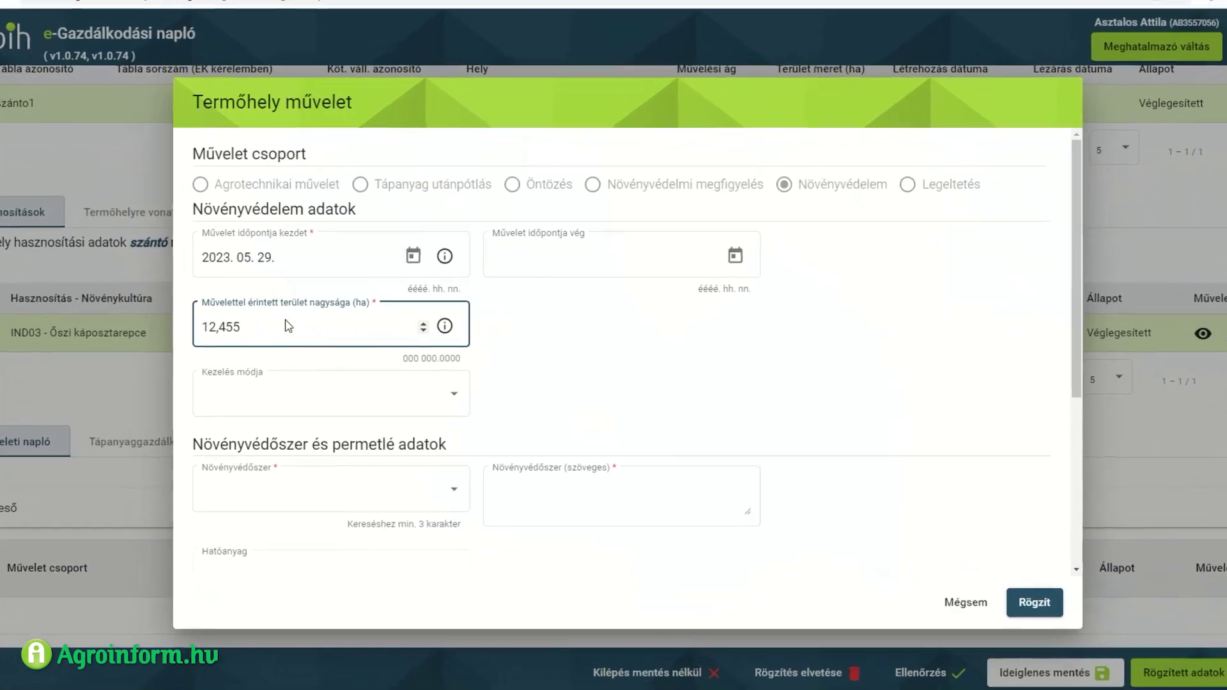
text(8)
click(287, 398)
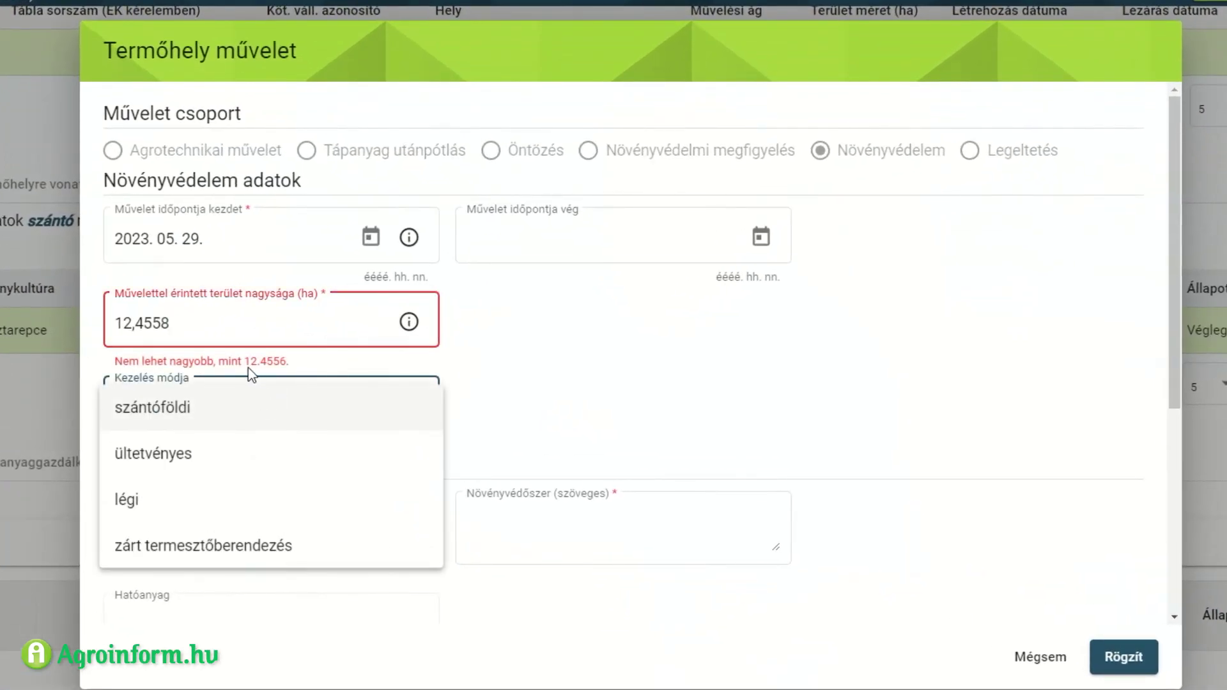
Set the affected area to 12,45 ha, with szántóföldi as treatment method and függesztett as equipment type
click(253, 323)
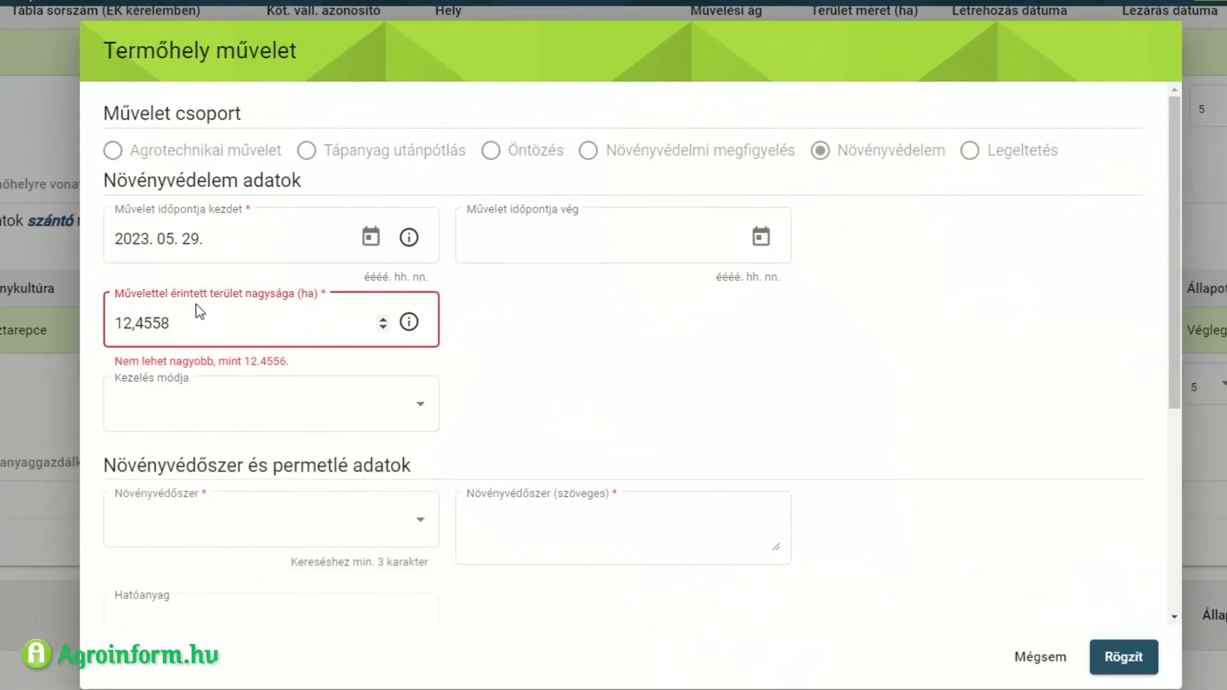
key(BackSpace)
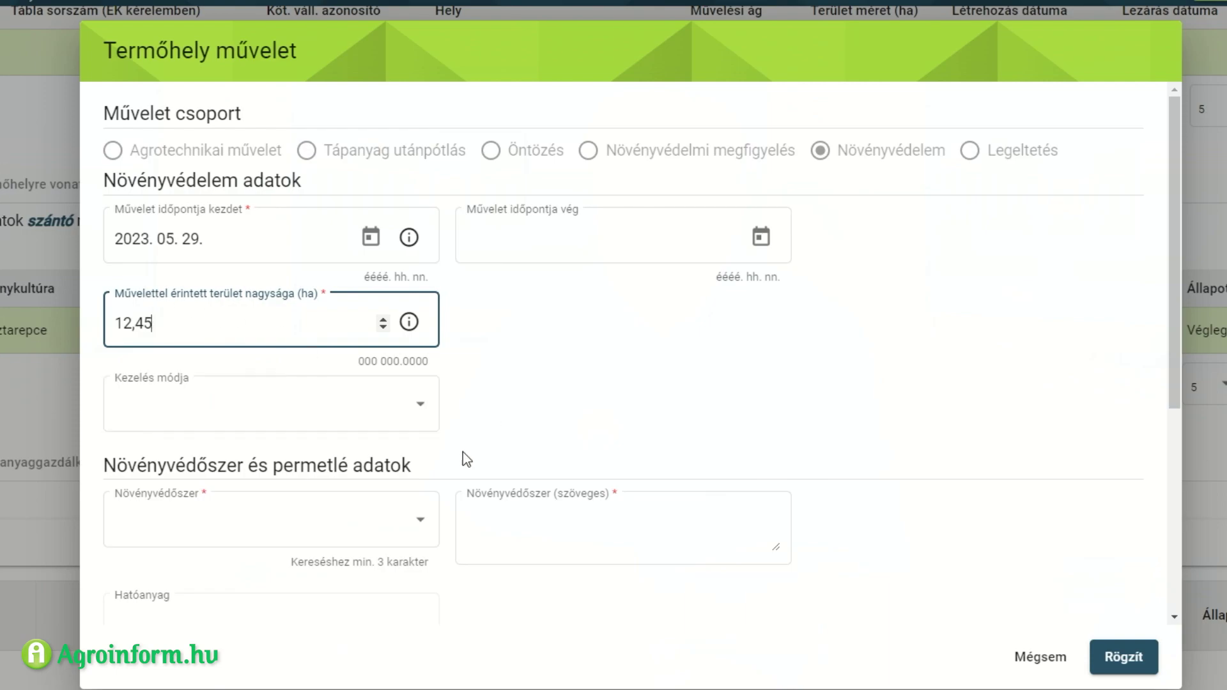
click(265, 424)
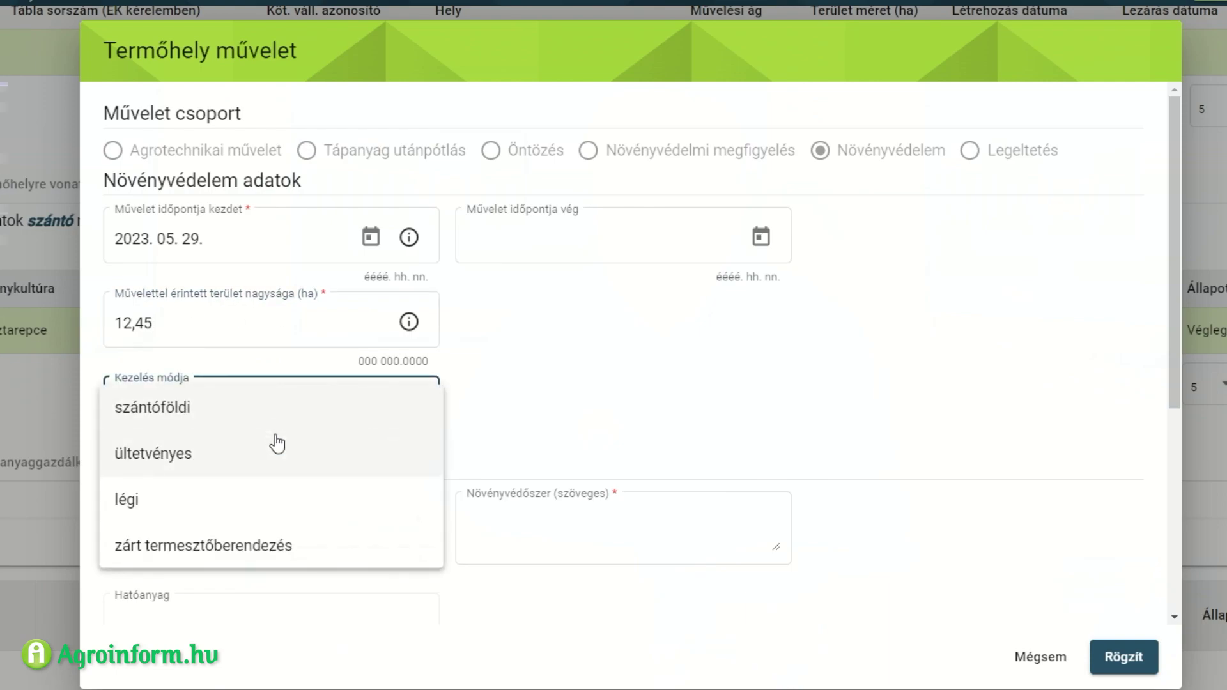
click(192, 416)
scroll(642, 439, down, 4)
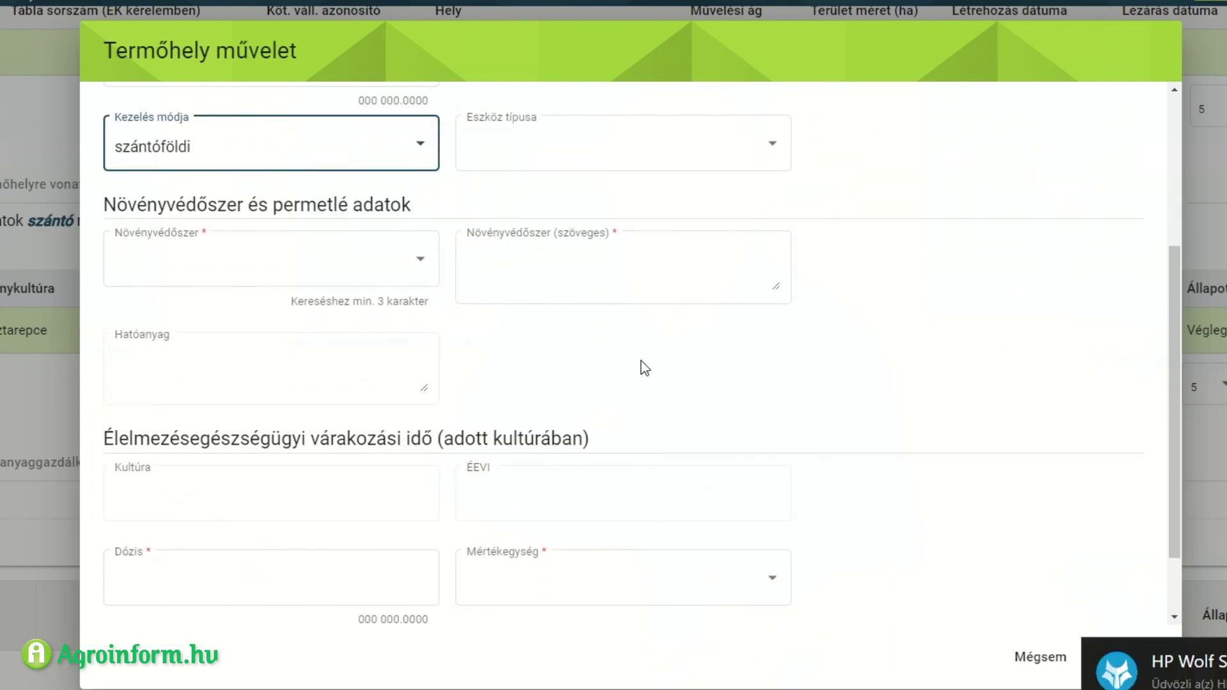
click(684, 154)
click(603, 240)
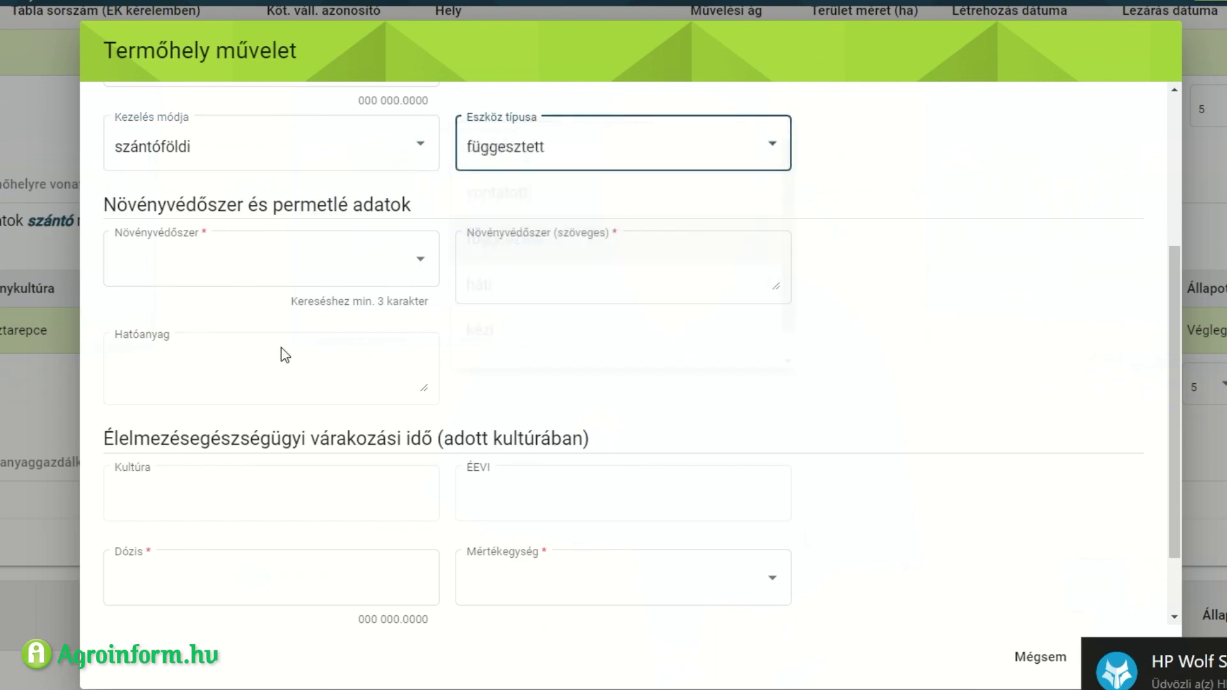
Search the plant protection products for "sumi" and choose the first Sumi Alfa 5 EC entry
click(225, 268)
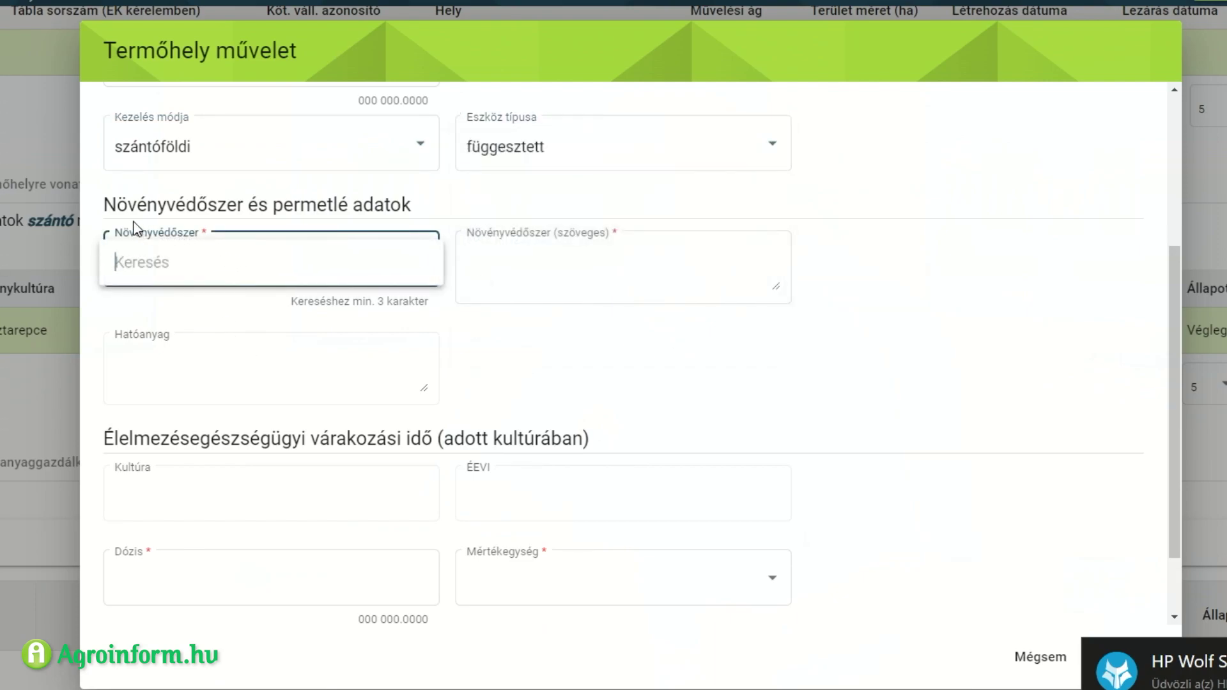
text(sumi)
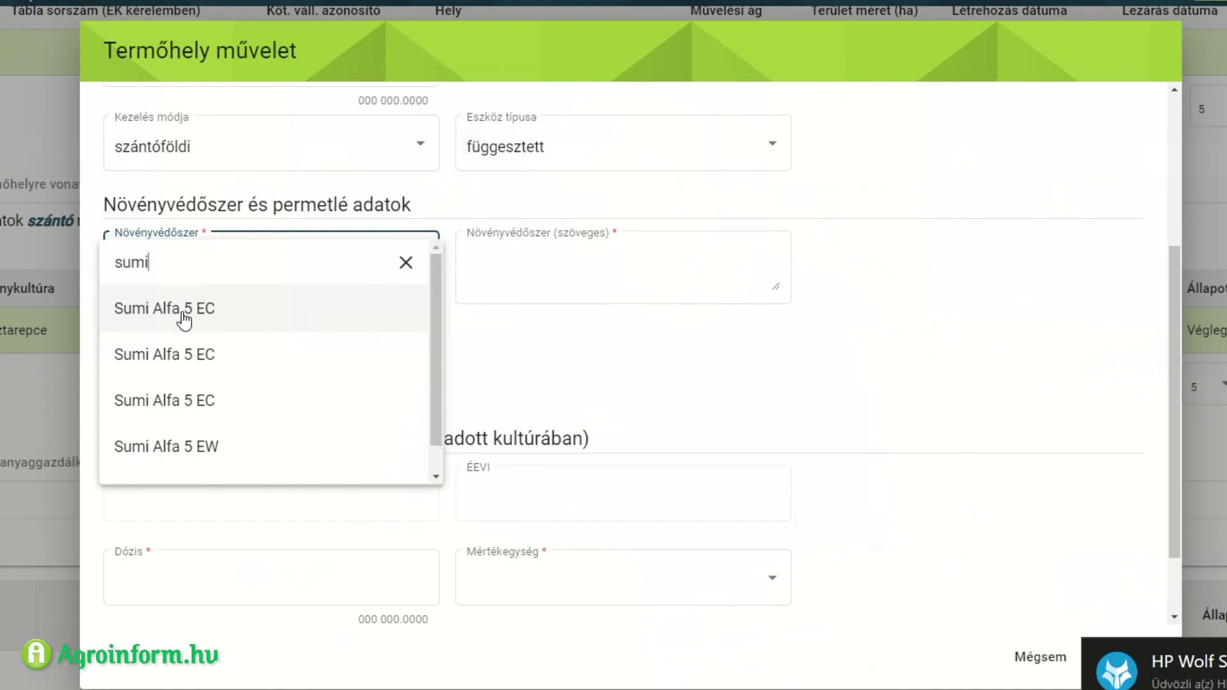
click(185, 318)
scroll(834, 427, down, 1)
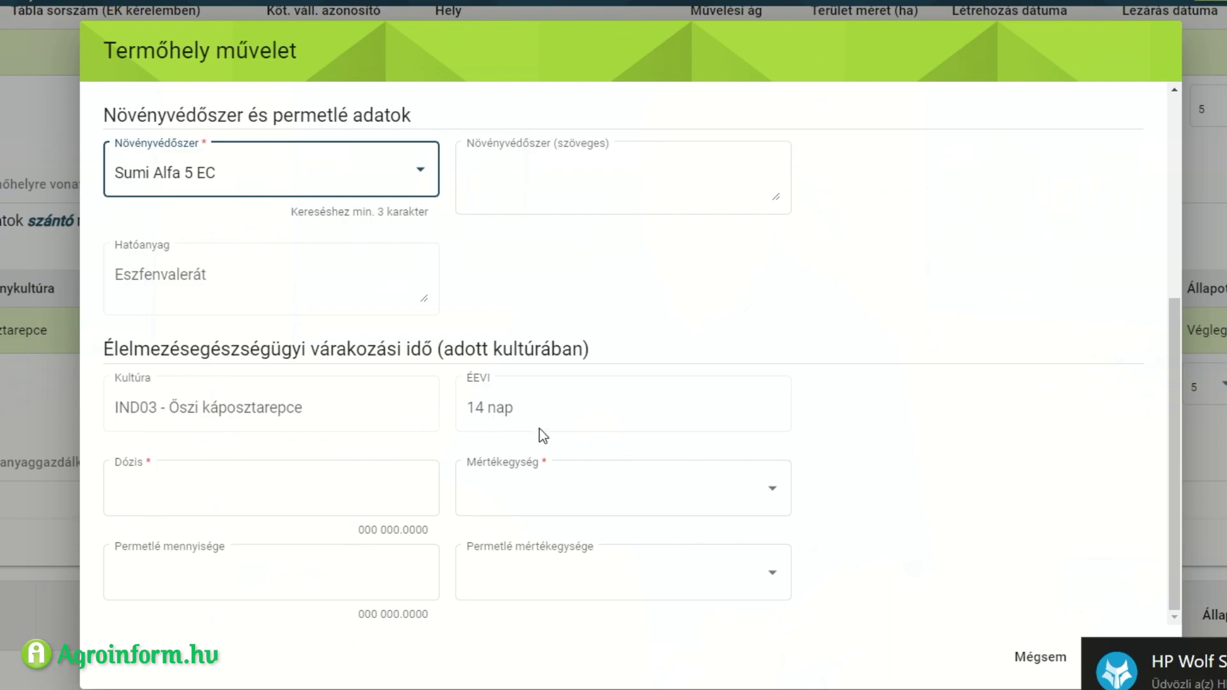
Set the product dose to 0.3 liter/hektár
click(325, 505)
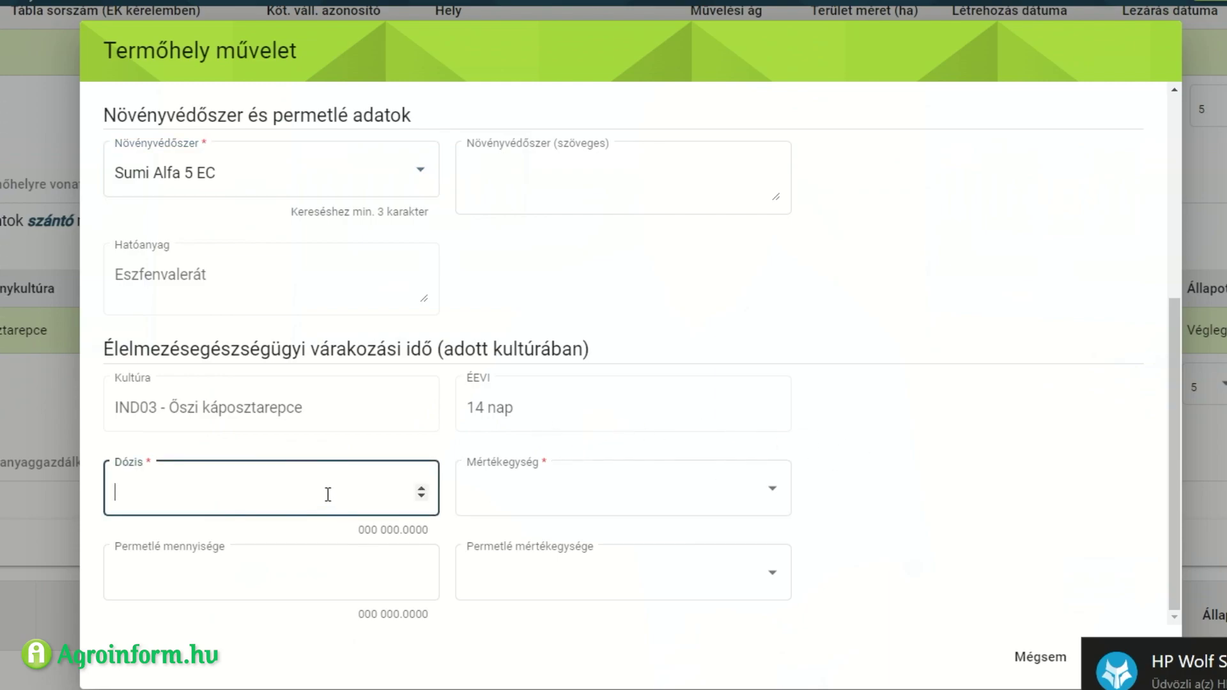
text(0)
key(Tab)
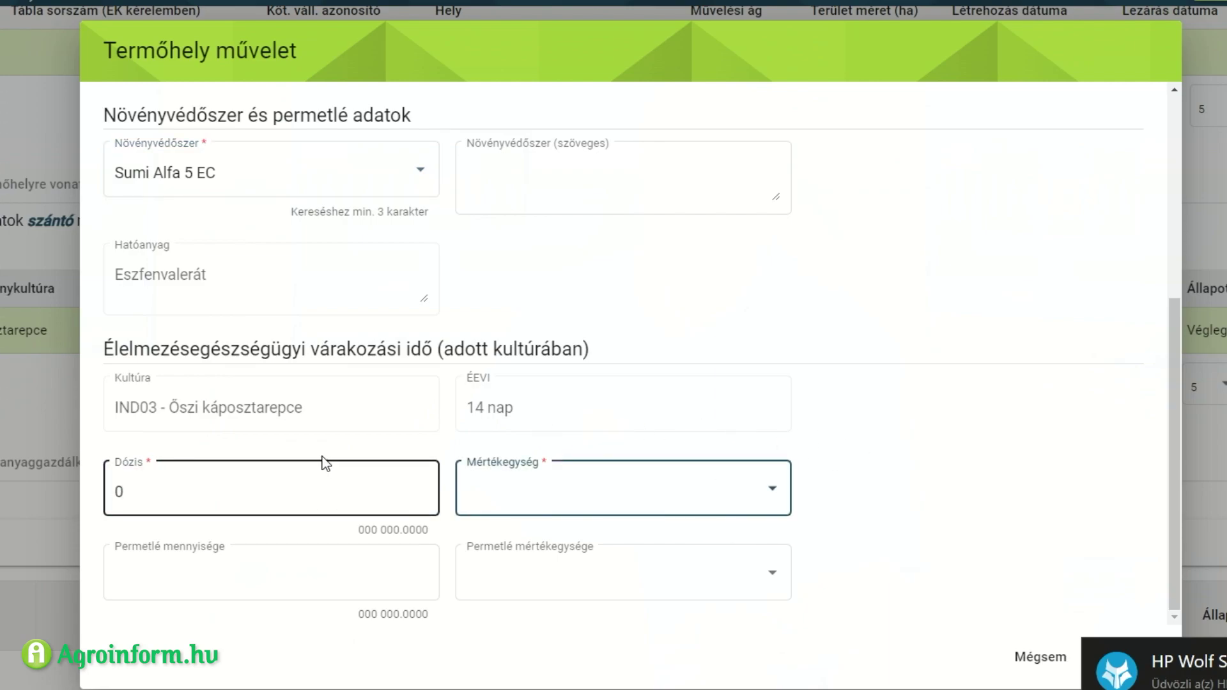
click(217, 489)
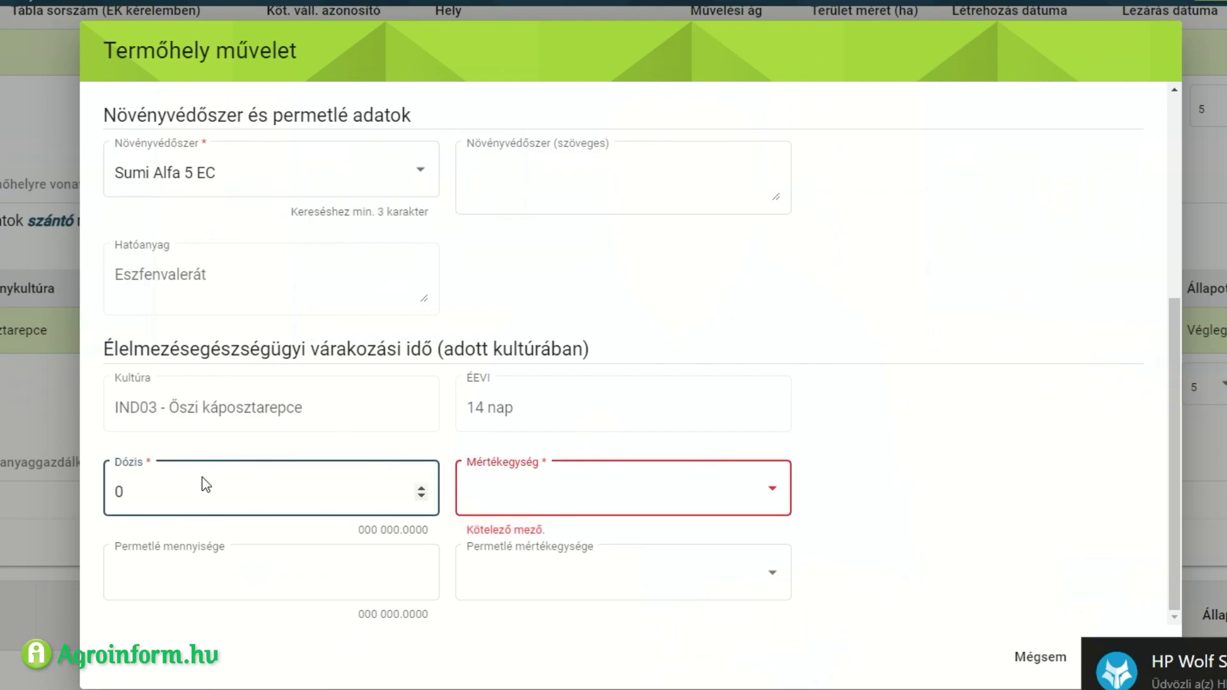
key(BackSpace)
text(0.3)
click(504, 492)
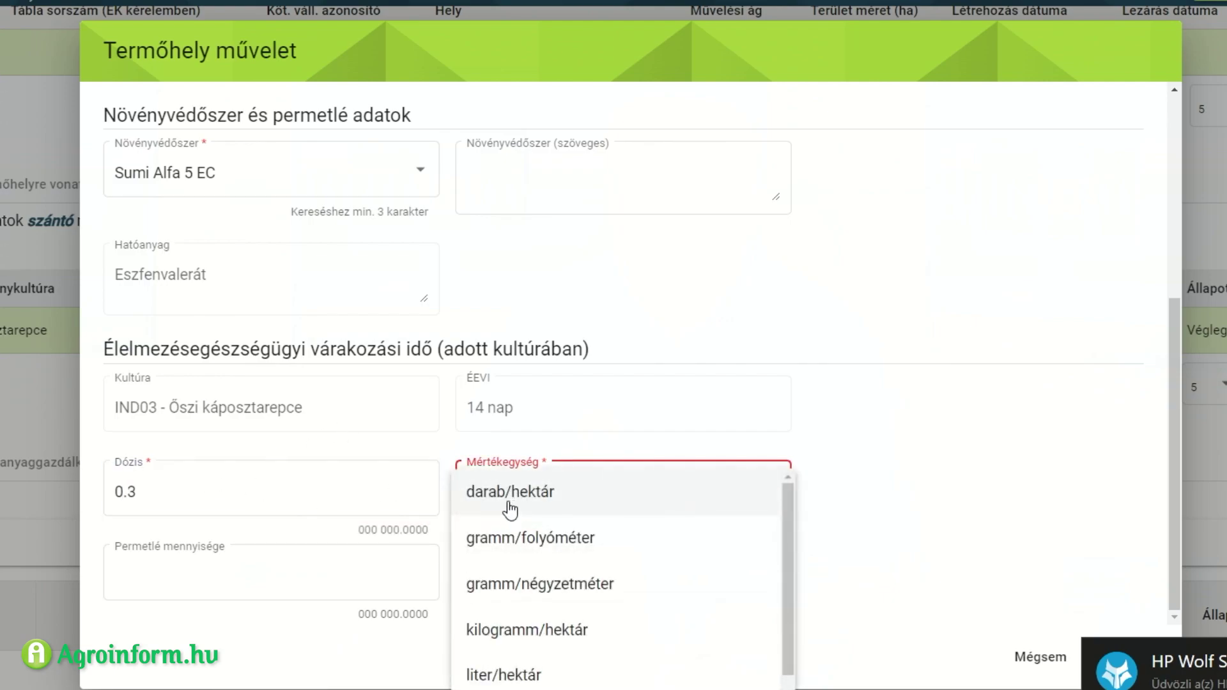
click(568, 668)
Set the spray mixture quantity to 200 liter/hektár
click(350, 586)
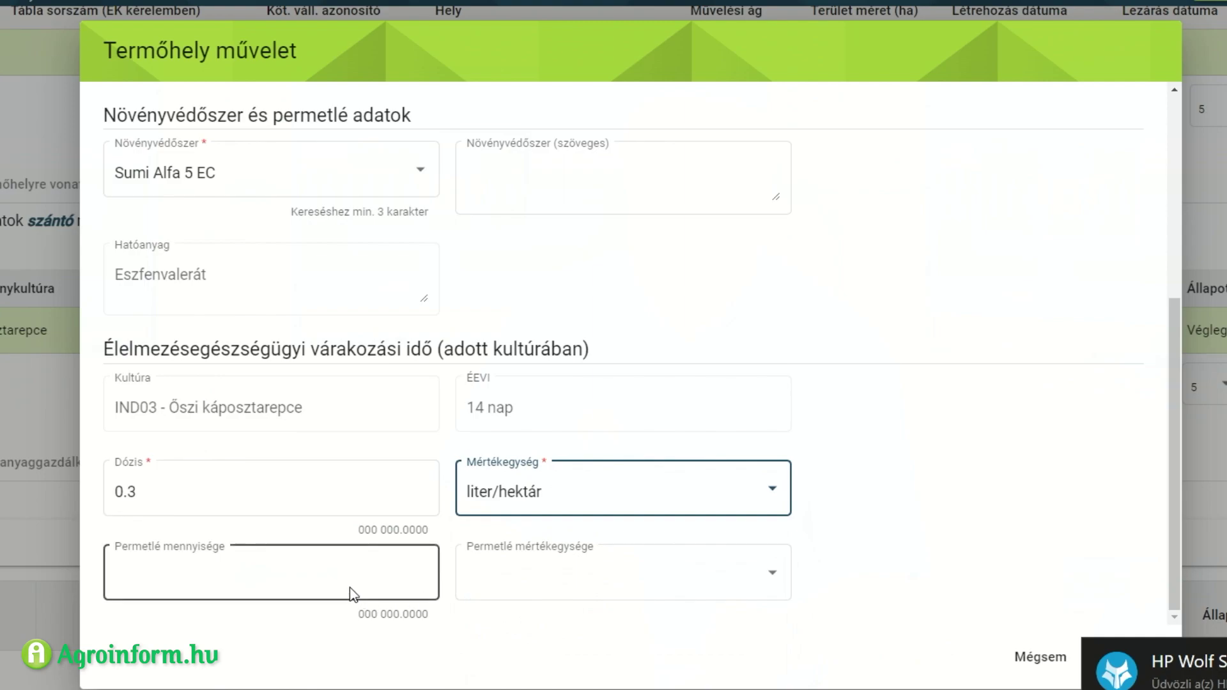
text(200)
click(543, 593)
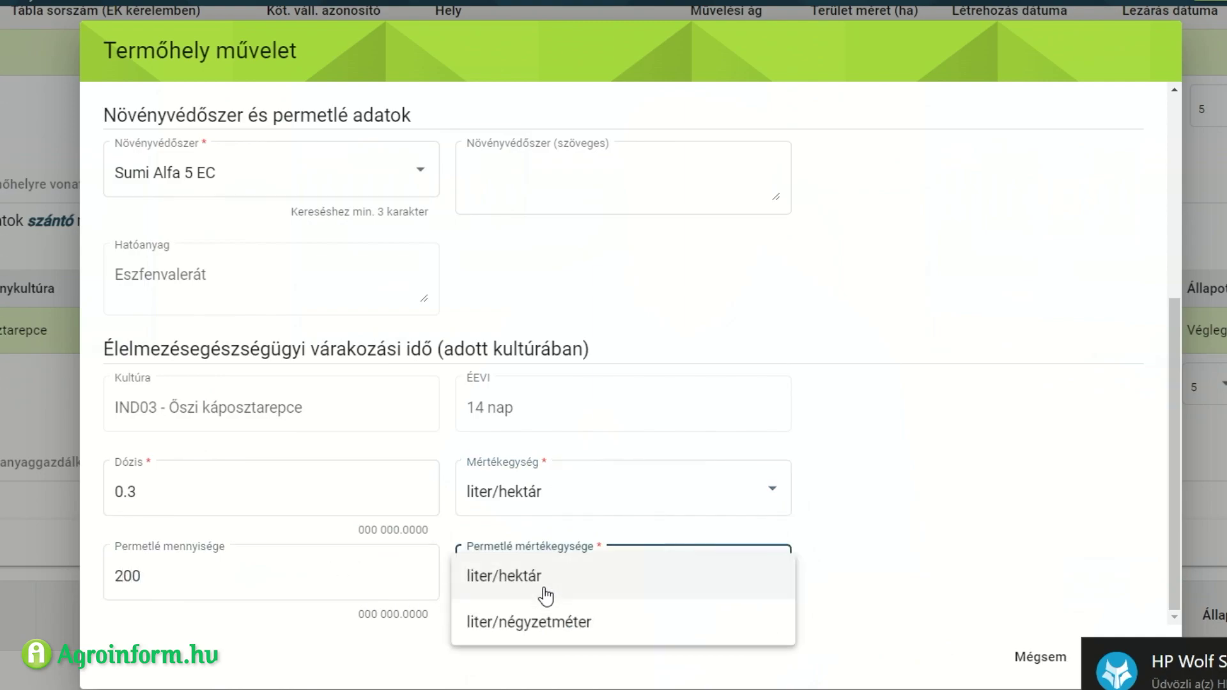
click(682, 573)
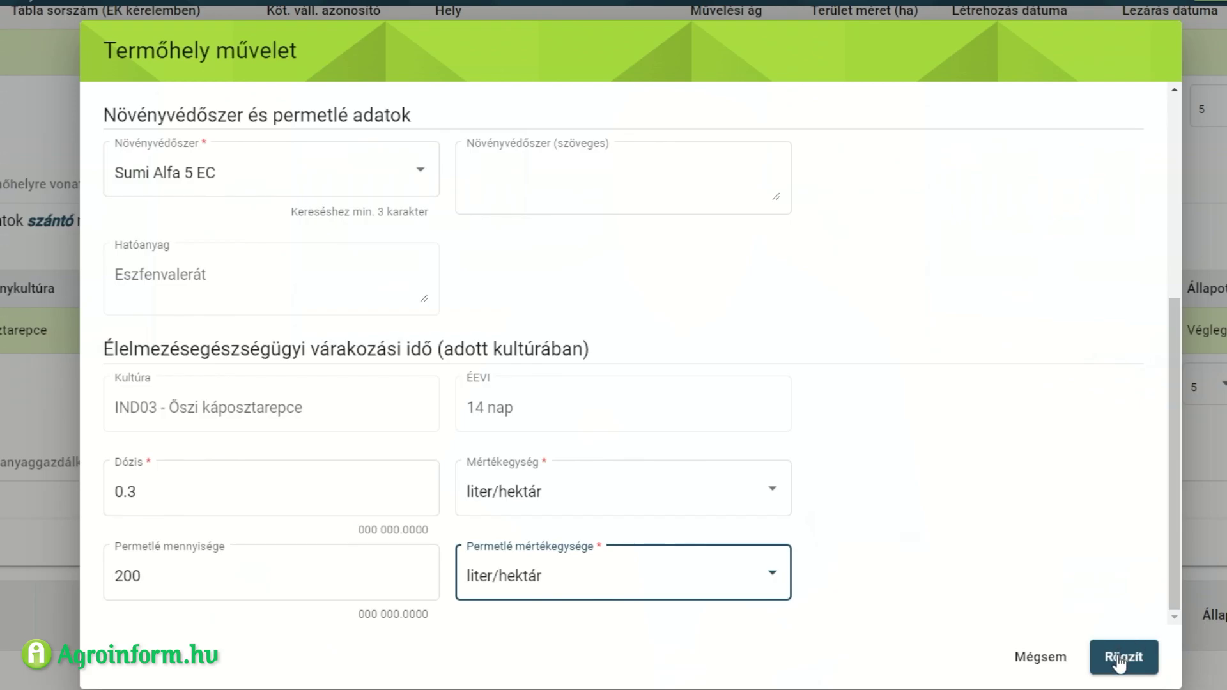
Record the Sumi Alfa 5 EC plant protection operation and finalise its entry in the operation log
click(1118, 658)
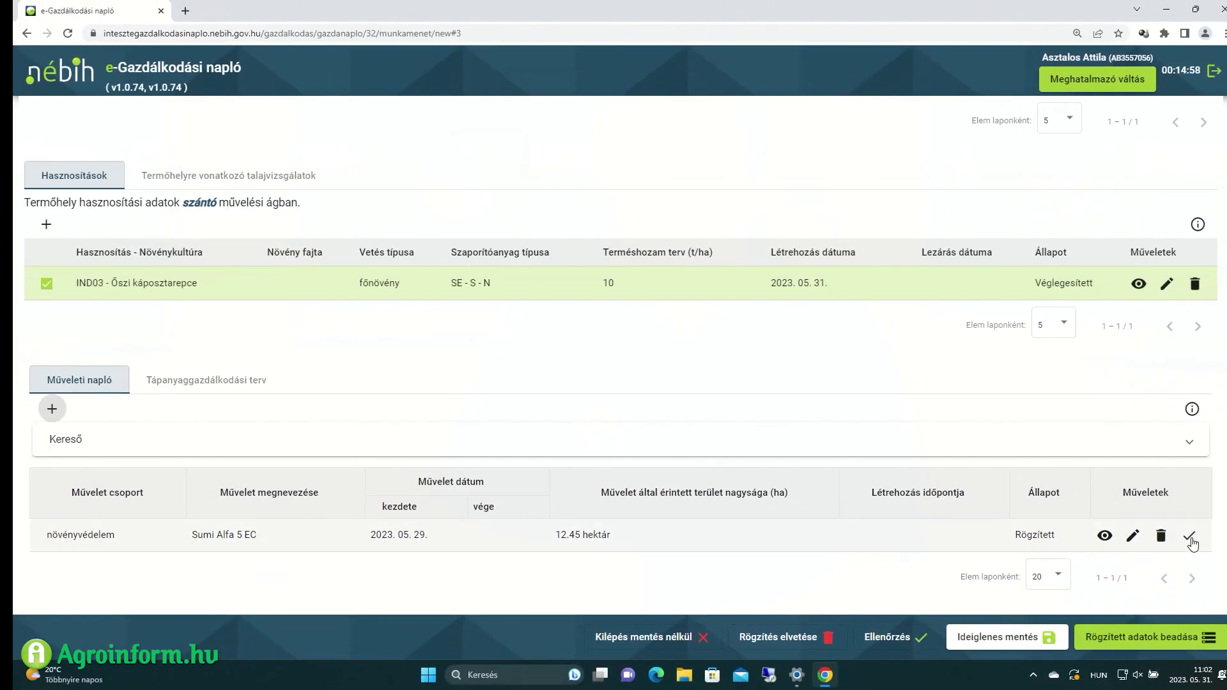
click(1221, 549)
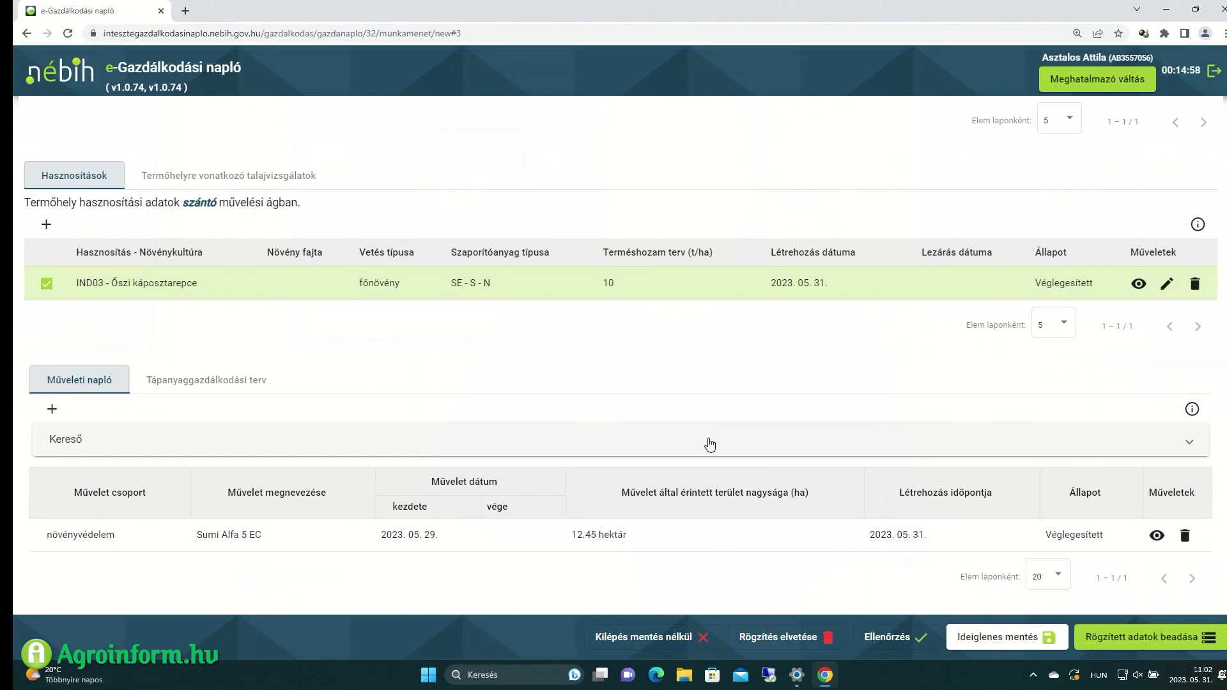
scroll(710, 442, up, 4)
scroll(718, 455, down, 4)
scroll(739, 460, up, 1)
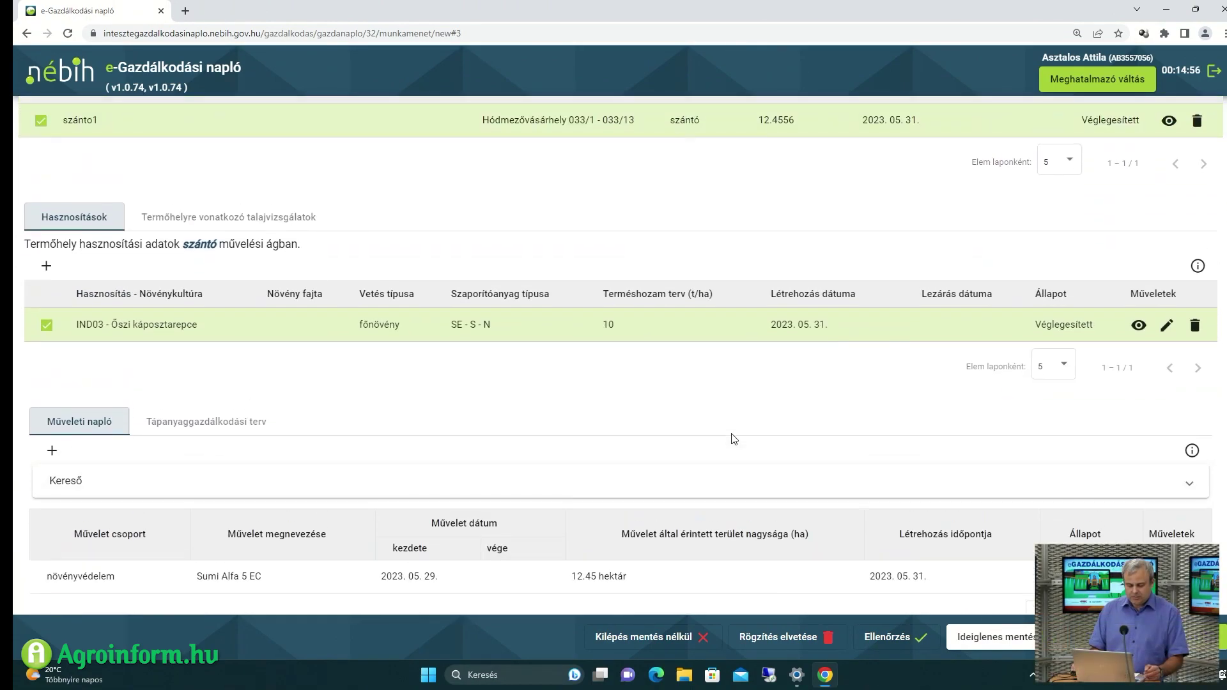
Save the farming log temporarily and submit the recorded data
scroll(733, 439, up, 2)
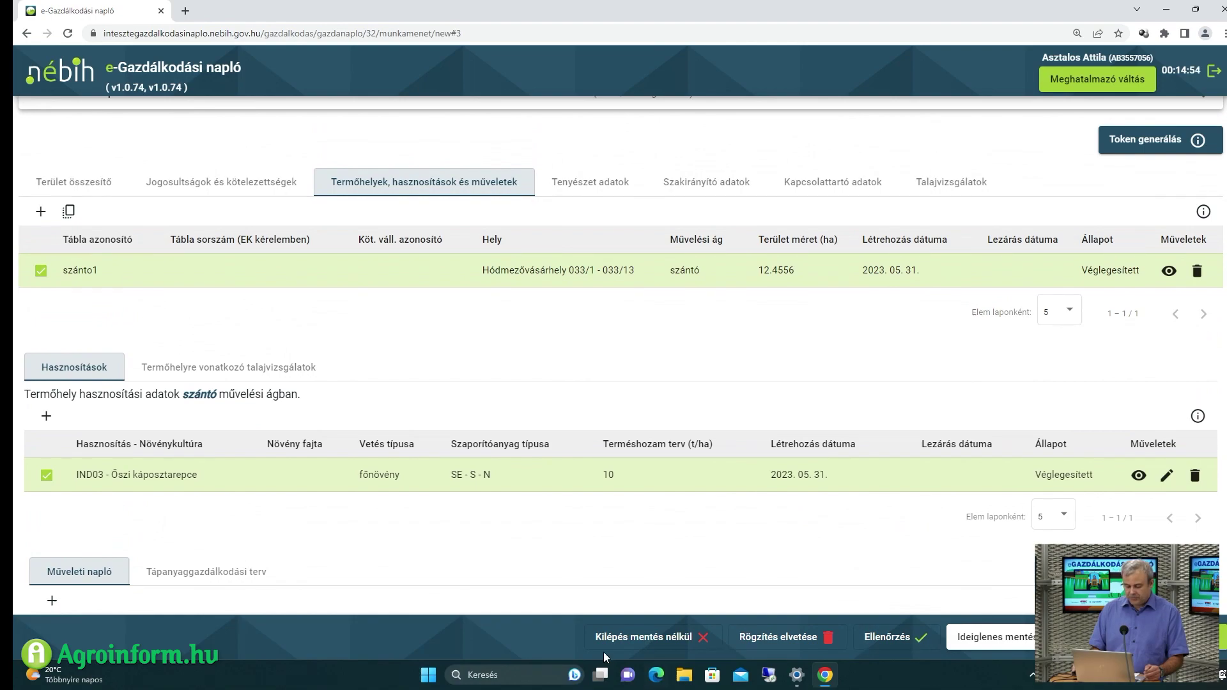
click(1009, 638)
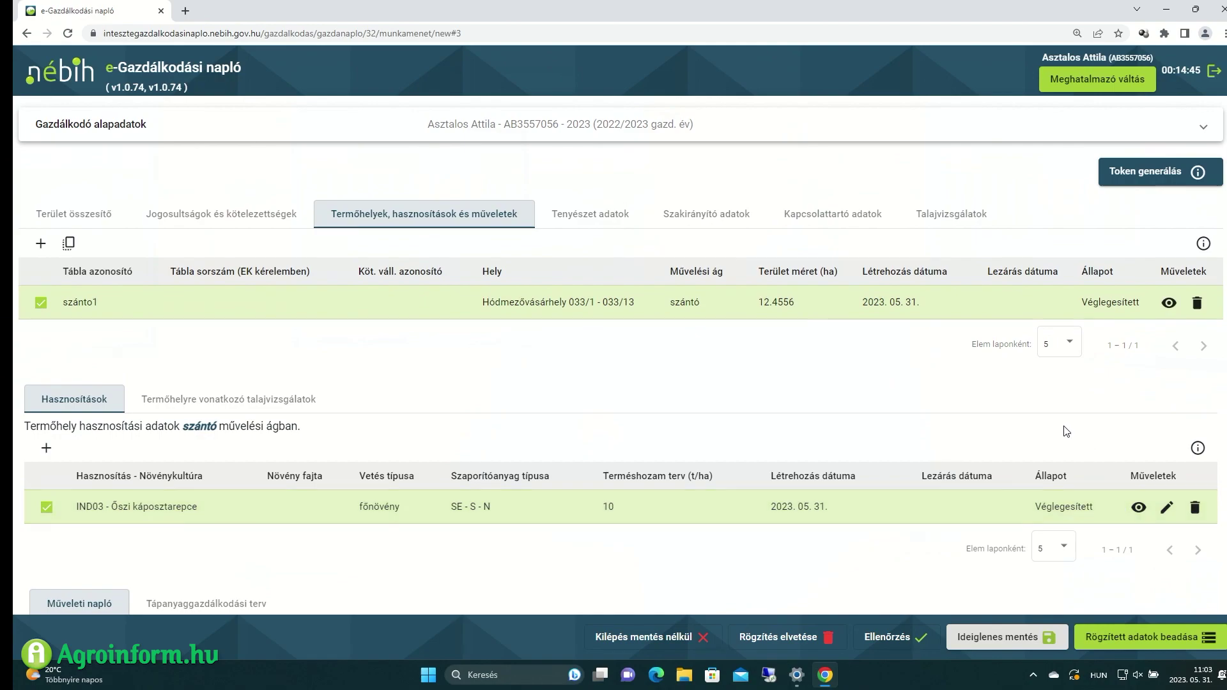
scroll(1050, 432, down, 2)
scroll(1049, 432, up, 1)
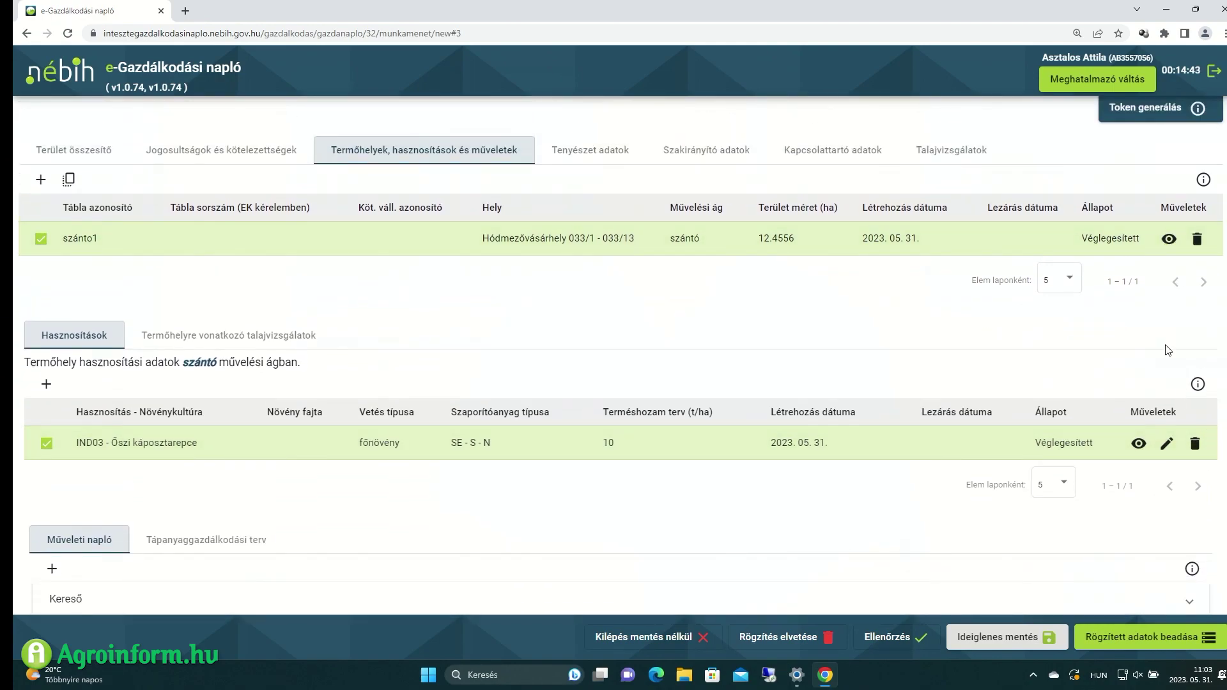
scroll(1180, 568, down, 1)
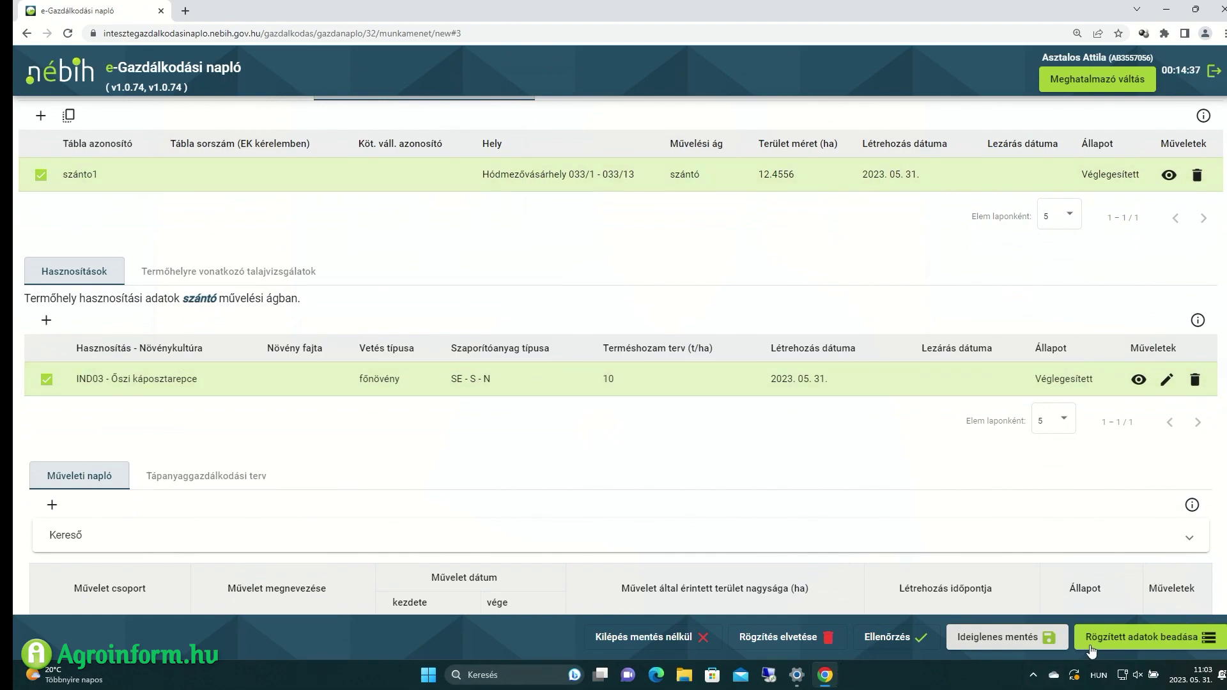
click(1149, 643)
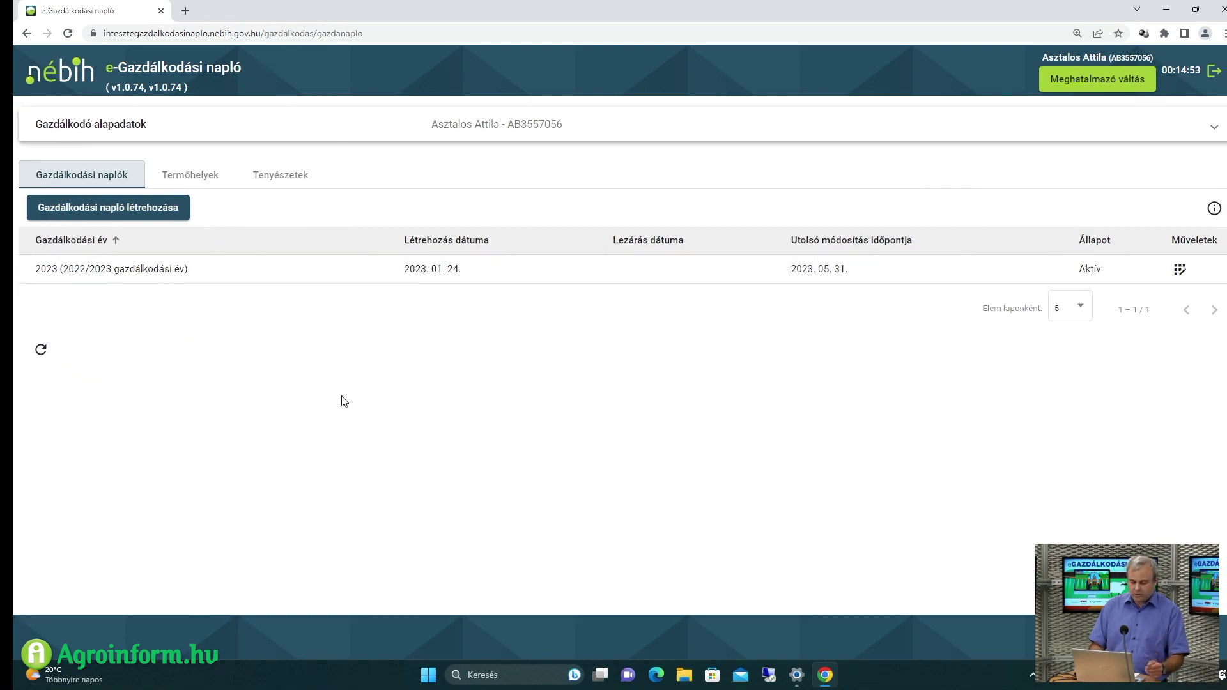
Reopen the 2023 farming log and examine site szánto1 with its submitted rapeseed use and plant protection operation
click(1179, 269)
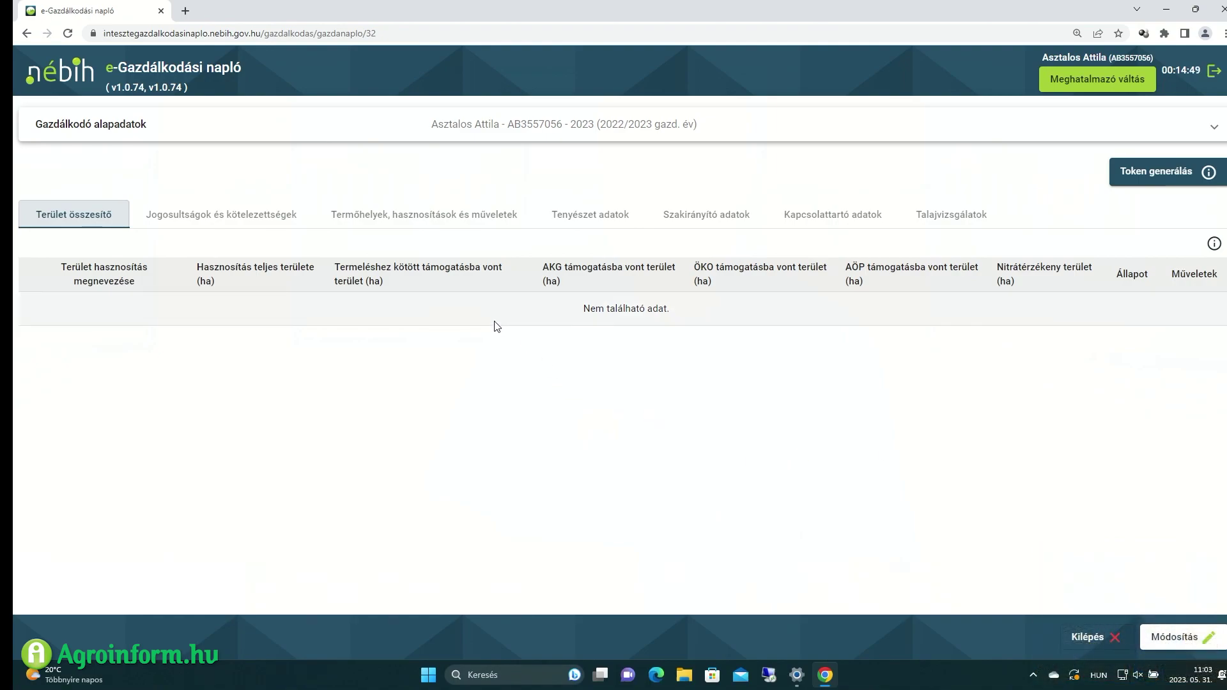
click(348, 228)
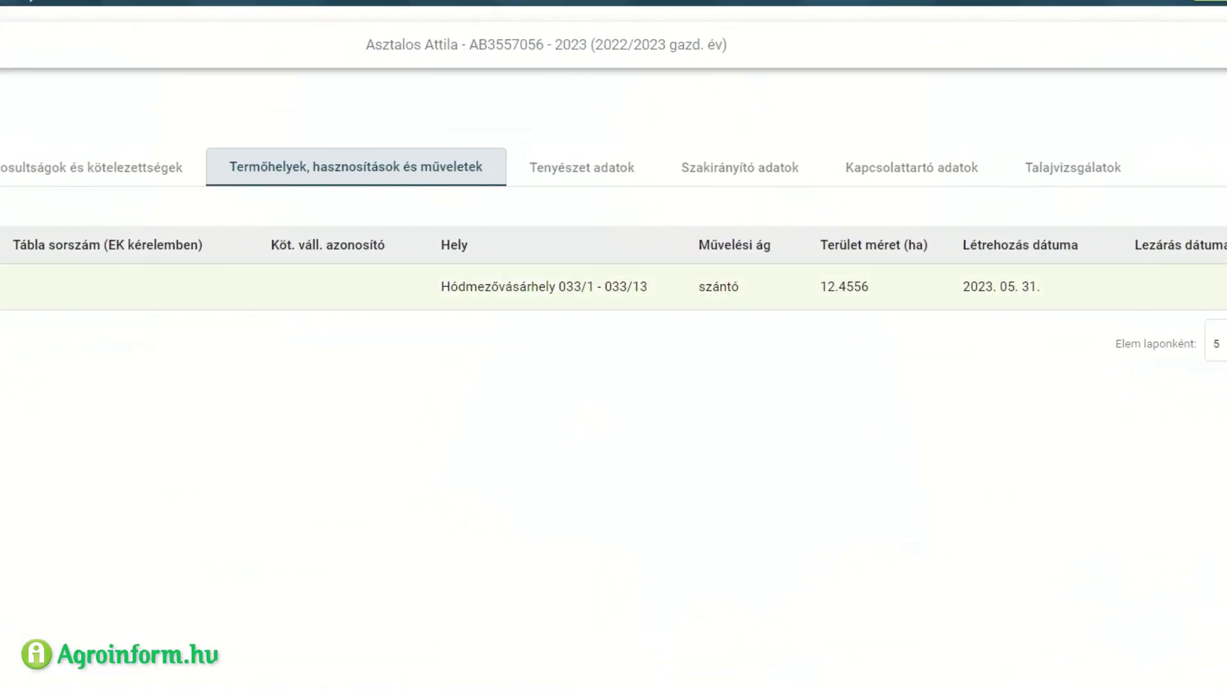
click(153, 288)
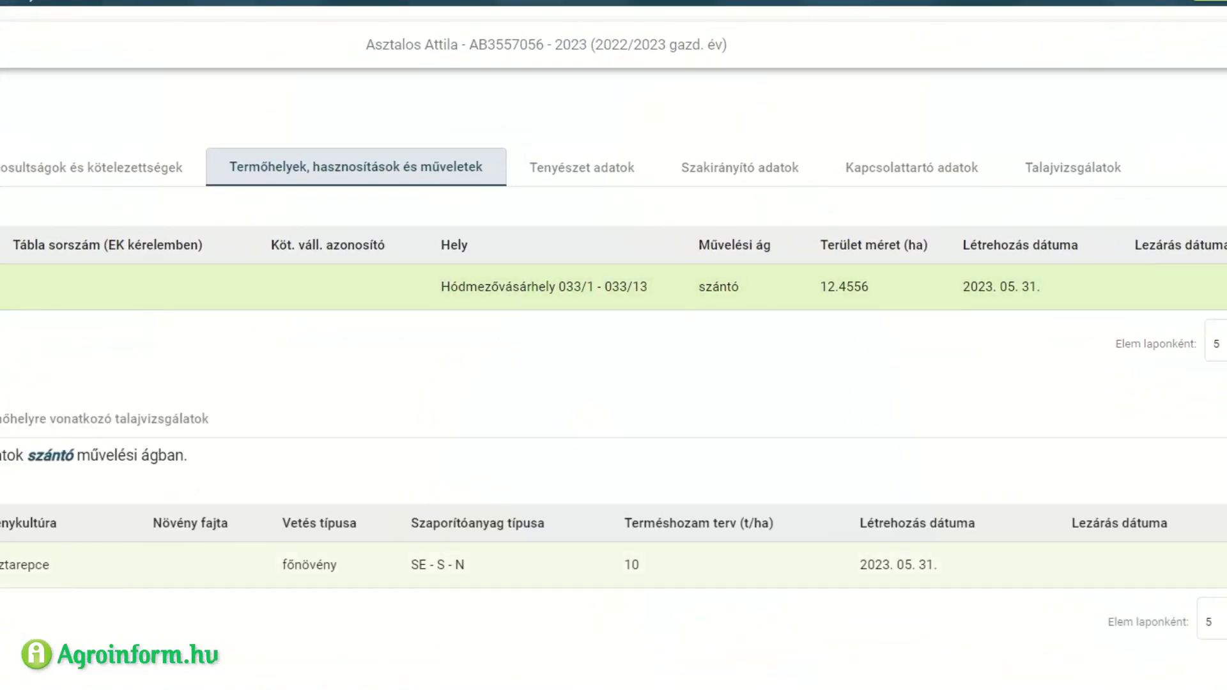
scroll(249, 504, down, 5)
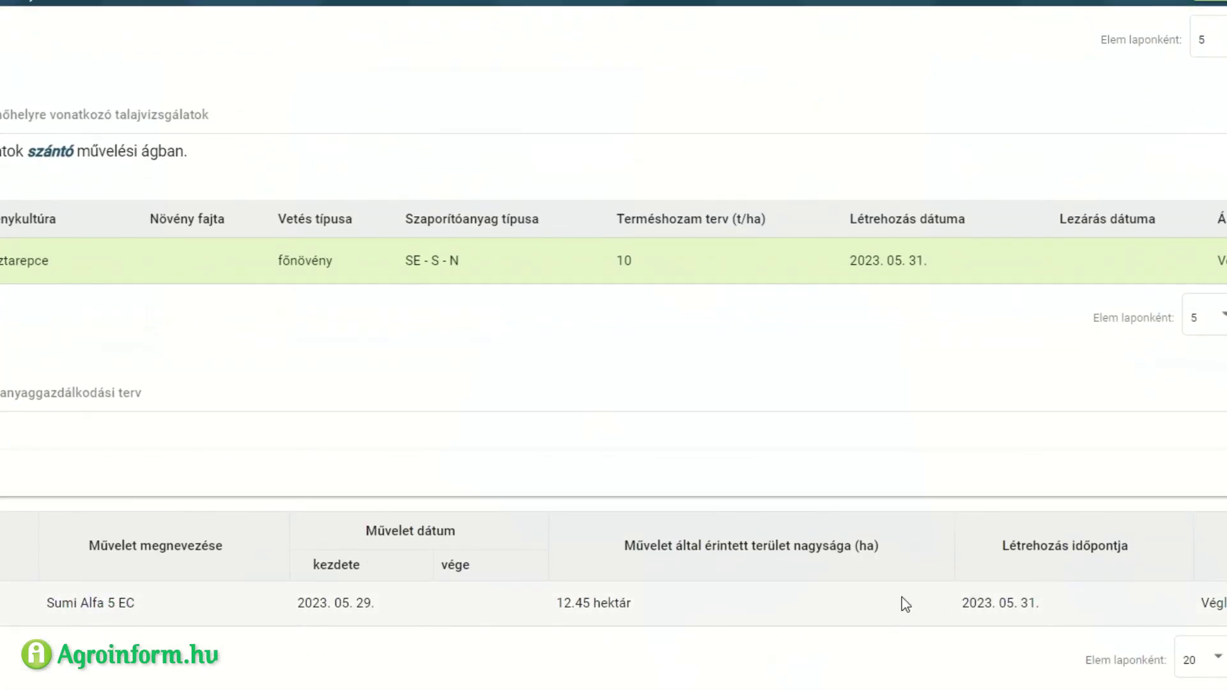
scroll(1054, 493, up, 4)
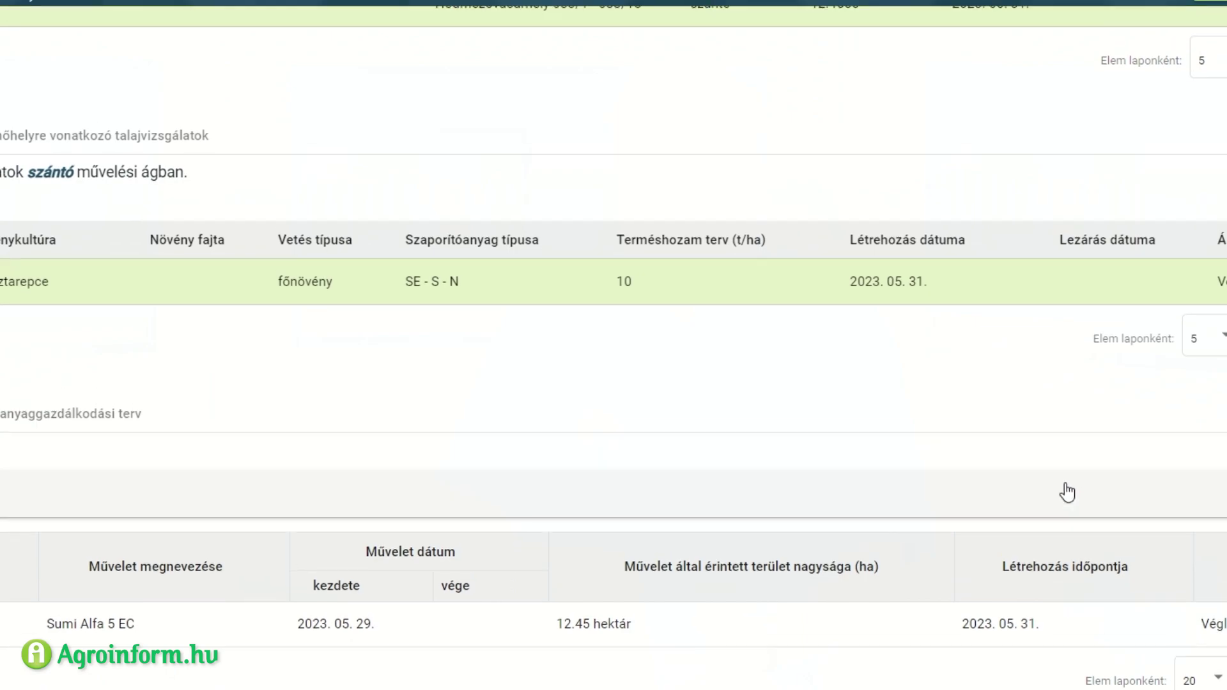
scroll(1058, 508, down, 2)
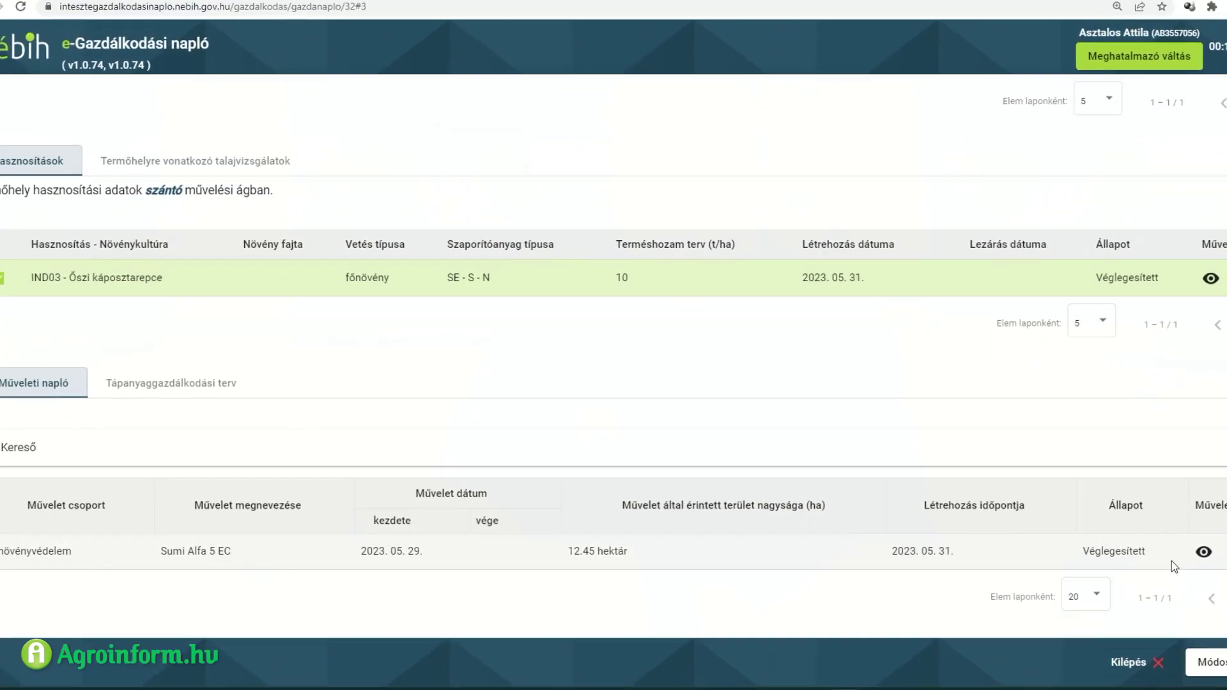
scroll(1174, 565, up, 4)
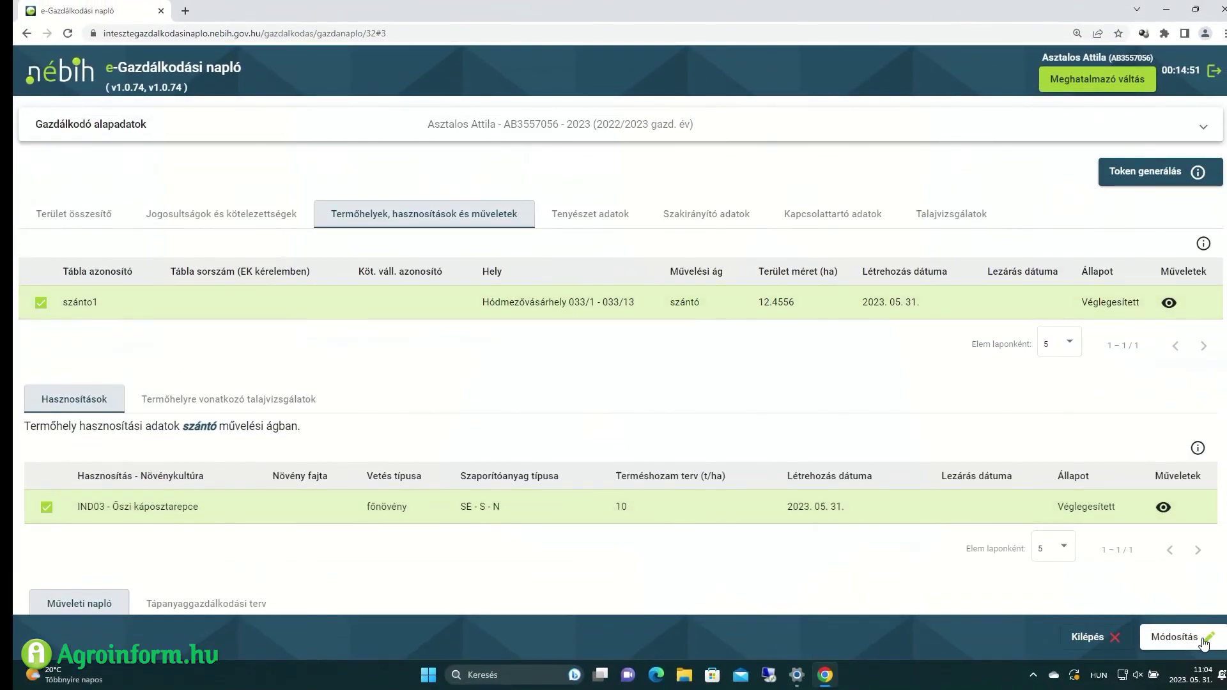
scroll(1144, 380, down, 3)
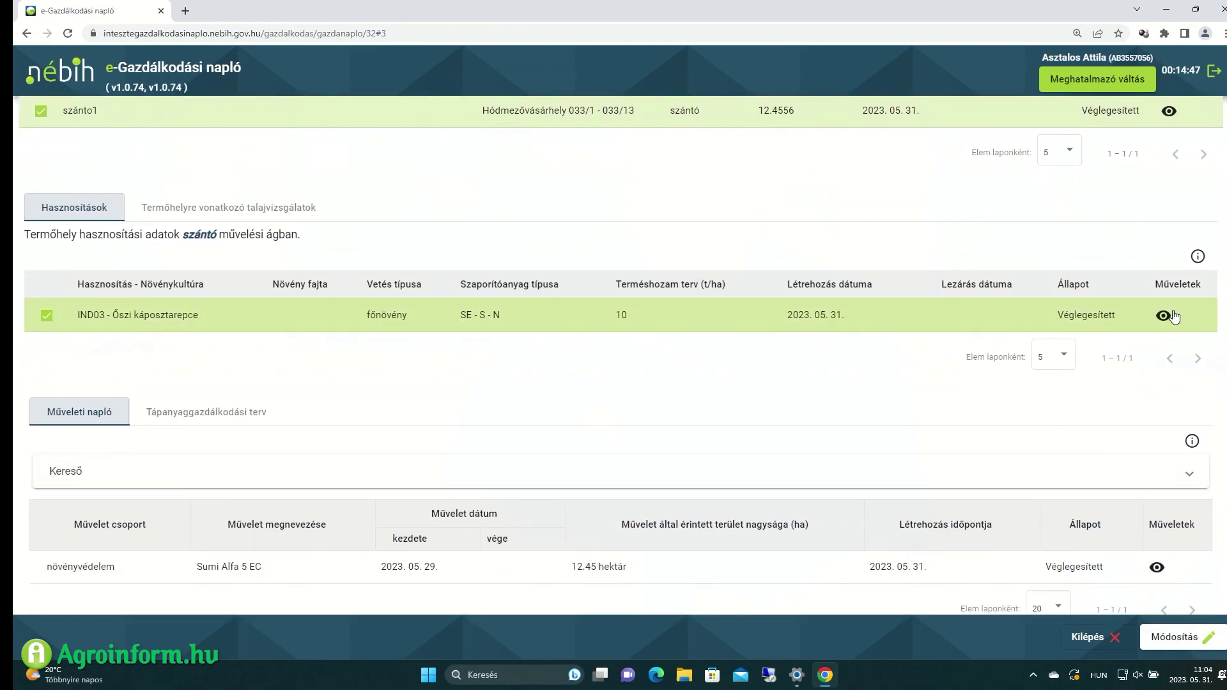
scroll(1169, 306, up, 3)
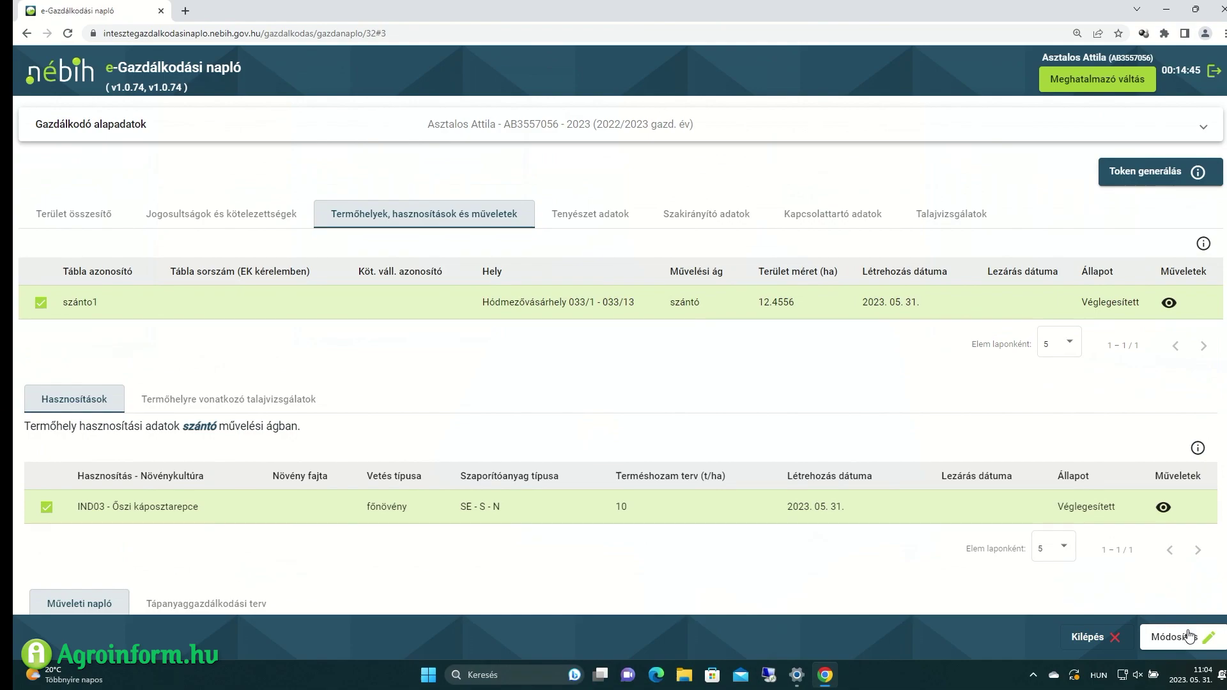
Open the log for modification and close the IND03 - Őszi káposztarepce use with the reason "adathiba"
click(1175, 637)
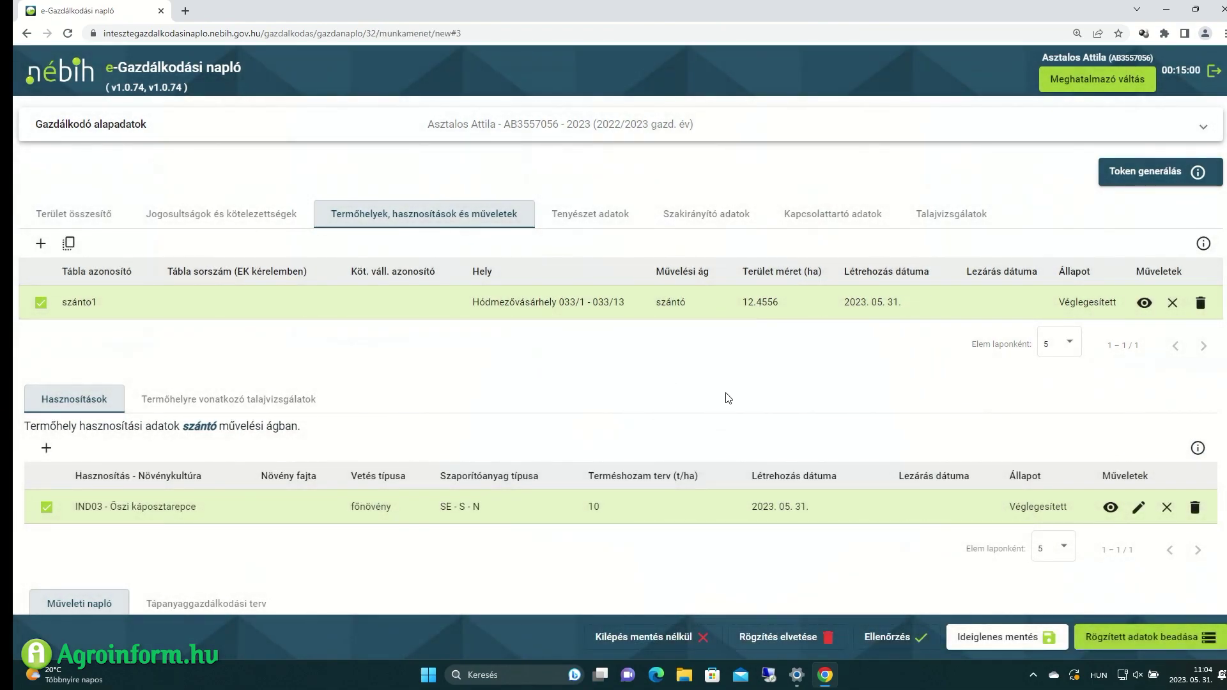
scroll(1164, 465, down, 2)
scroll(1164, 465, down, 2)
scroll(1121, 450, up, 3)
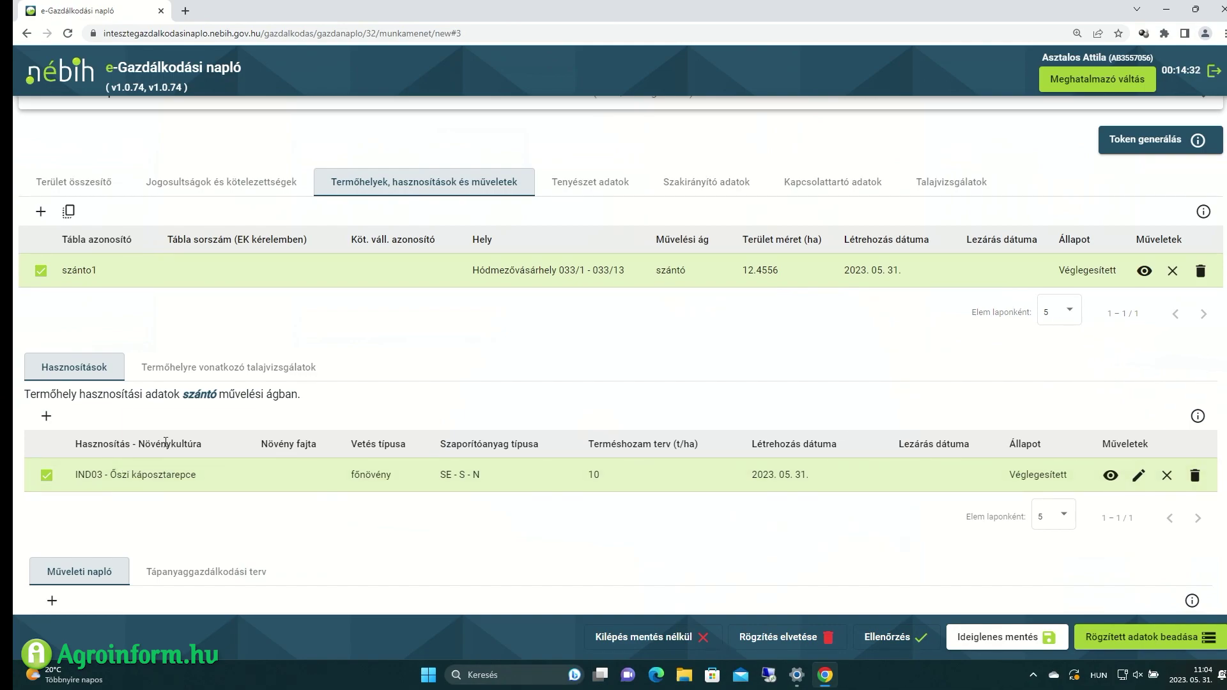
scroll(869, 368, down, 1)
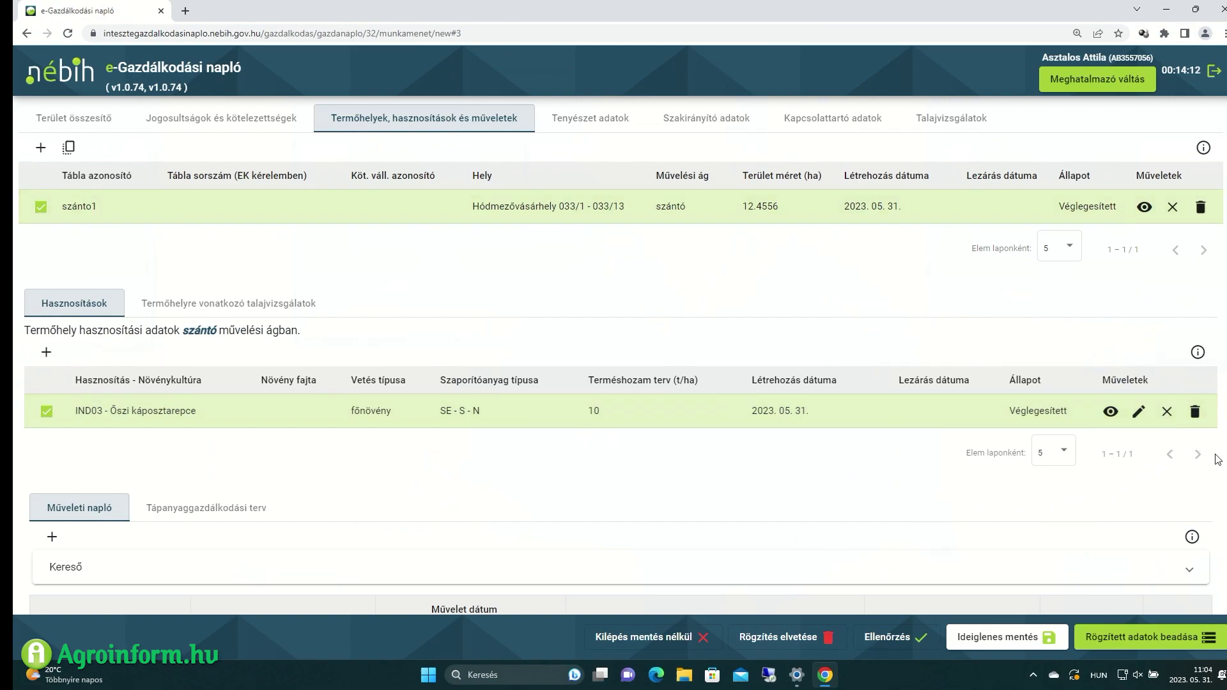
click(1166, 411)
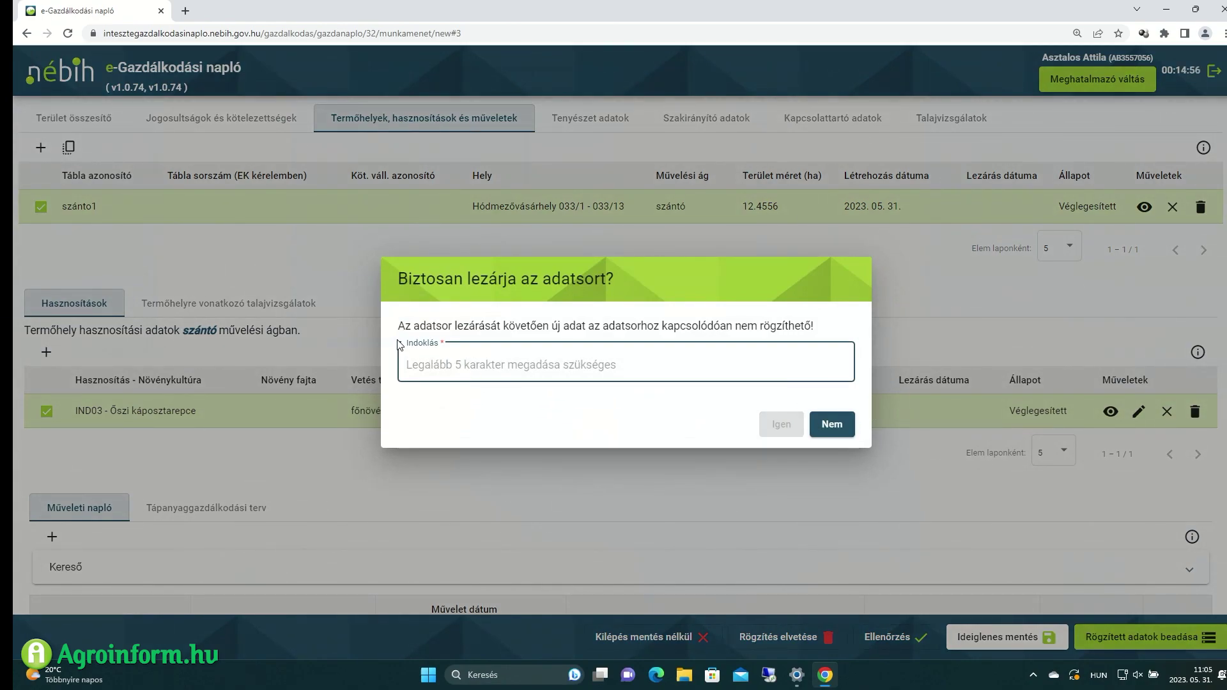
text(adathiba)
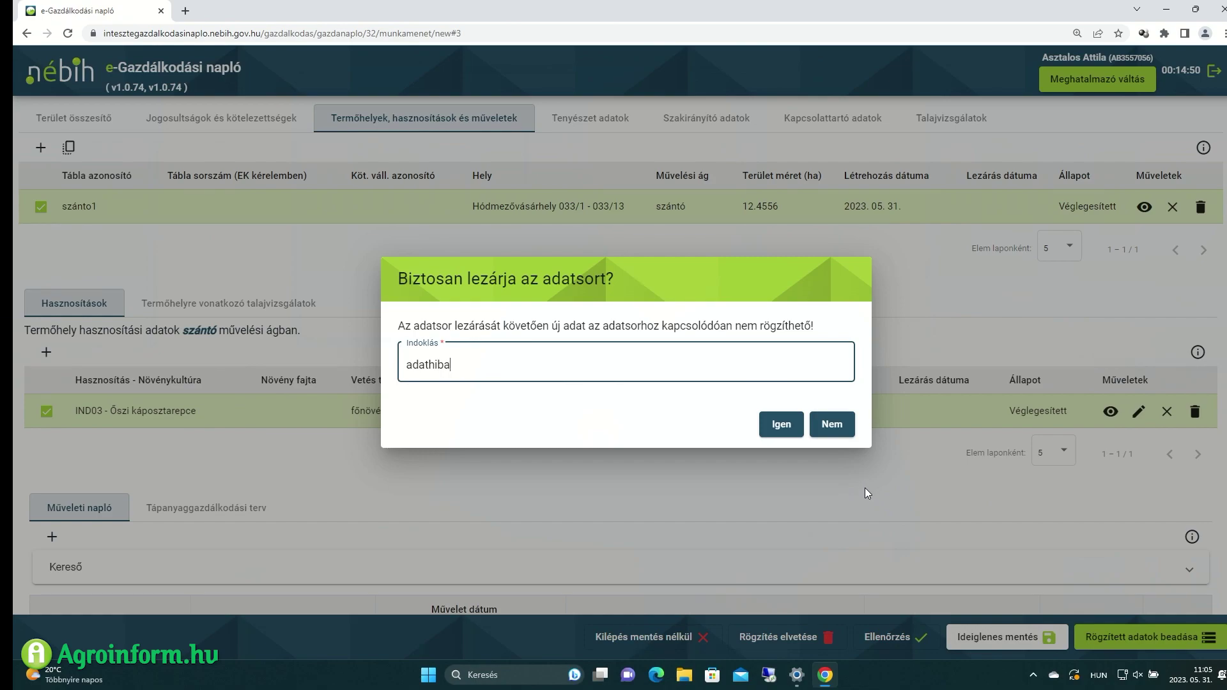
click(773, 425)
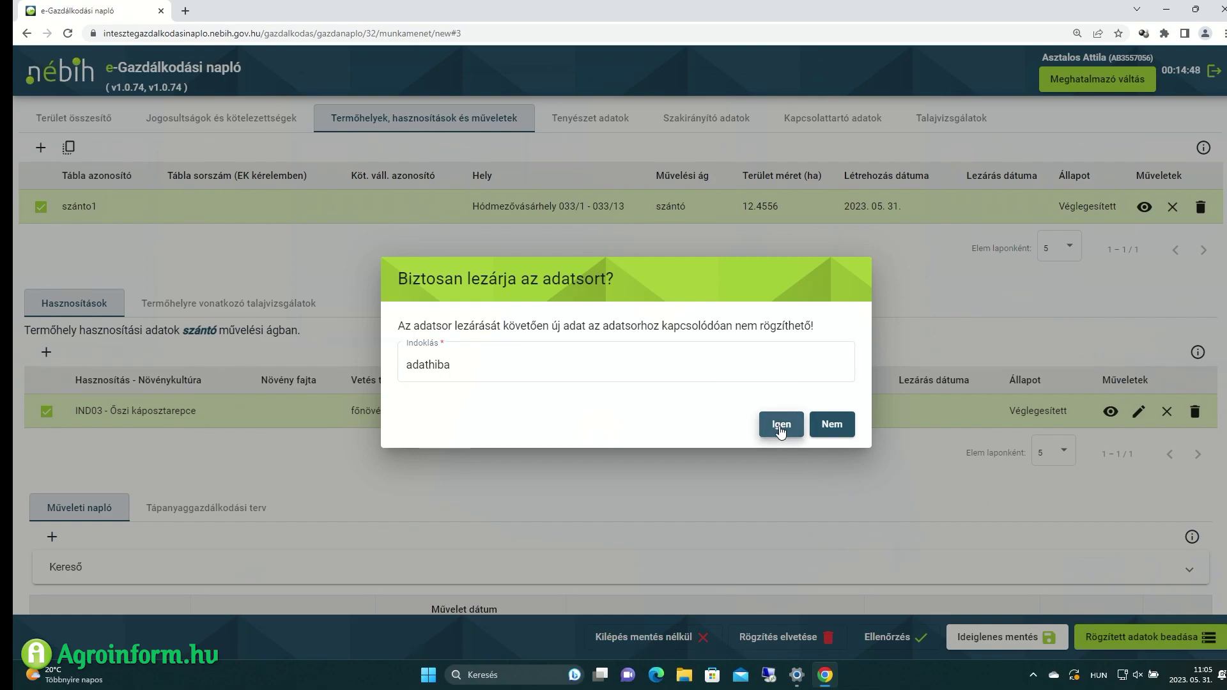
Review the closed crop use and its operation, then look through the operation group choices in the operation log's search filter
scroll(895, 531, down, 1)
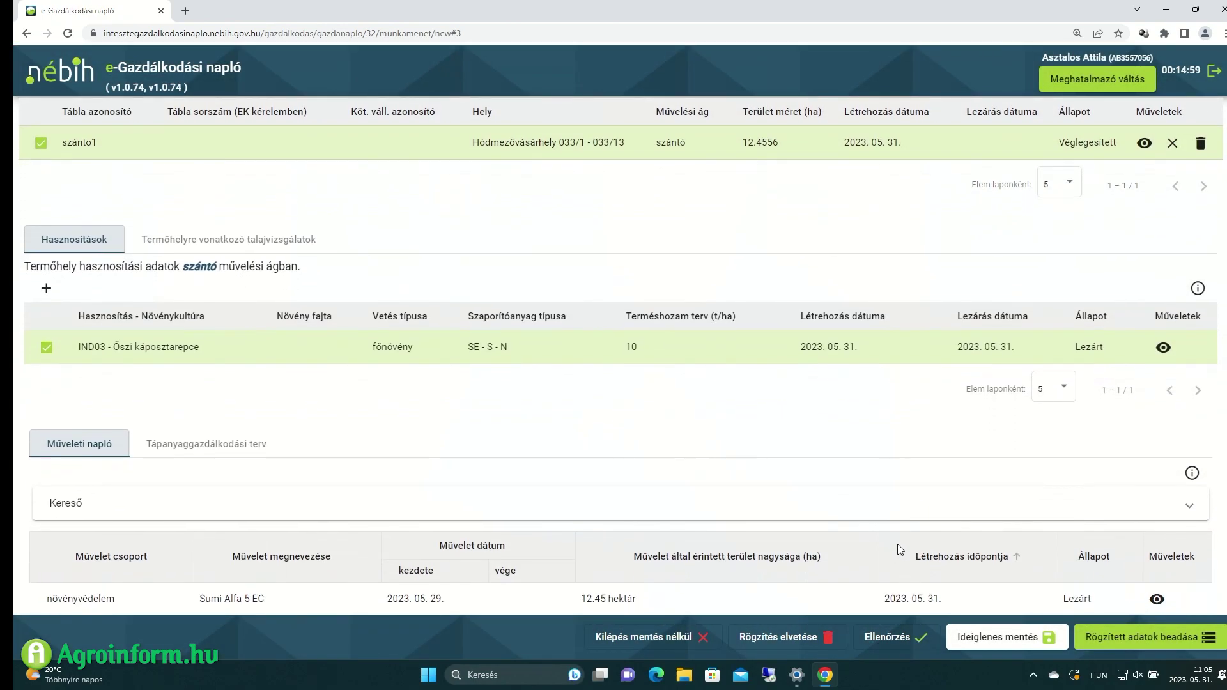
scroll(926, 488, down, 1)
scroll(934, 492, up, 1)
scroll(401, 465, down, 1)
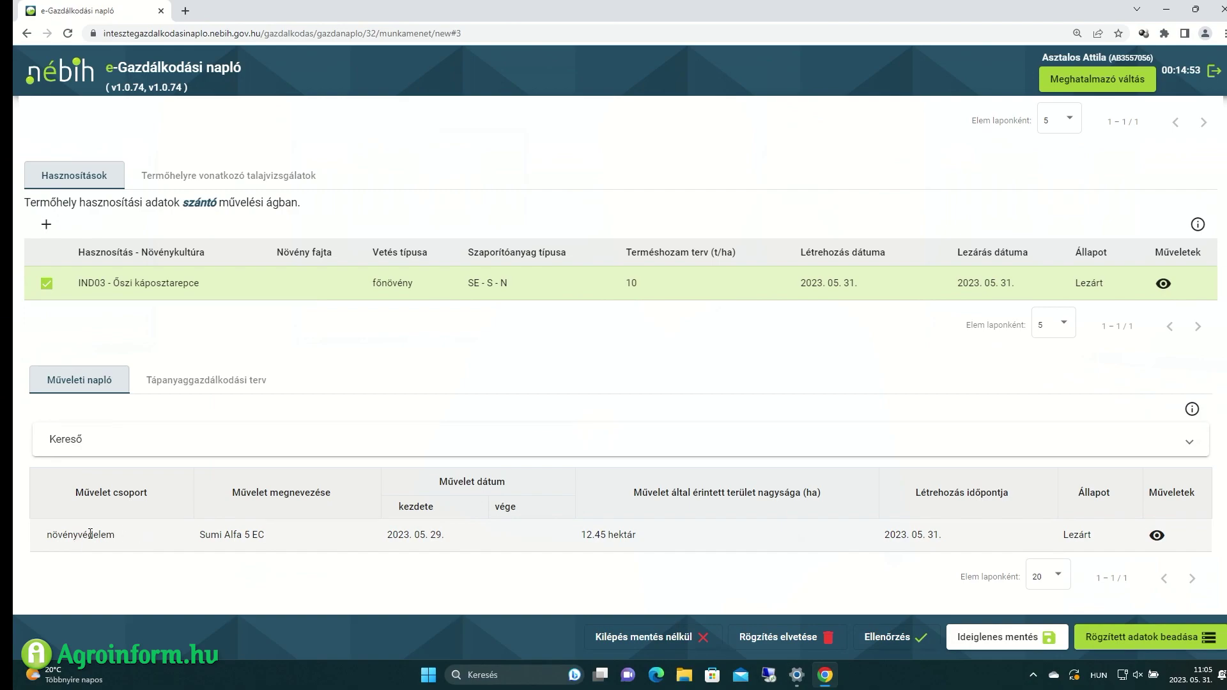
scroll(347, 403, up, 1)
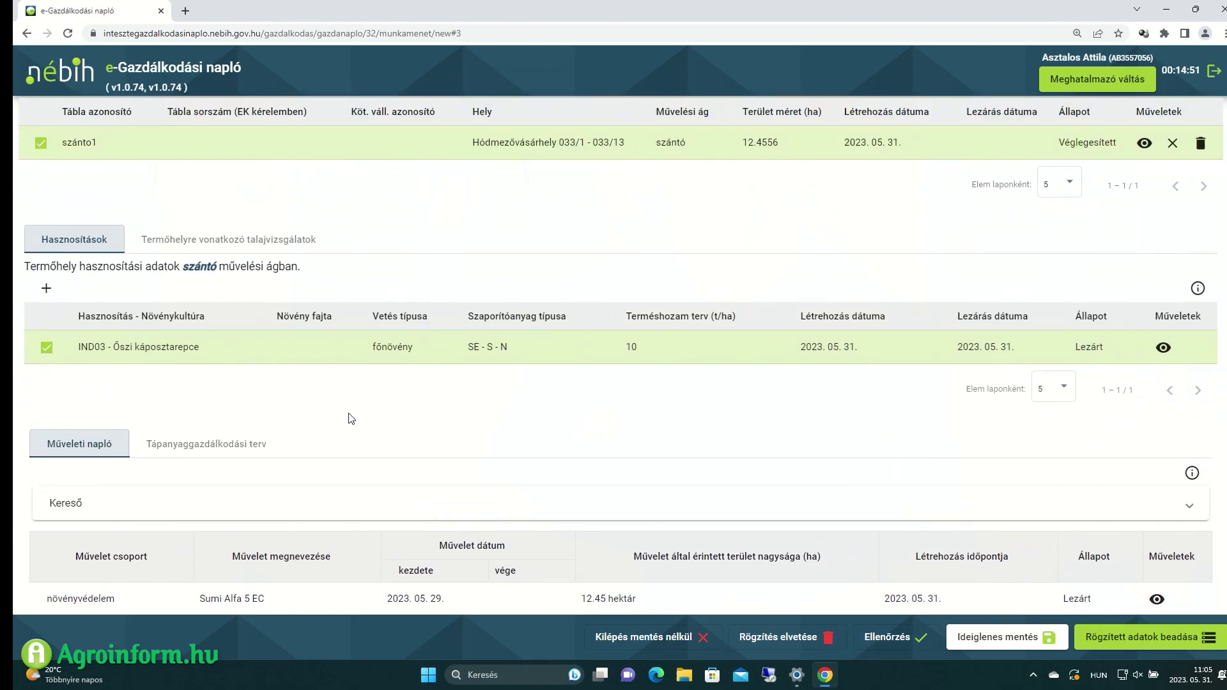
scroll(379, 411, down, 1)
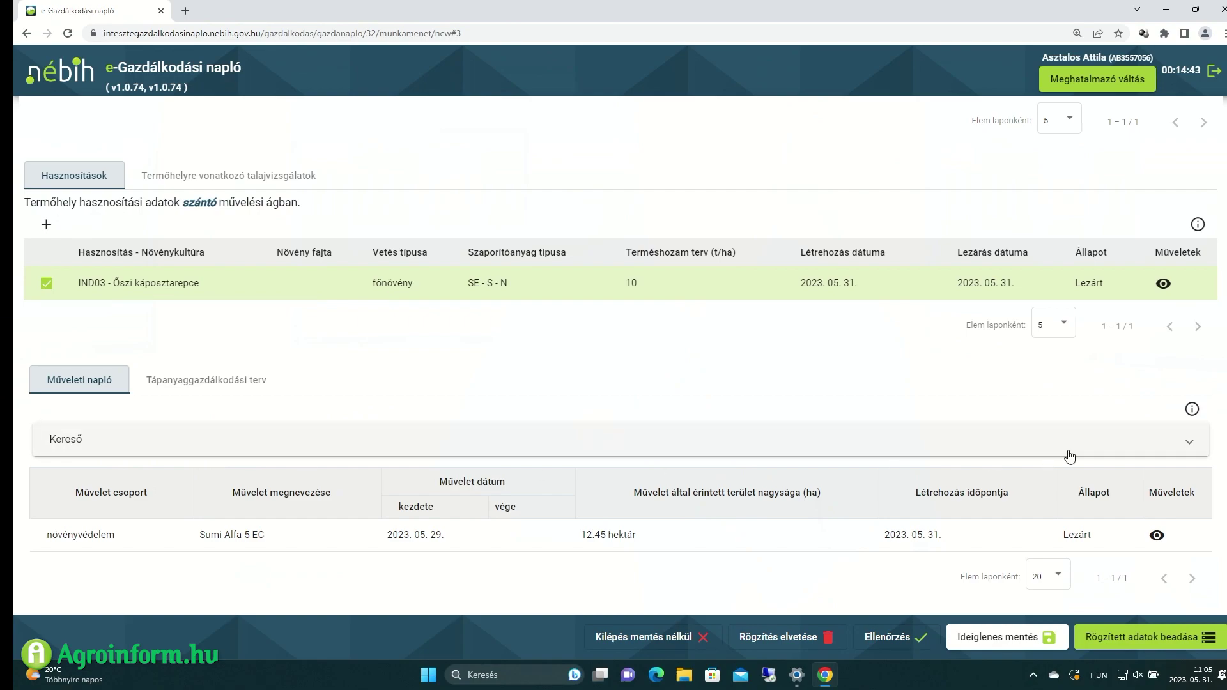
click(1188, 442)
scroll(948, 499, down, 2)
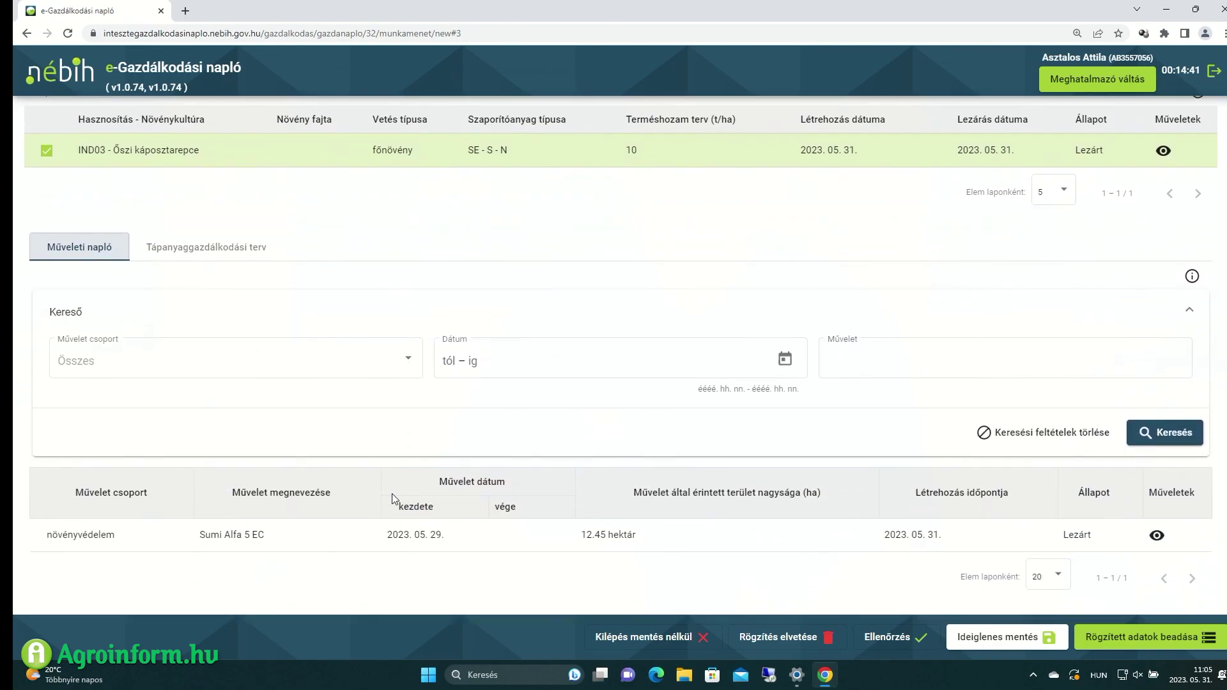
click(151, 362)
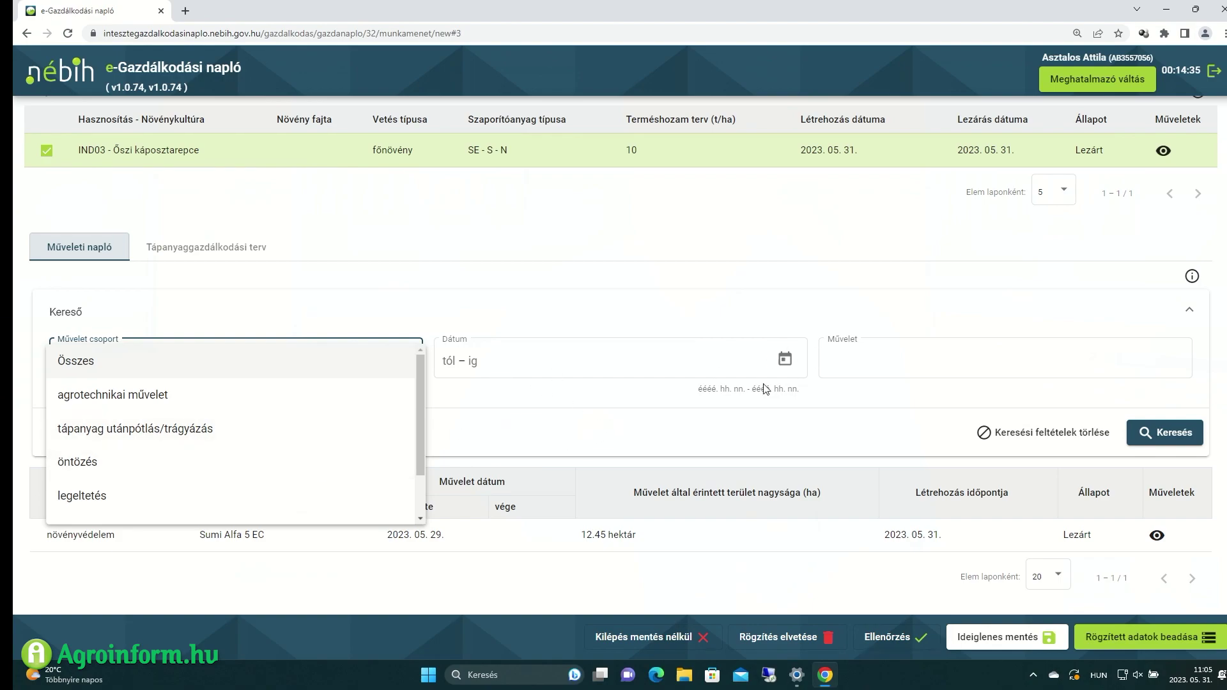
click(518, 446)
scroll(540, 459, up, 1)
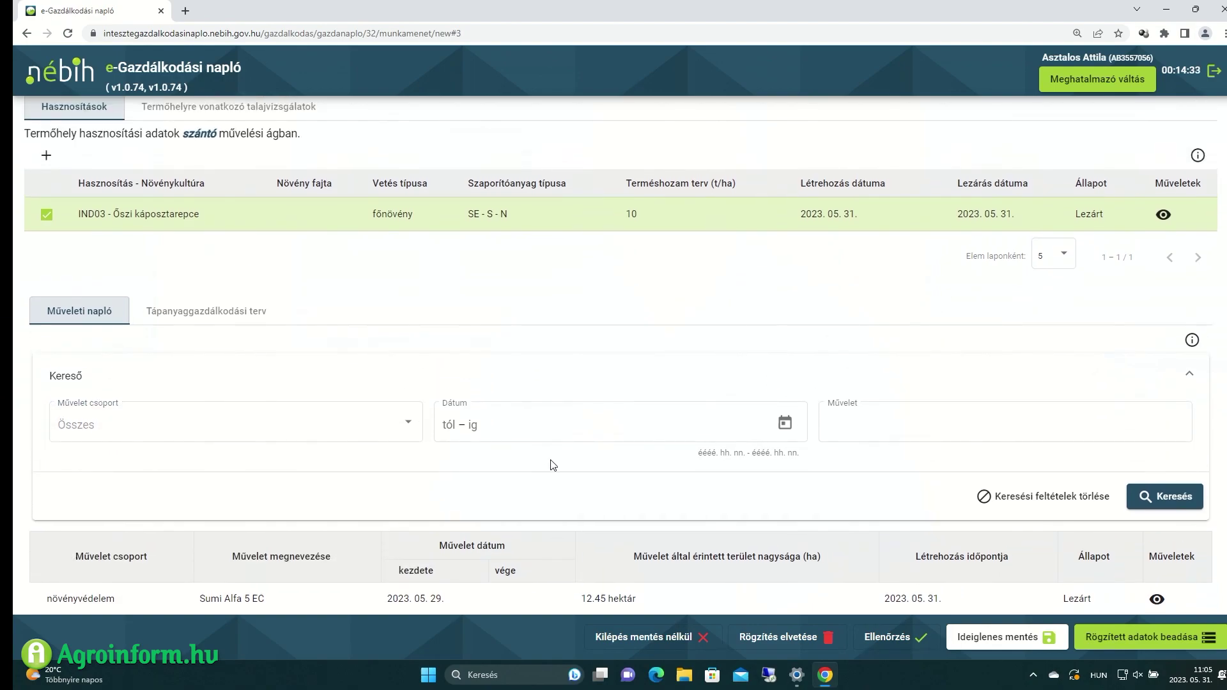
Sort the site table by Tábla azonosító in ascending order and view its items-per-page options
scroll(545, 462, up, 3)
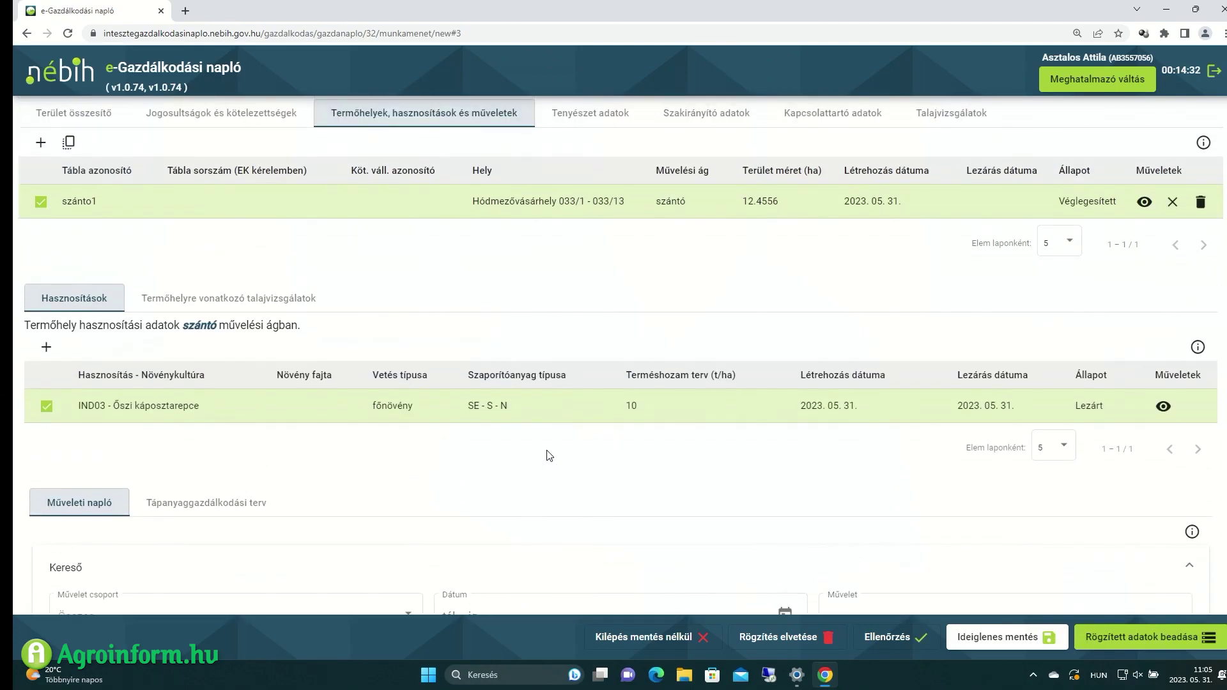
click(140, 171)
scroll(602, 405, down, 2)
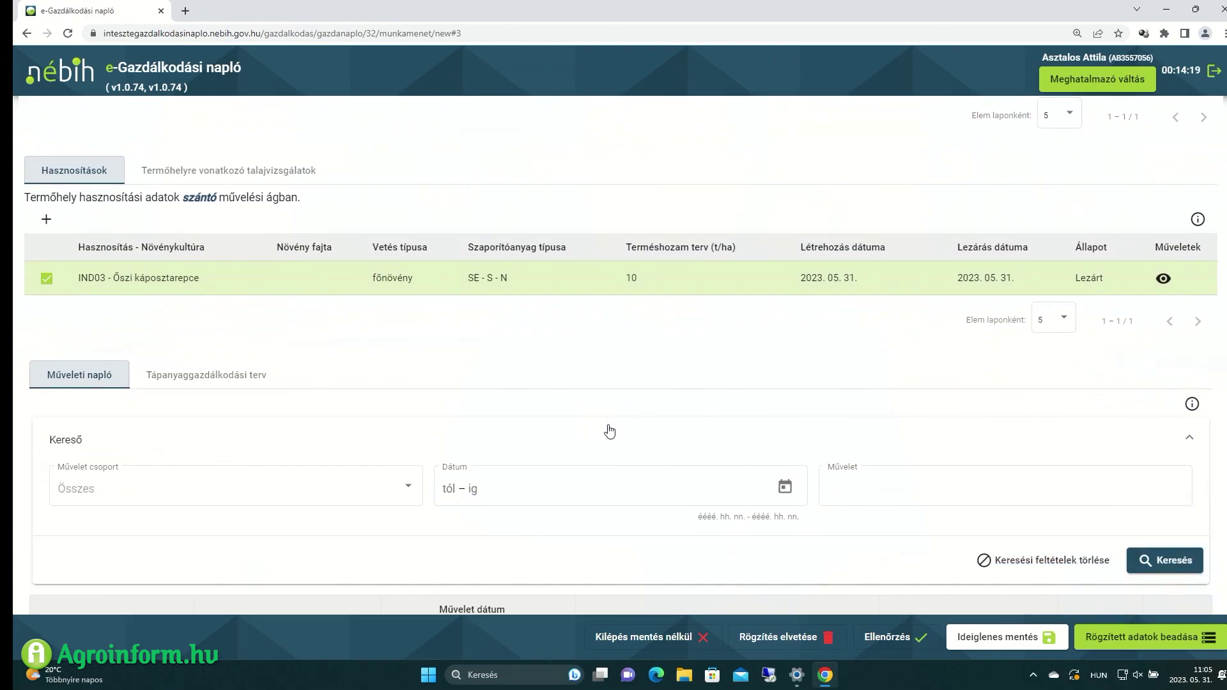
scroll(664, 430, up, 3)
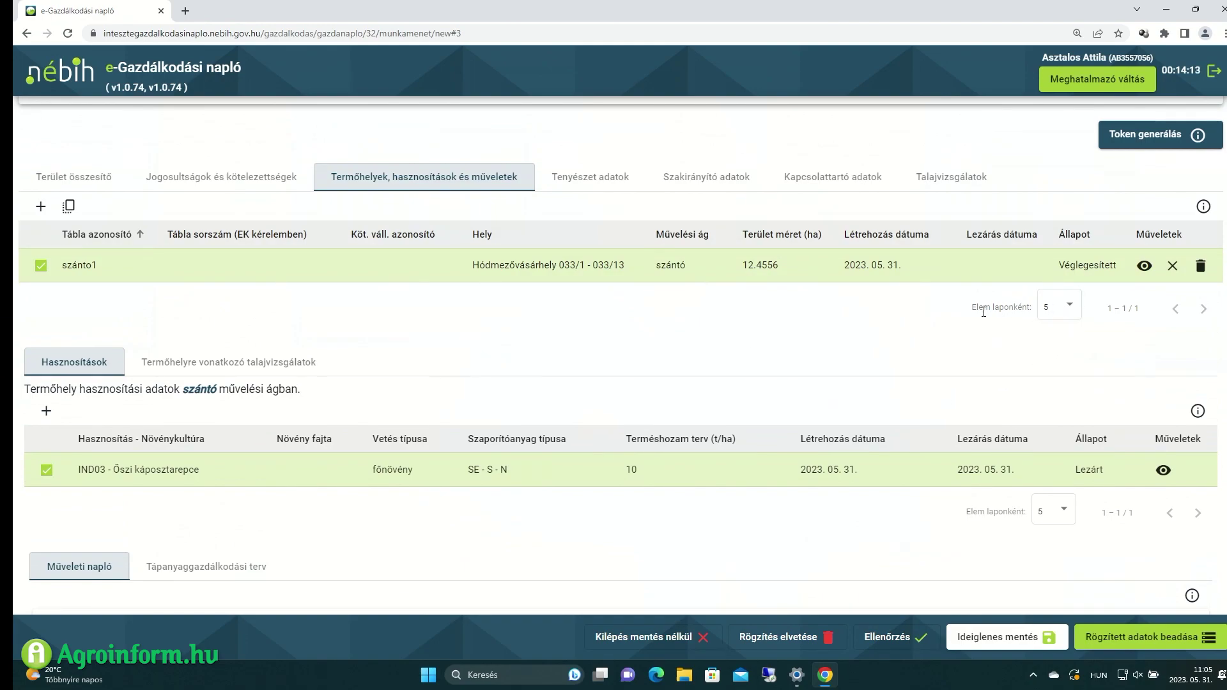
click(1070, 310)
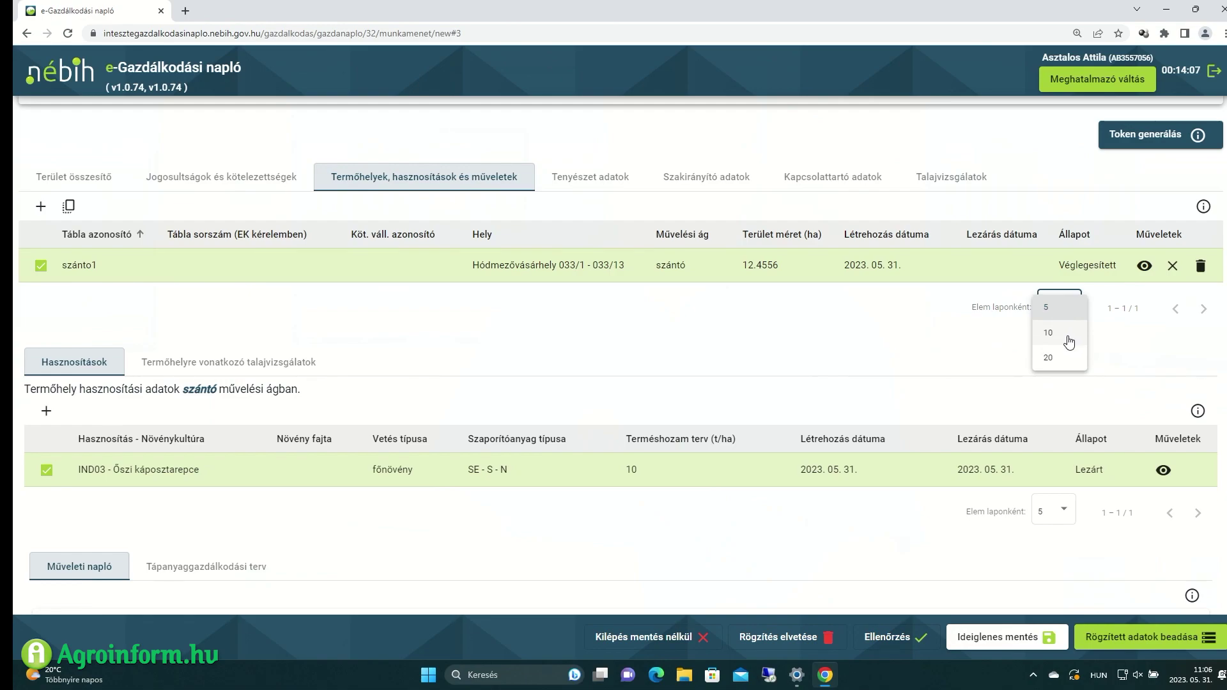
click(1161, 343)
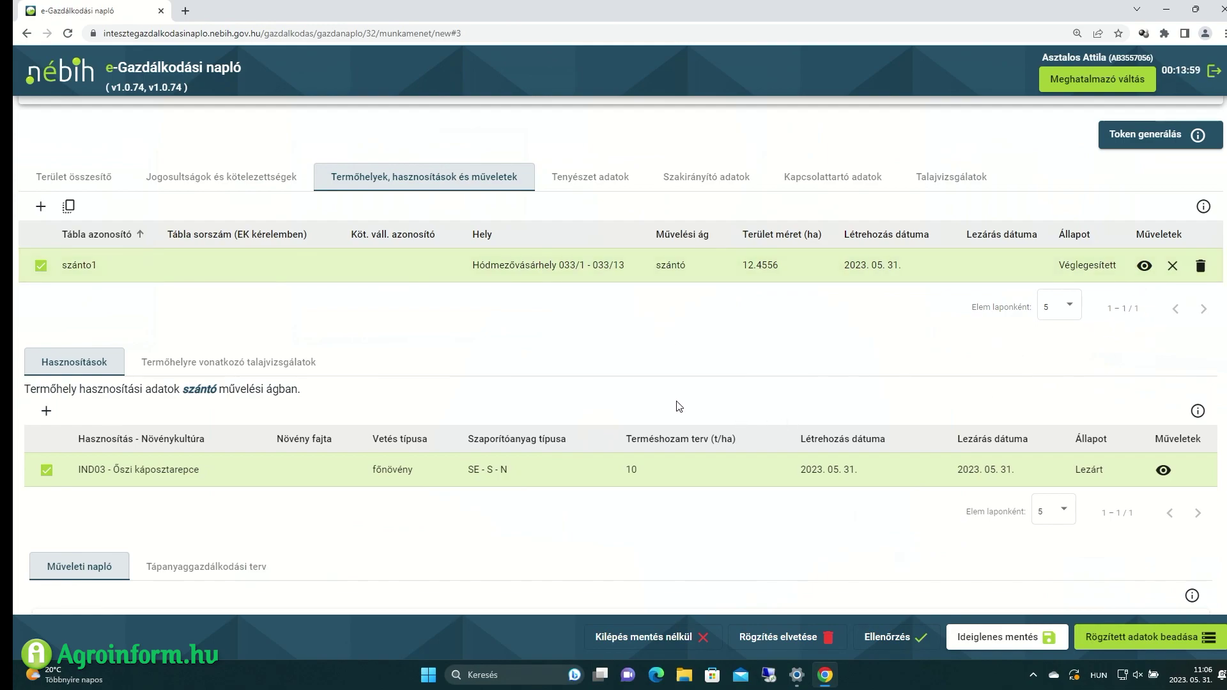
Collapse the search filter of the operation log for the closed IND03 crop use
scroll(660, 396, down, 5)
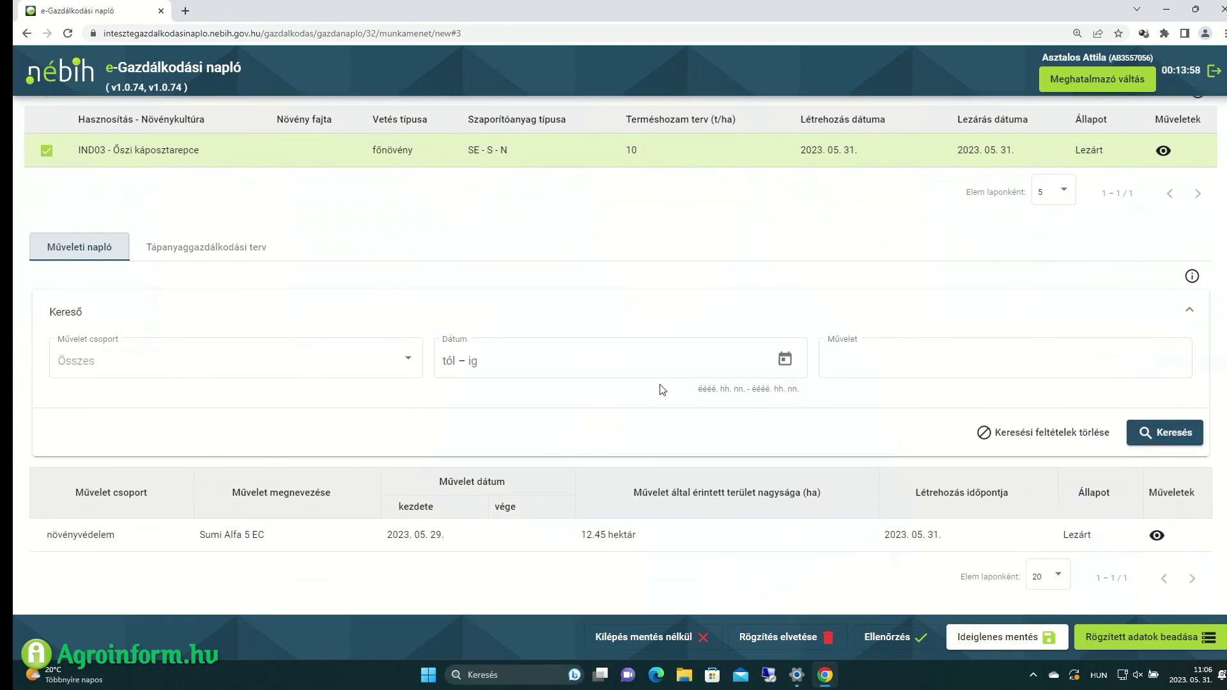
click(1189, 310)
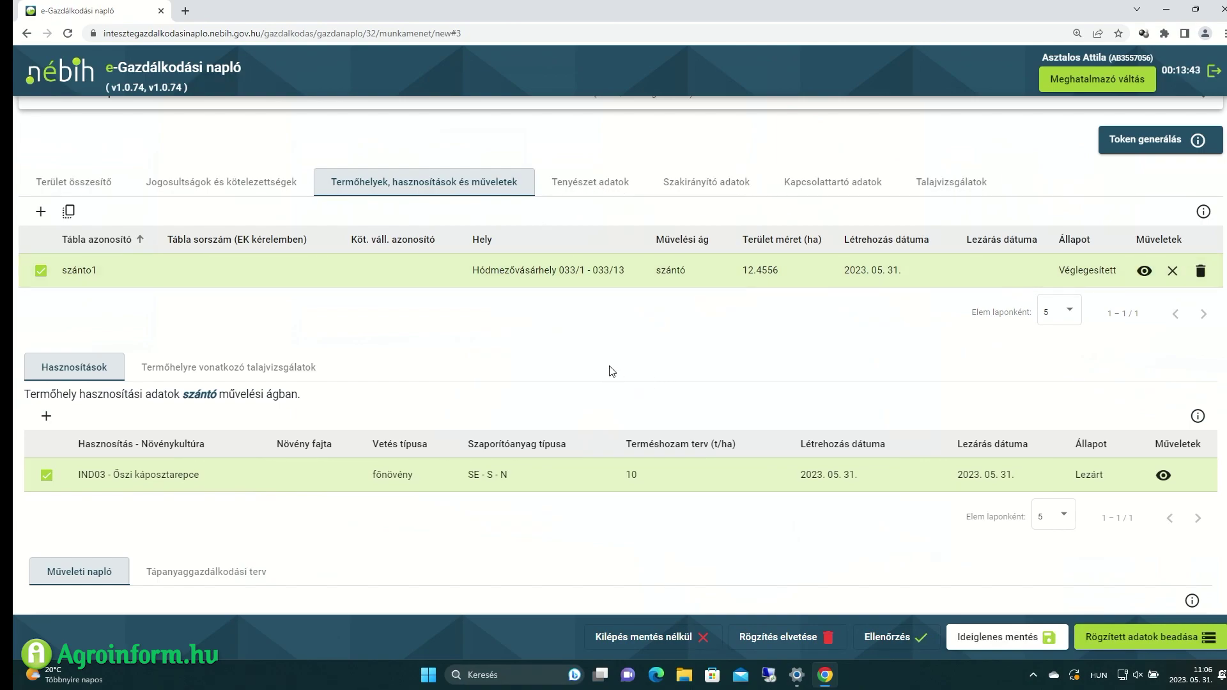
scroll(62, 341, down, 1)
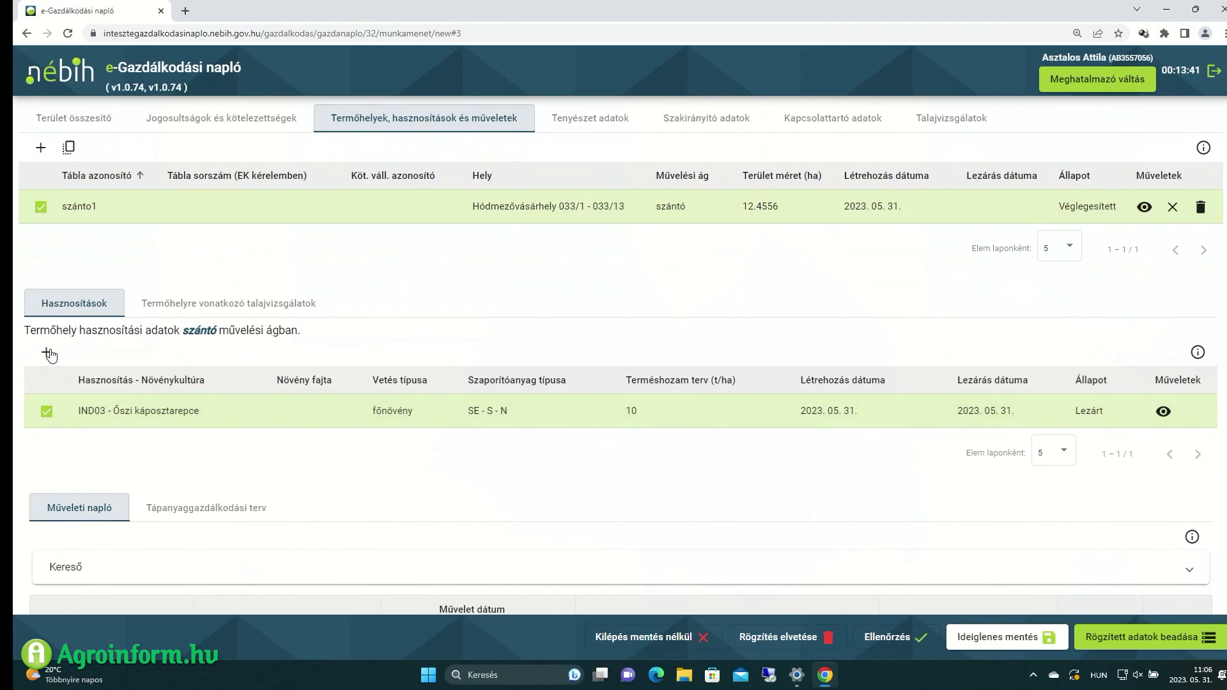
Add a new crop use to site szánto1 as főnövény with the use code IND04 Tavaszi káposztarepce
click(46, 353)
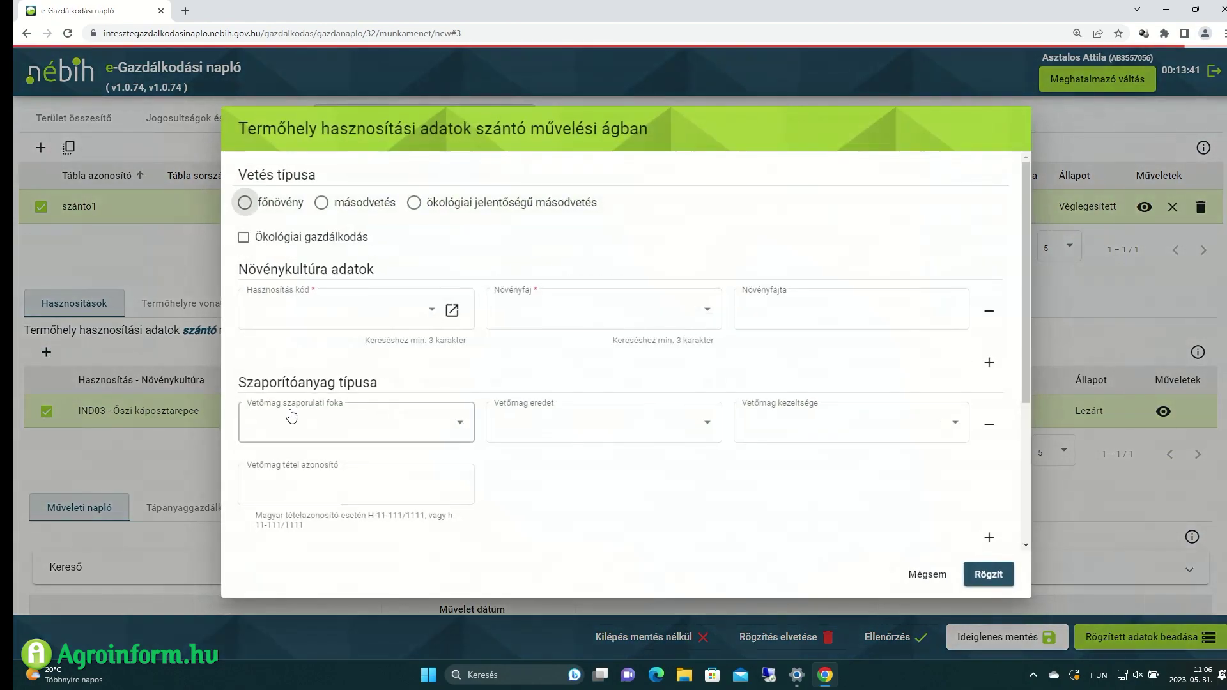
click(246, 212)
click(351, 313)
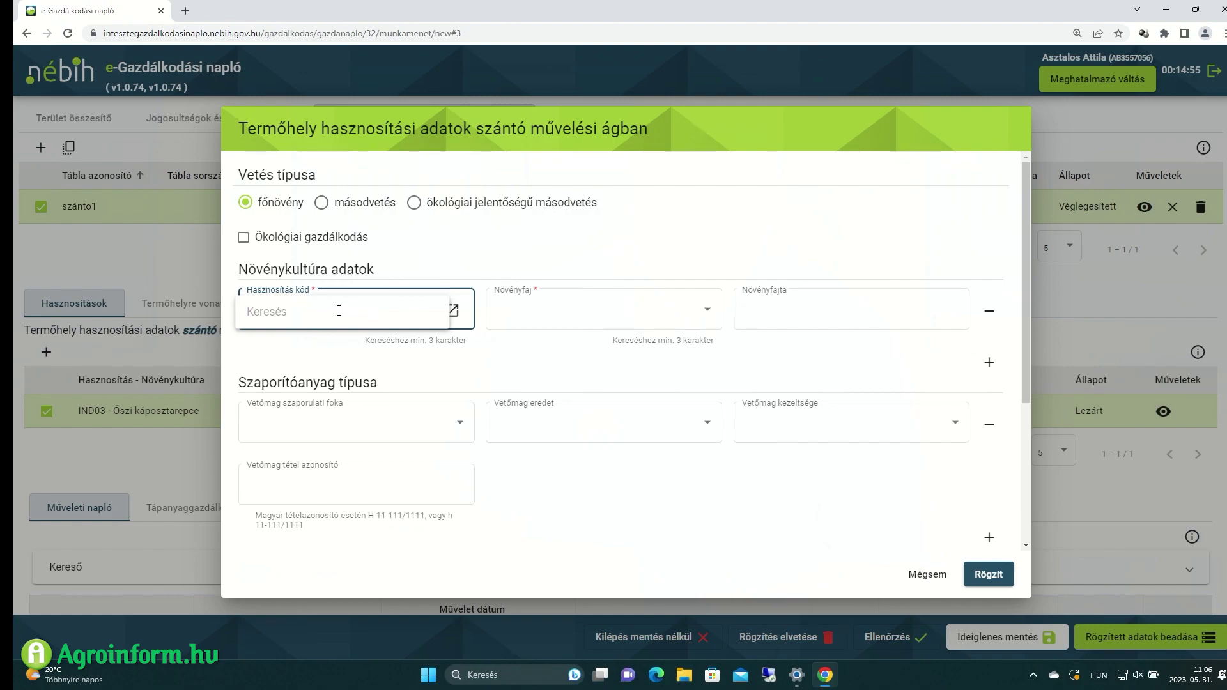
text(repce)
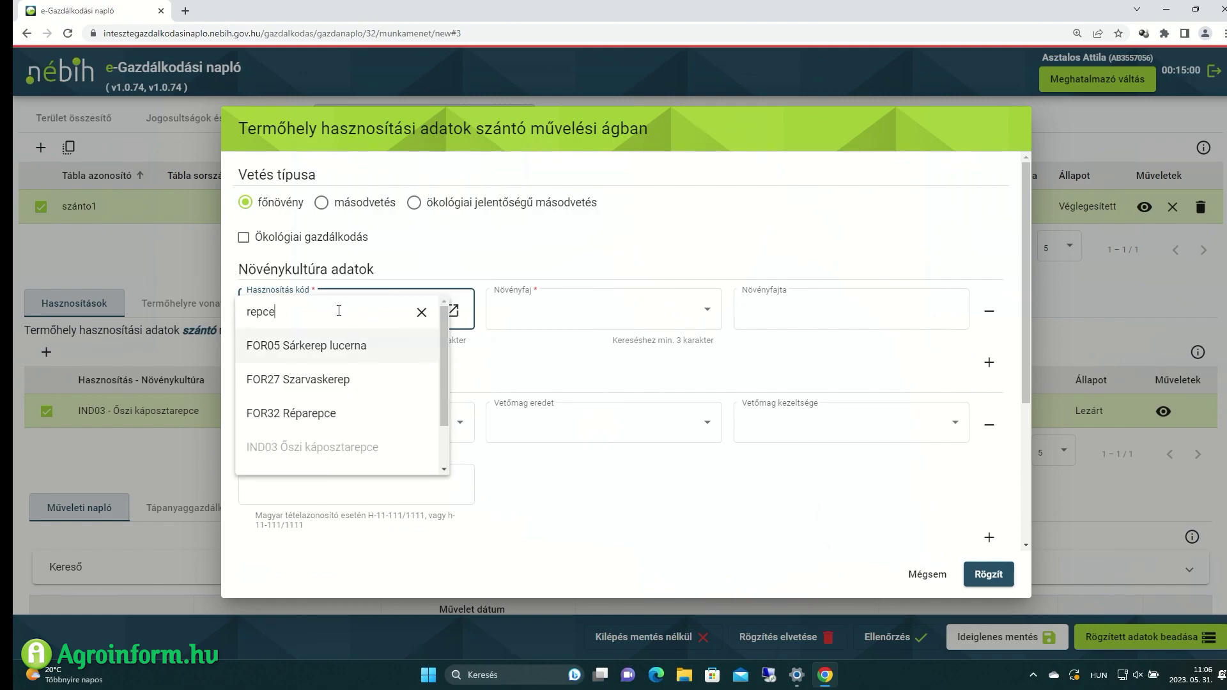
click(365, 421)
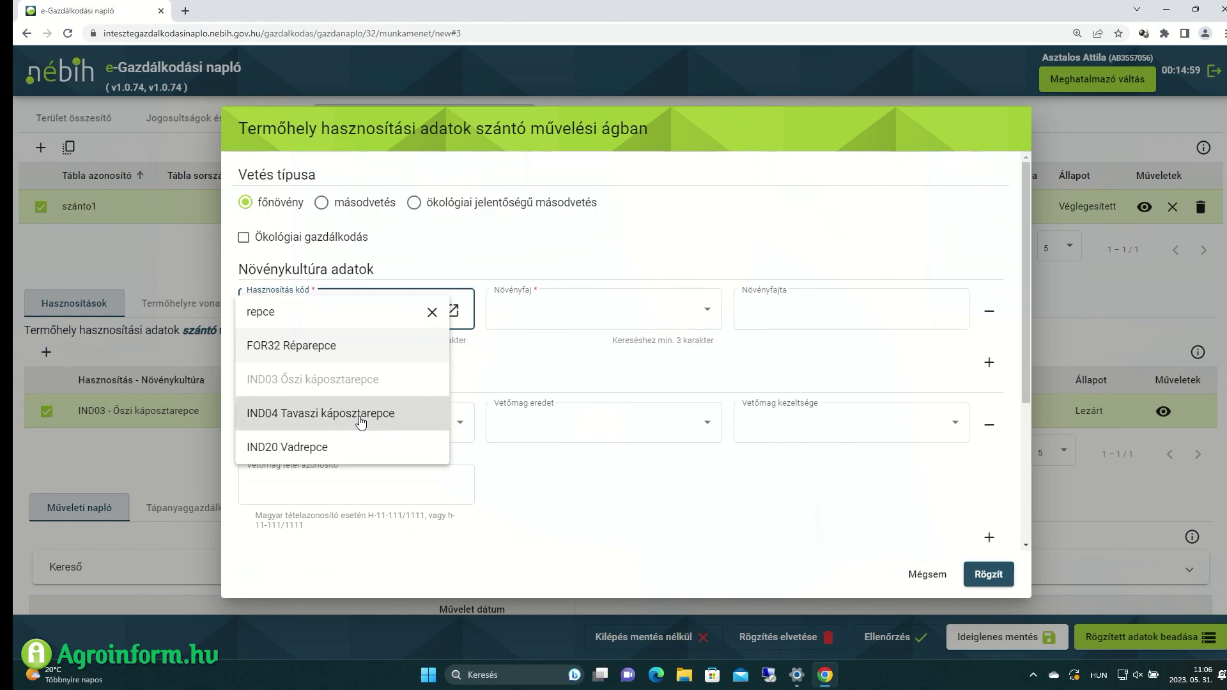
Set Vetőmag szaporulati foka to elit (E) for the new use and review the Hasznosítás kód choices
click(324, 425)
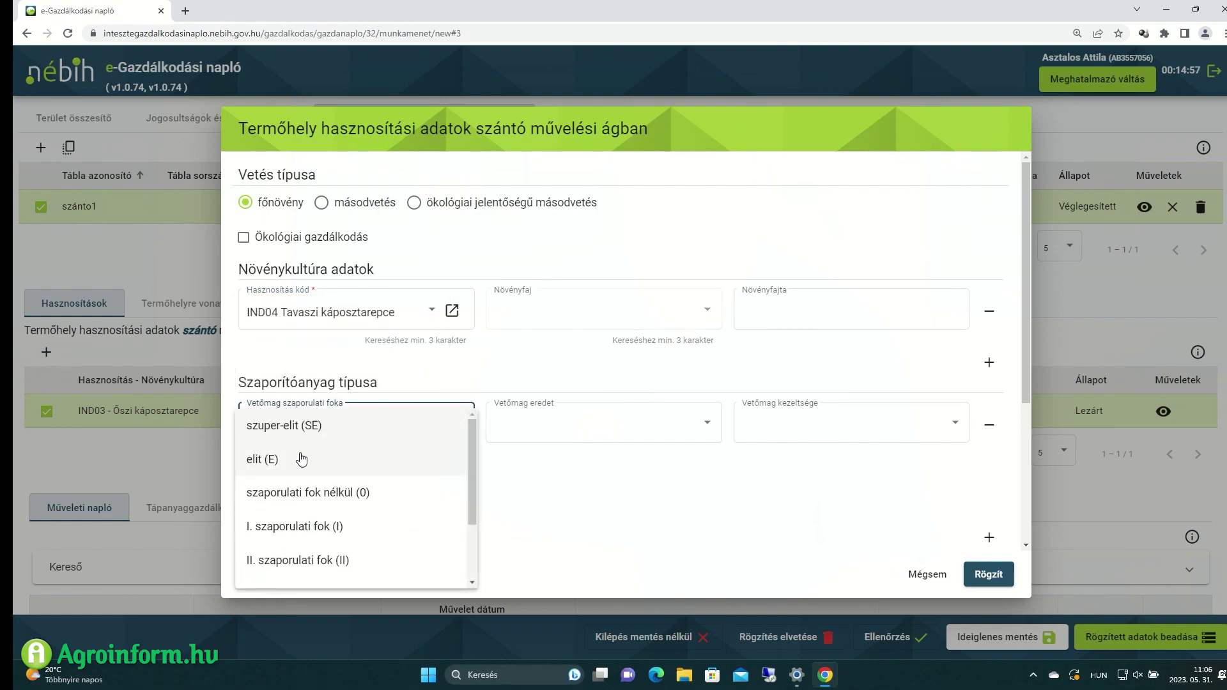
click(355, 466)
scroll(684, 481, down, 3)
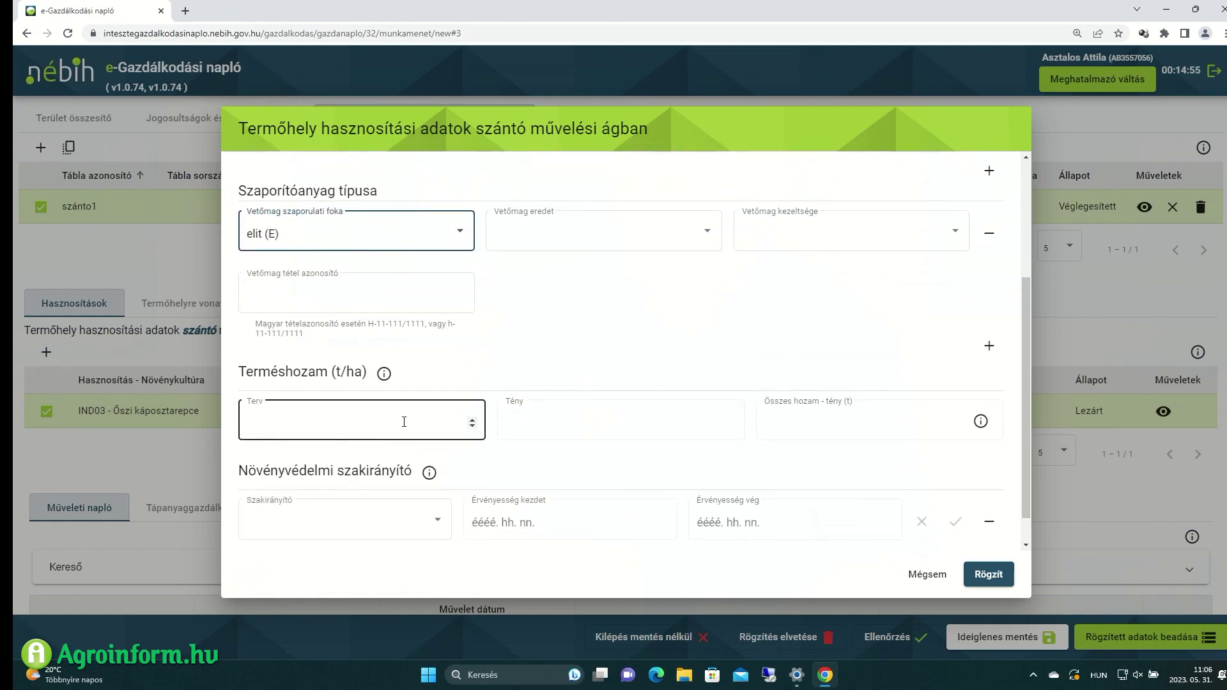
scroll(665, 383, down, 1)
click(444, 388)
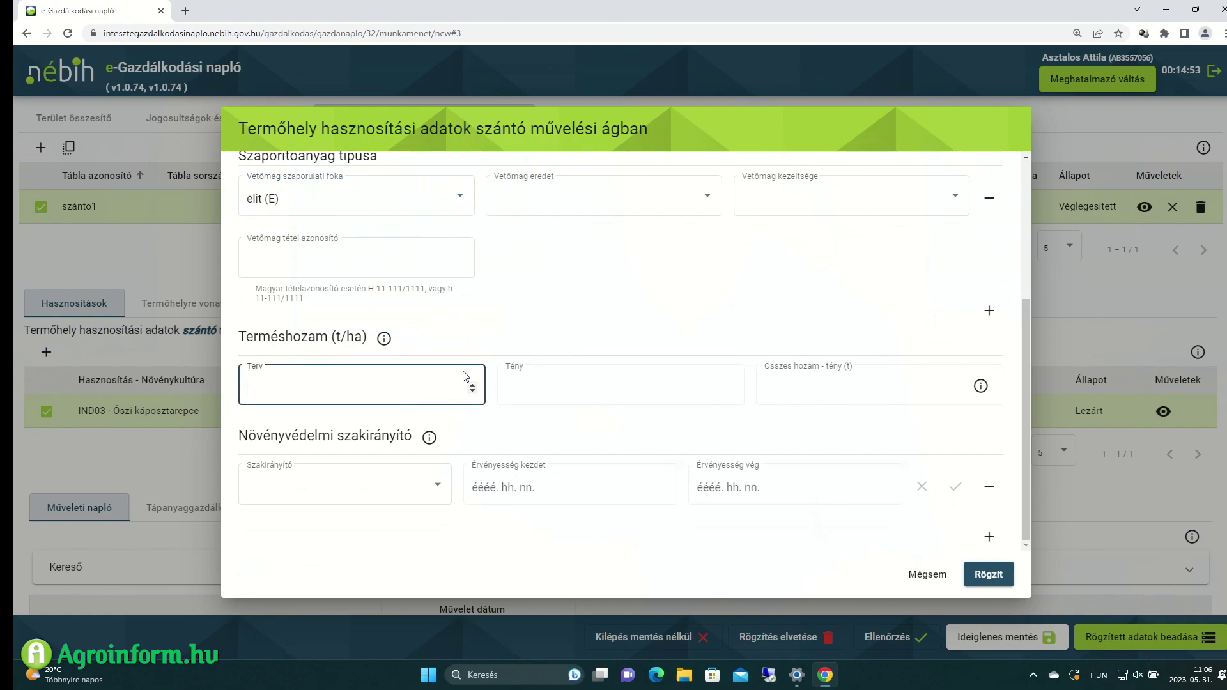
scroll(526, 370, up, 4)
click(432, 310)
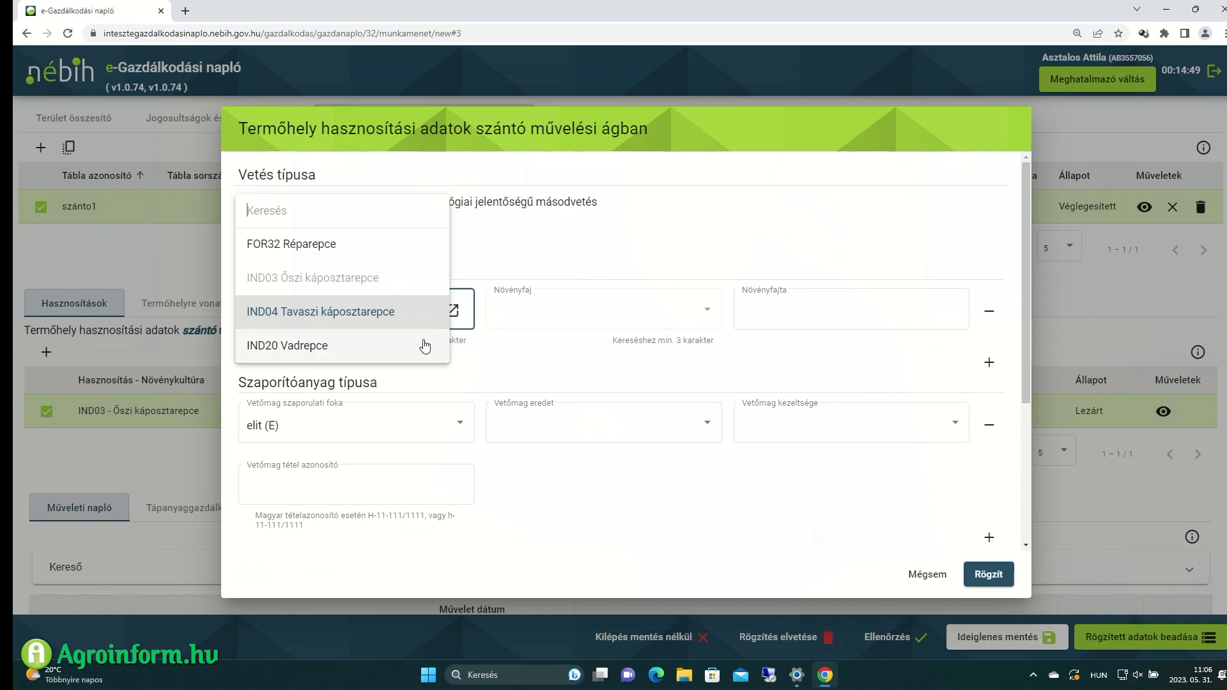
click(521, 365)
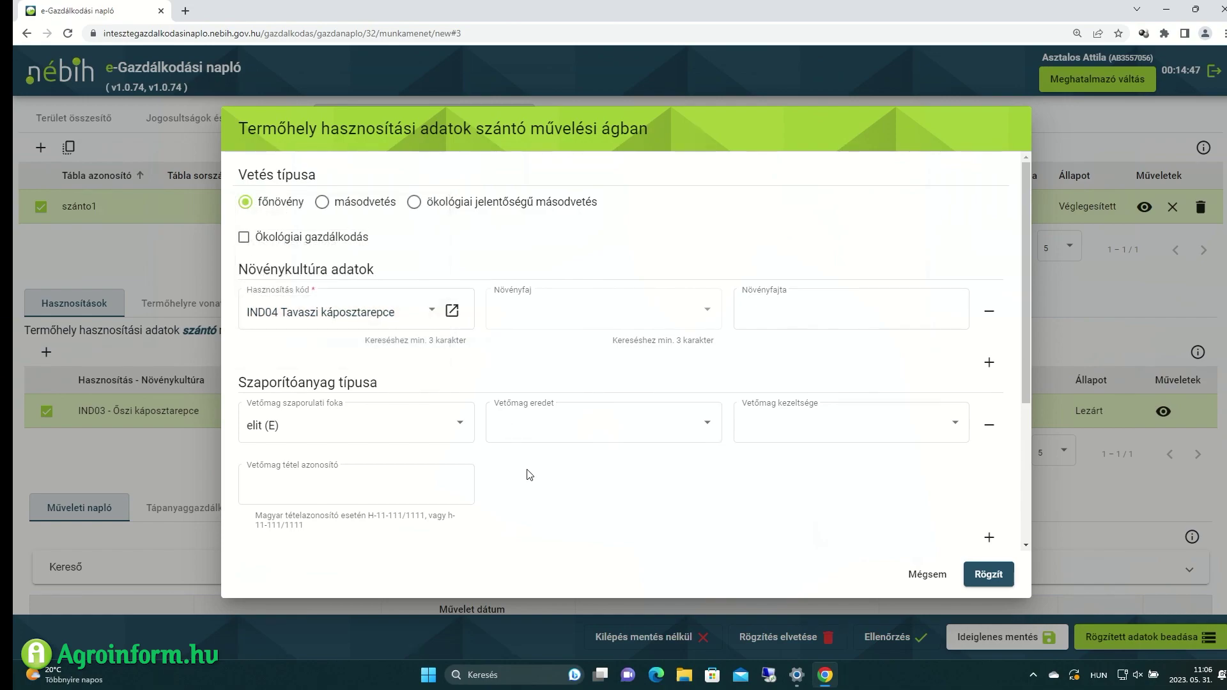
Assign the plant protection specialist to the new crop use, confirm the assignment and record the use
scroll(528, 474, down, 4)
click(428, 488)
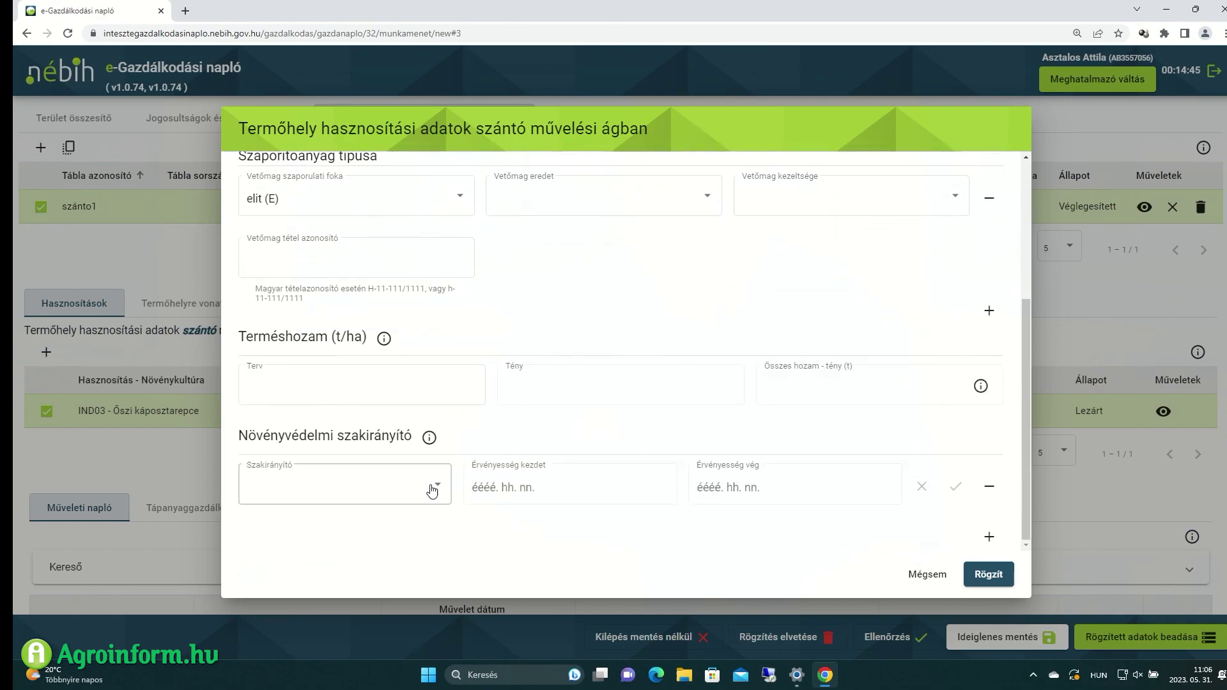
click(347, 498)
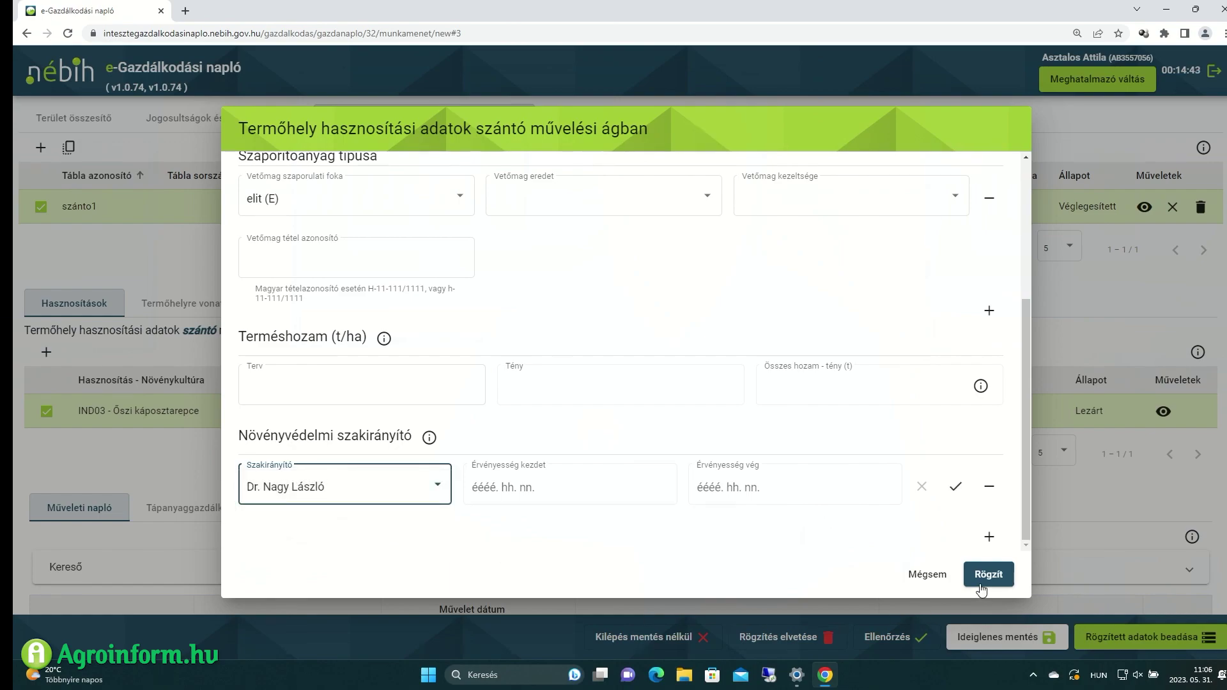
click(955, 489)
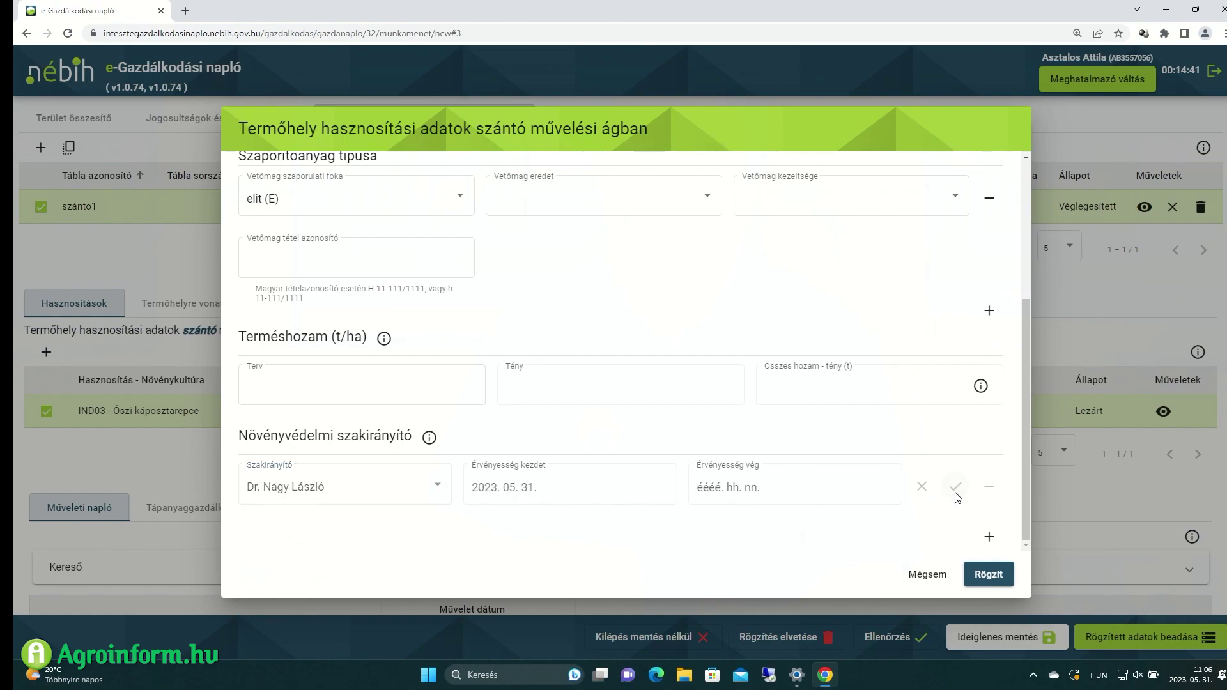
click(978, 579)
Select the IND04 - Tavaszi káposztarepce use in place of IND03 and finalize it
scroll(473, 485, down, 2)
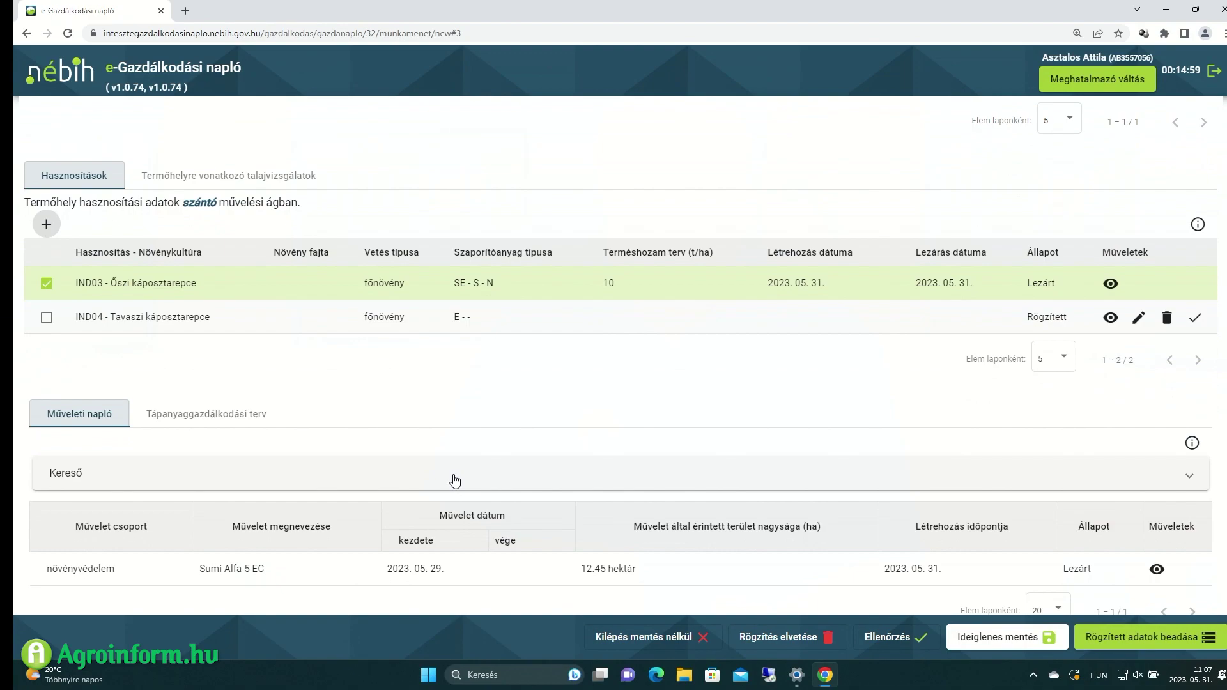
click(46, 283)
scroll(304, 516, down, 2)
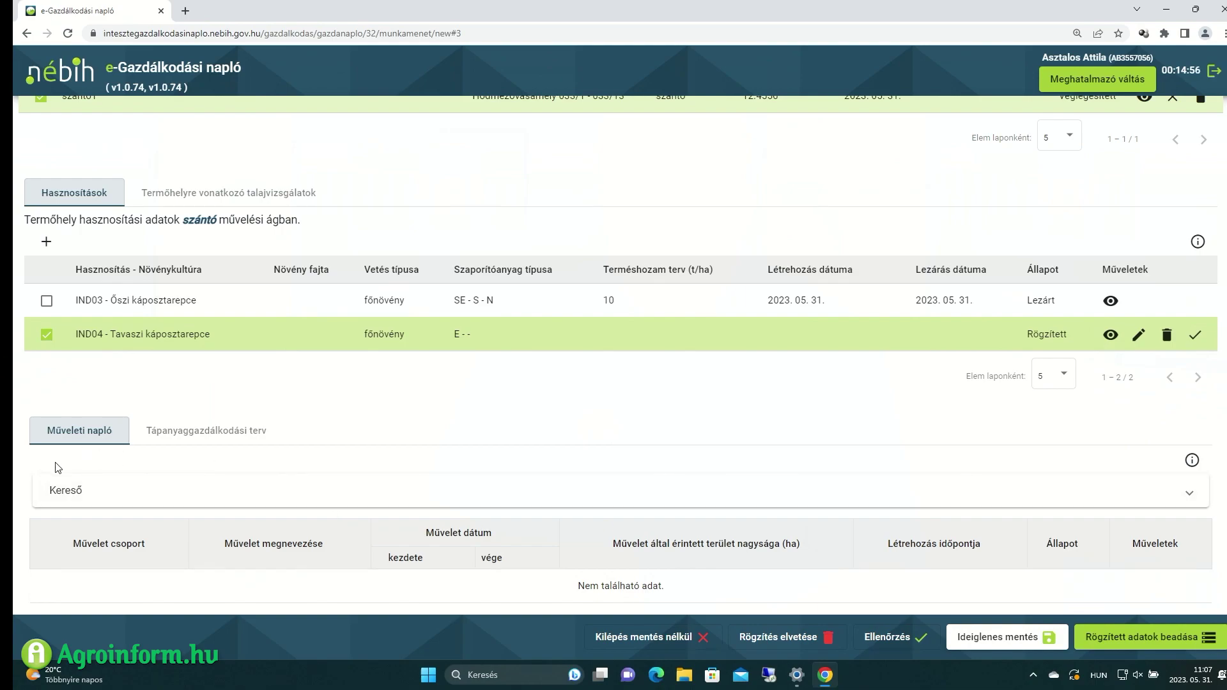
click(1194, 335)
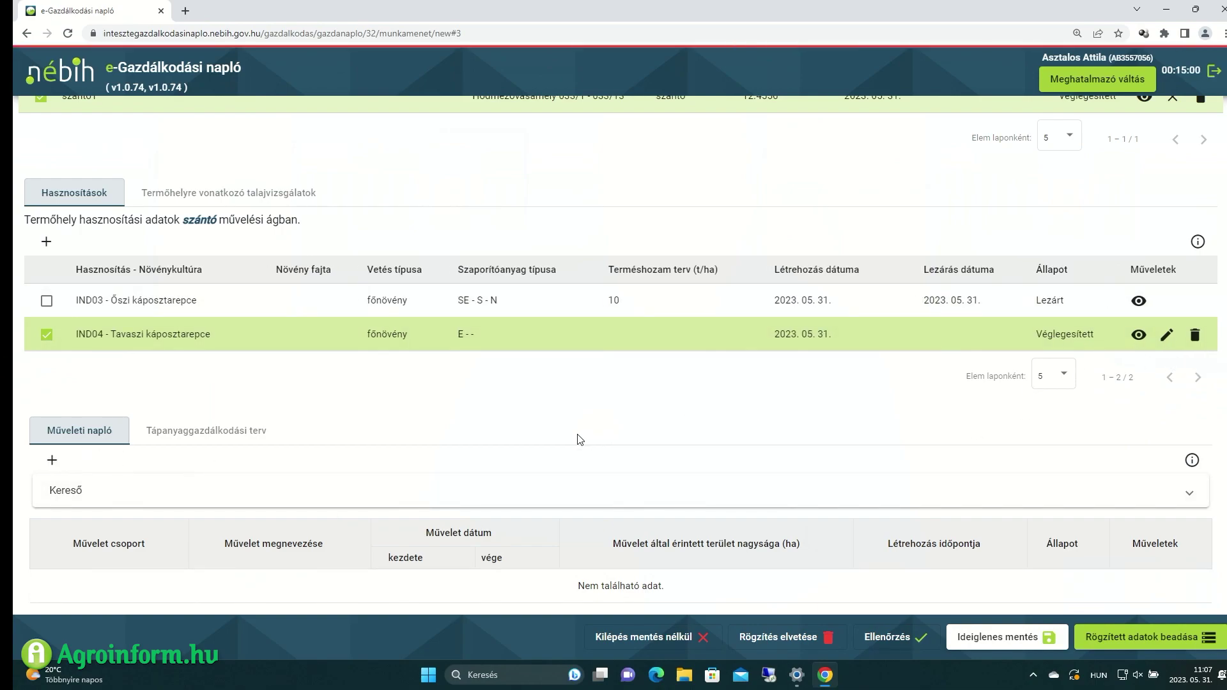
Start a new operation for the IND04 use in the Agrotechnikai művelet group
click(51, 460)
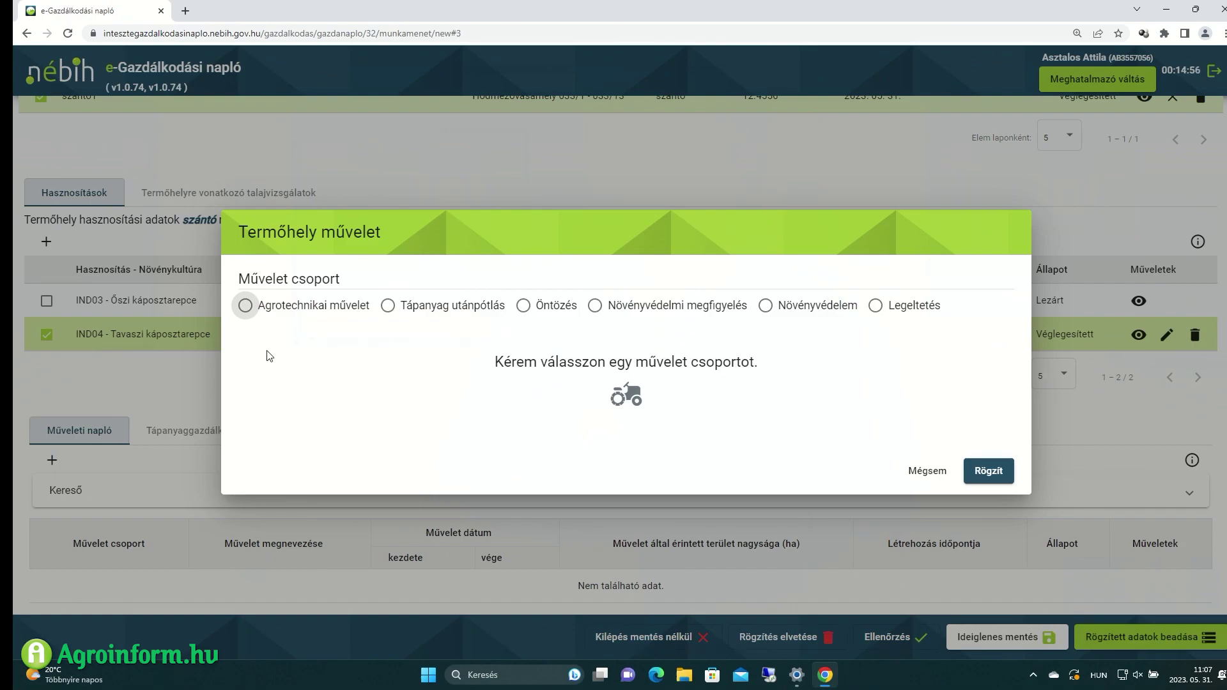
click(244, 305)
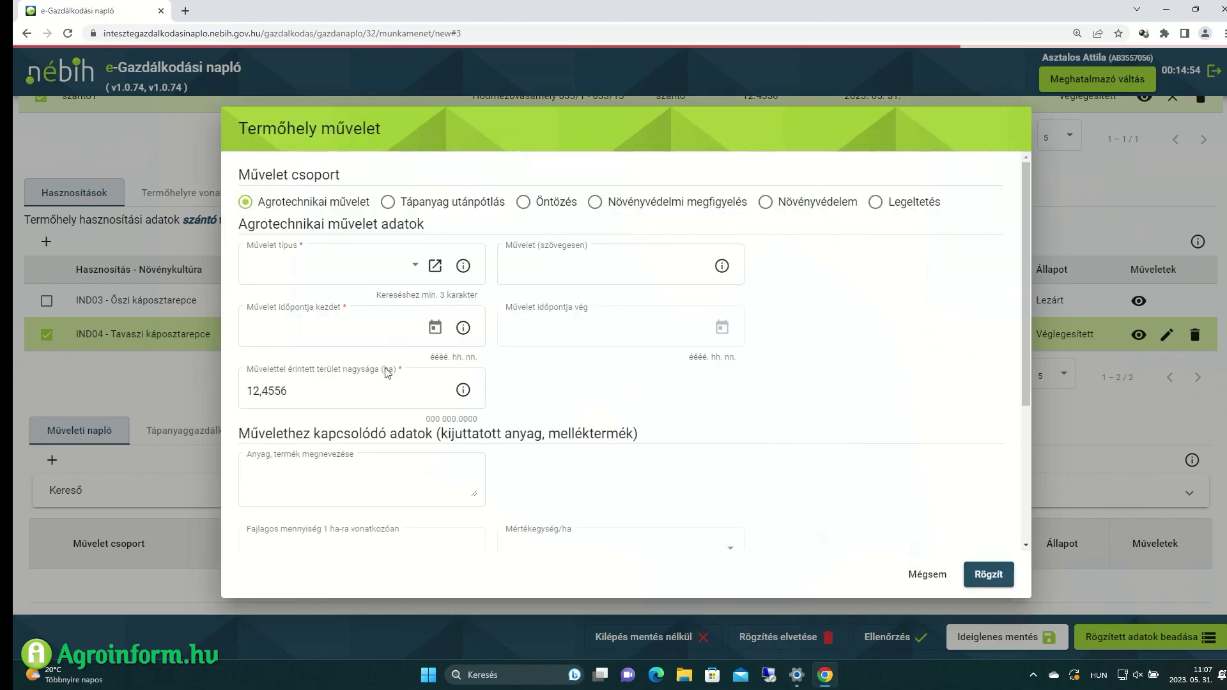
scroll(458, 243, down, 2)
scroll(459, 243, up, 1)
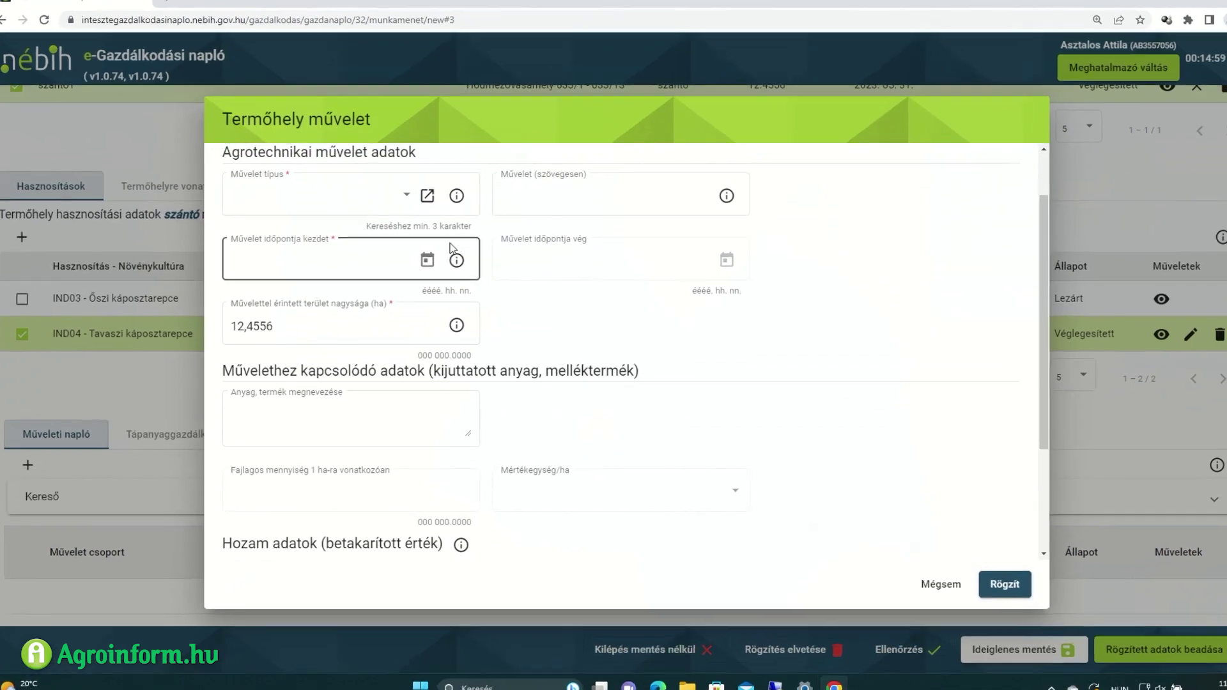
scroll(452, 249, up, 2)
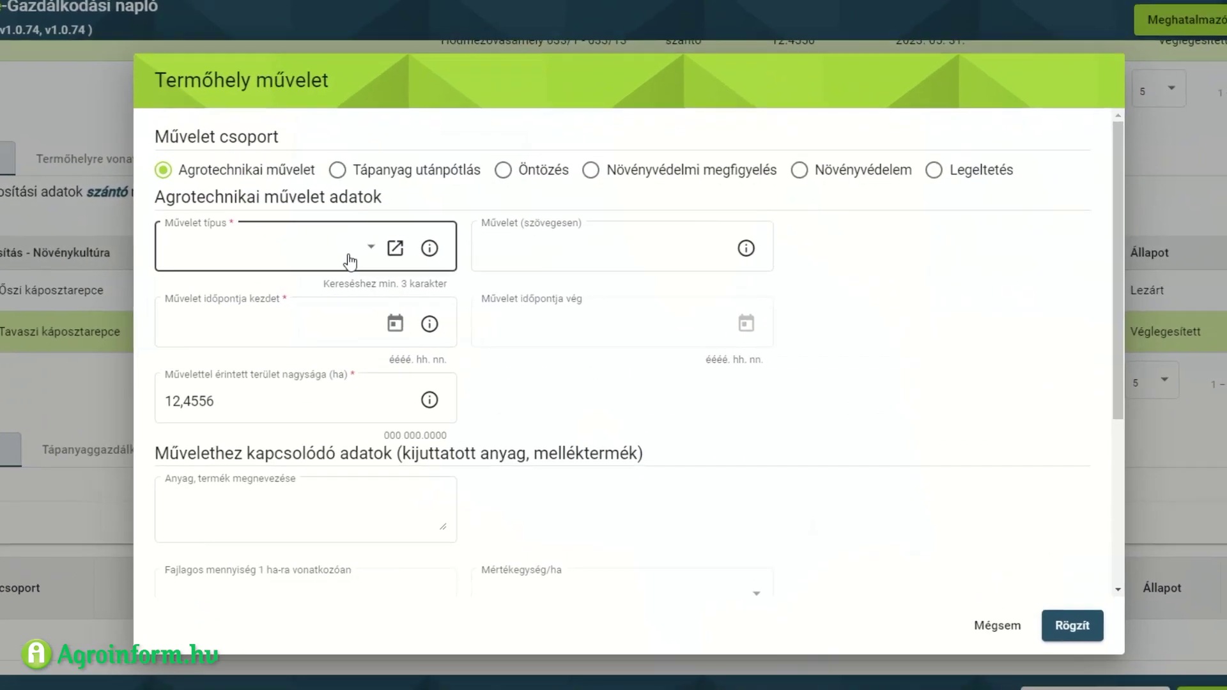
Look through the reference list of agrotechnical operation types and set Művelet típus to vetés
click(406, 195)
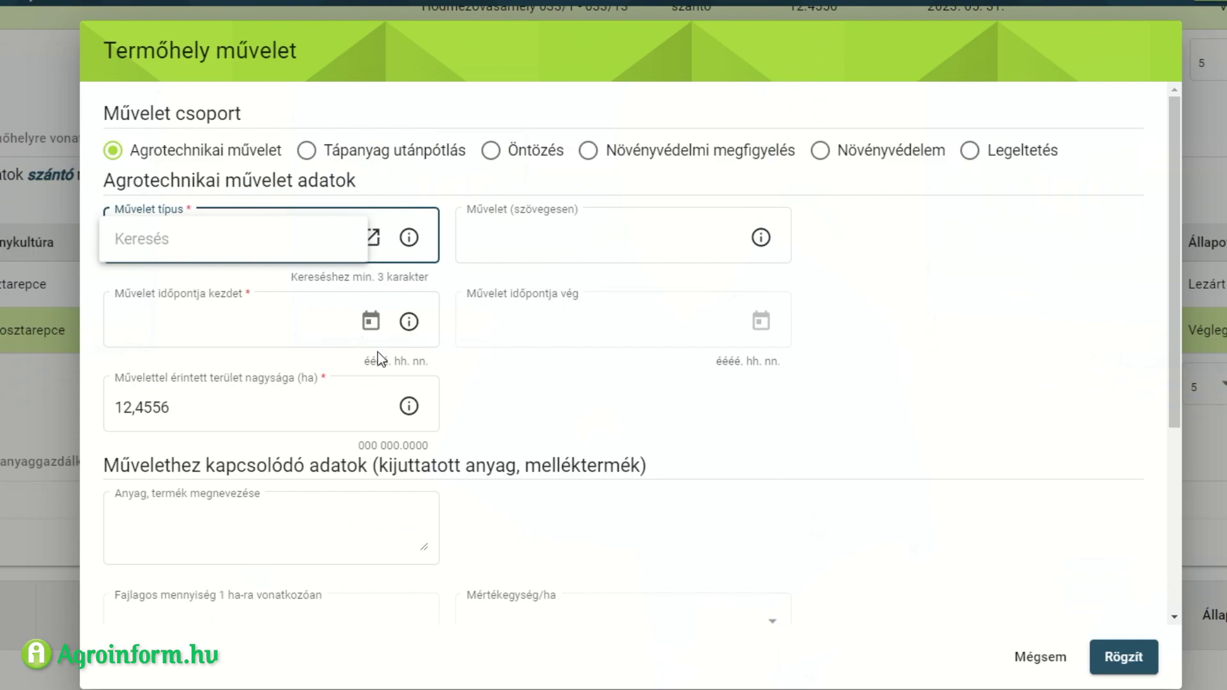
click(501, 336)
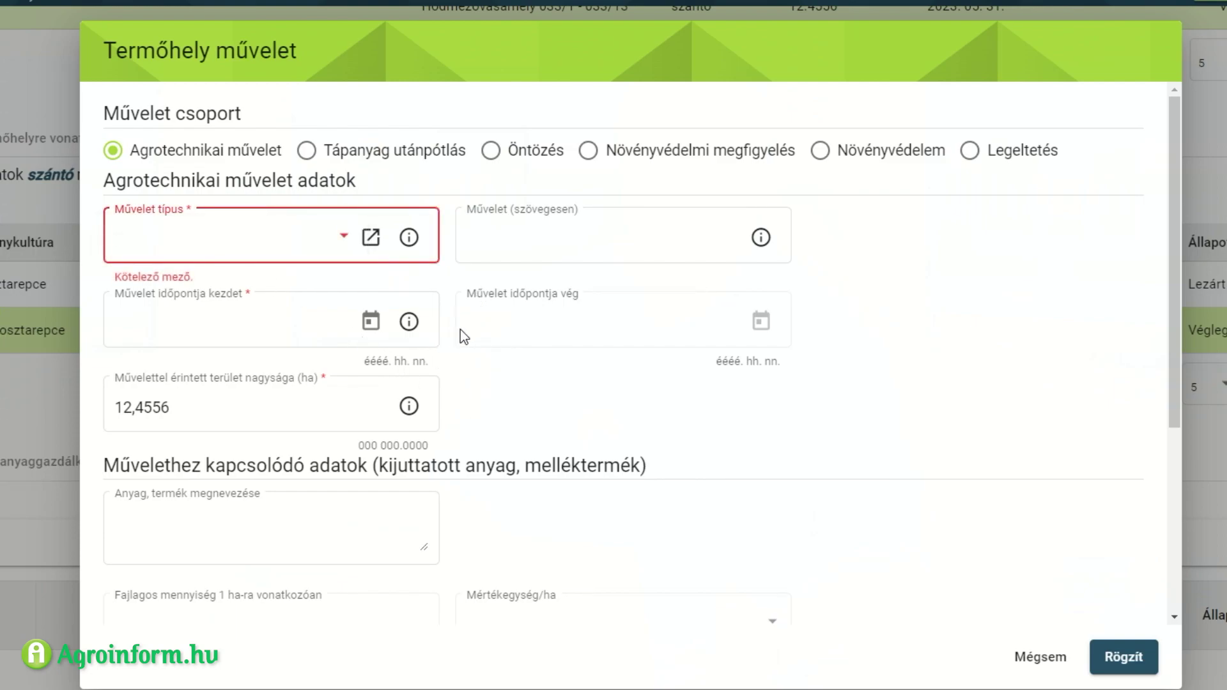
click(370, 239)
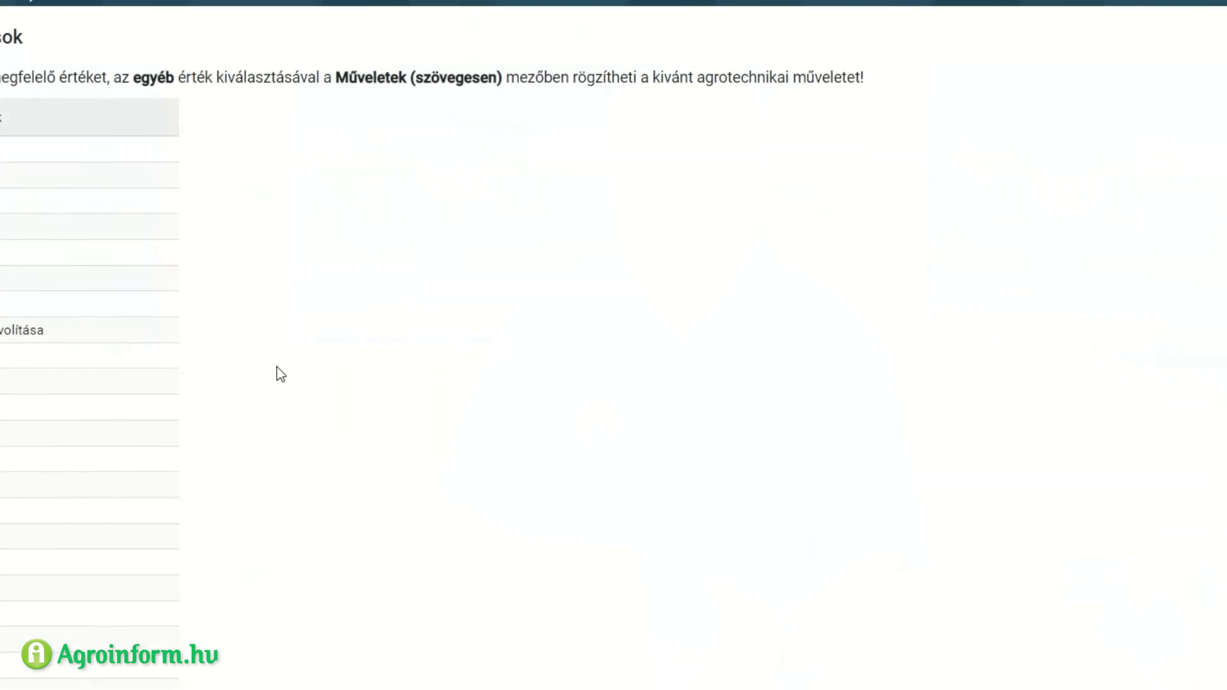
scroll(236, 364, down, 8)
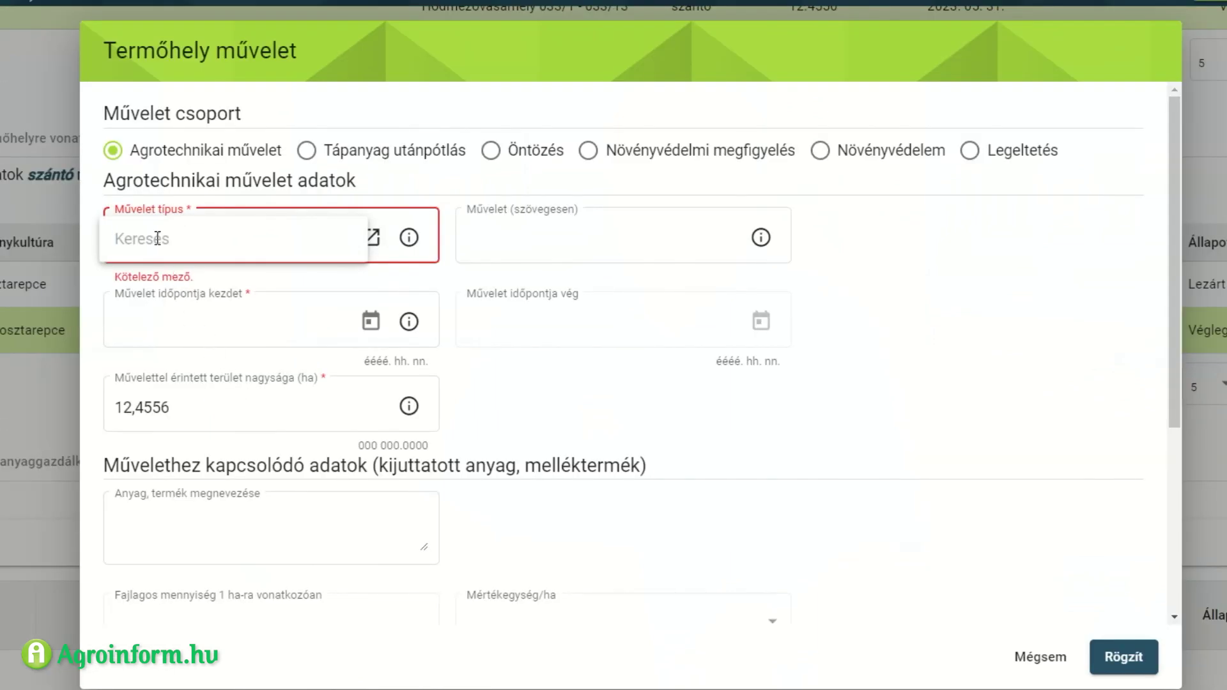
text(vetés)
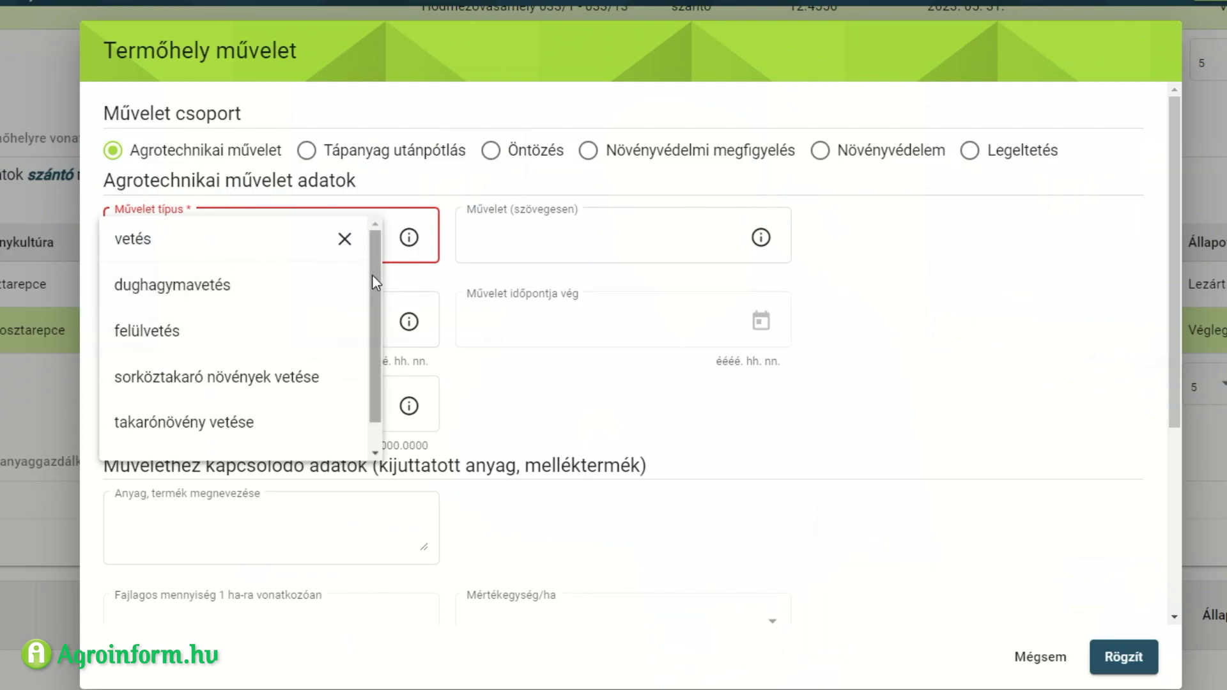
drag(372, 274, 373, 317)
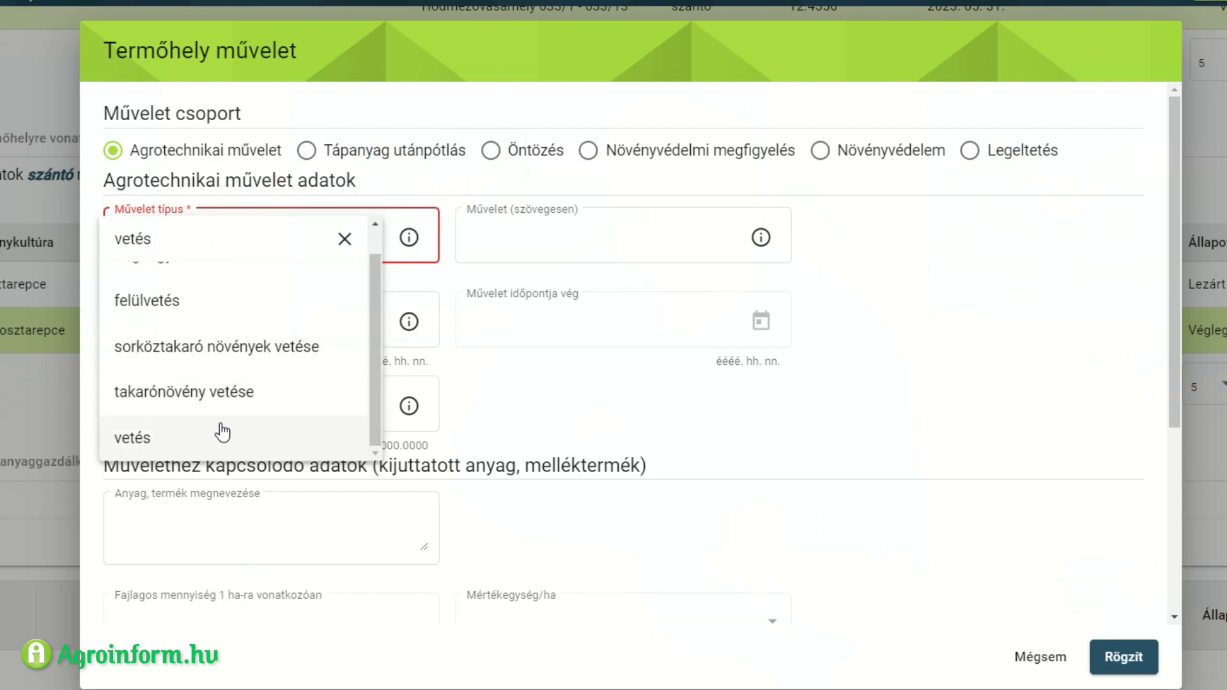
click(196, 445)
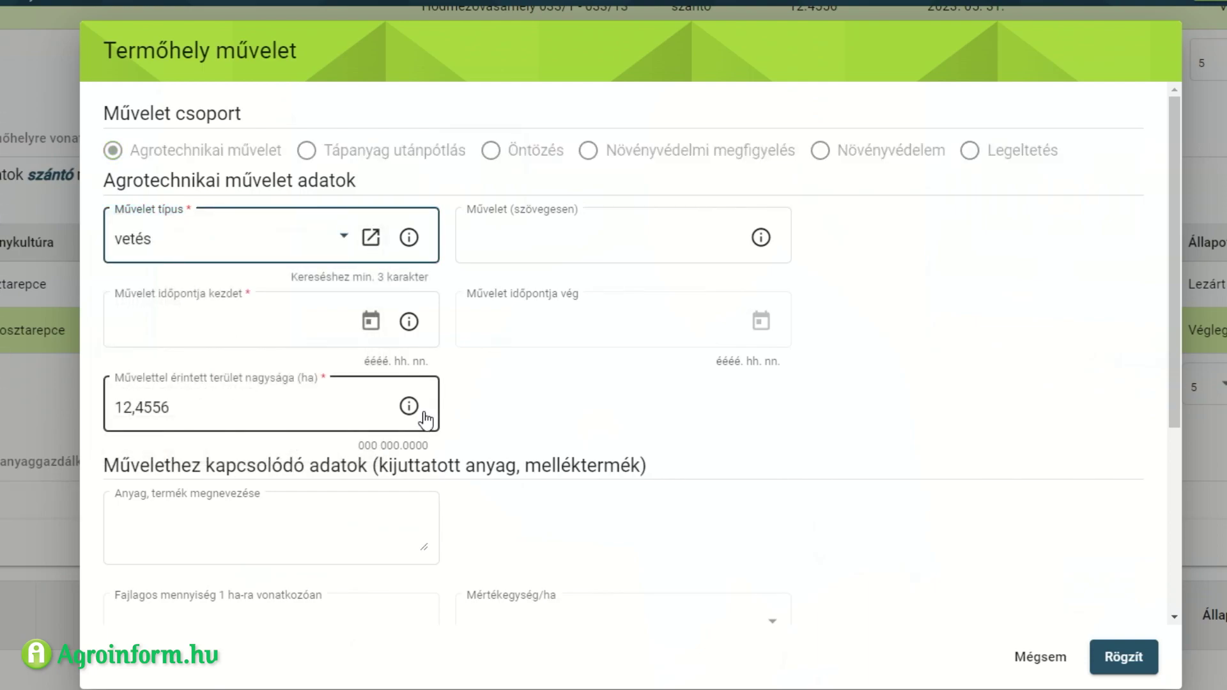
Set the sowing operation's start date to 2023. 05. 30. and review the remaining fields of the form
scroll(539, 419, down, 1)
click(222, 239)
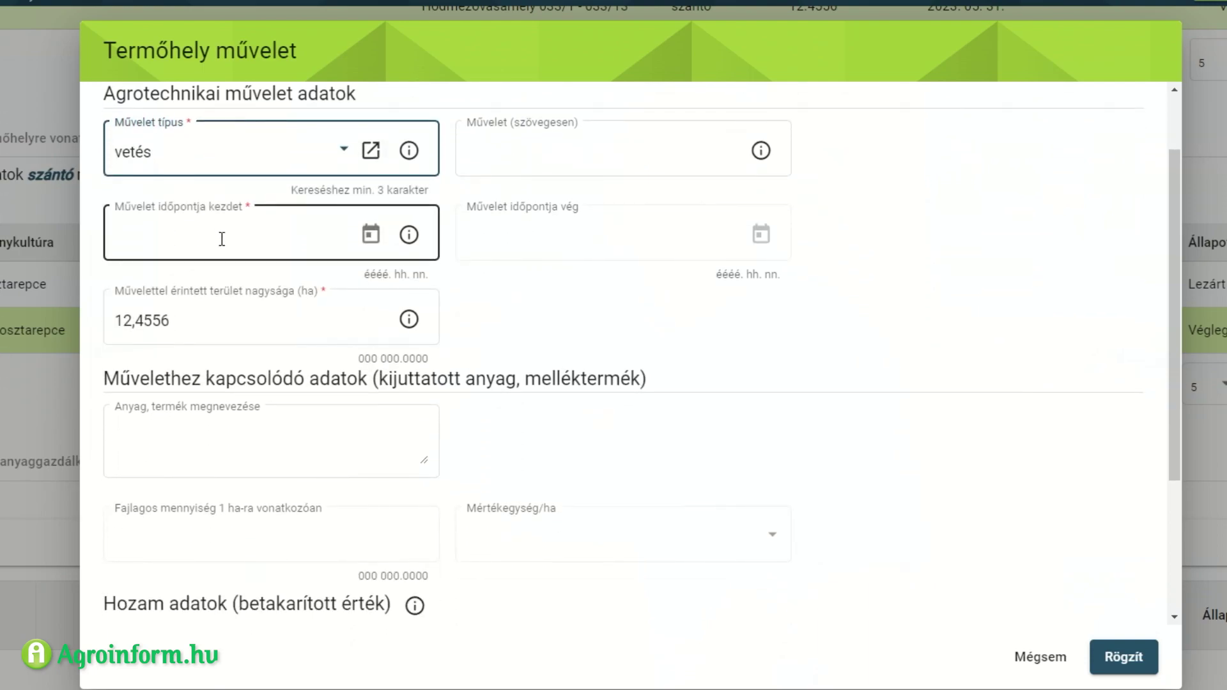
click(528, 163)
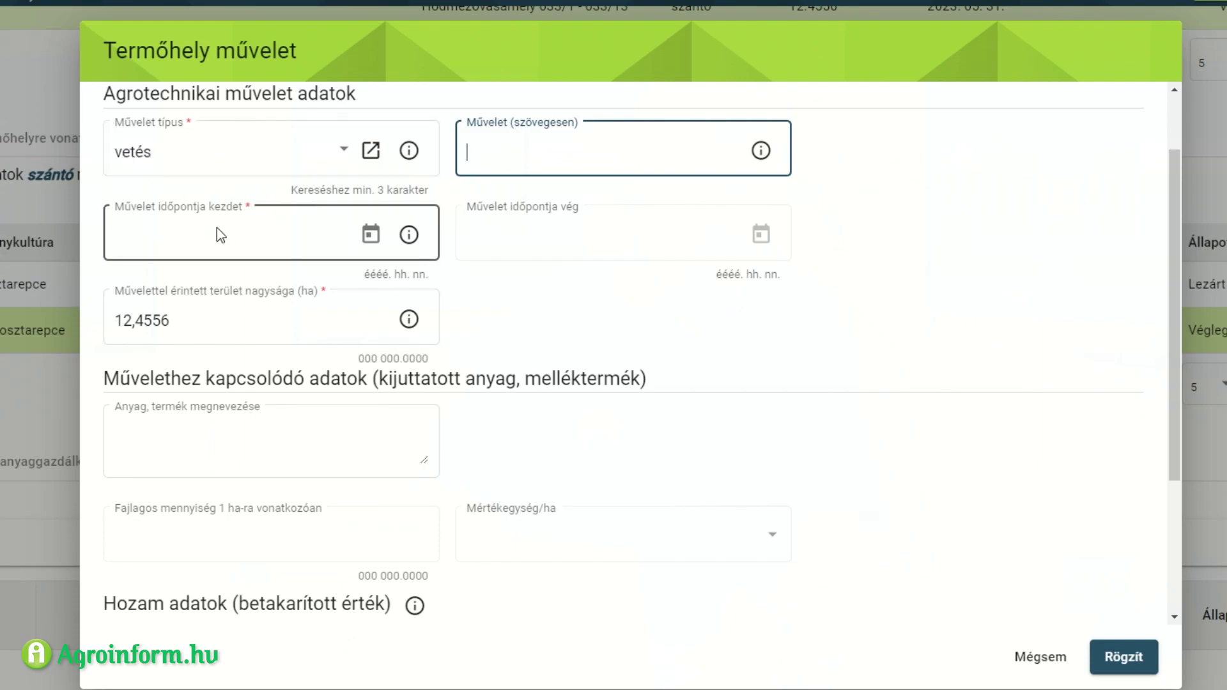
click(370, 234)
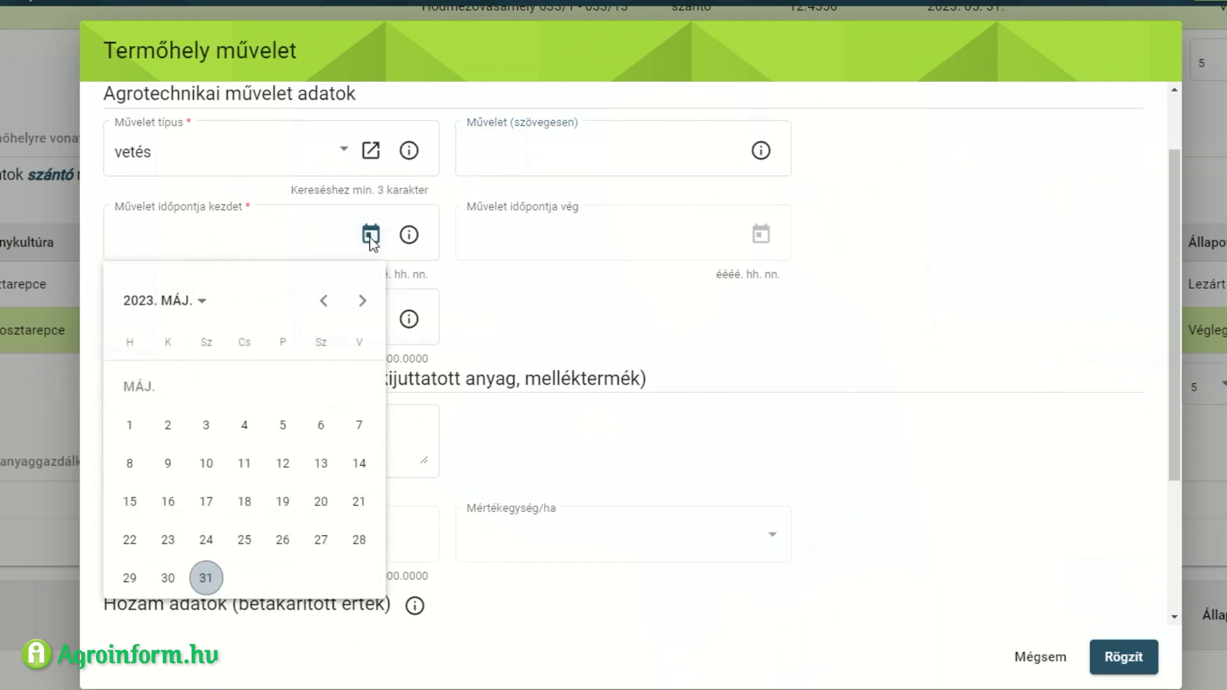
click(168, 577)
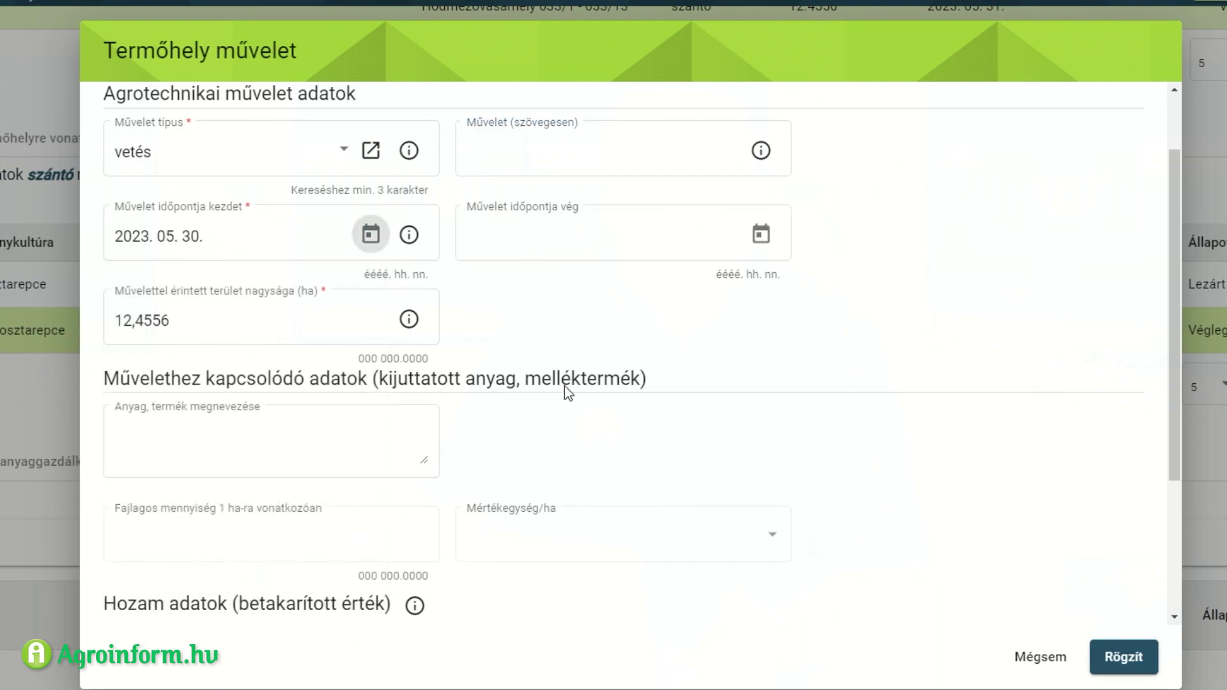
click(501, 234)
click(496, 400)
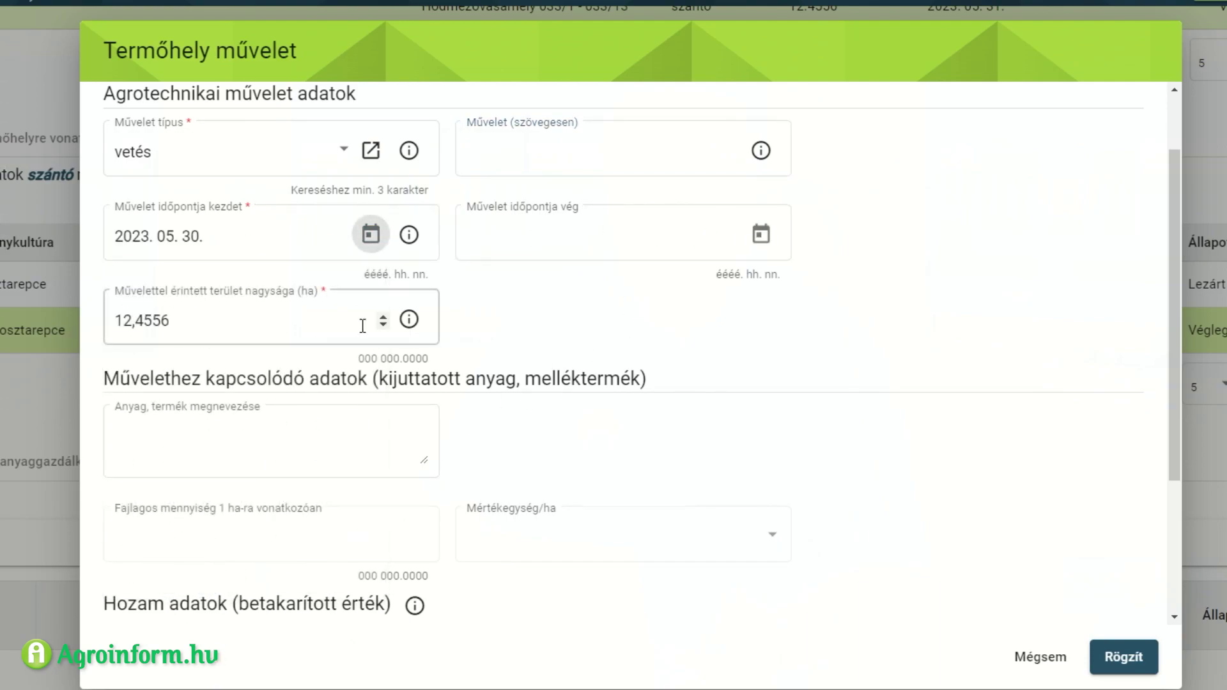
scroll(561, 482, down, 3)
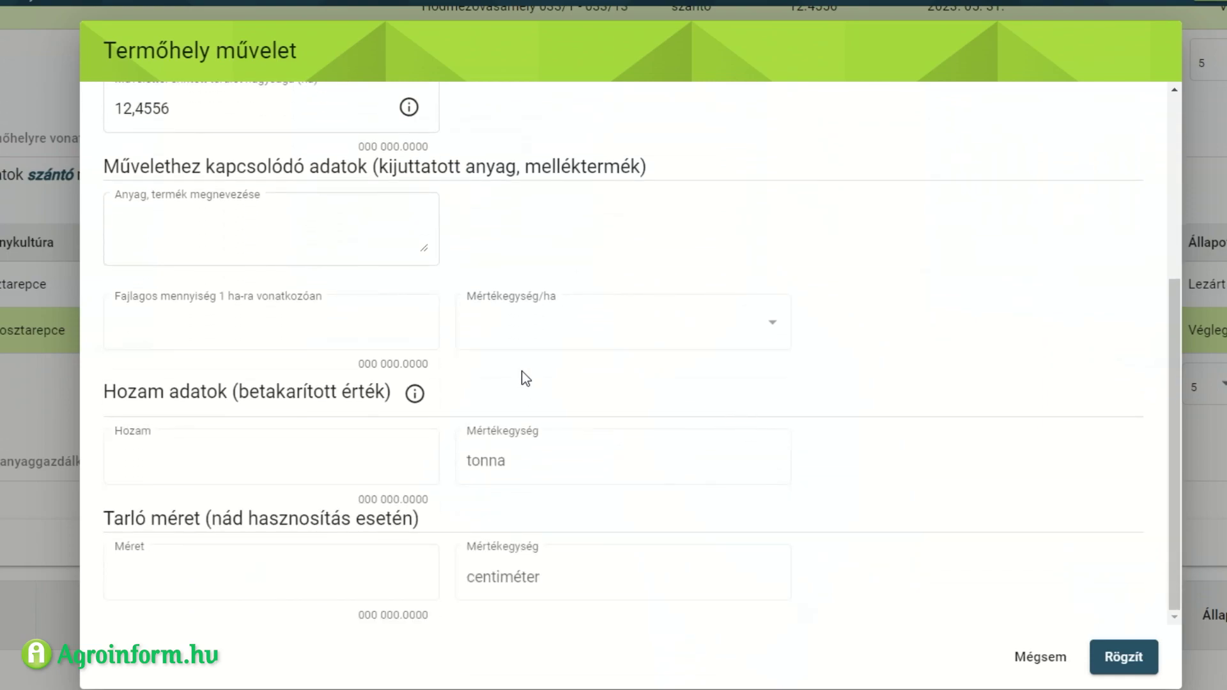
Enter mag as the material name in the sowing operation's applied material data
scroll(584, 369, up, 4)
scroll(192, 319, down, 3)
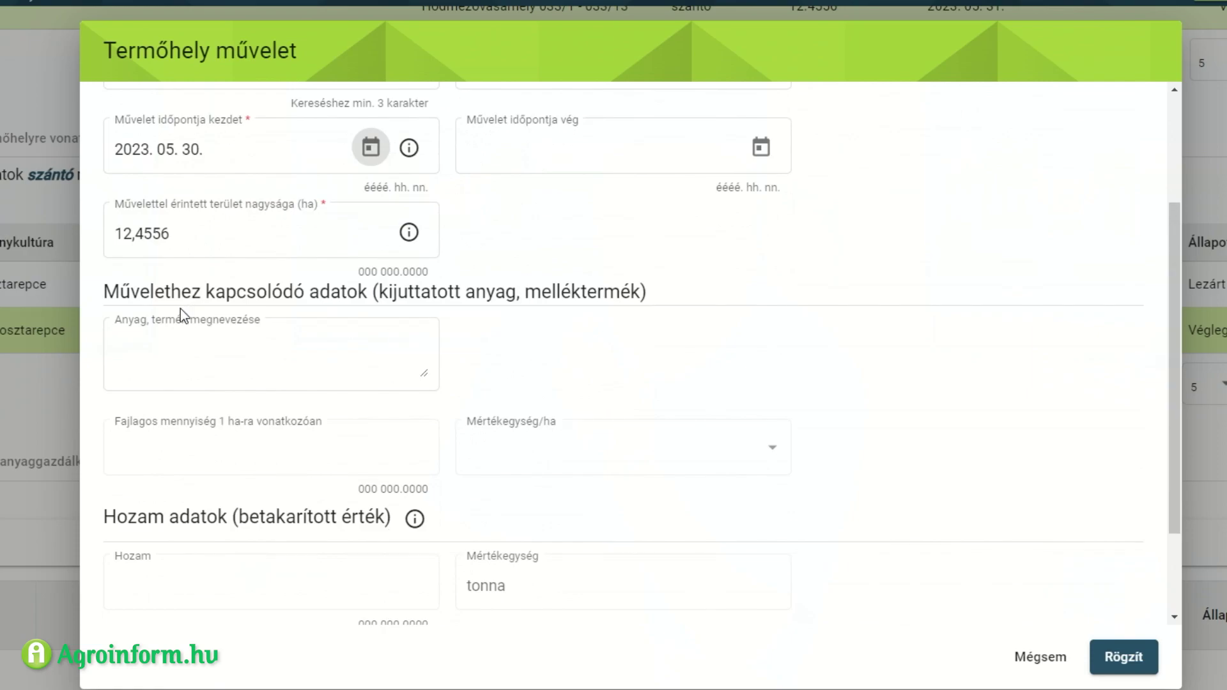
click(192, 369)
click(536, 360)
click(262, 364)
text(mag)
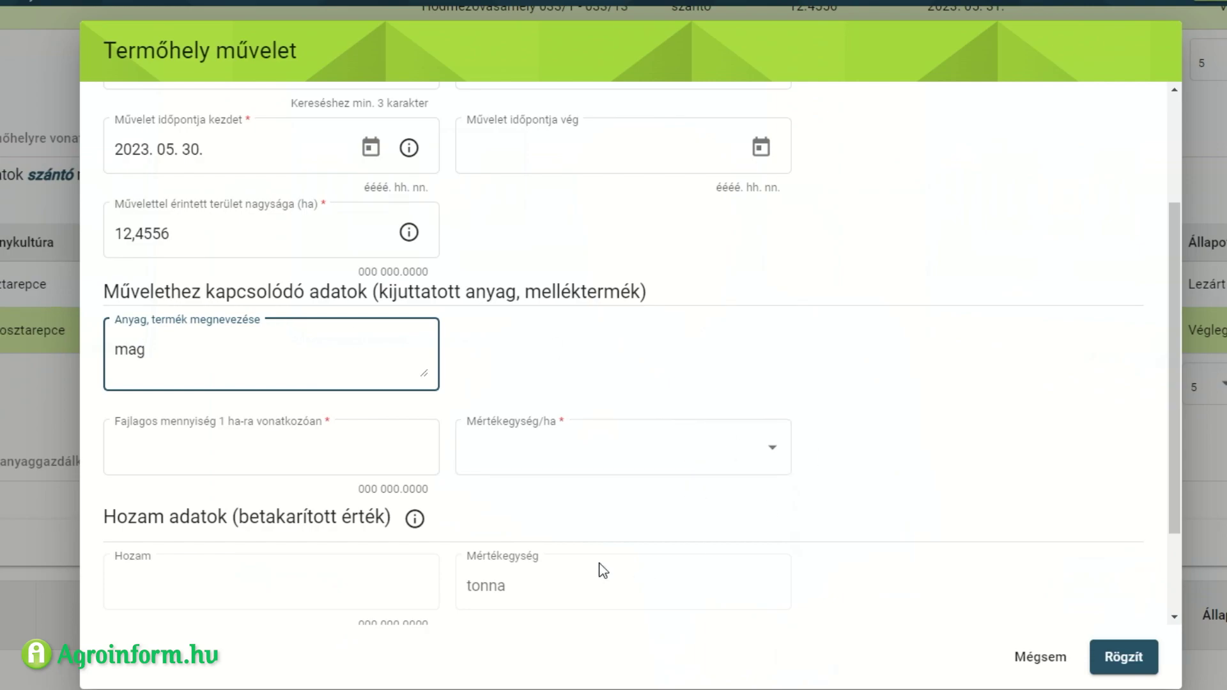
Set the seed quantity per hectare to 2345 with the unit darab/hektár and record the sowing operation
click(427, 437)
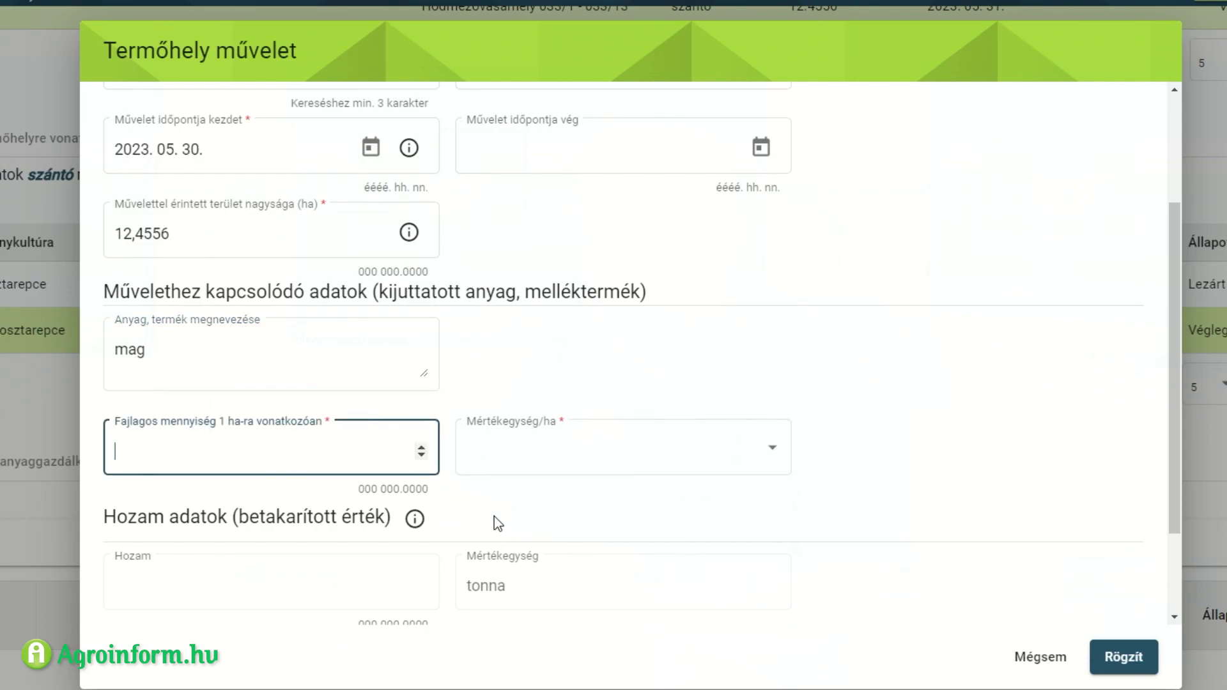
text(2345)
click(528, 451)
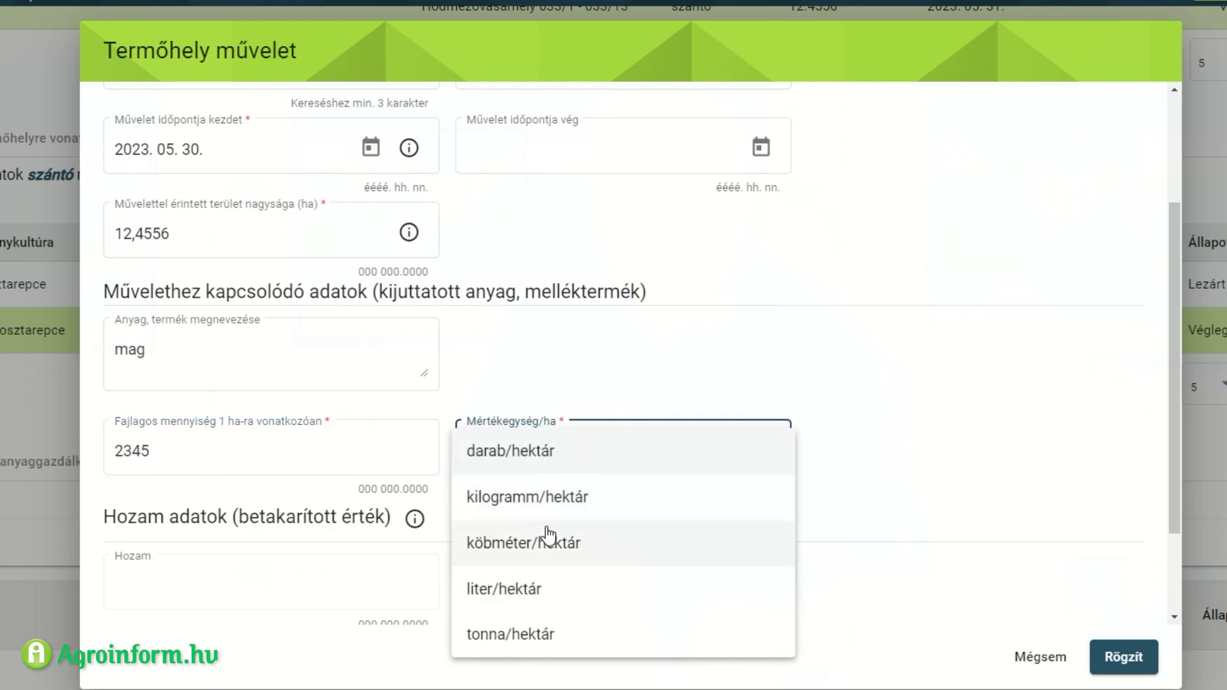
click(525, 468)
scroll(785, 476, down, 2)
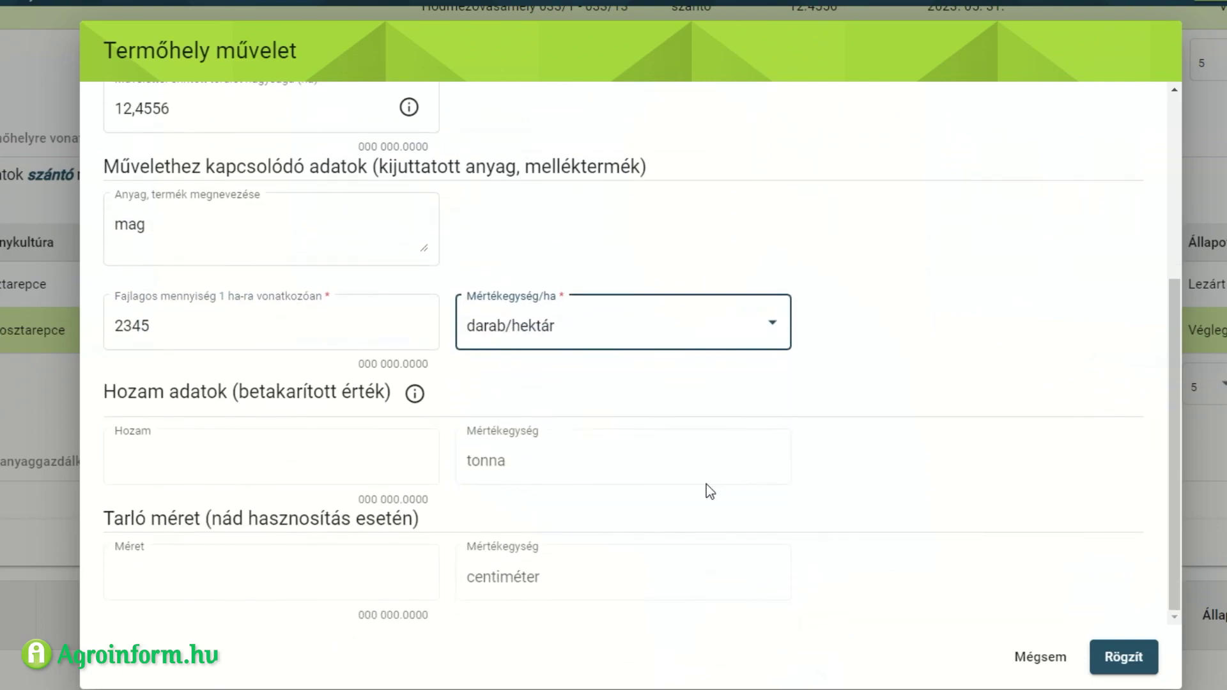
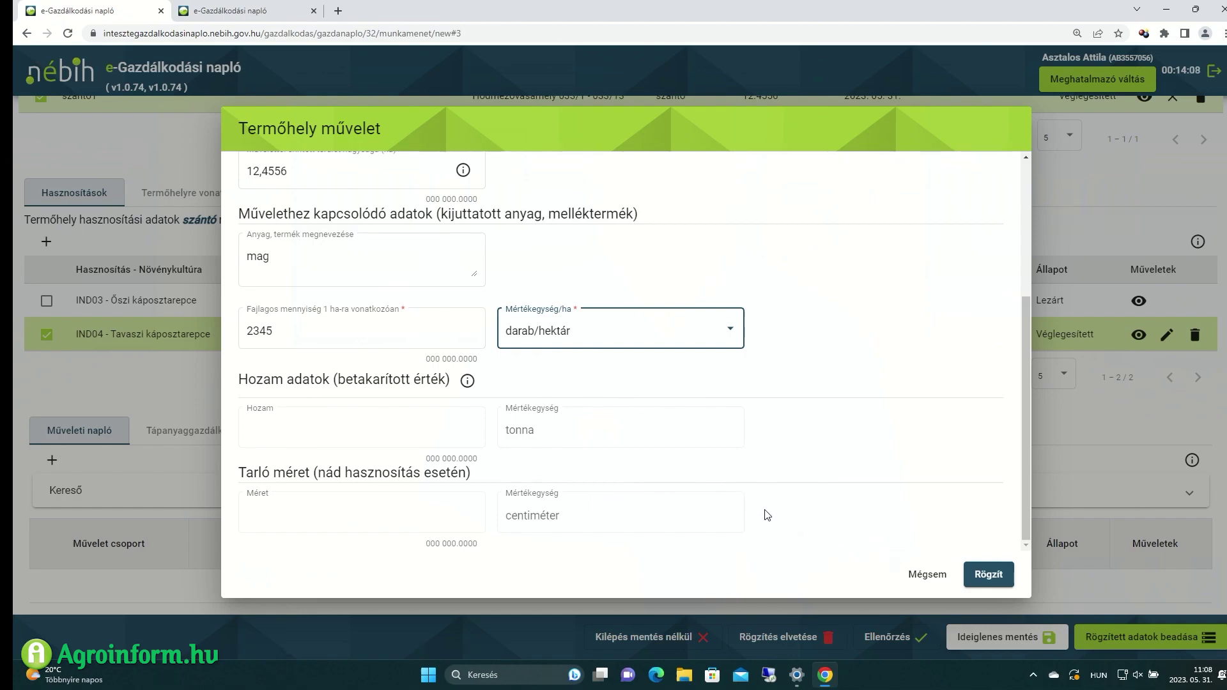
click(987, 574)
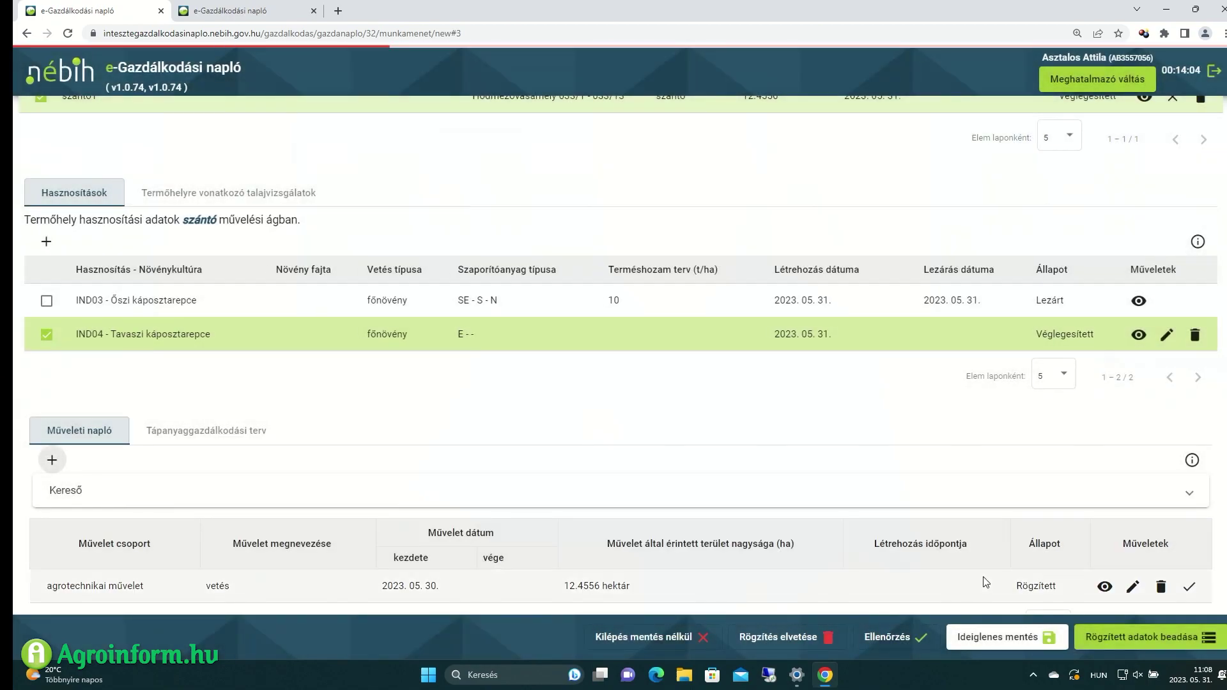
Start a new operation in the Tápanyag utánpótlás group and set Tápanyag típus to istállótrágya
scroll(582, 458, down, 1)
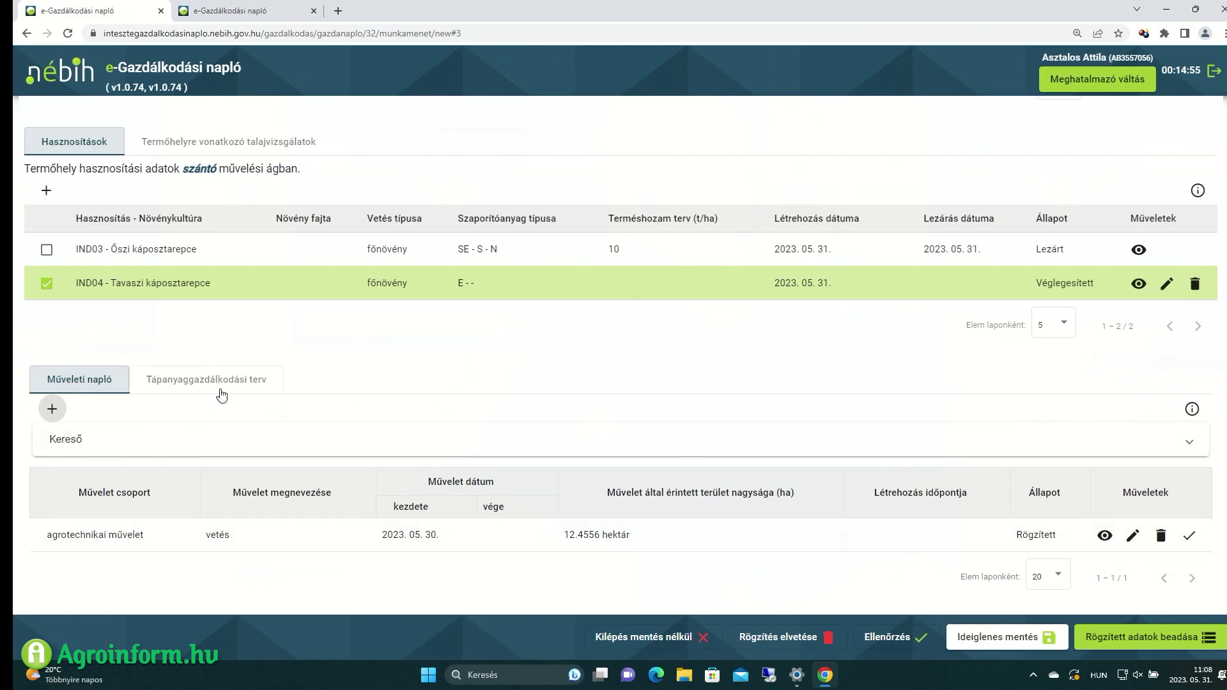
click(52, 409)
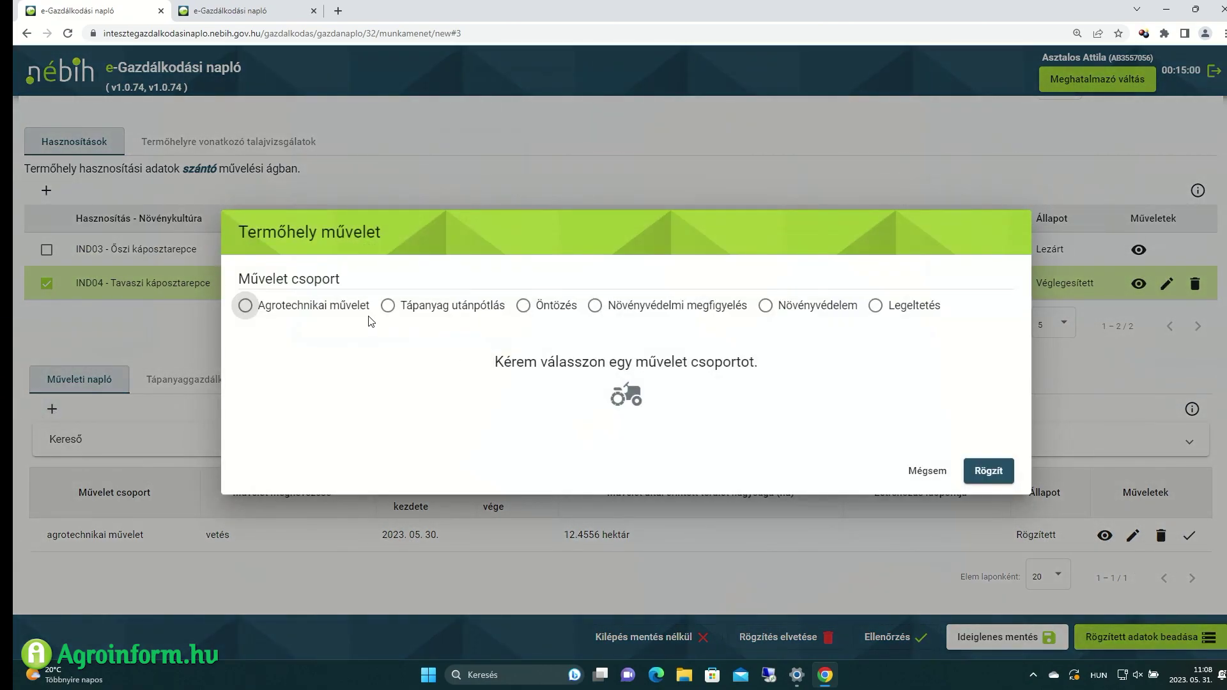
click(389, 306)
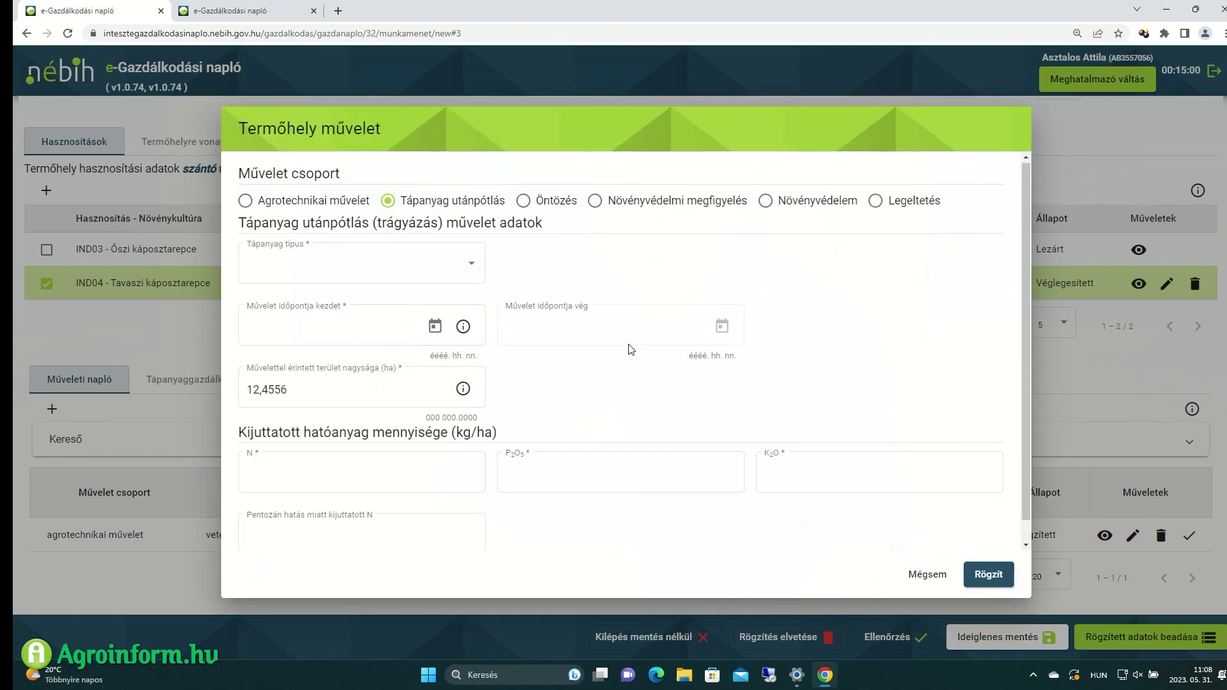
scroll(647, 353, down, 1)
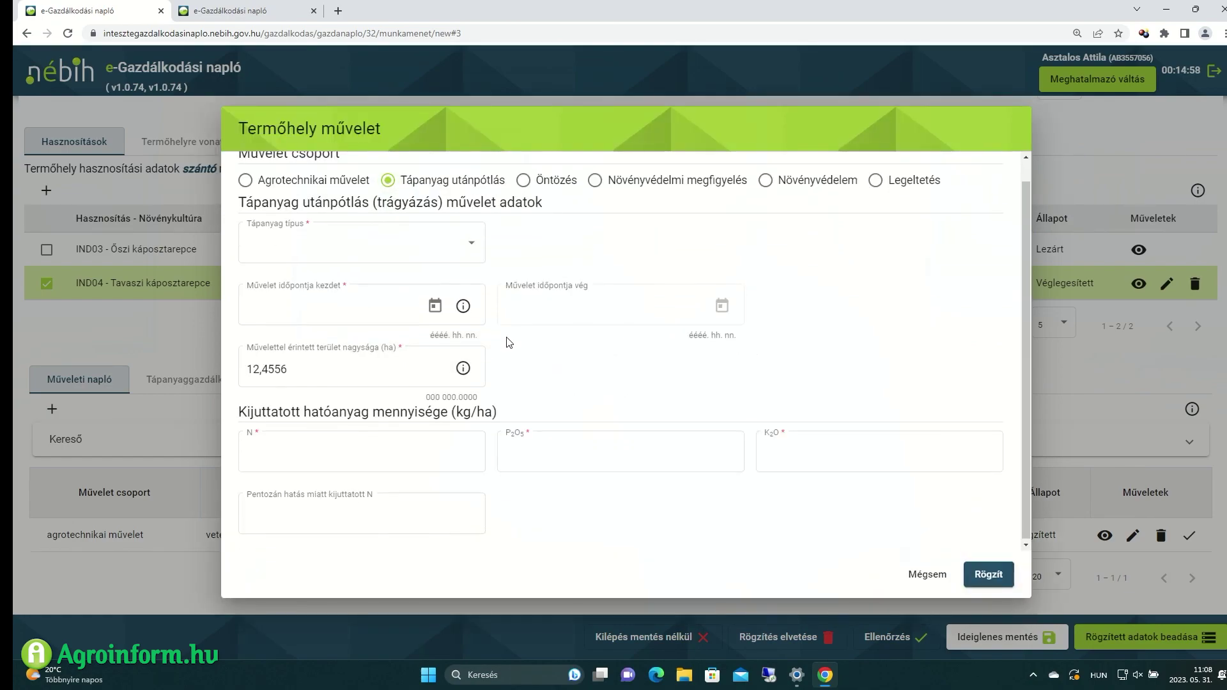
scroll(511, 320, up, 1)
click(470, 264)
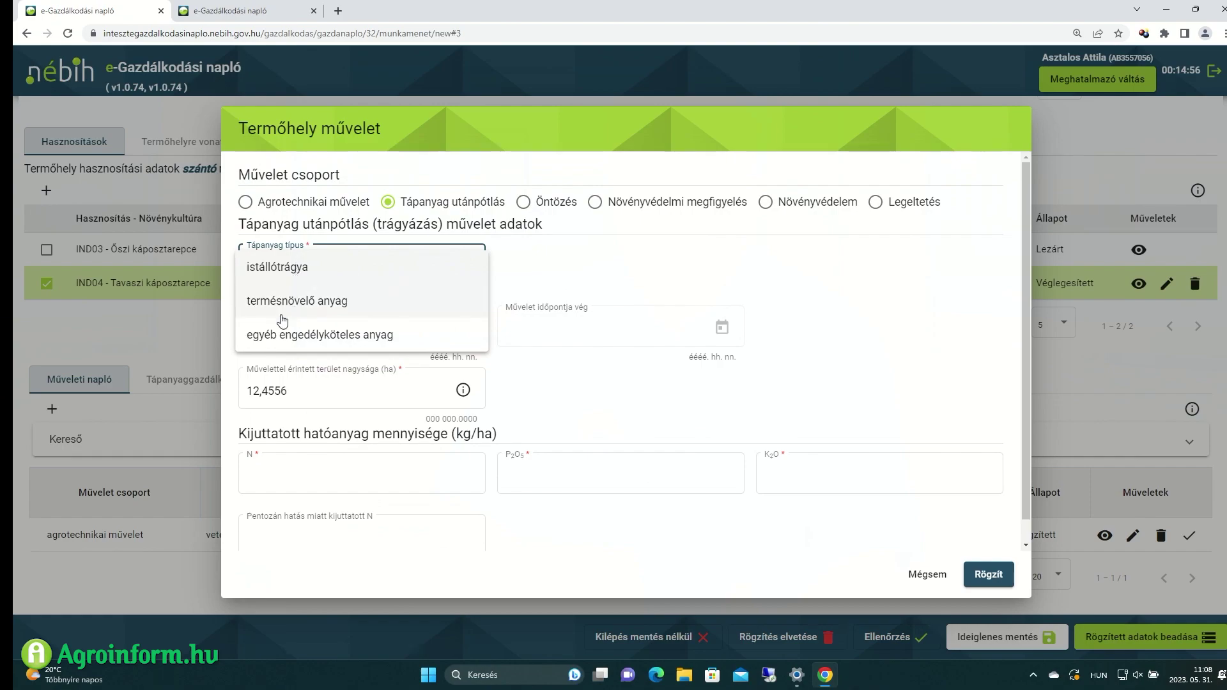
click(295, 275)
scroll(313, 307, down, 3)
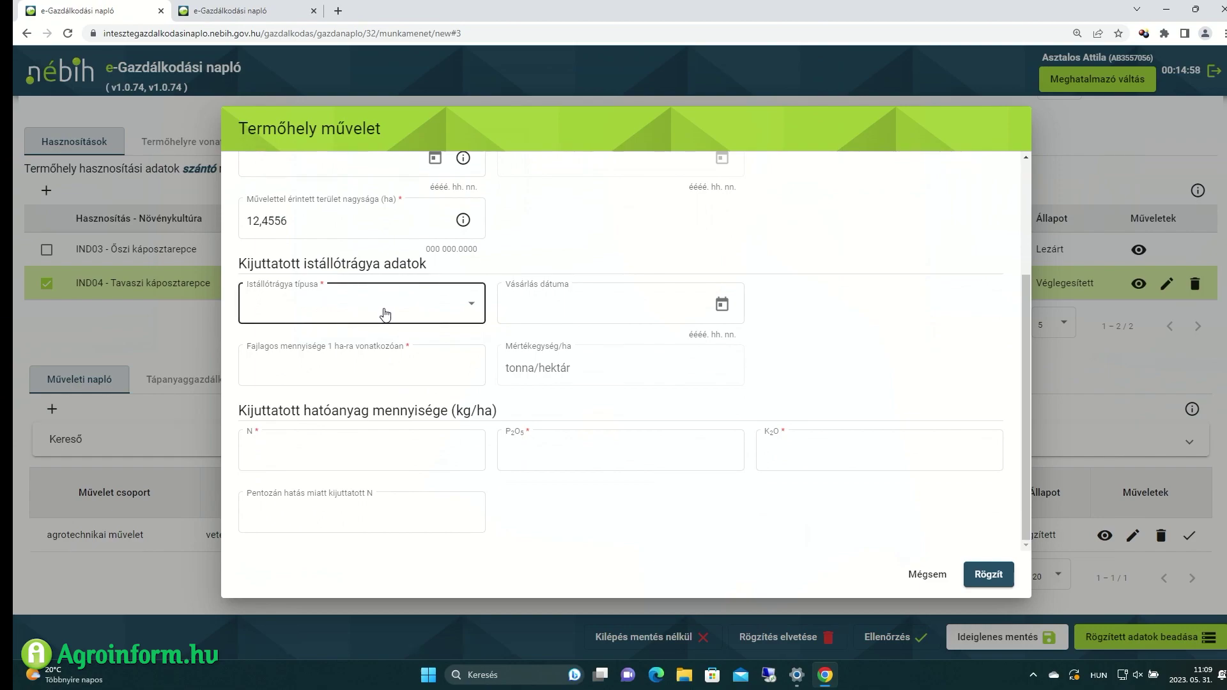
Look through the farmyard manure types and set Istállótrágya típusa to ló
click(385, 313)
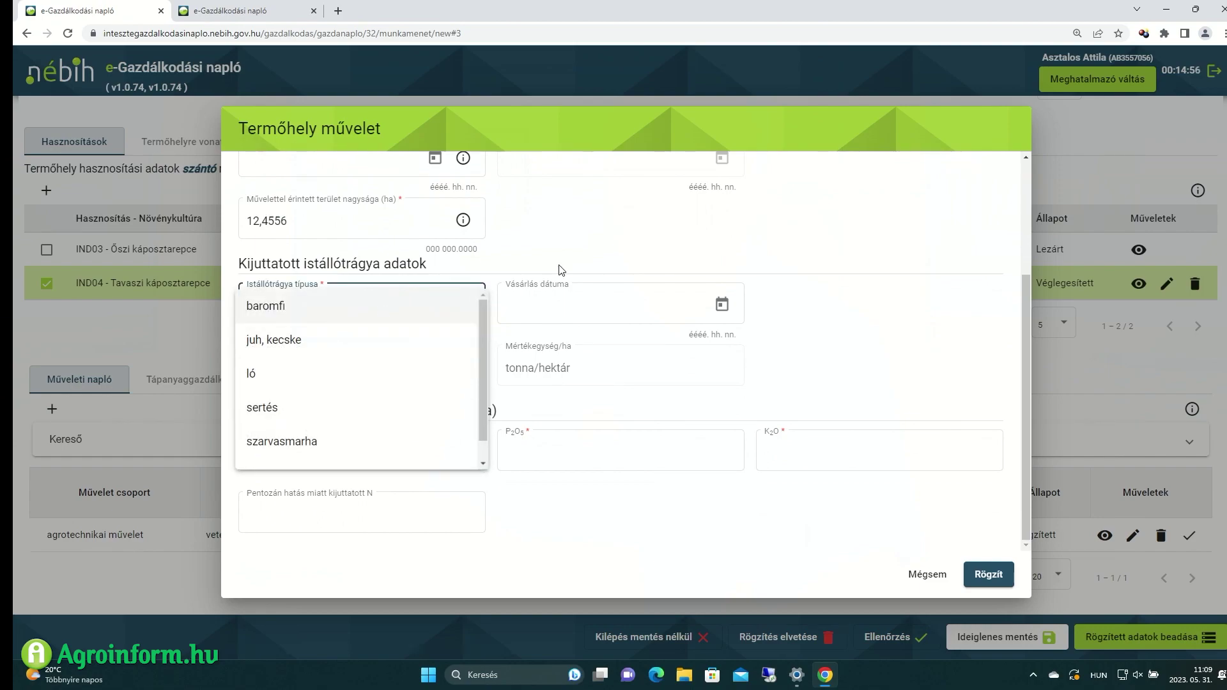
click(584, 263)
click(597, 306)
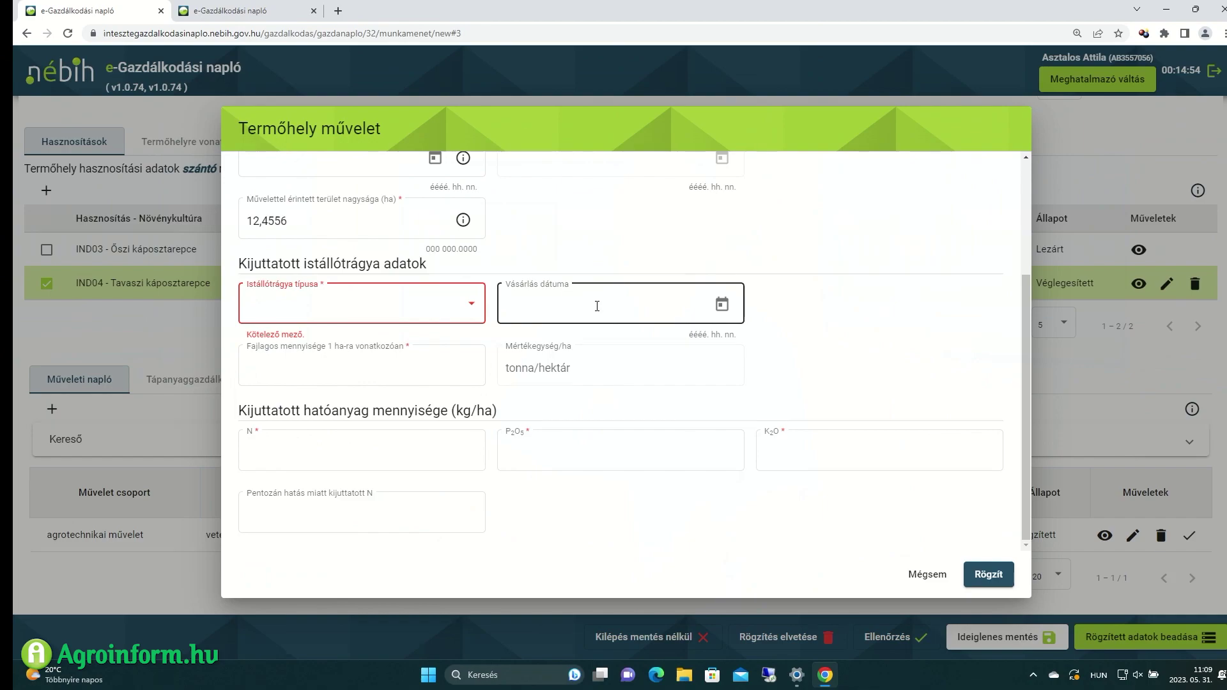
click(472, 307)
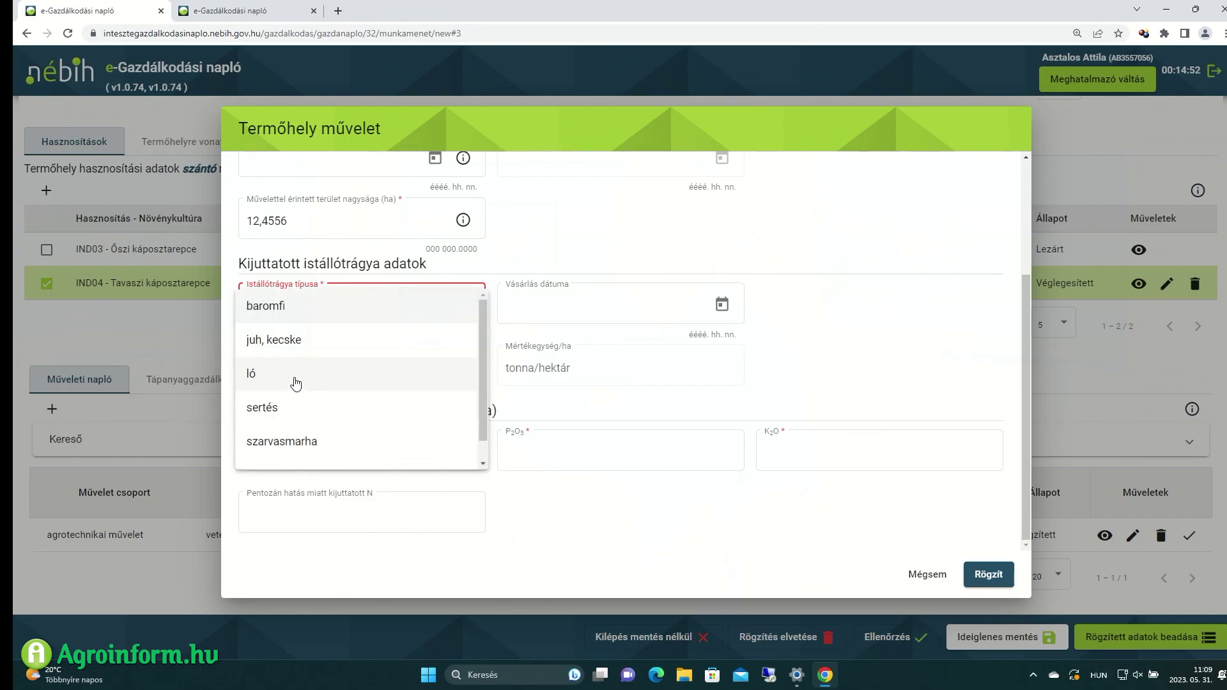
click(290, 380)
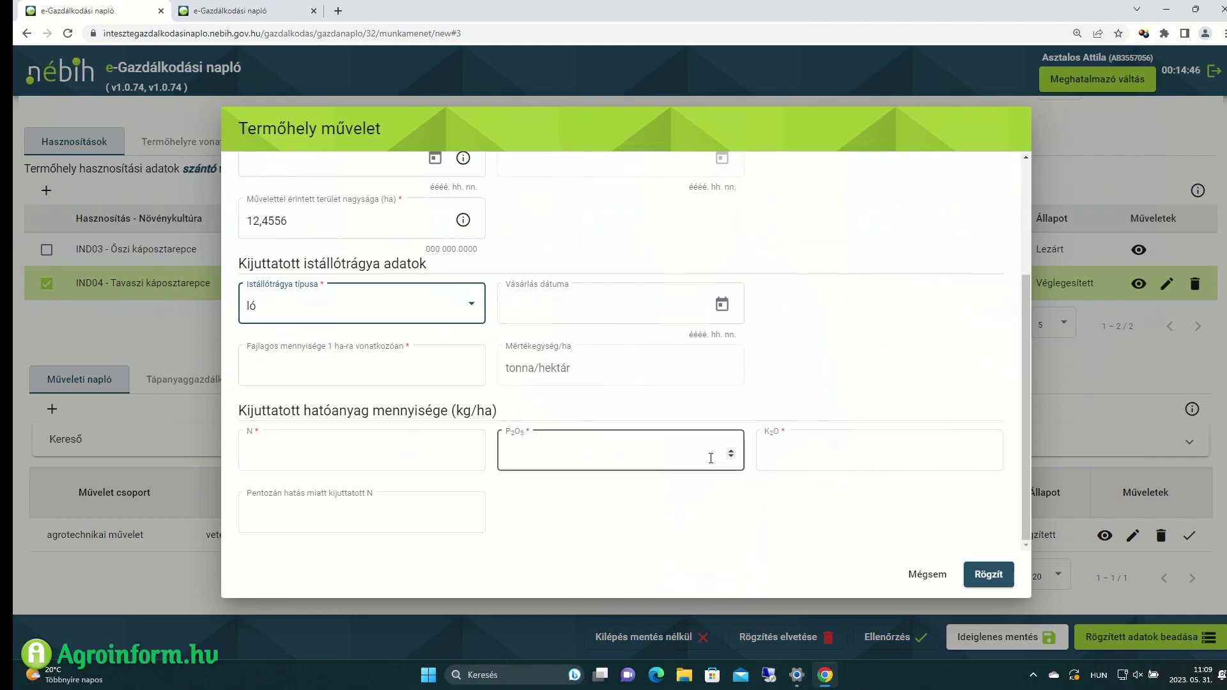
Change Tápanyag típus to termésnövelő anyag and search the fertilizer names for trágy without choosing one
scroll(725, 450, up, 3)
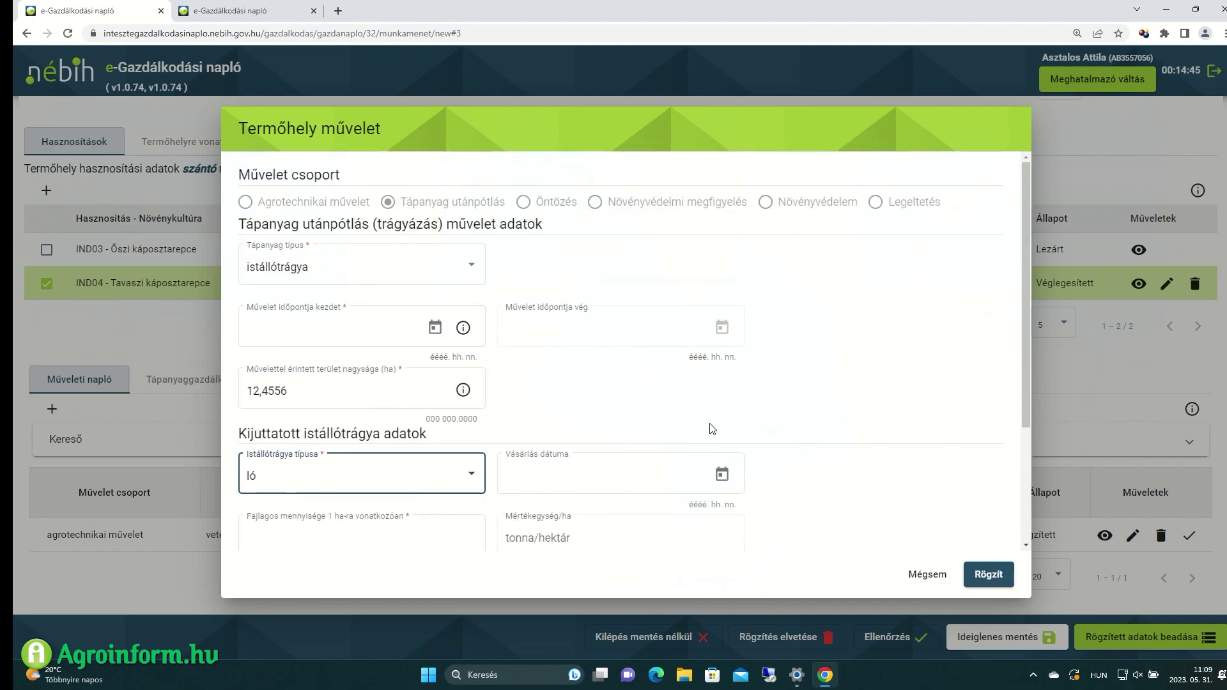
click(471, 265)
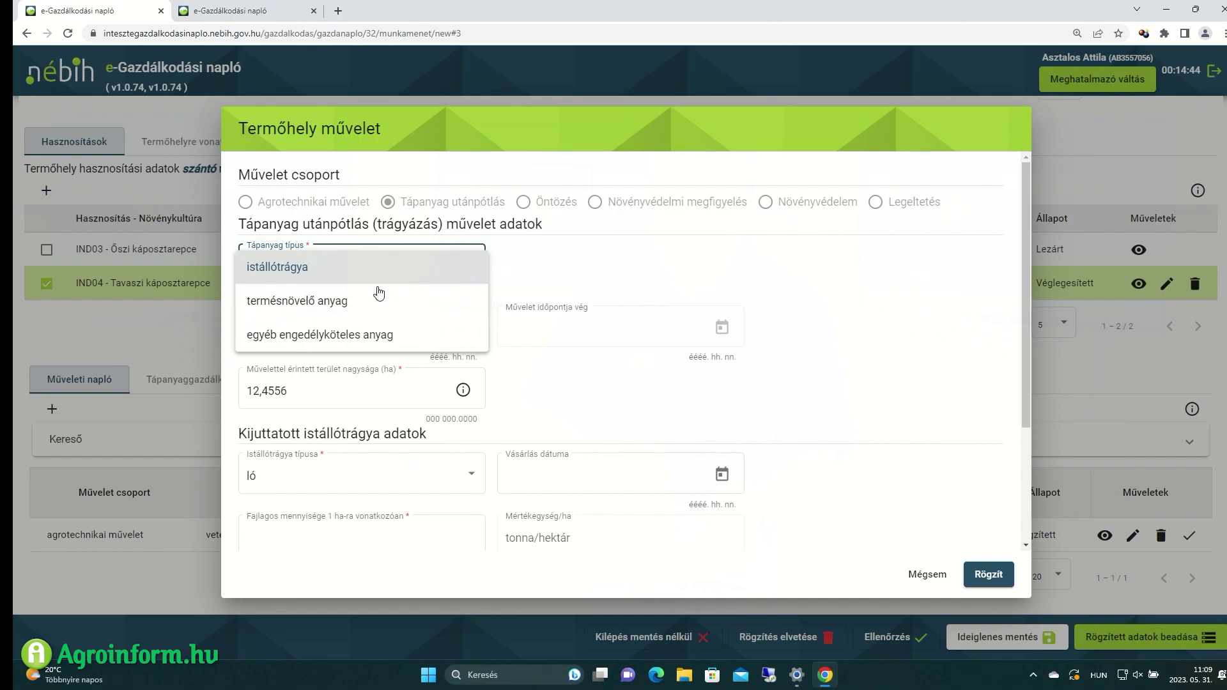
click(332, 301)
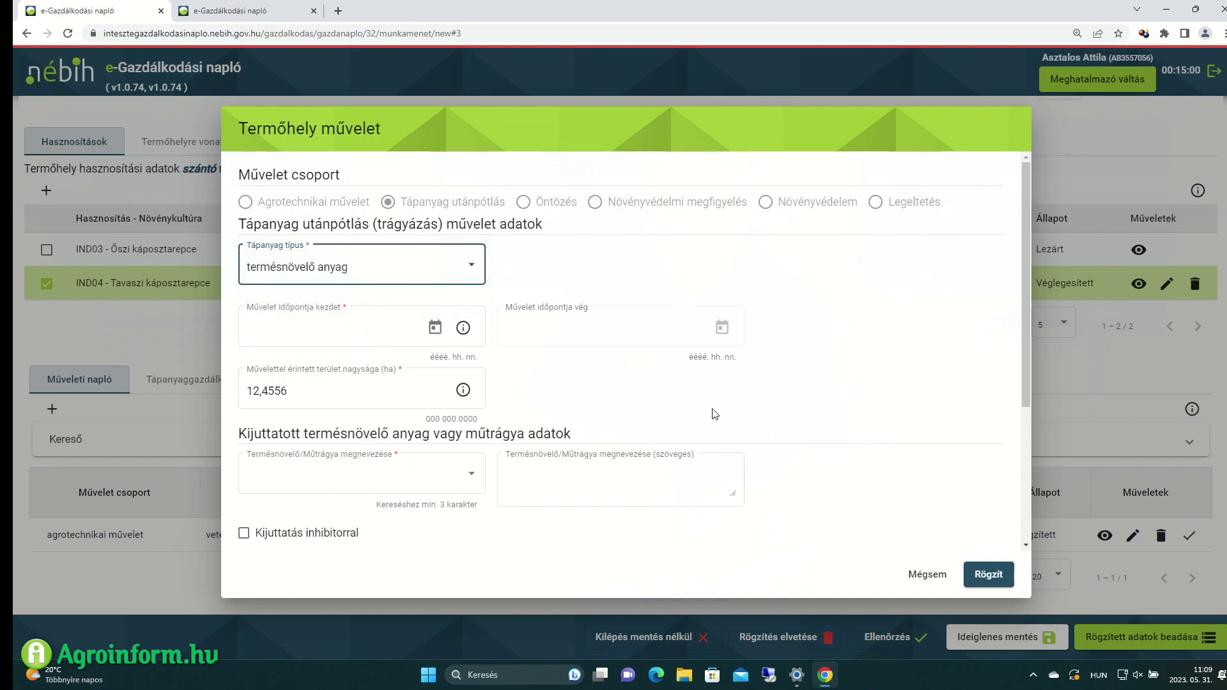
scroll(714, 414, down, 2)
click(353, 351)
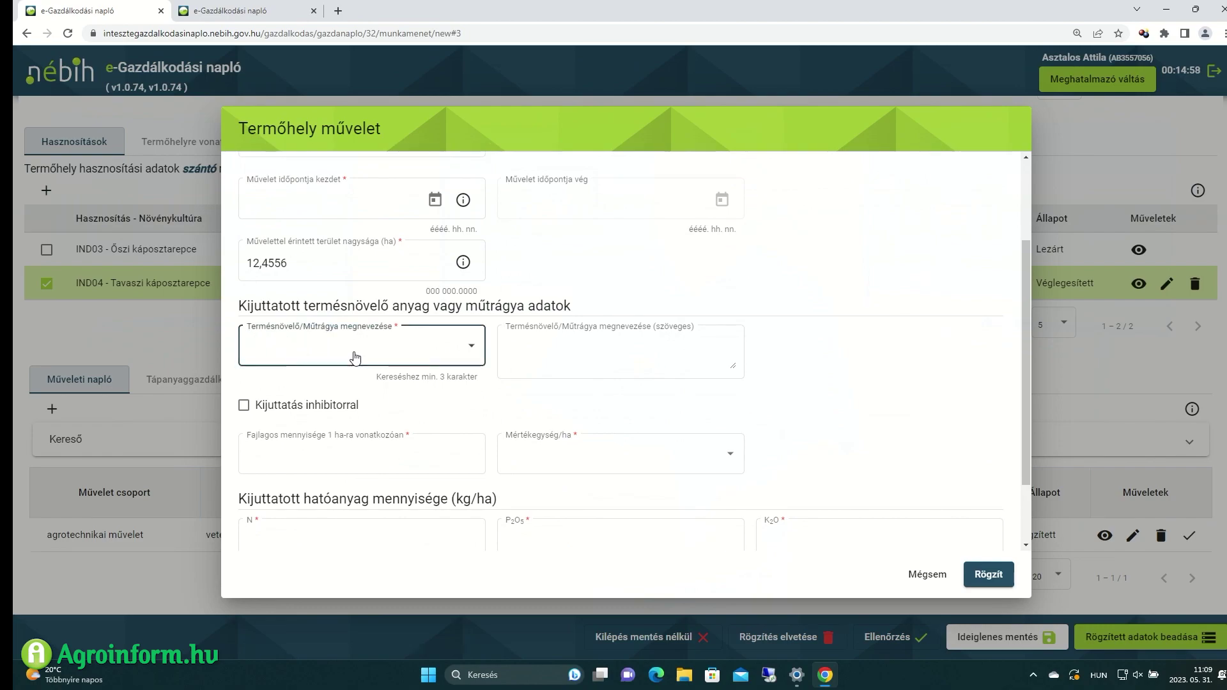
text(trá)
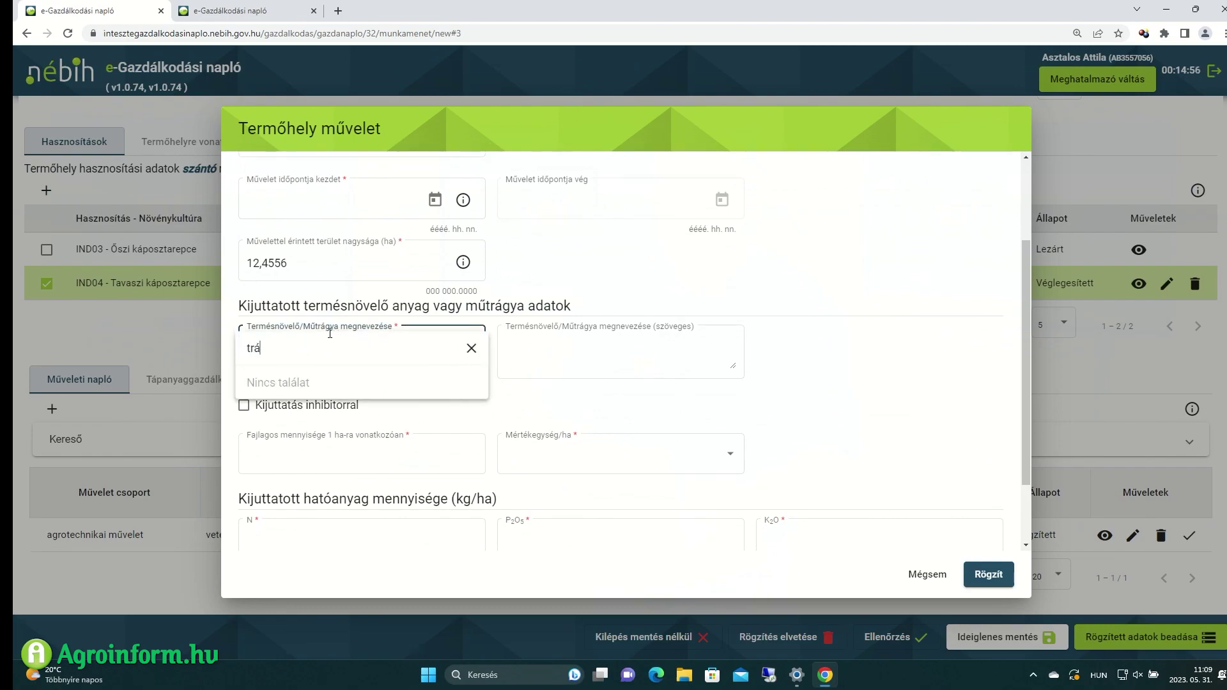
text(gy)
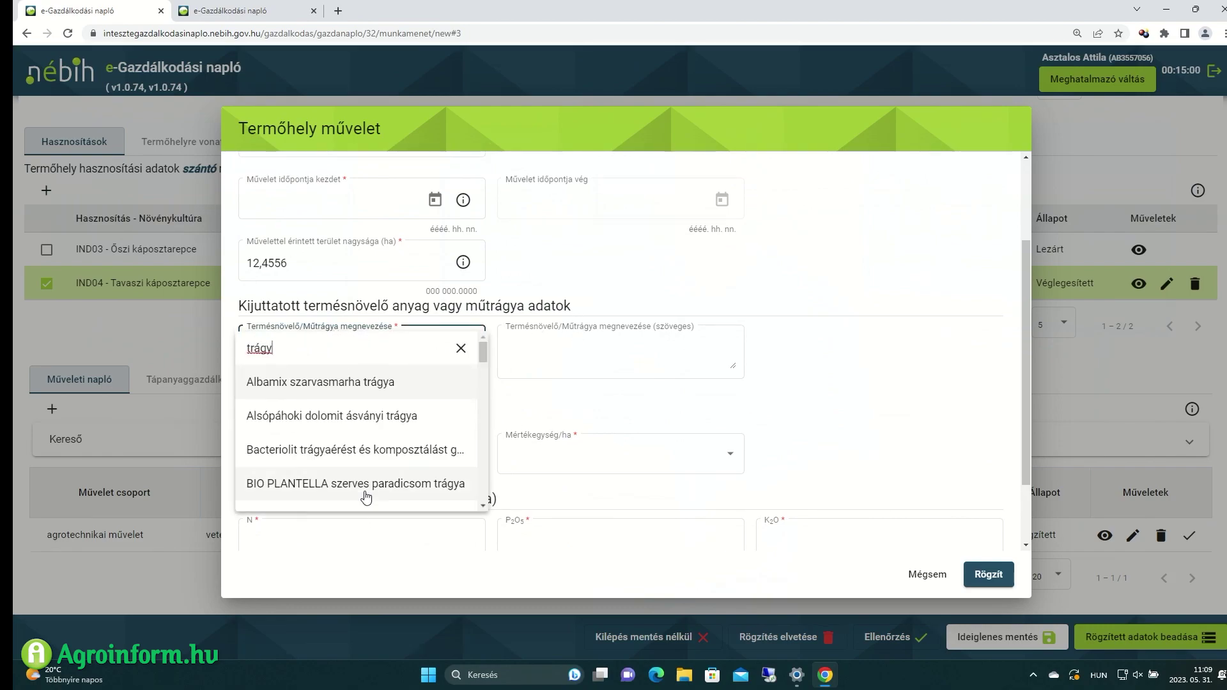
scroll(369, 501, down, 3)
click(534, 405)
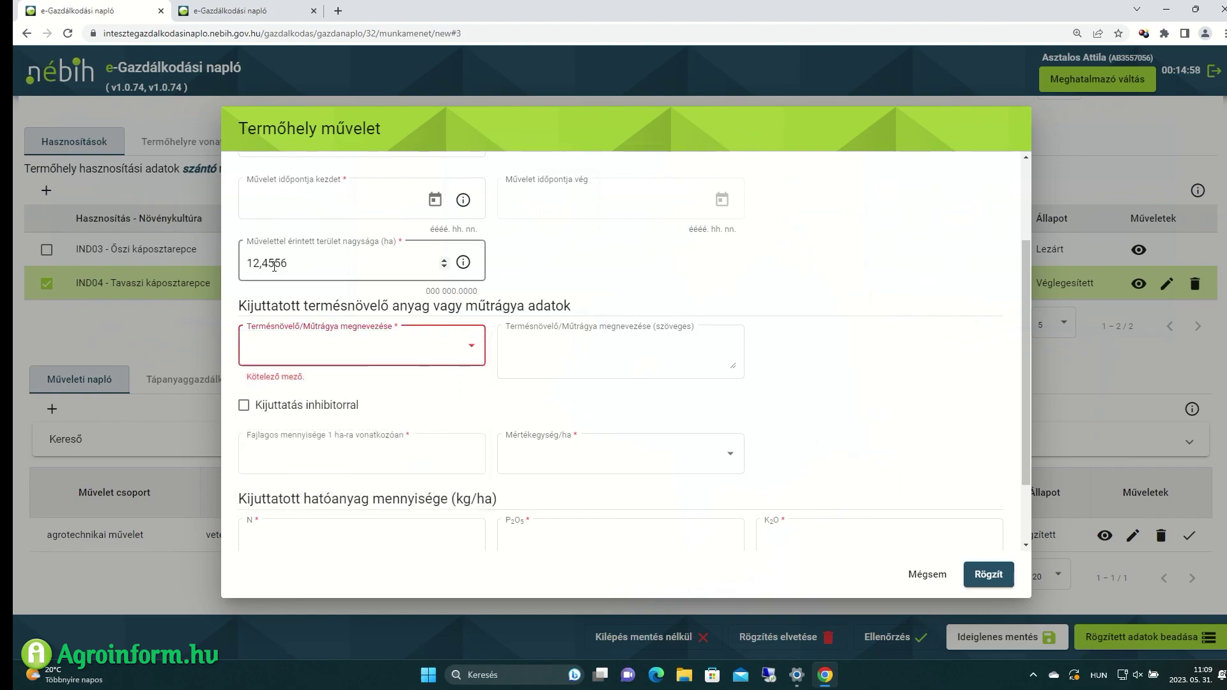
Change Tápanyag típus to egyéb engedélyköteles anyag and look through the list of available material names
scroll(608, 285, up, 2)
click(355, 275)
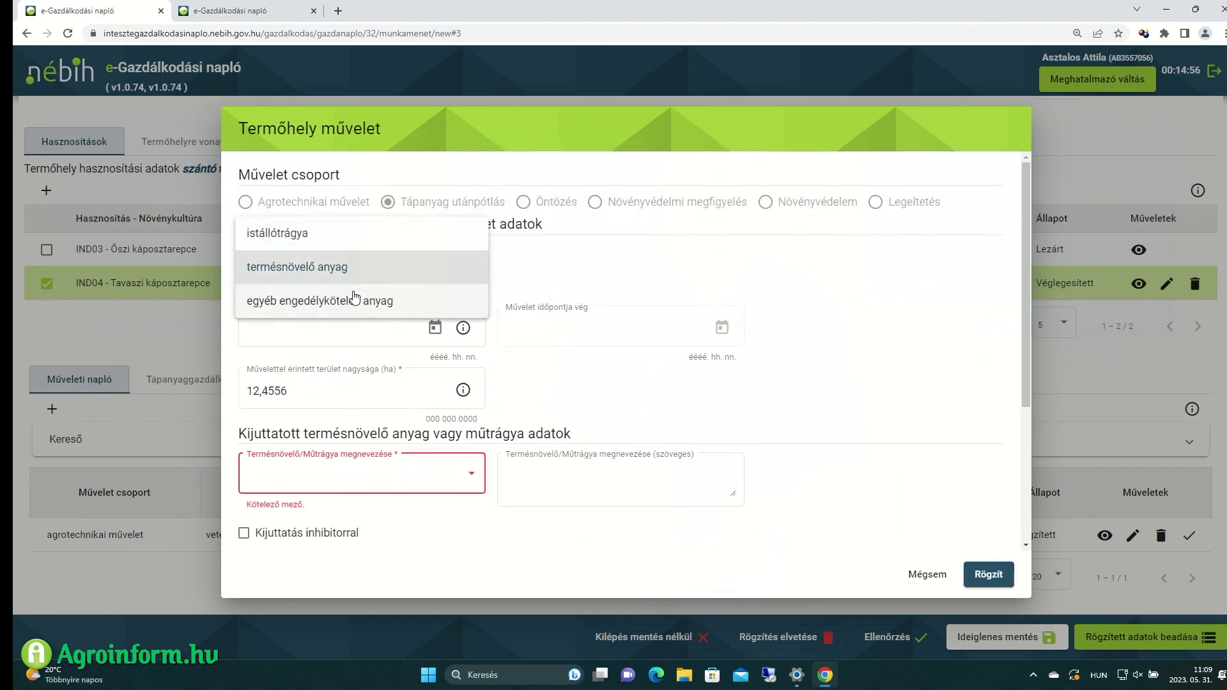
click(315, 301)
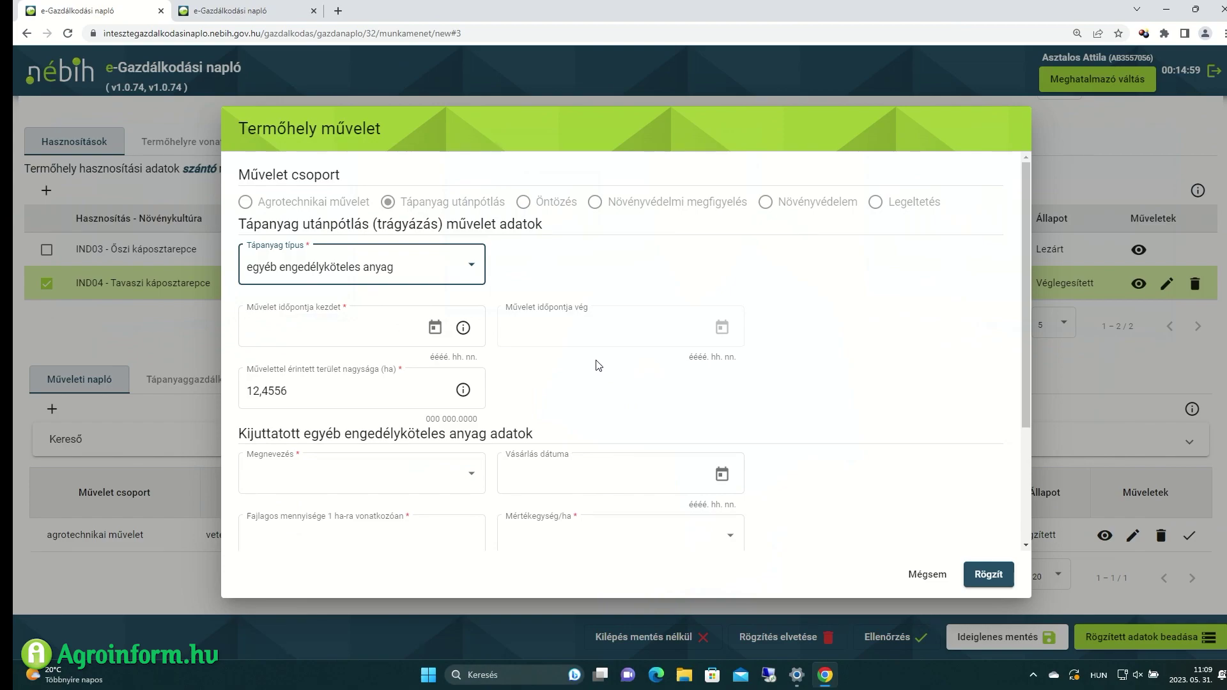
scroll(455, 397, down, 2)
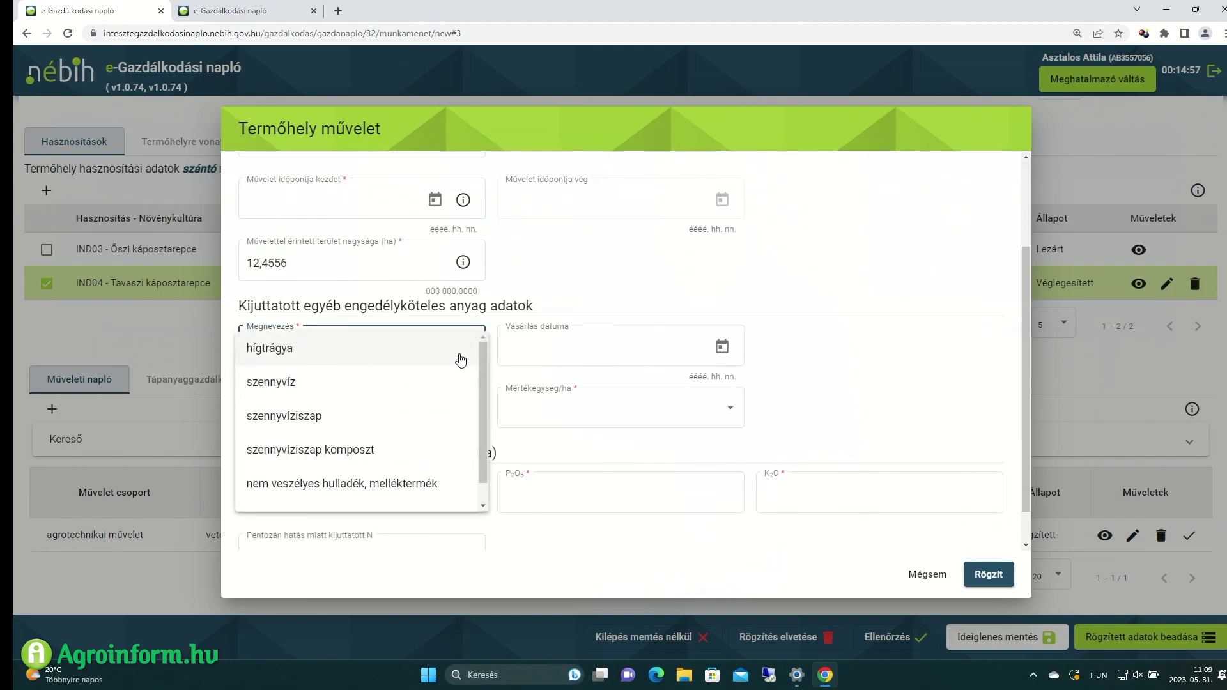
scroll(481, 412, down, 1)
scroll(484, 446, up, 1)
drag(484, 379, 481, 427)
scroll(473, 344, up, 1)
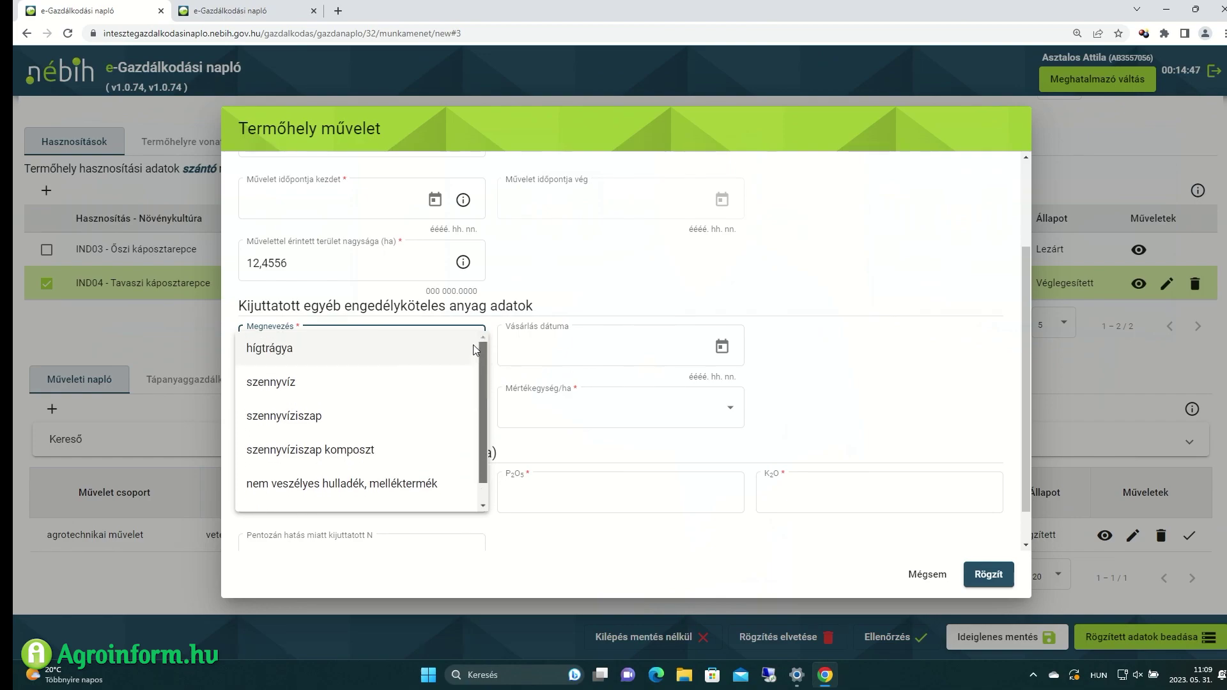
Set the material's Megnevezés to hígtrágya, review the remaining fields and cancel the nutrient supply operation
click(416, 356)
scroll(824, 449, down, 1)
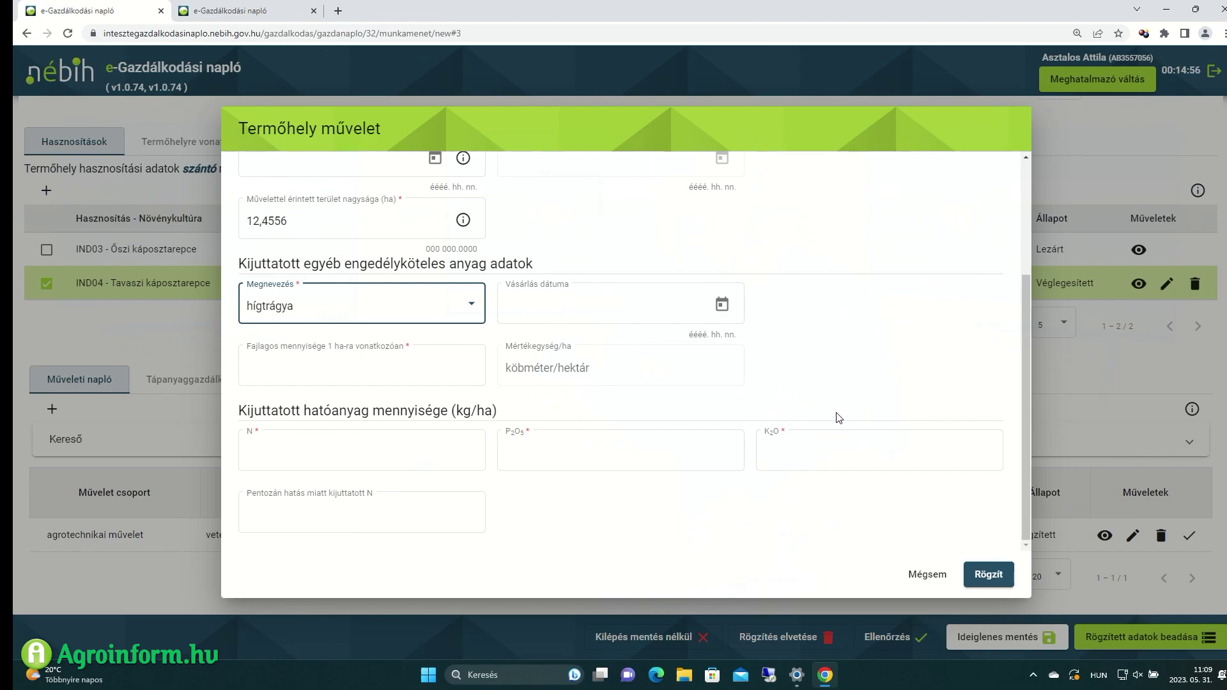
click(687, 307)
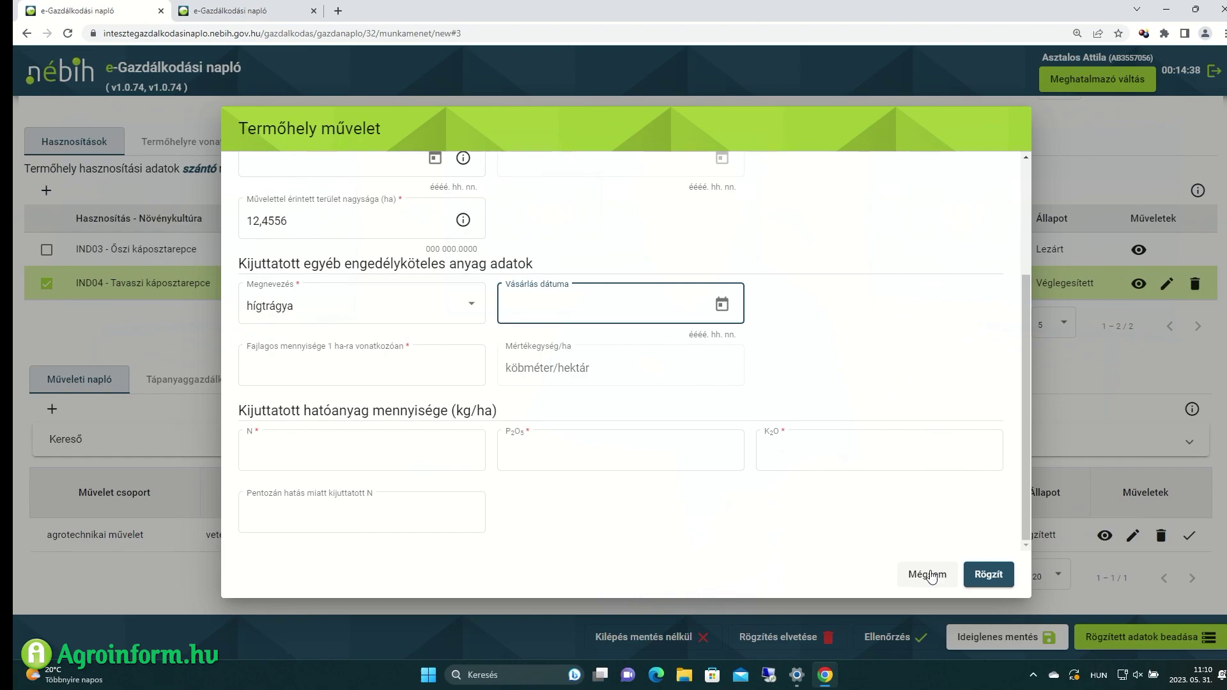
click(814, 451)
click(927, 575)
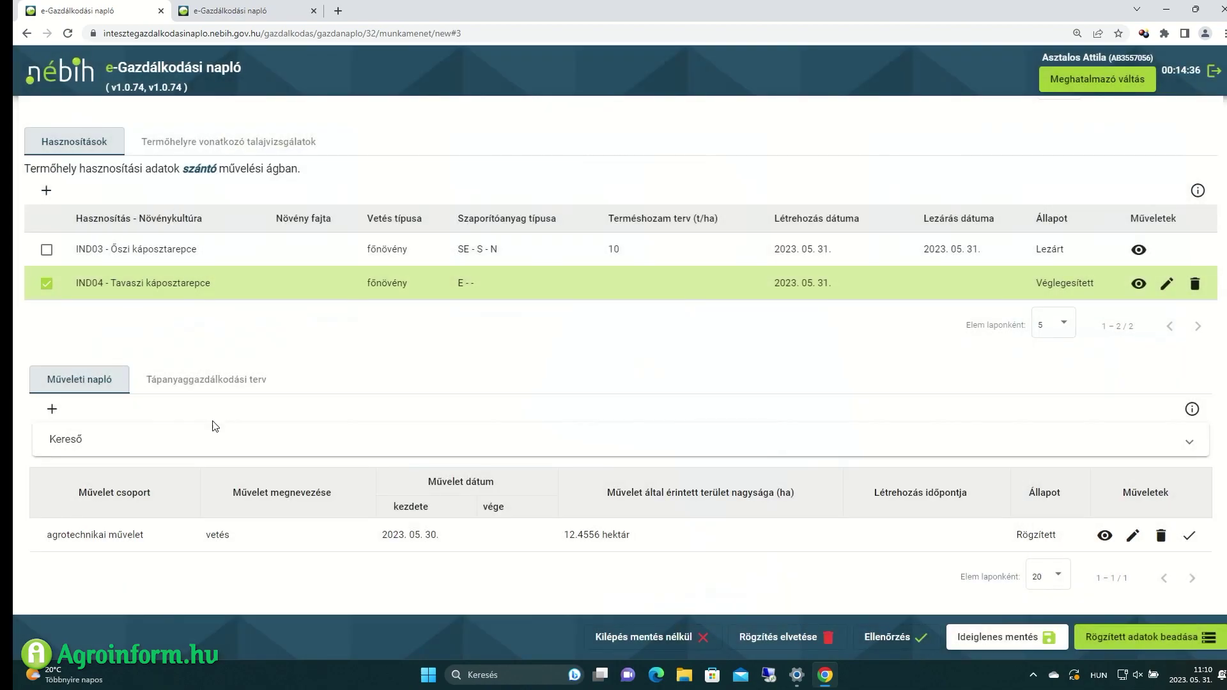
Open a new Öntözés operation, review its water extraction and applied material fields, and cancel it
click(52, 409)
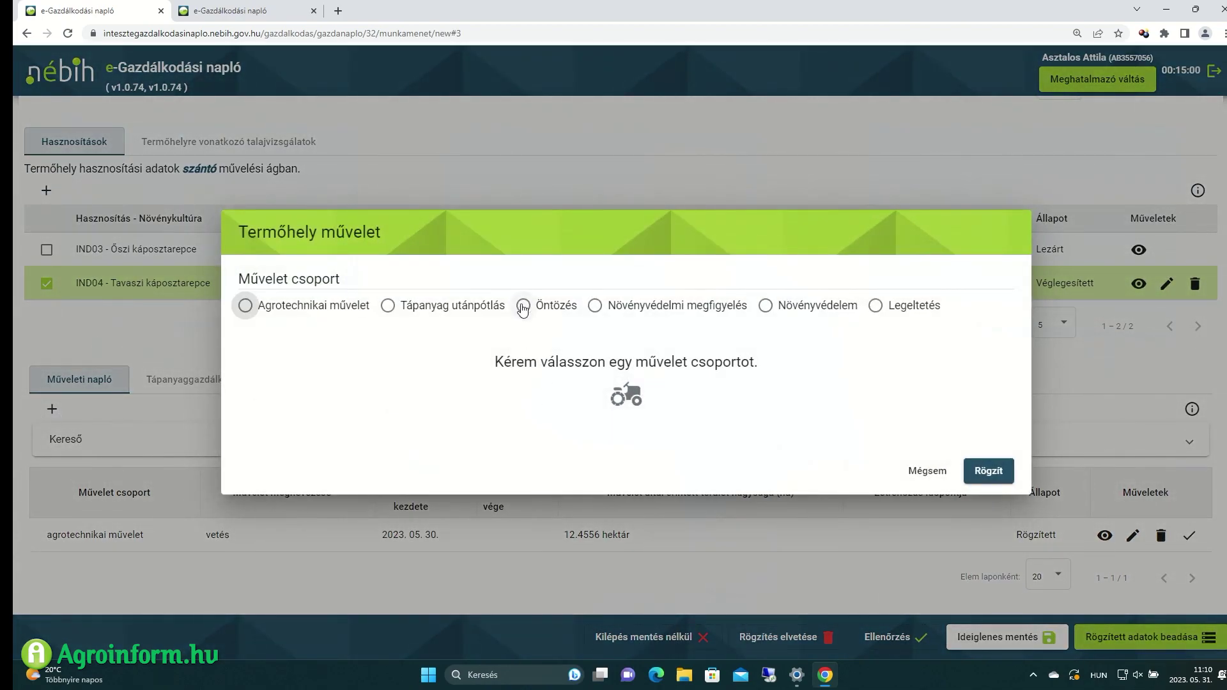
click(522, 307)
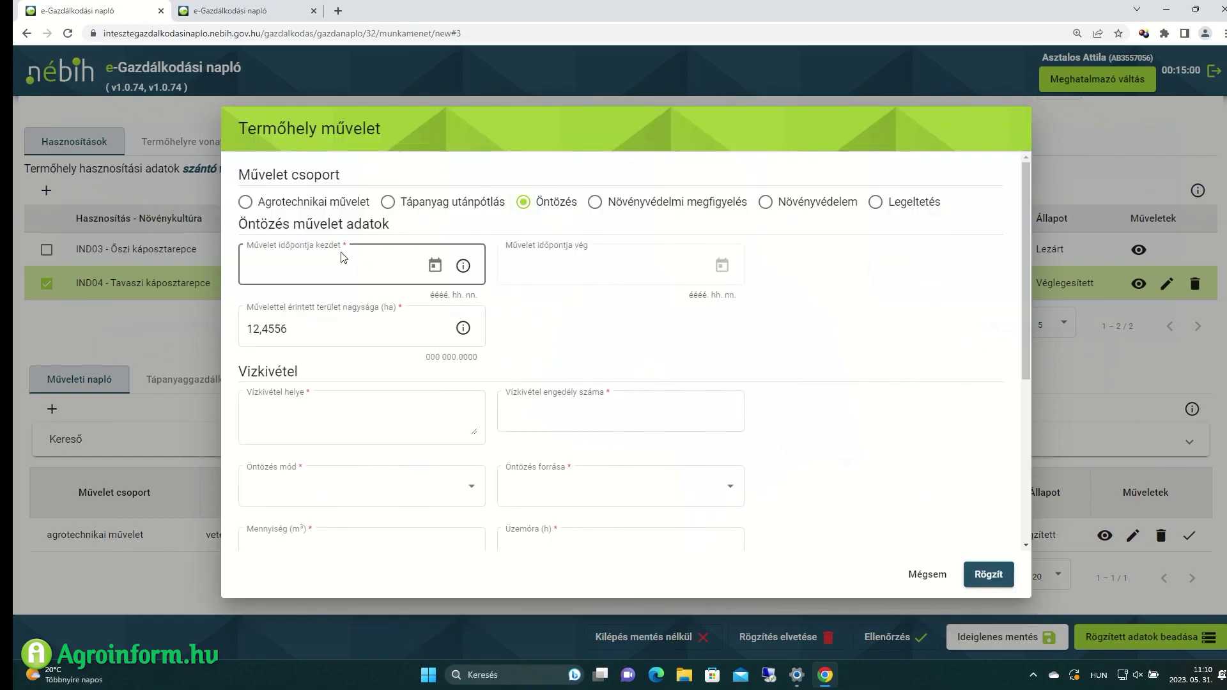
click(332, 422)
scroll(332, 422, down, 2)
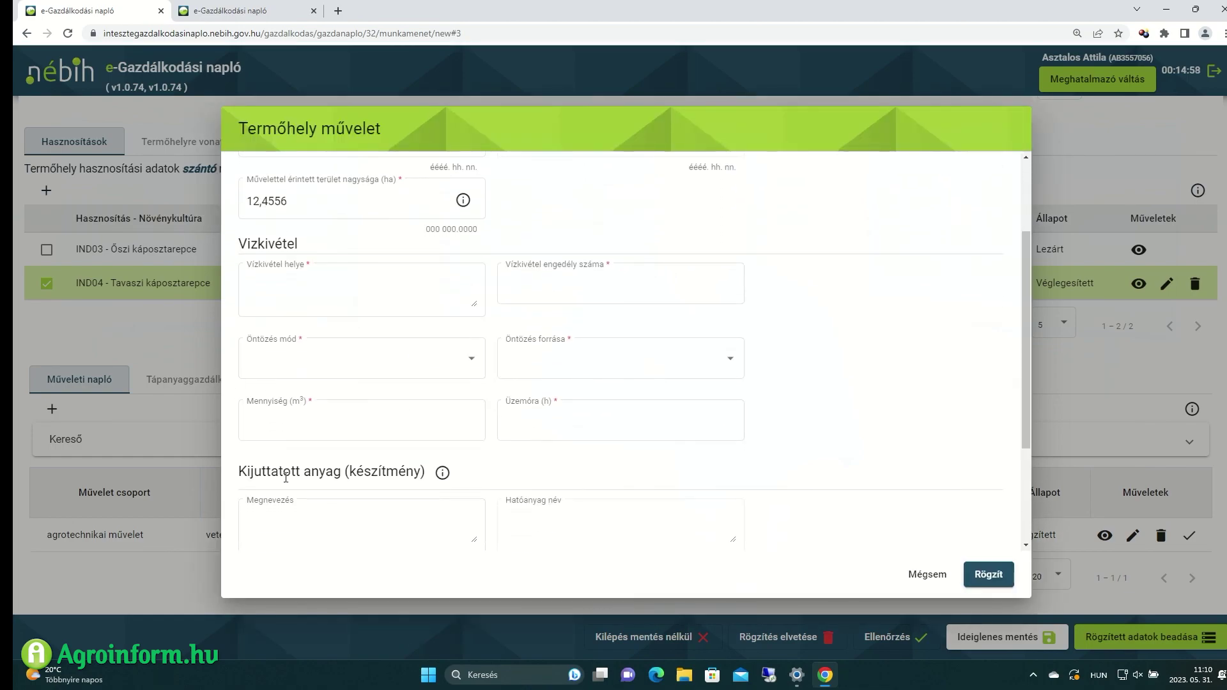
click(524, 405)
scroll(300, 403, down, 3)
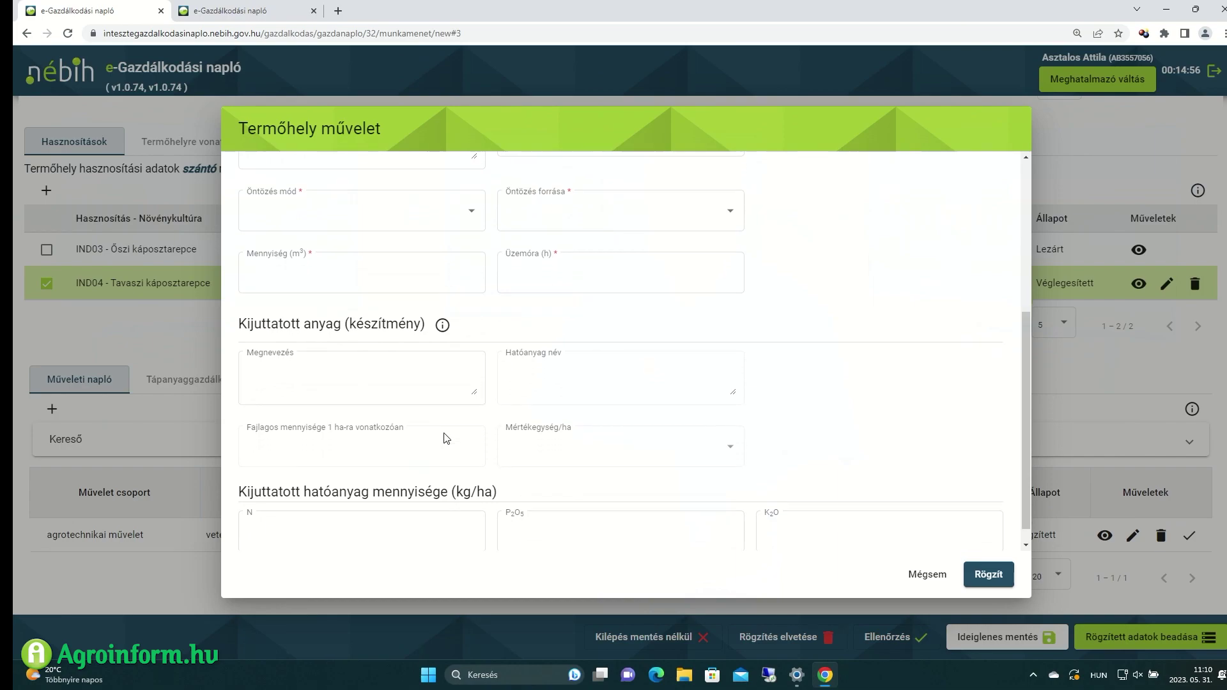
click(465, 370)
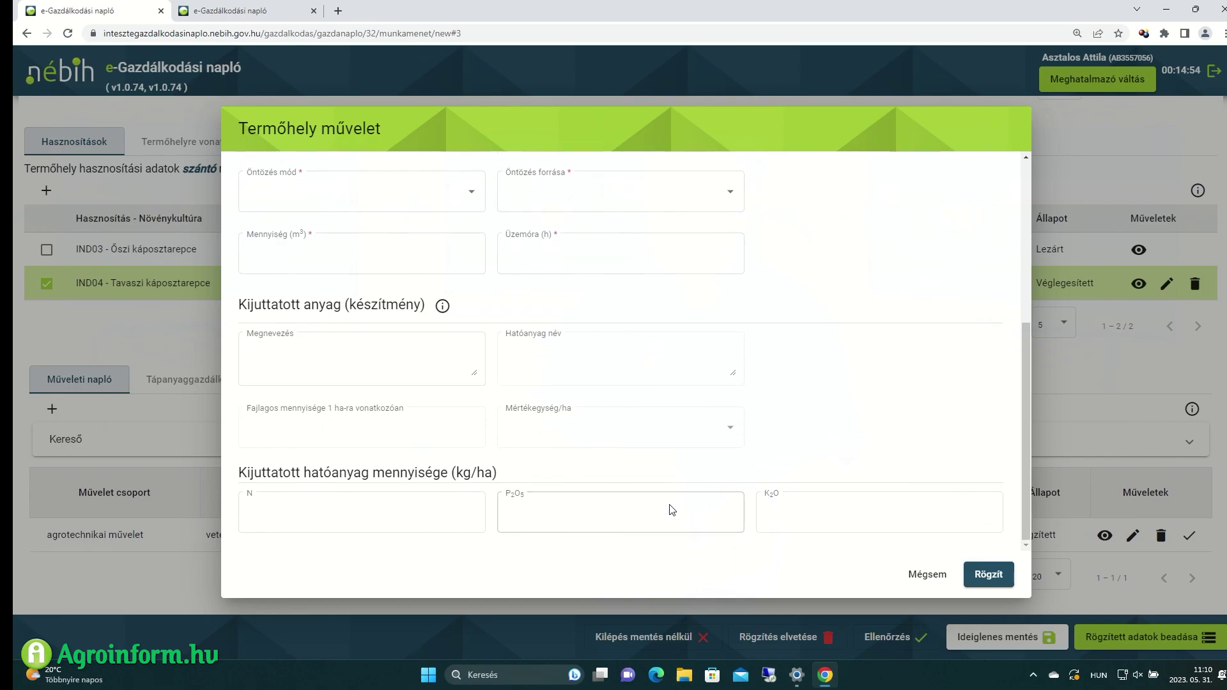
click(388, 512)
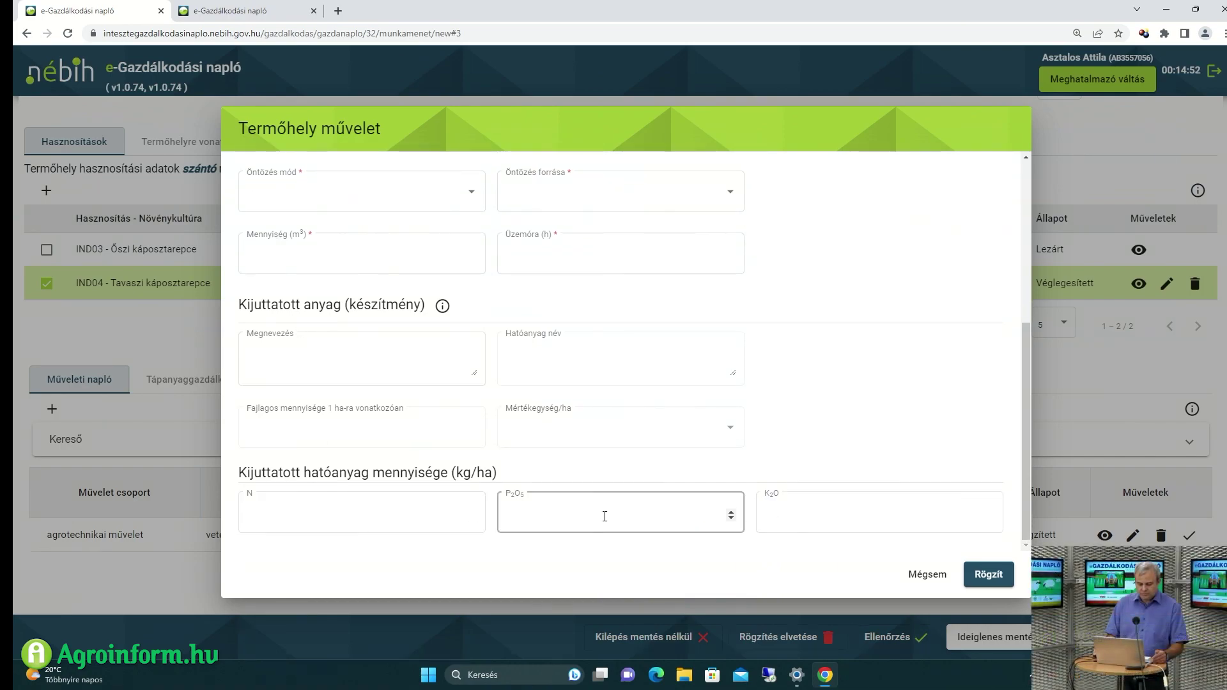
click(918, 579)
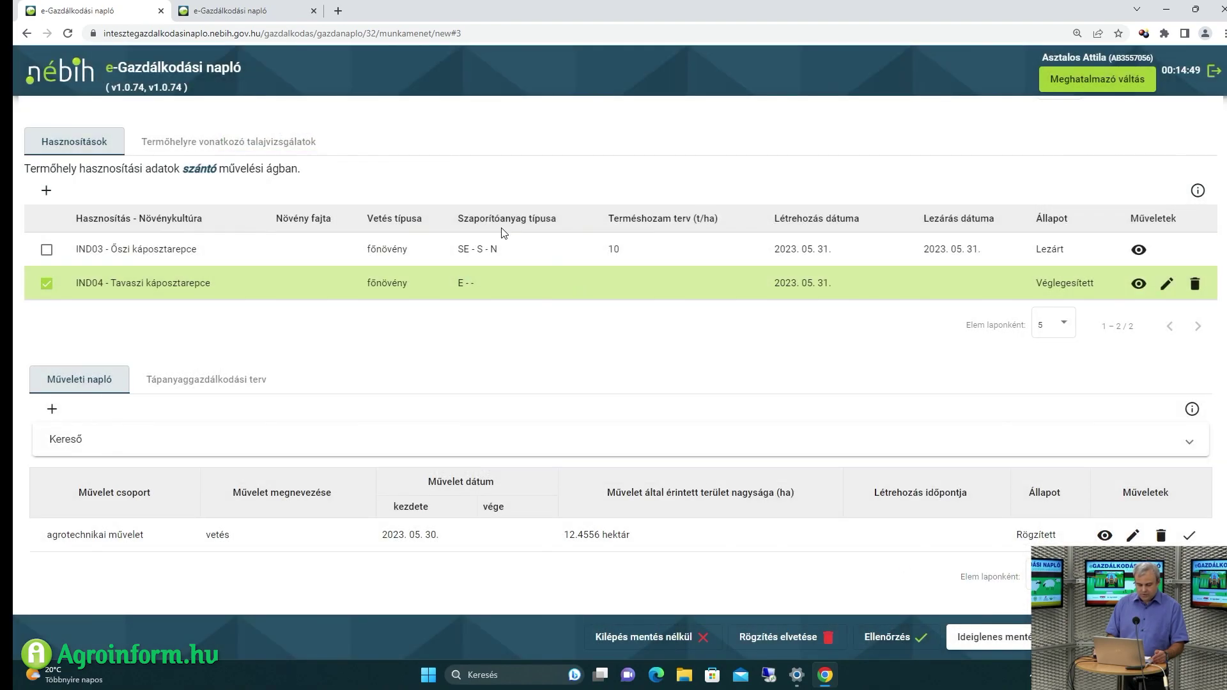
Start a new Növényvédelmi megfigyelés operation for the spring rapeseed use with start date 2023. 05. 30
click(52, 409)
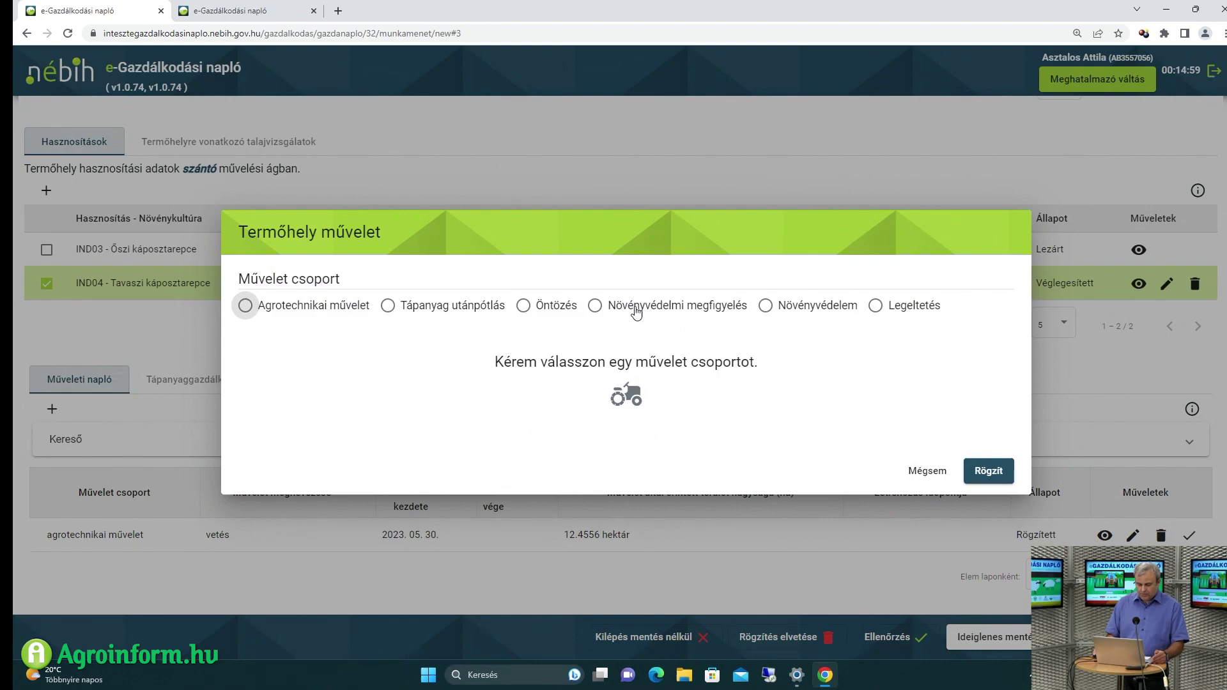
click(595, 305)
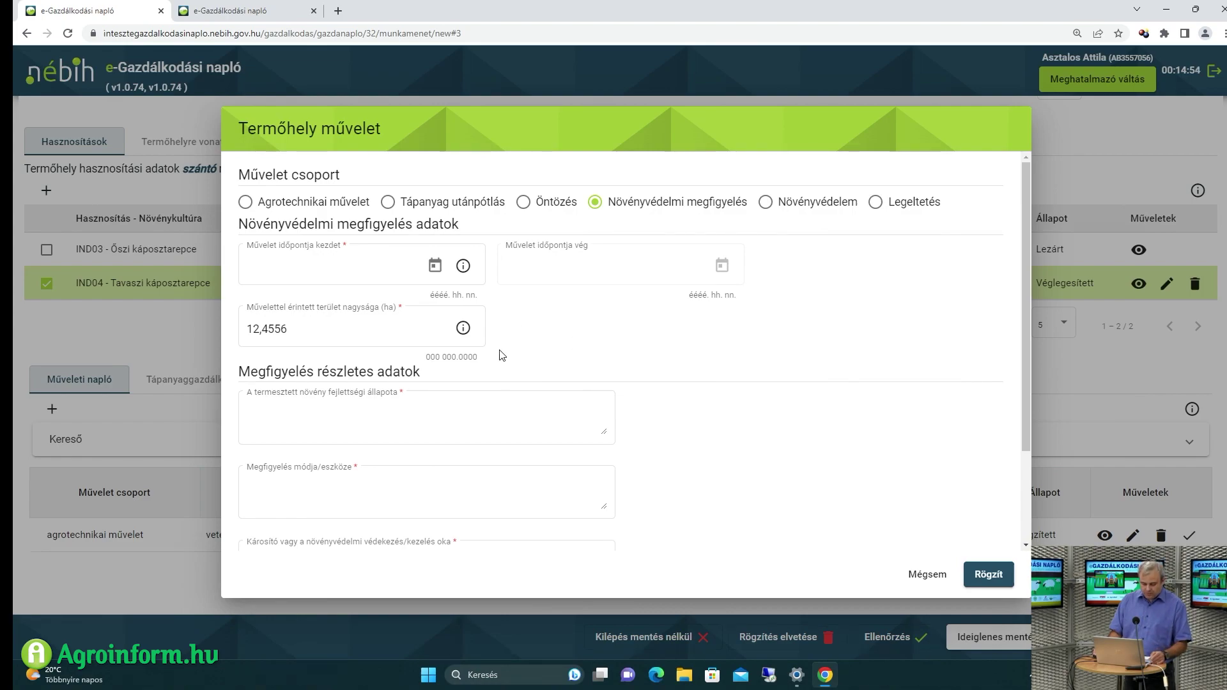
scroll(503, 355, down, 1)
click(435, 201)
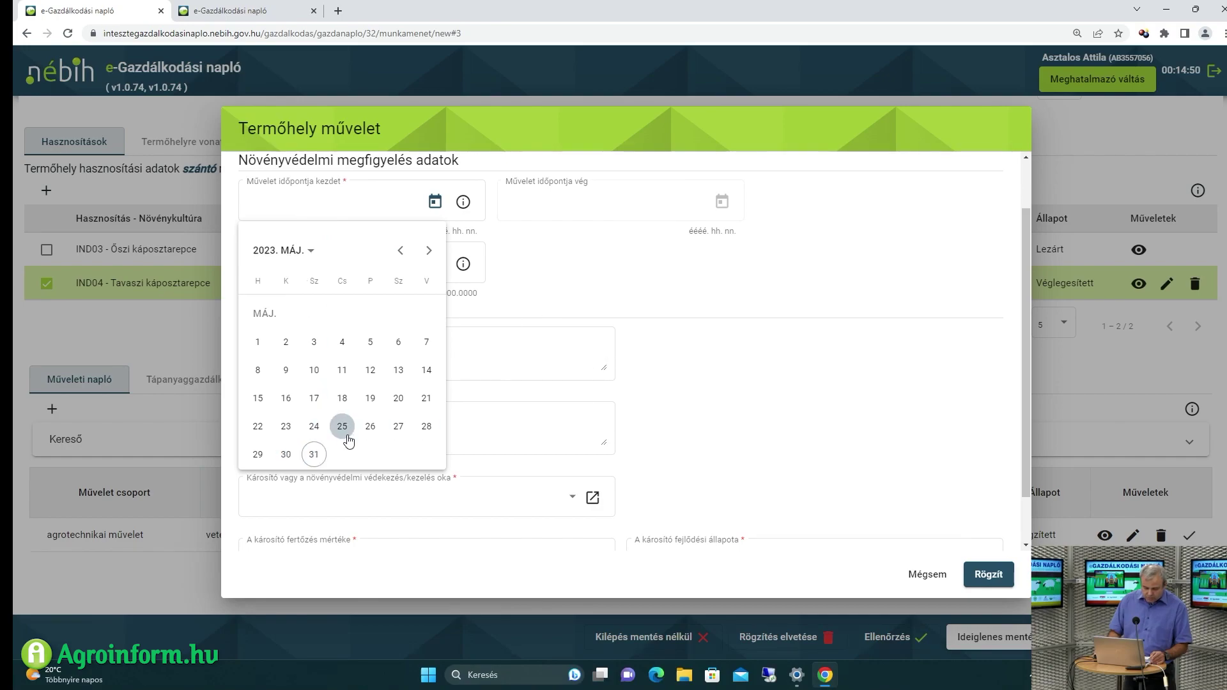
click(286, 454)
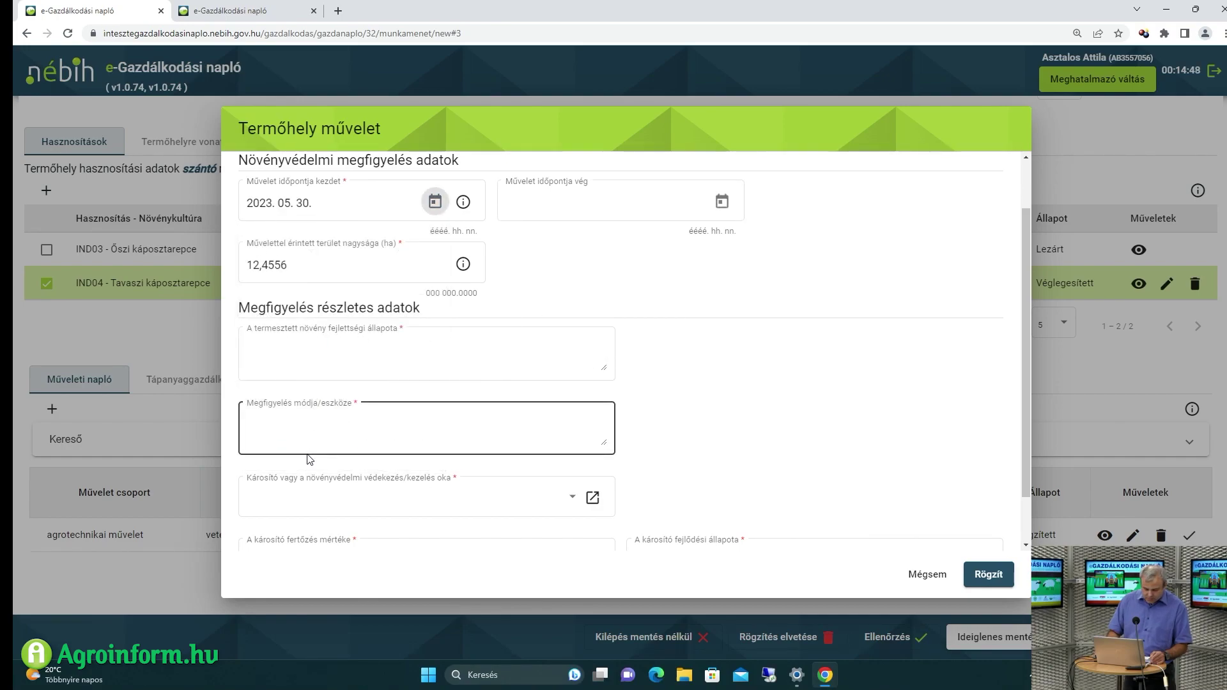
Enter levelse as the crop's development state and fdfsdf as the Megfigyelés módja/eszköze
click(496, 340)
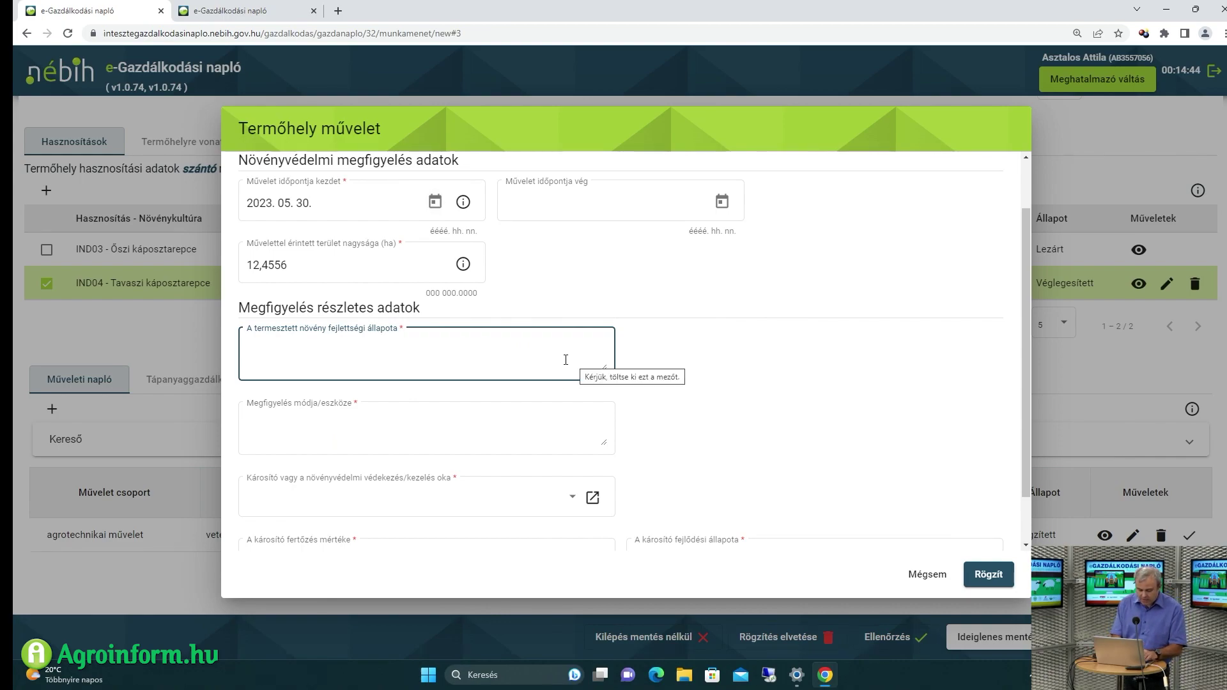
text(levelse)
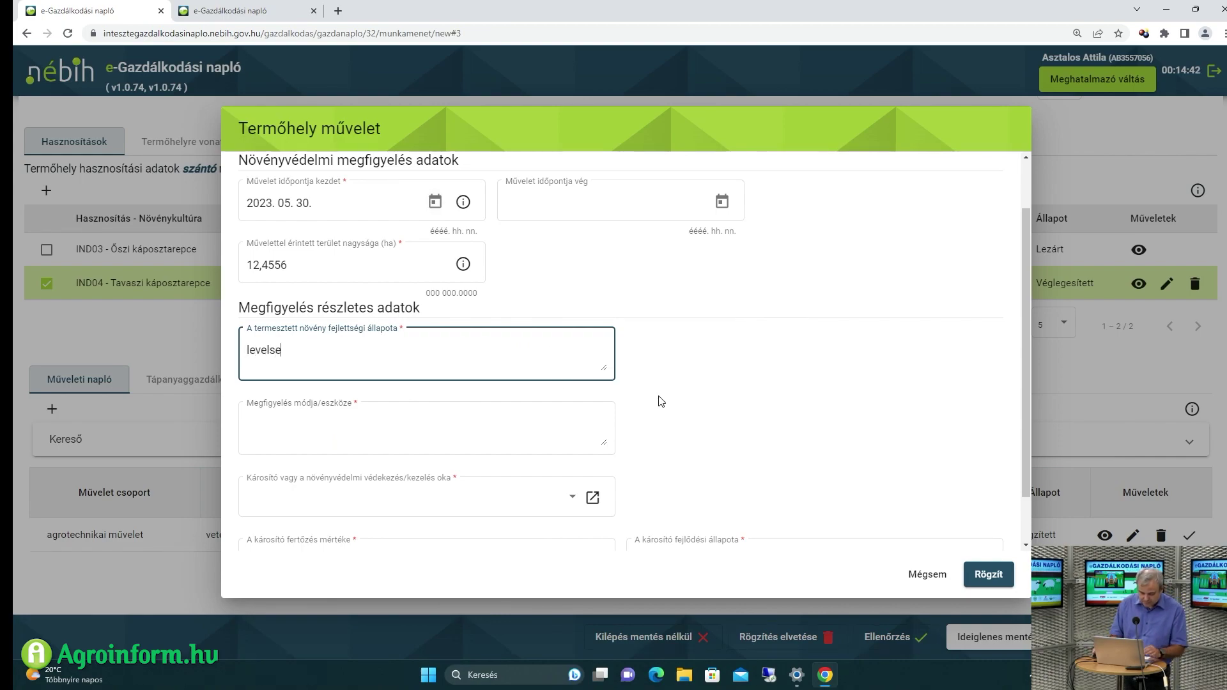
click(419, 432)
text(fdfsdf)
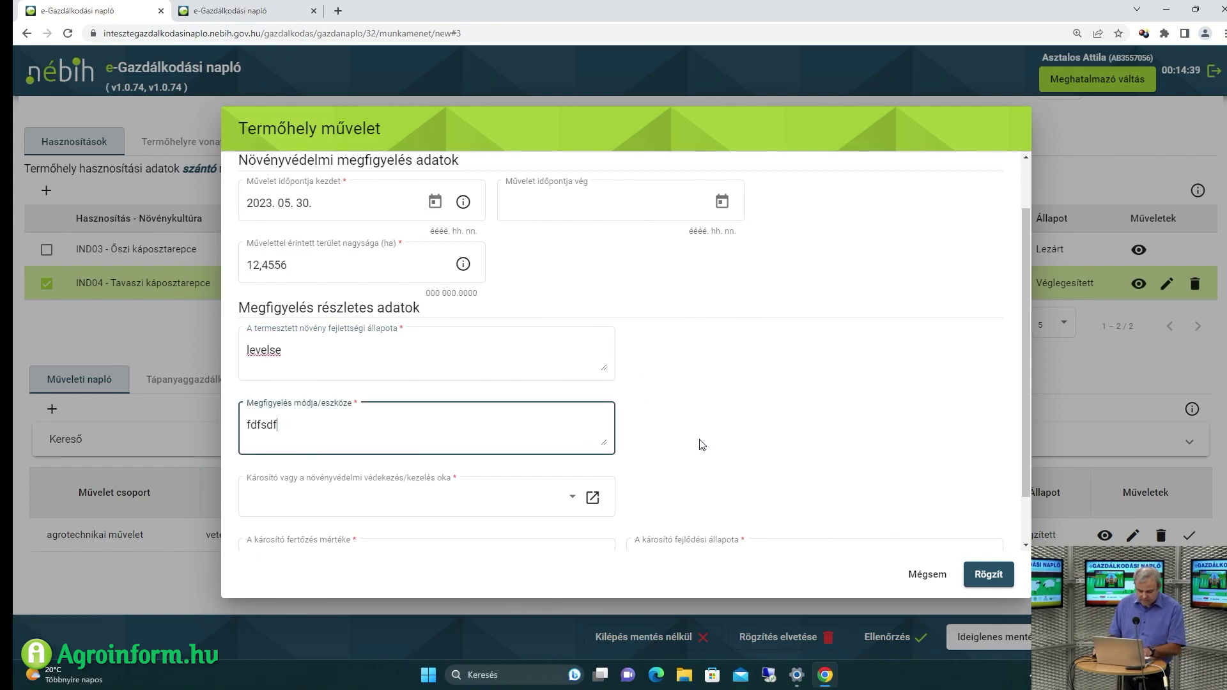
Search the pest list for repce and set the pest or treatment reason to repcebecőormányos
scroll(571, 426, down, 1)
click(556, 438)
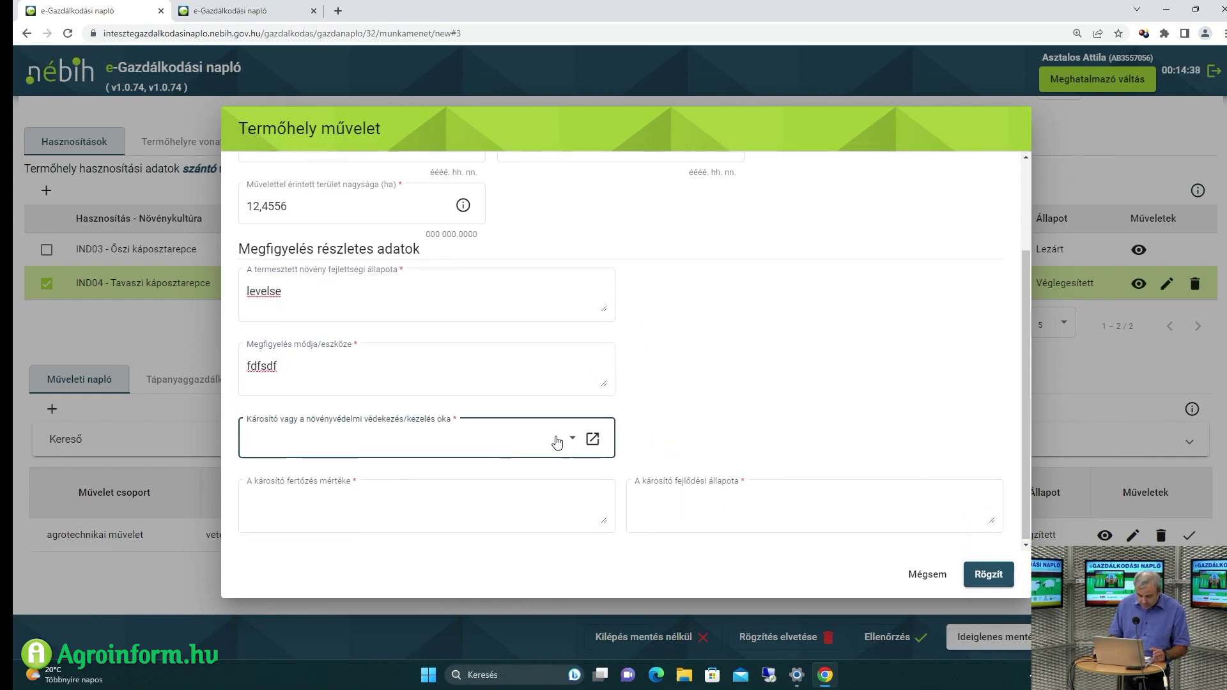
scroll(425, 509, down, 3)
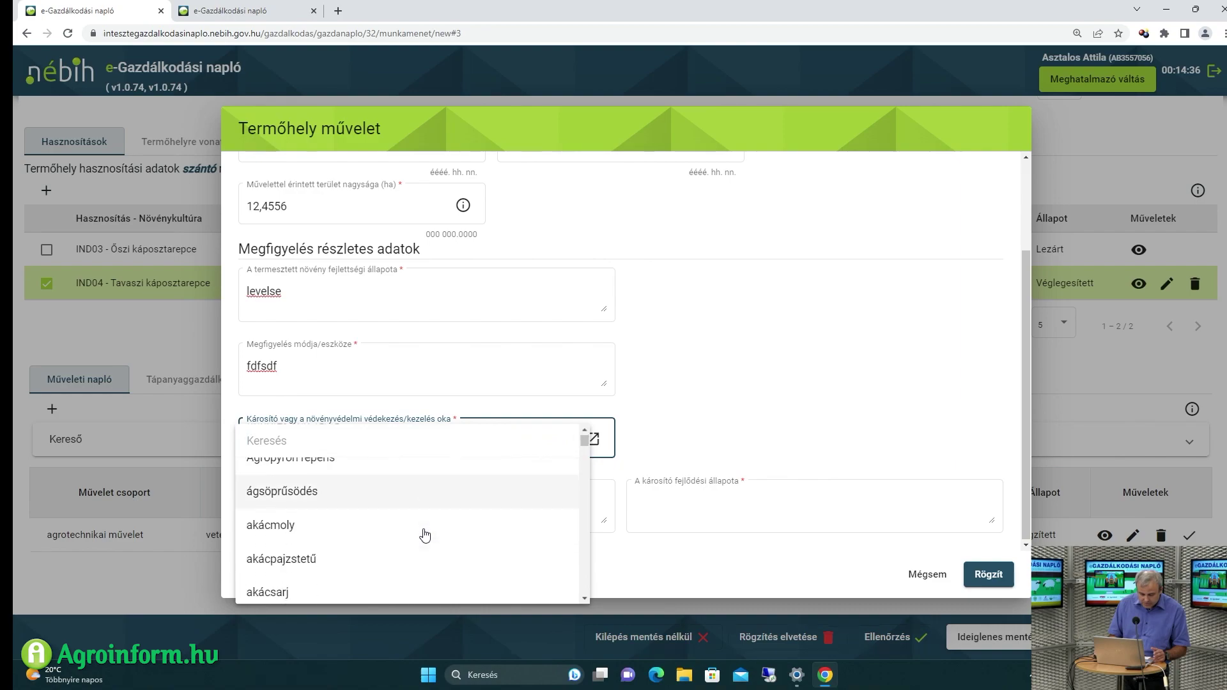
text(repce)
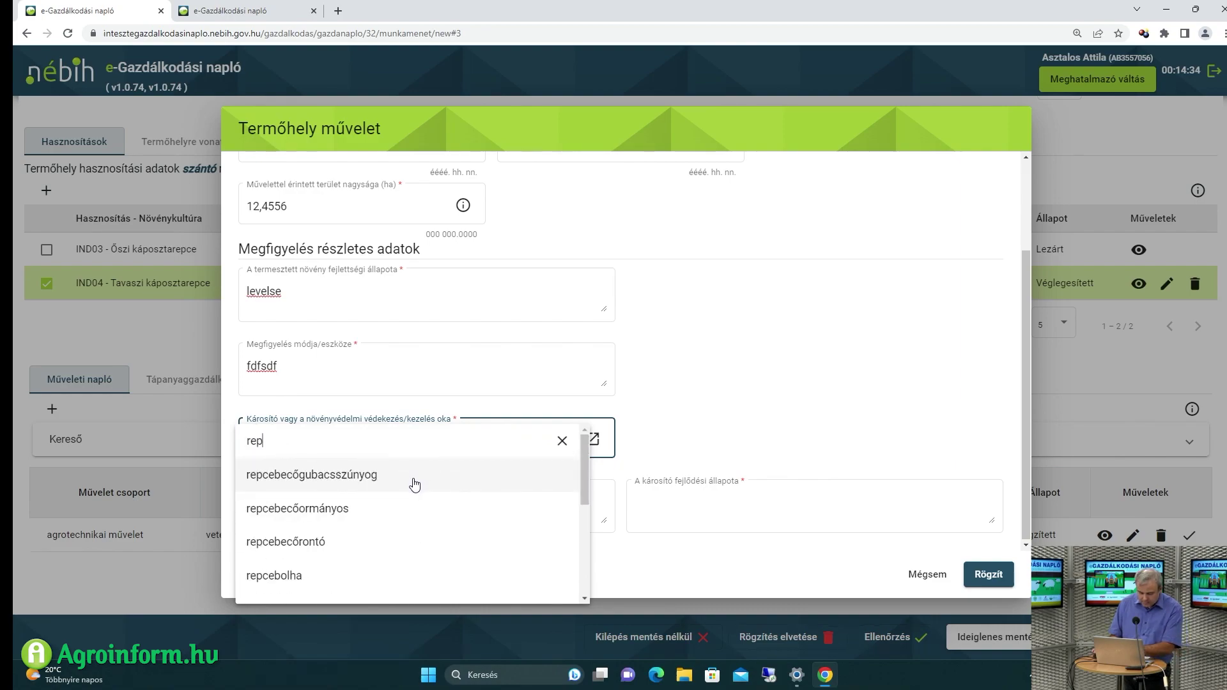
click(360, 508)
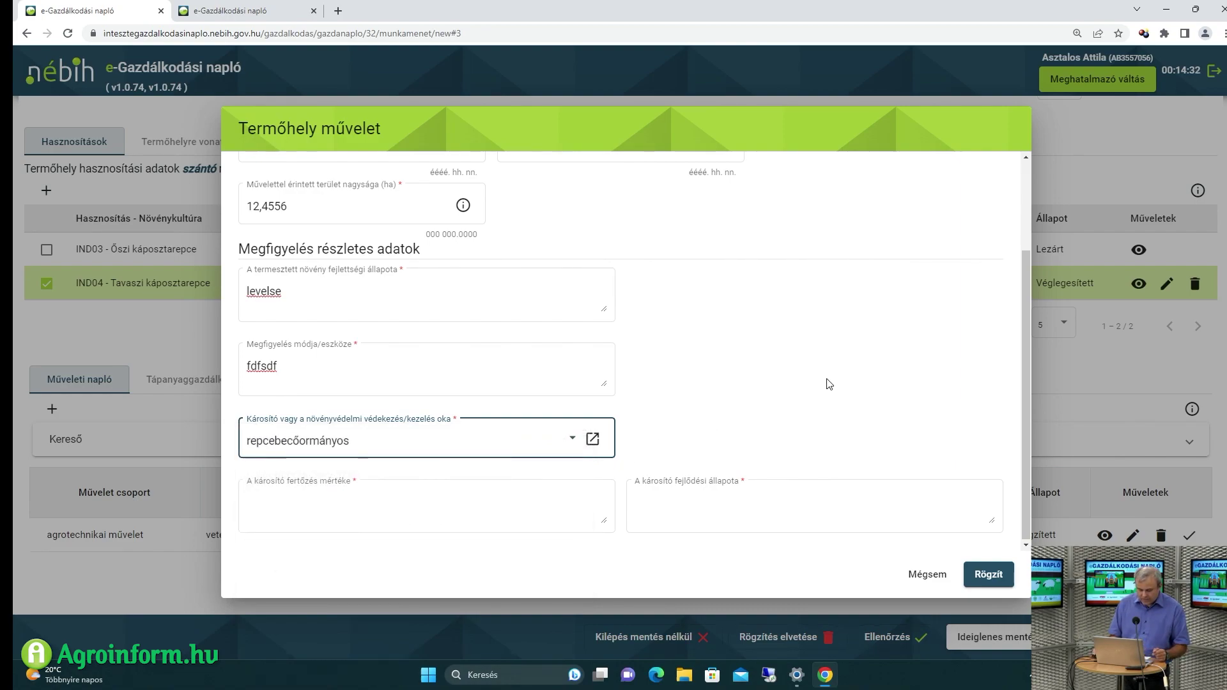
Enter werwe for both the pest's infection level and its development state, and record the observation
click(507, 512)
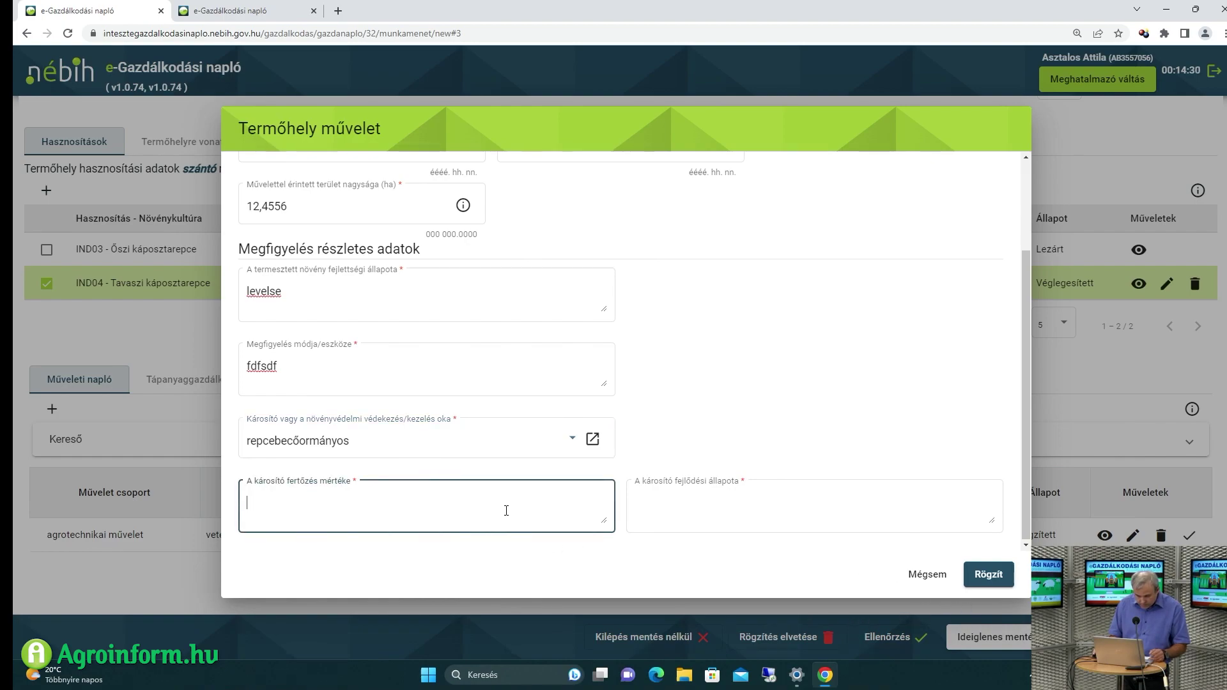
text(werwe)
click(734, 526)
text(werwe)
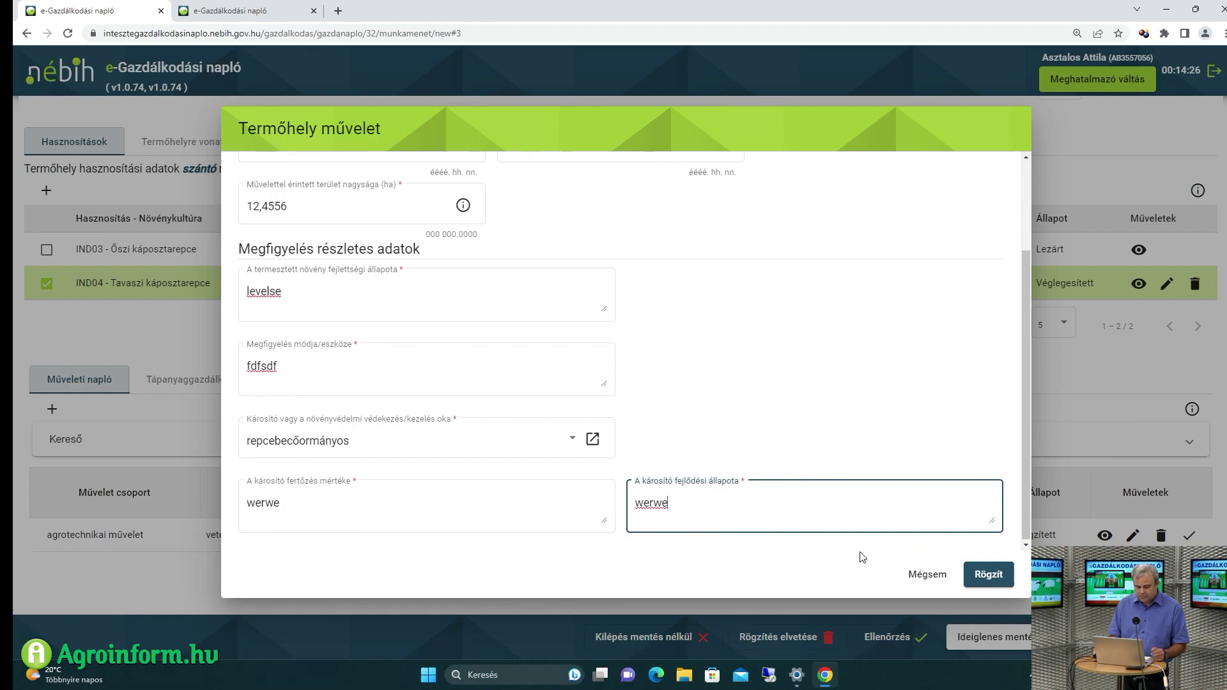
click(989, 575)
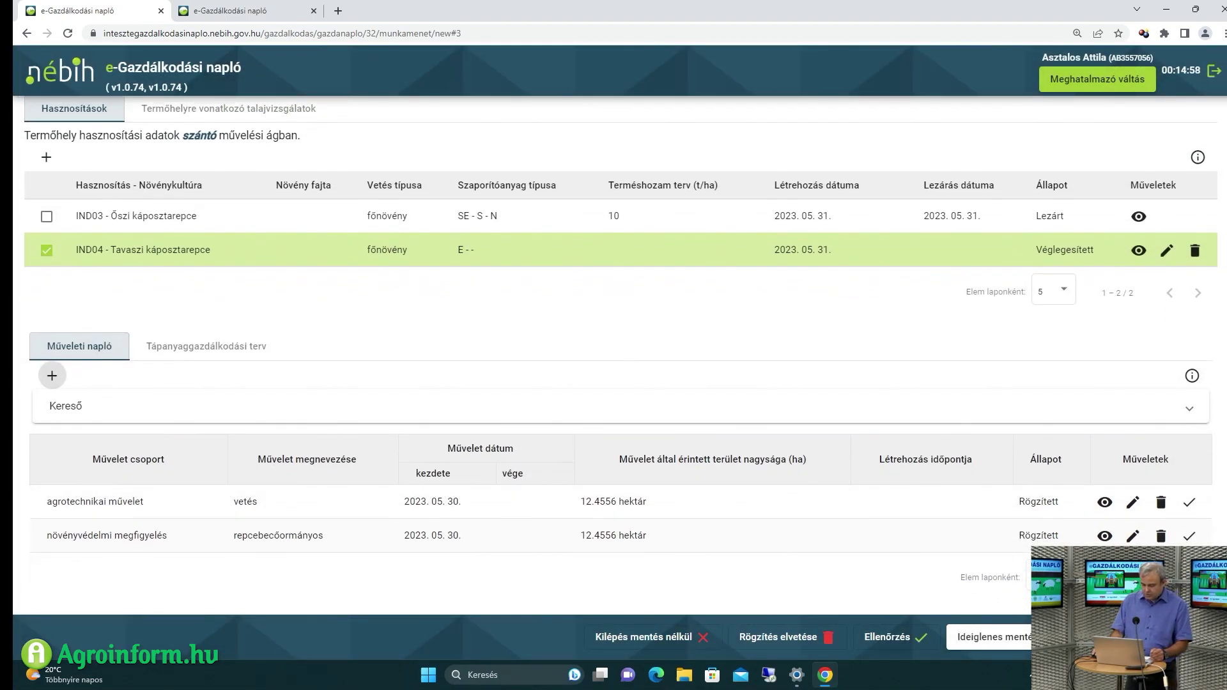
Finalize the repcebecőormányos observation and view the operation groups offered for its linked operation without recording one
click(1191, 537)
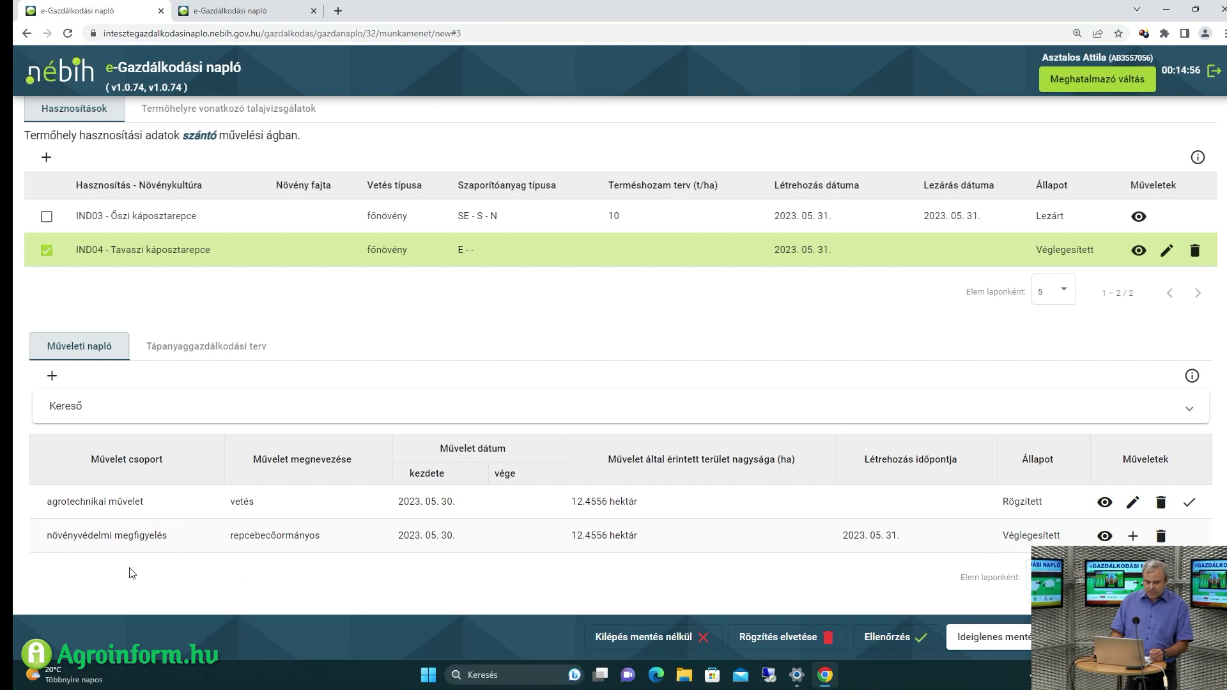
click(1132, 537)
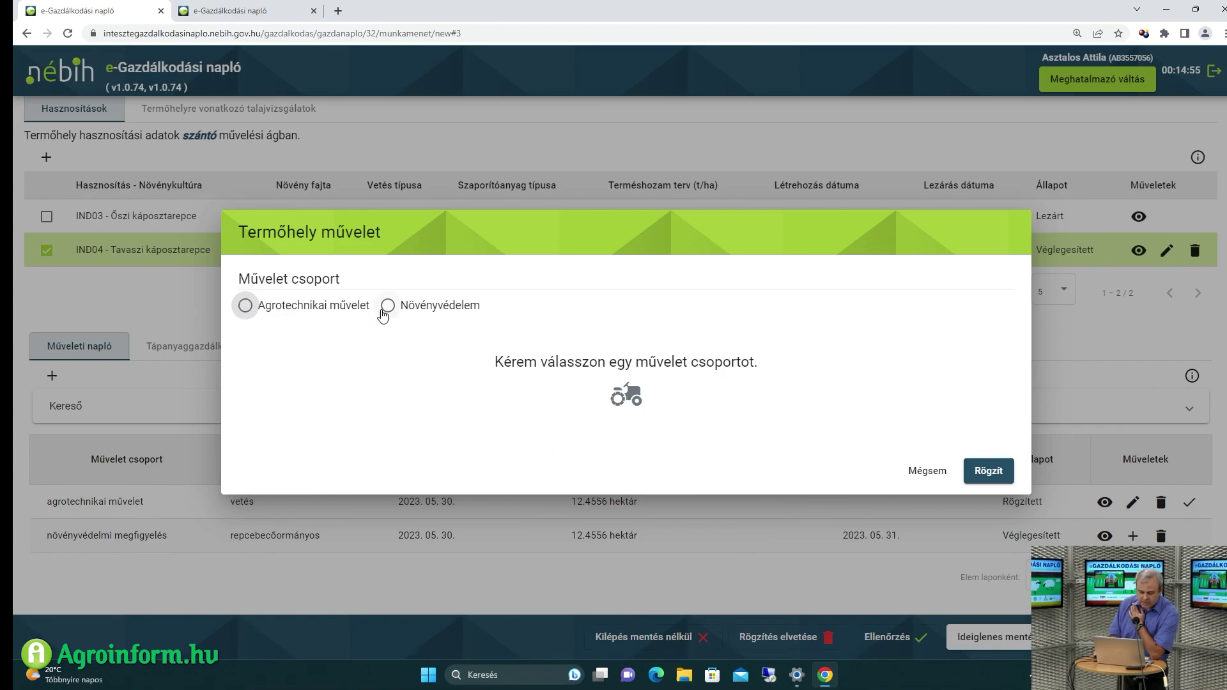
click(913, 473)
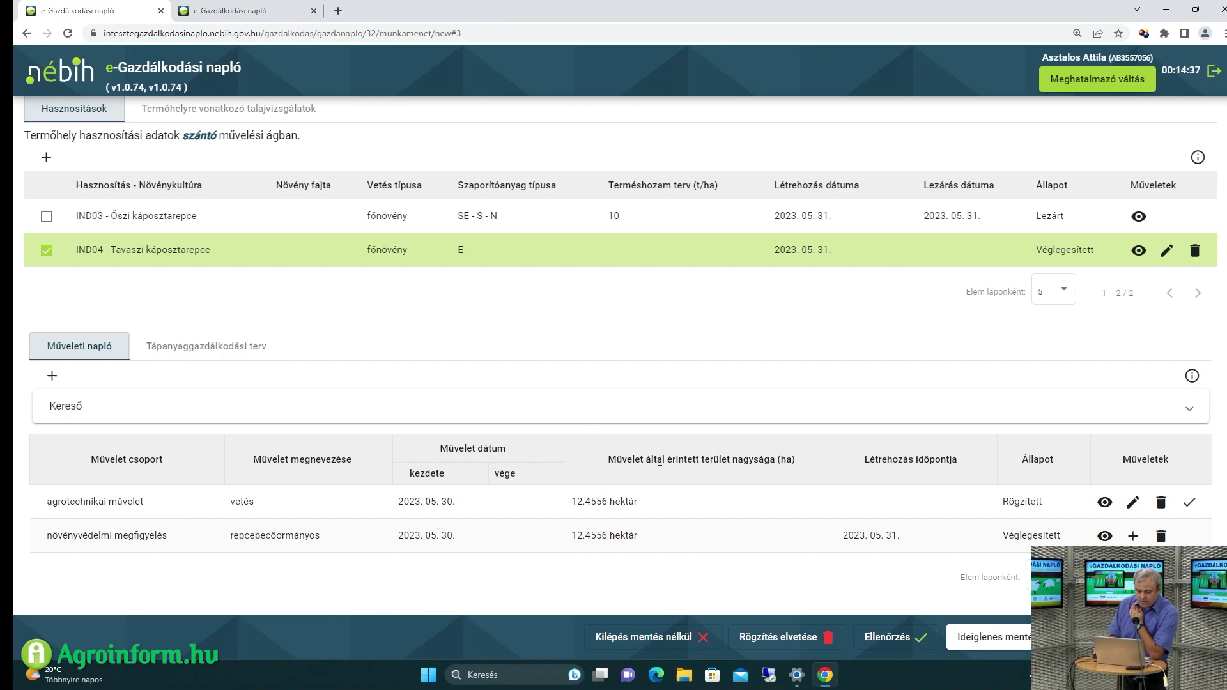
Open a new Legeltetés operation, review its grazing detail fields, and cancel it
scroll(659, 461, up, 2)
scroll(247, 437, down, 1)
click(64, 442)
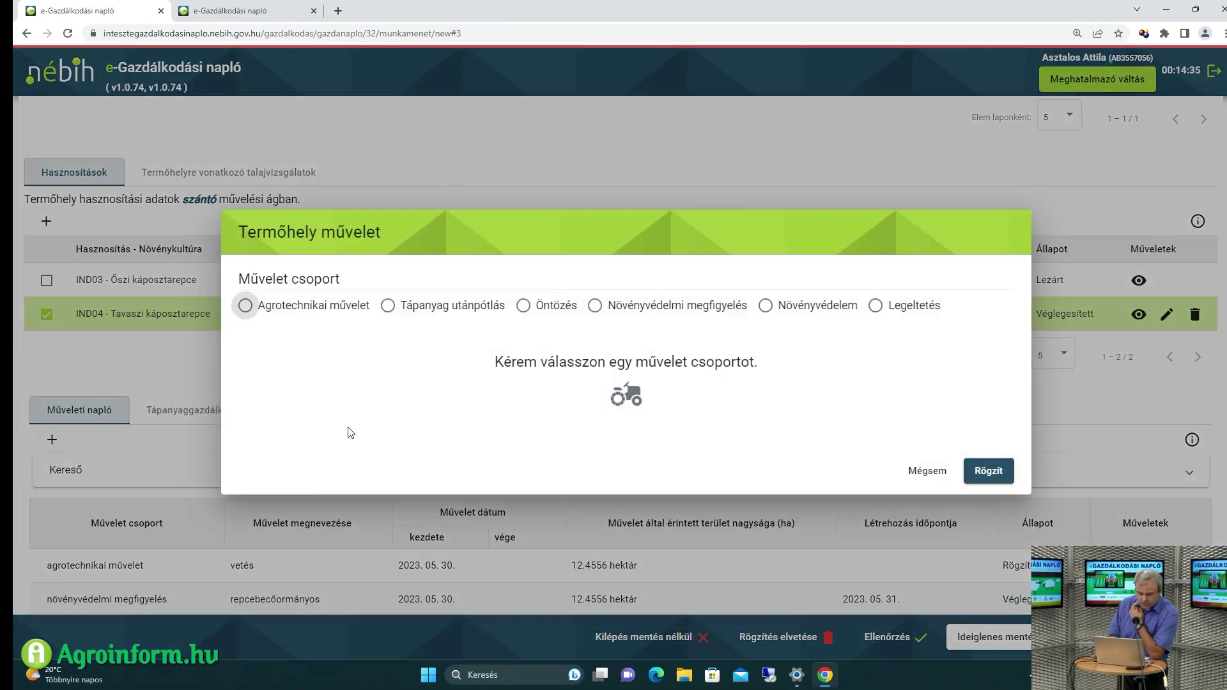
click(875, 307)
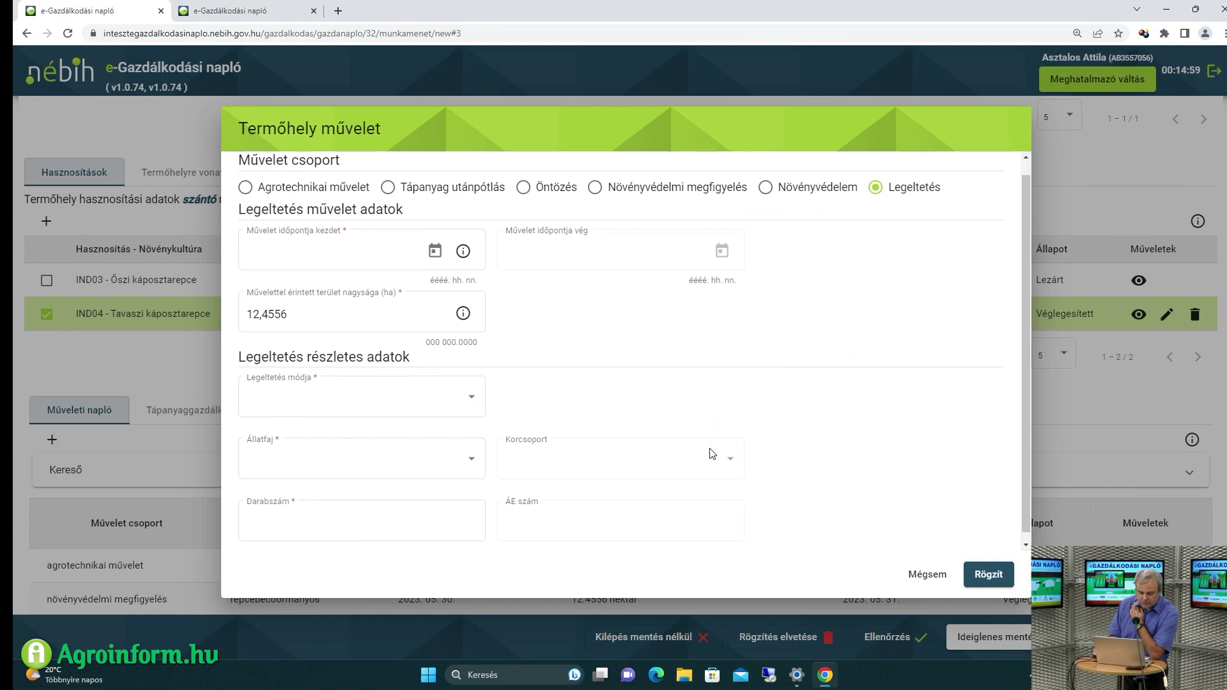
scroll(638, 441, down, 1)
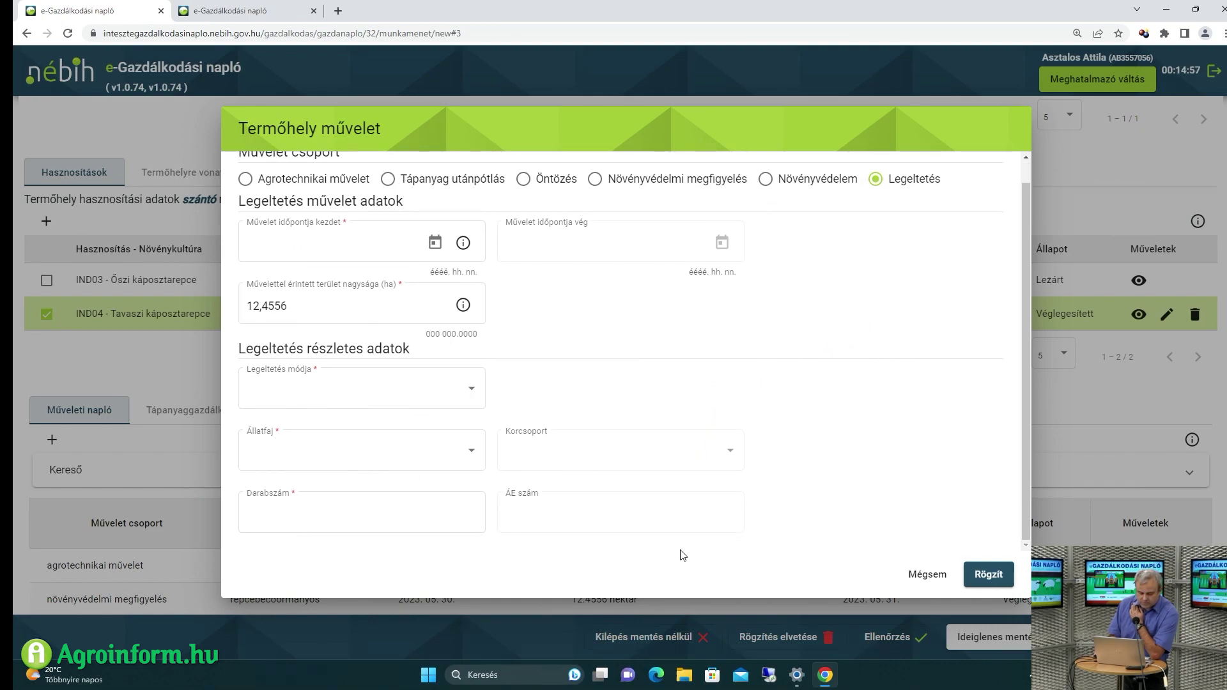
click(931, 575)
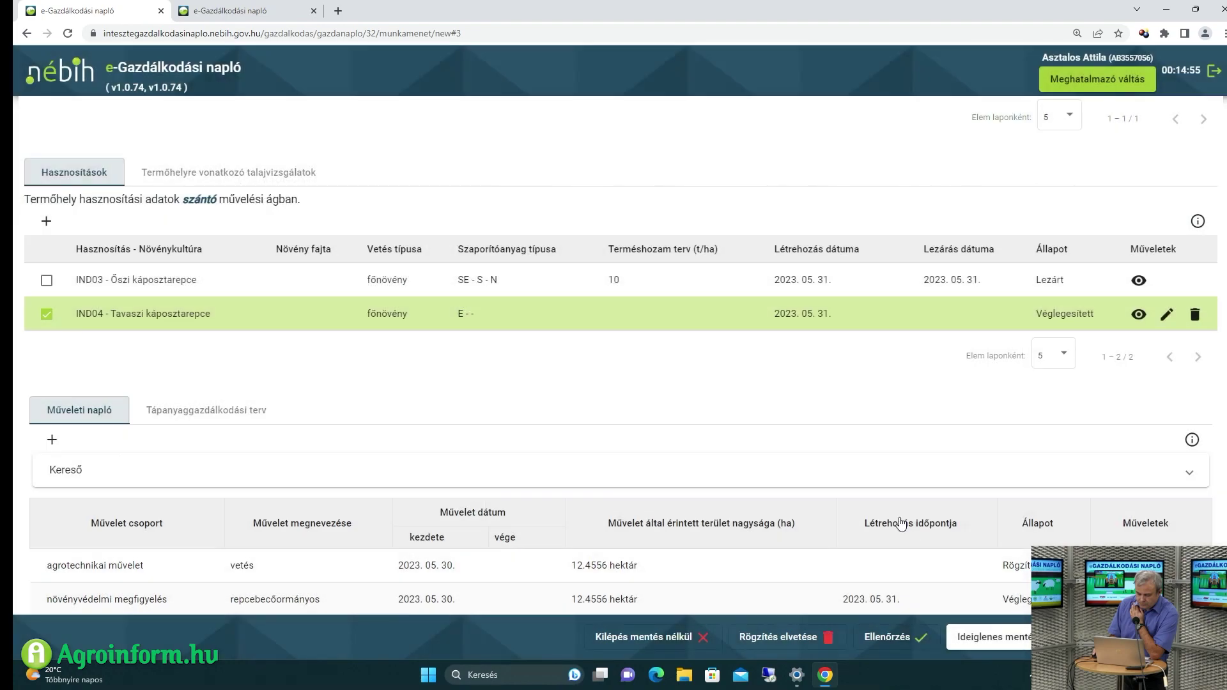
Delete the IND04 - Tavaszi káposztarepce use of site szánto1, giving zriuwezr as the reason
scroll(756, 497, up, 4)
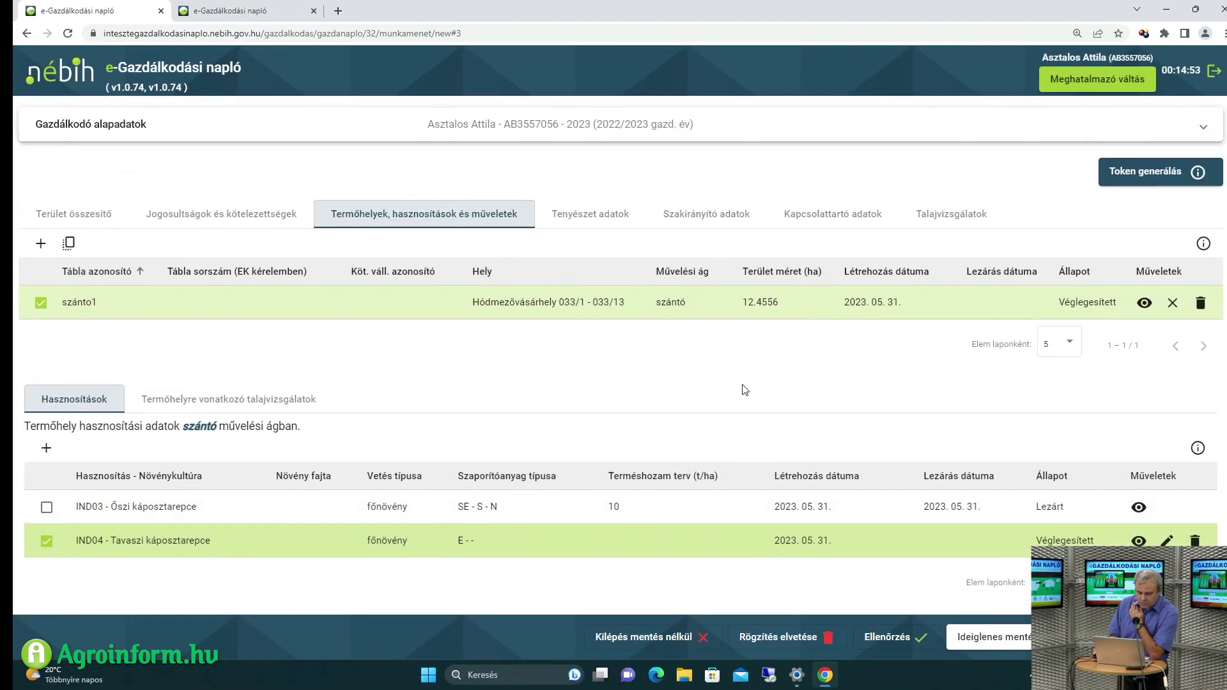
scroll(771, 395, down, 2)
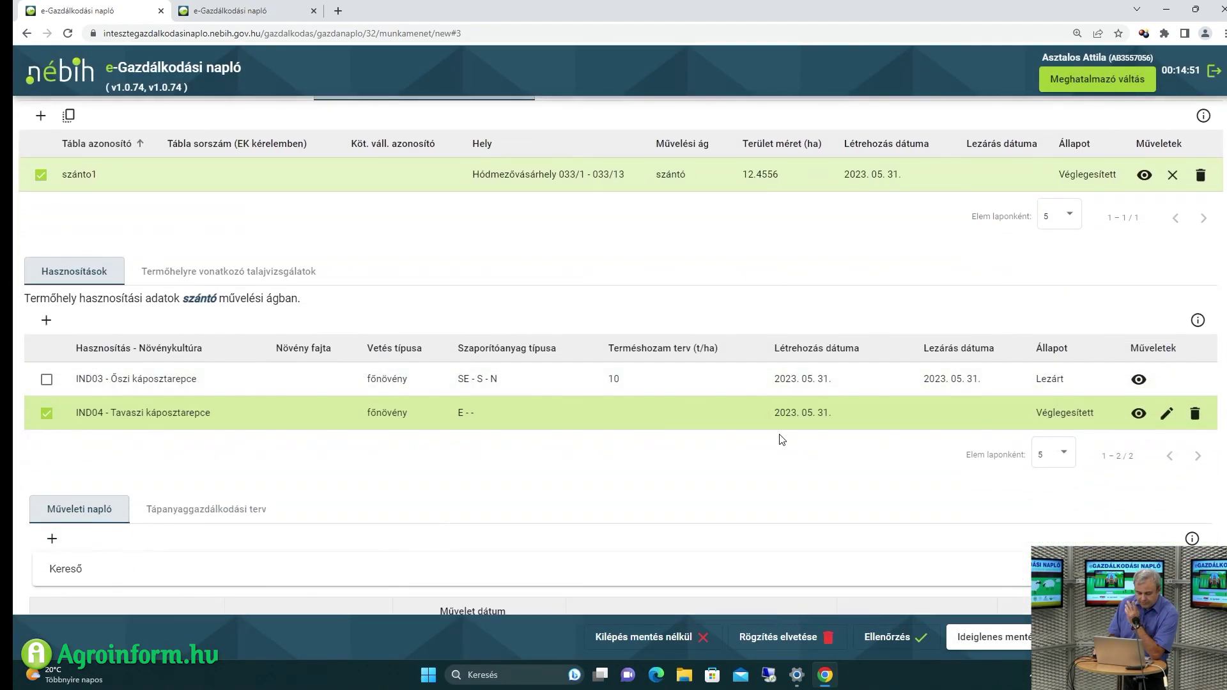
scroll(798, 490, down, 3)
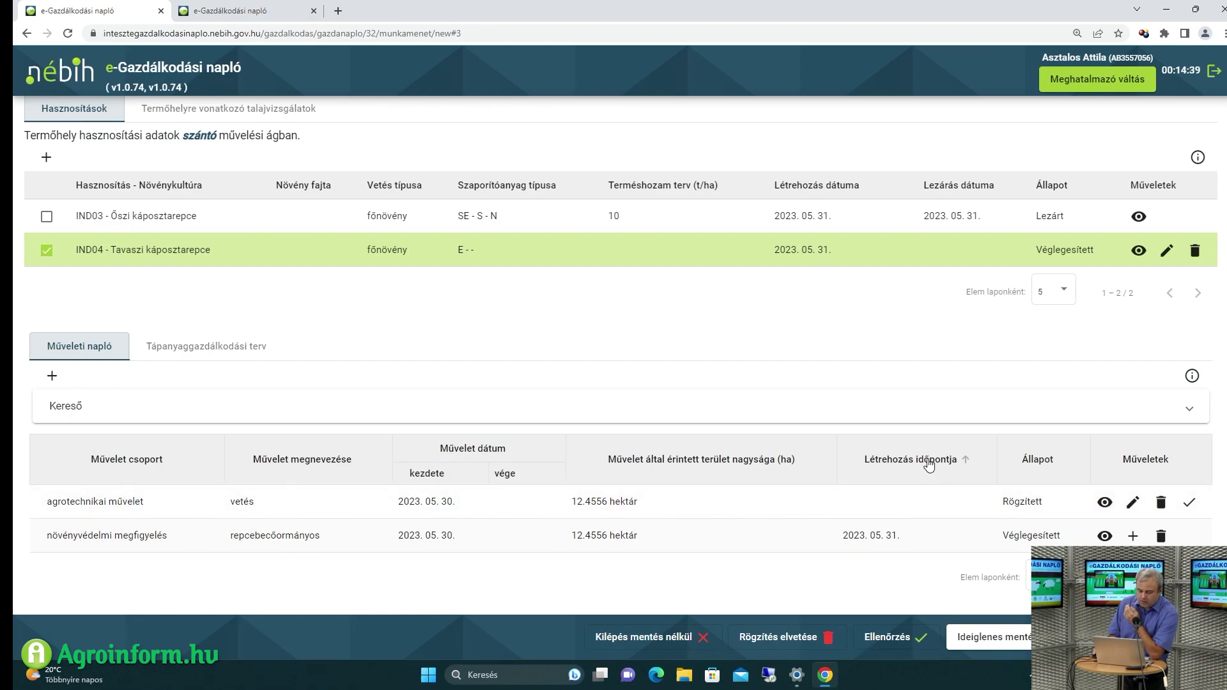
scroll(979, 338, up, 2)
scroll(979, 338, down, 2)
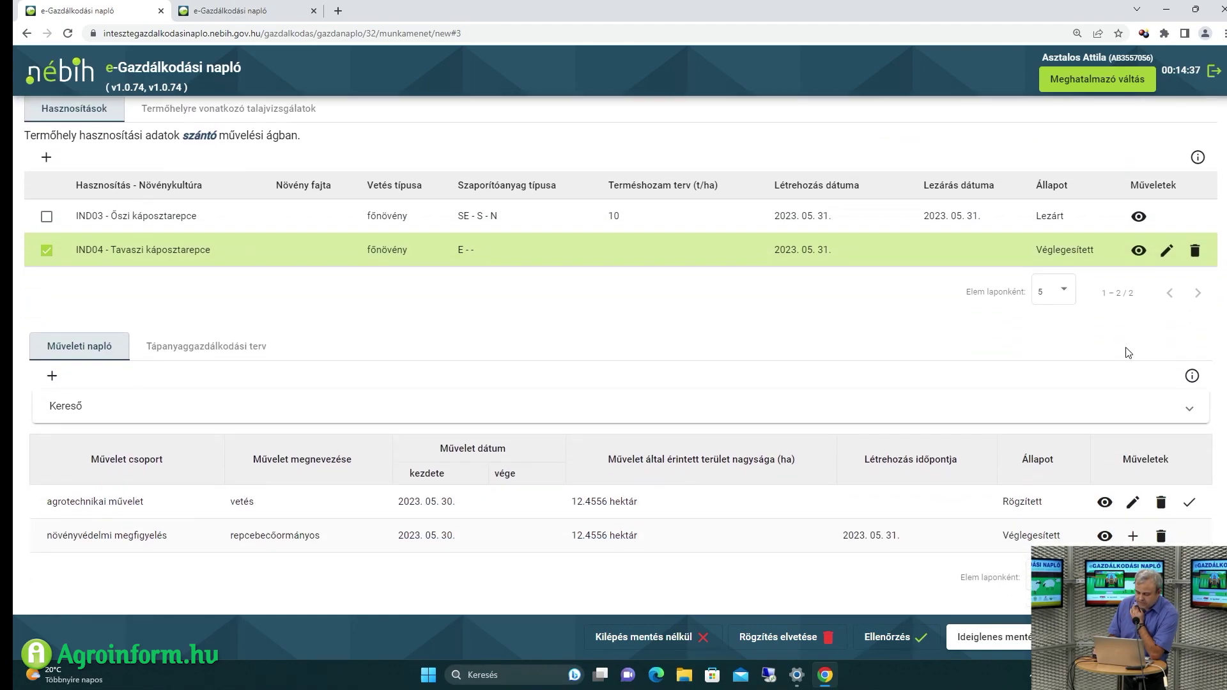
click(1195, 251)
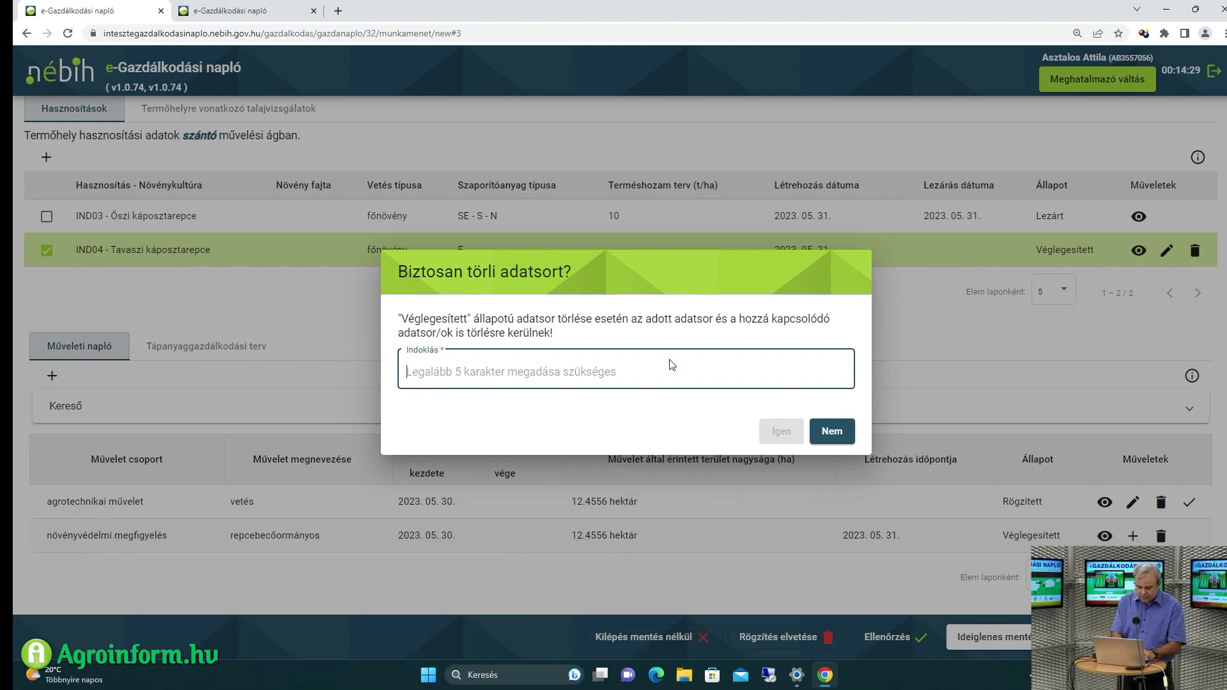
text(zriuwezr)
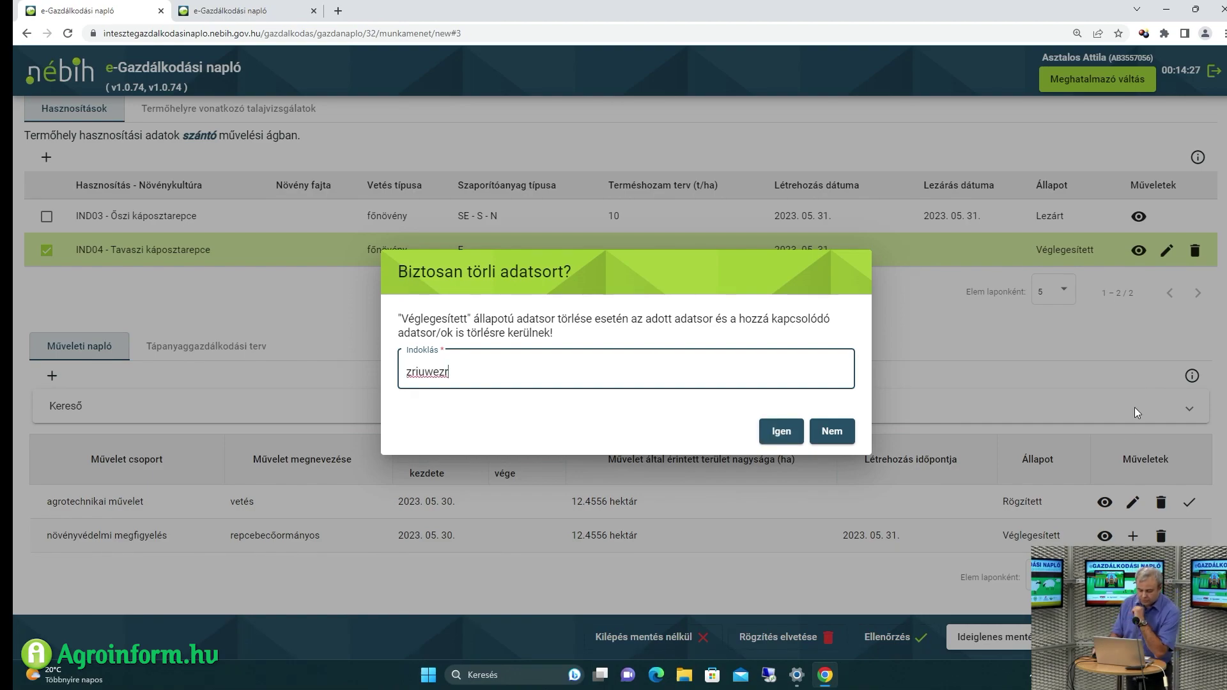
click(773, 433)
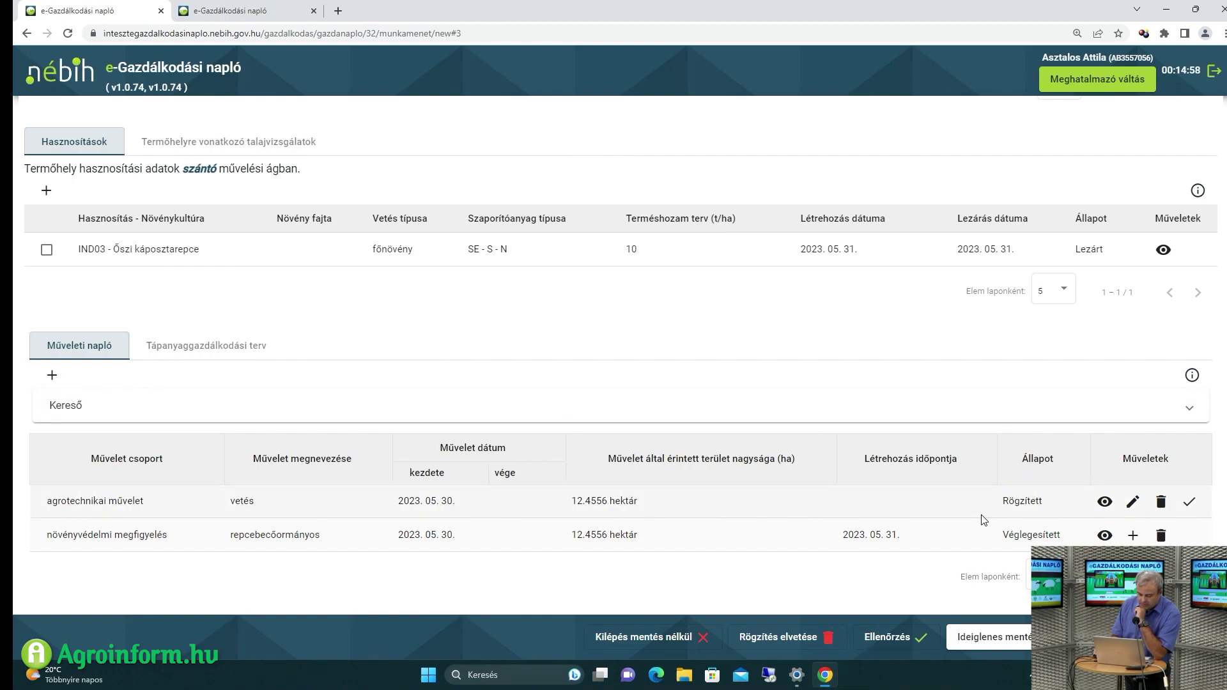
Discard the recorded but unsubmitted data of the current recording session and confirm the discard
click(766, 649)
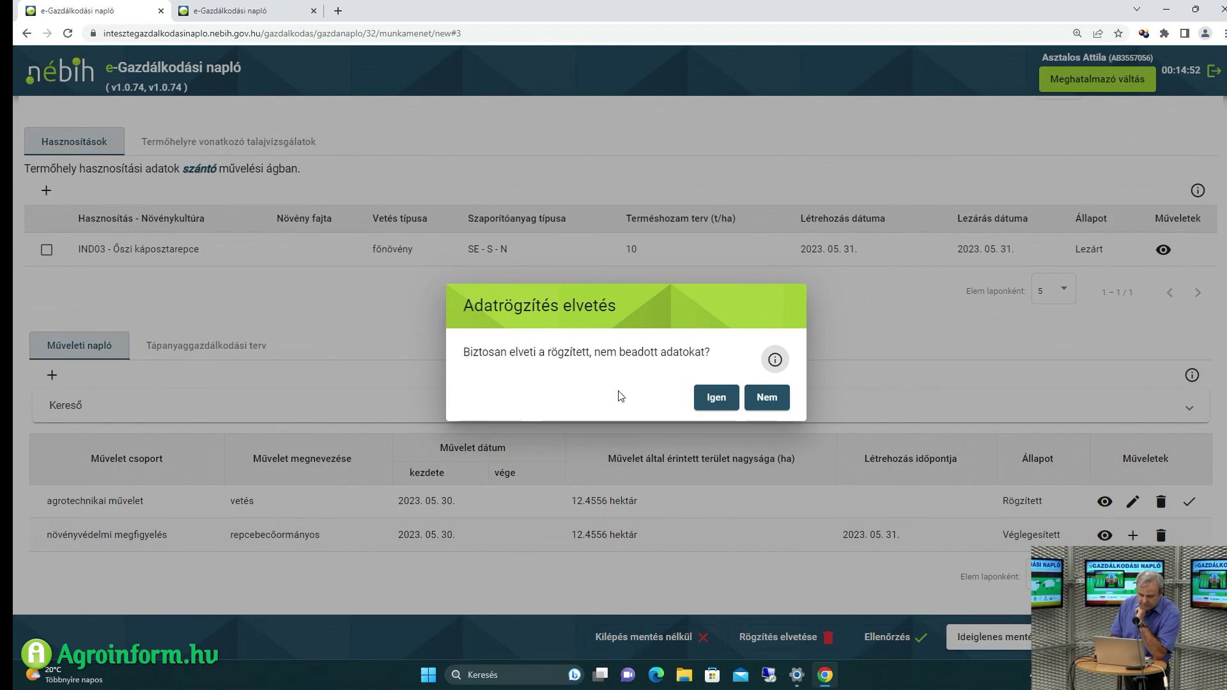
click(715, 399)
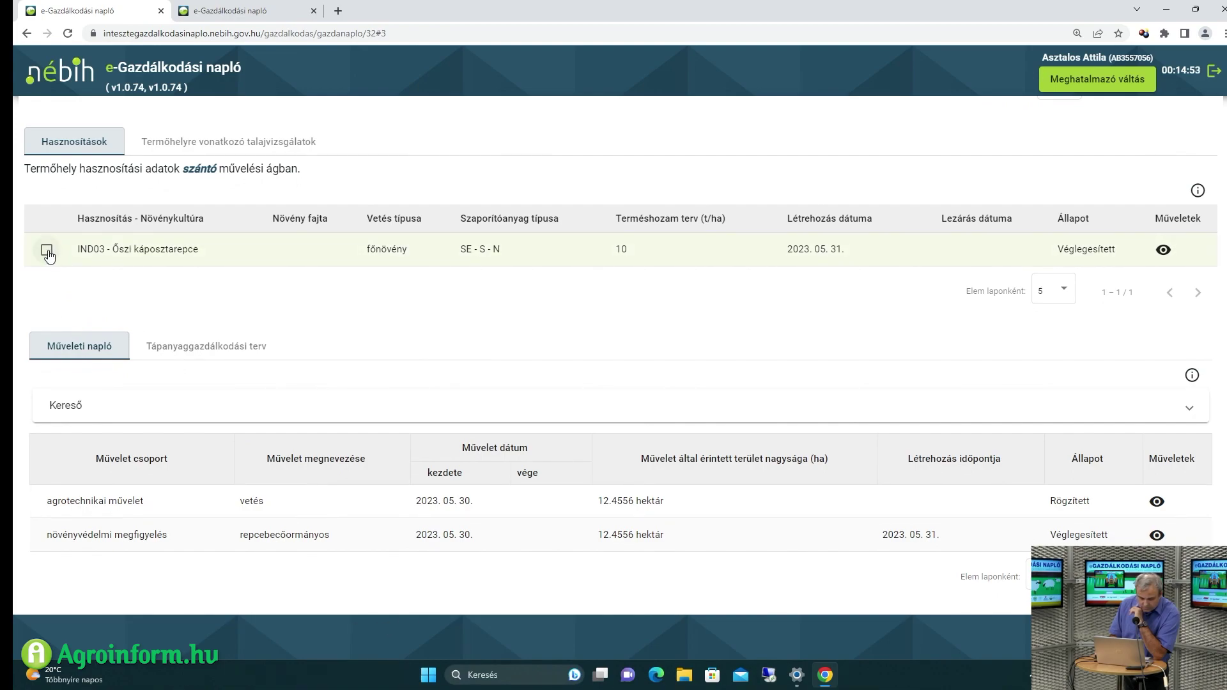
Select the IND03 - Őszi káposztarepce use of site szánto1, start a new recording session, and review the use's operation log
scroll(709, 410, up, 3)
scroll(702, 415, down, 2)
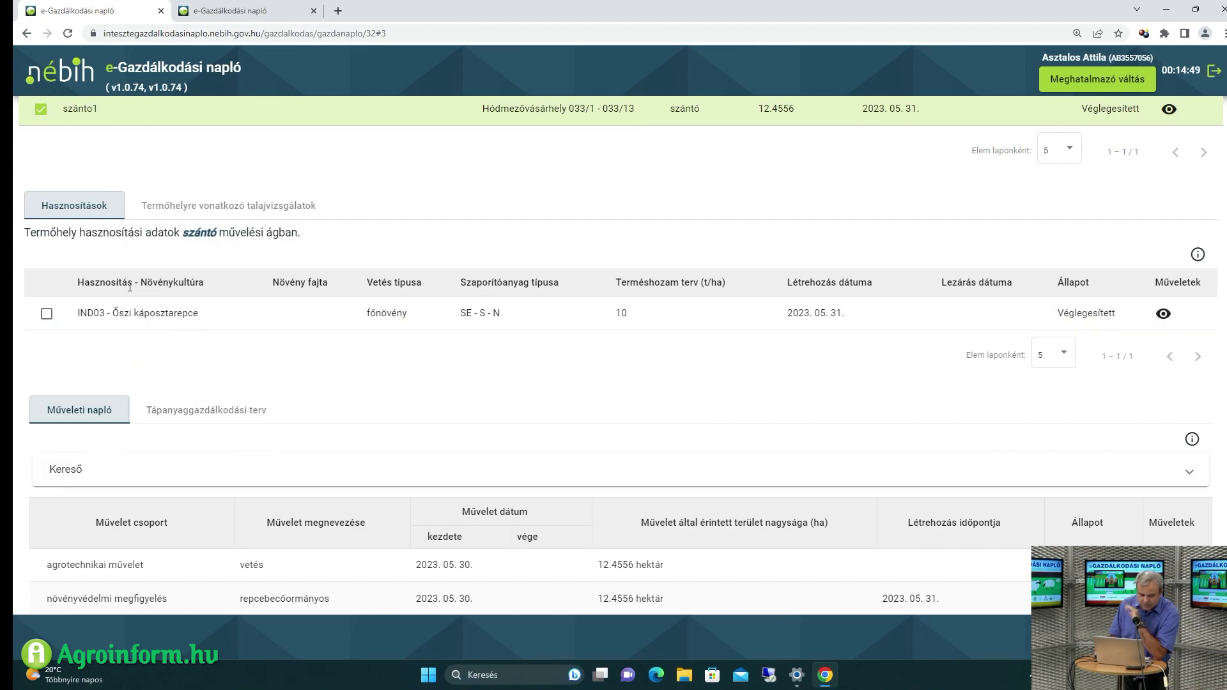
click(47, 314)
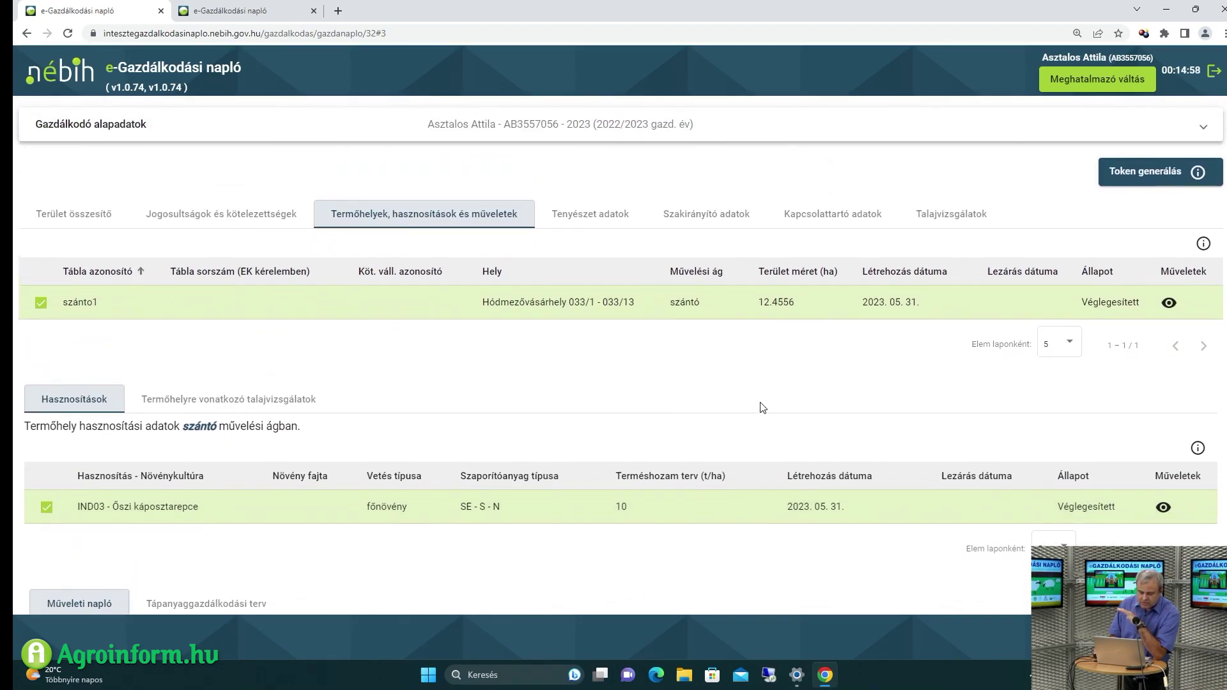
click(1099, 636)
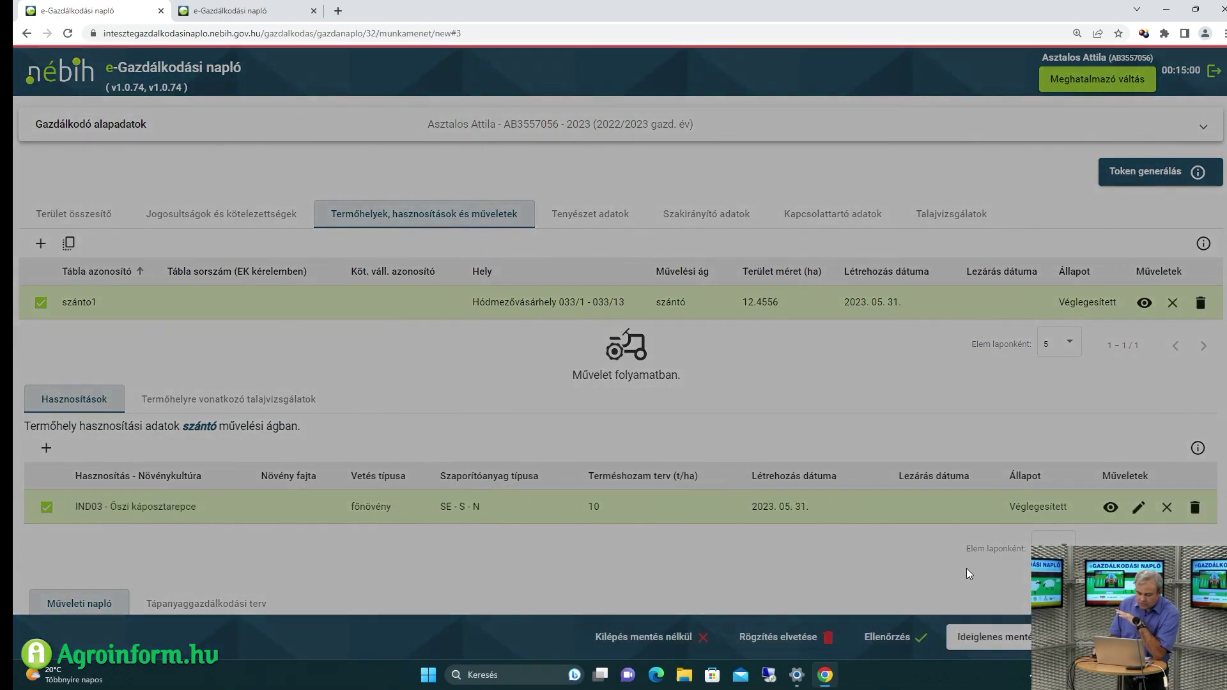
scroll(819, 527, down, 3)
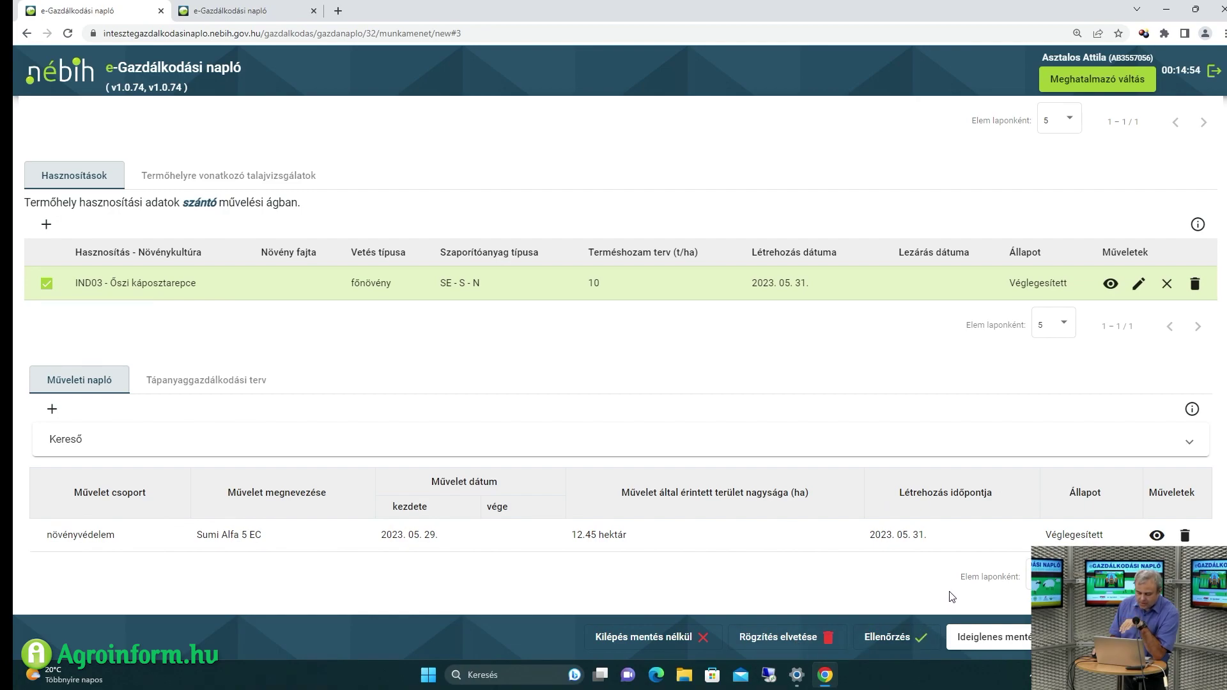
scroll(900, 467, up, 3)
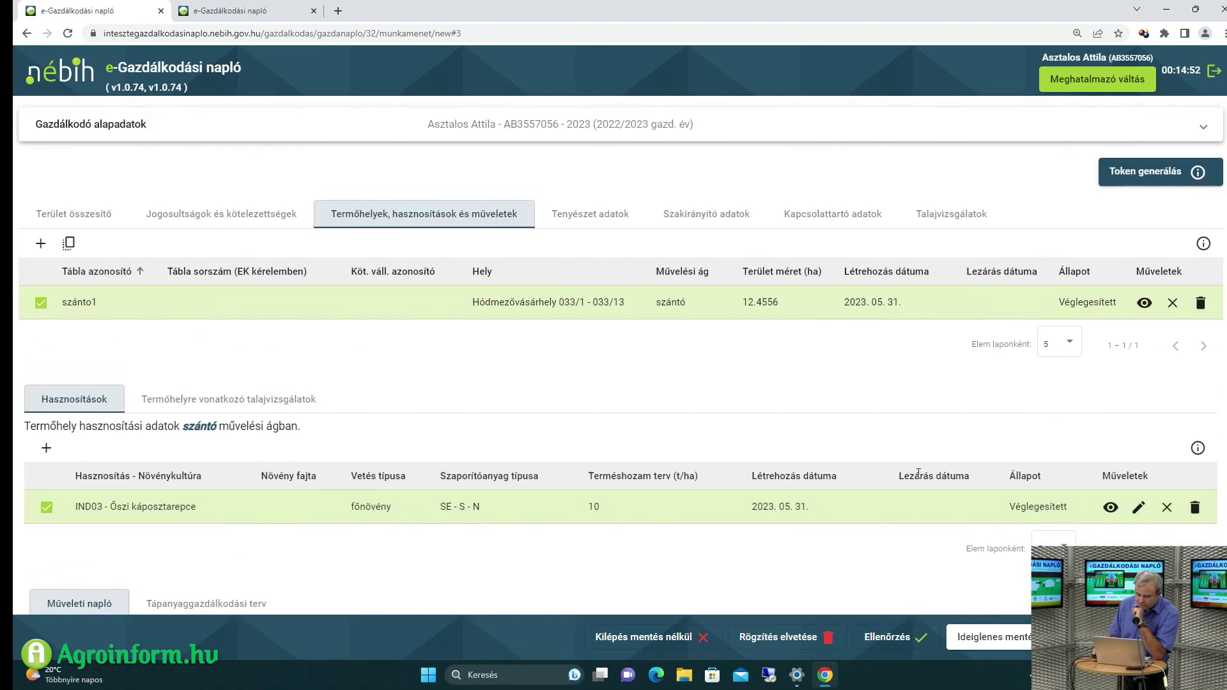
Open a new entry form in the Tenyészet adatok section, review its fields, and cancel it
click(553, 220)
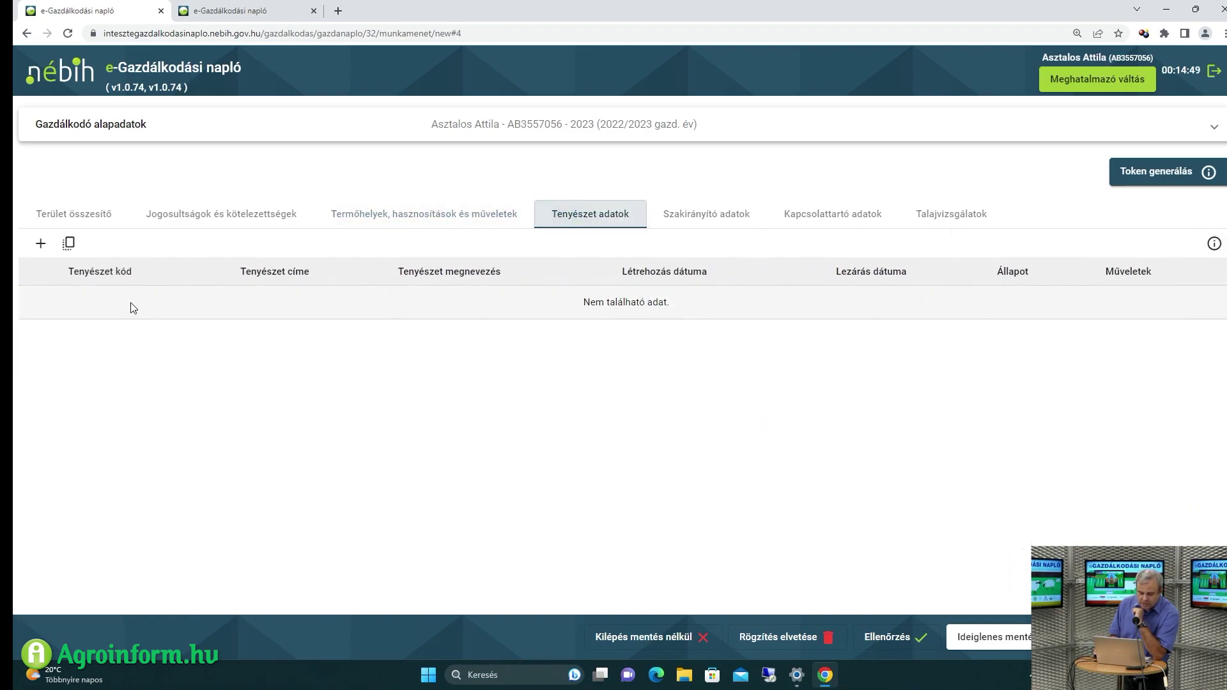
click(39, 244)
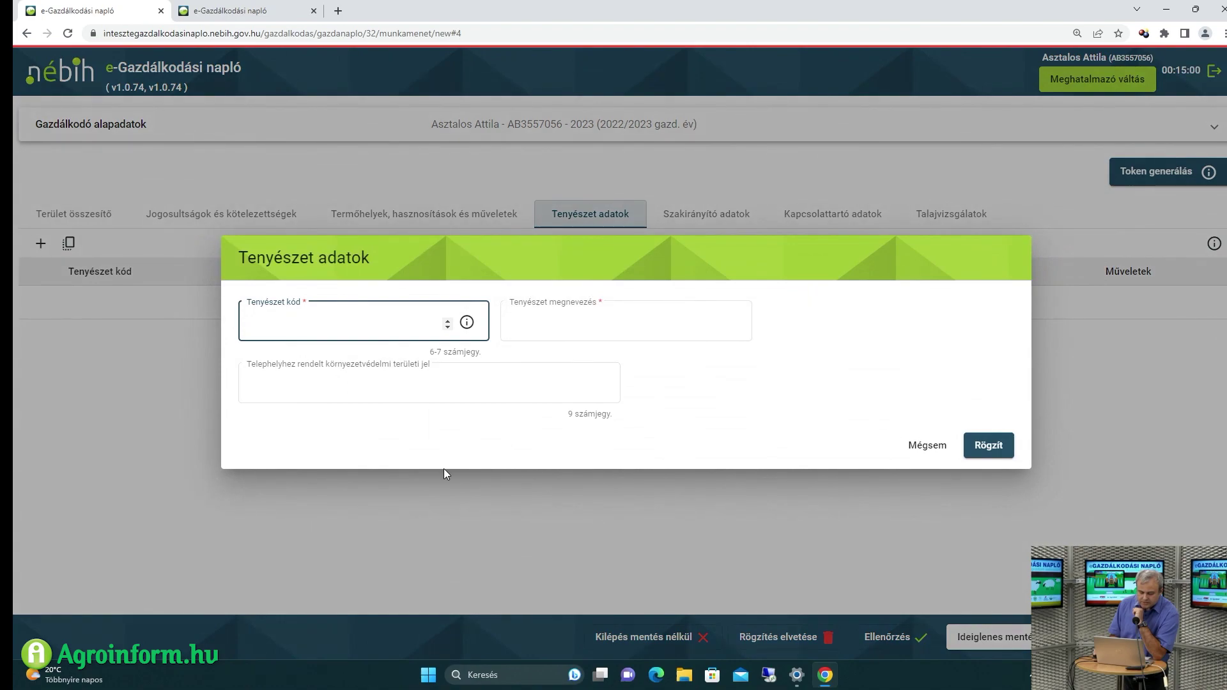
click(928, 448)
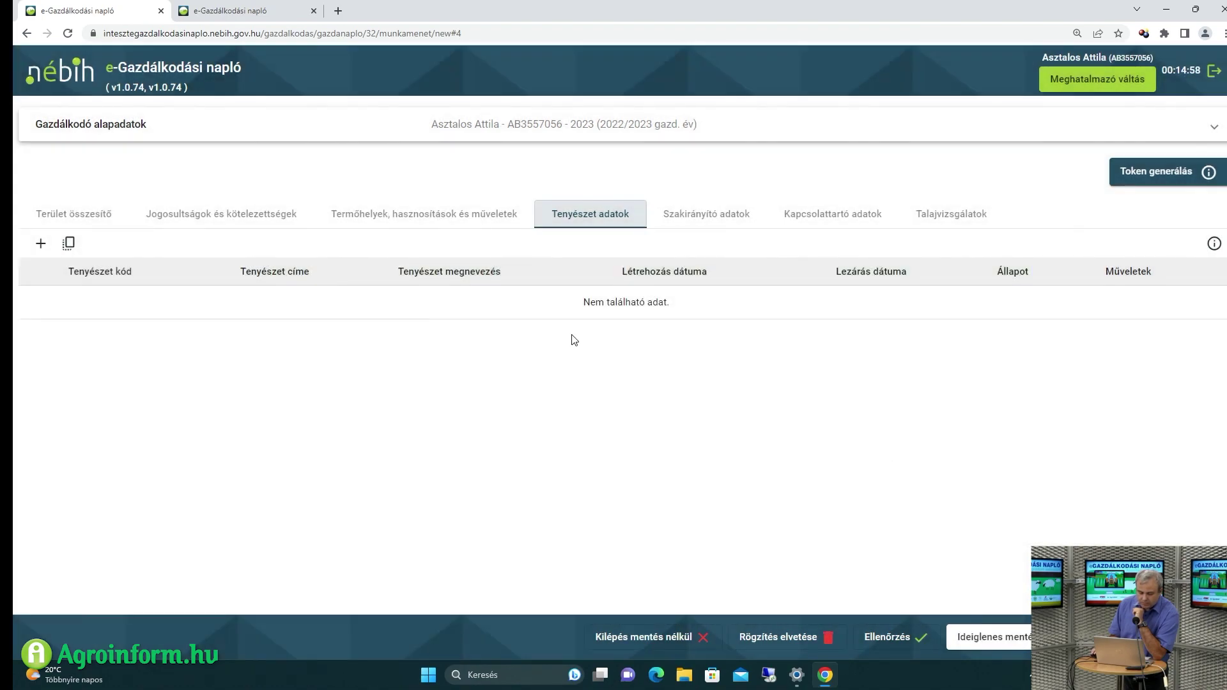